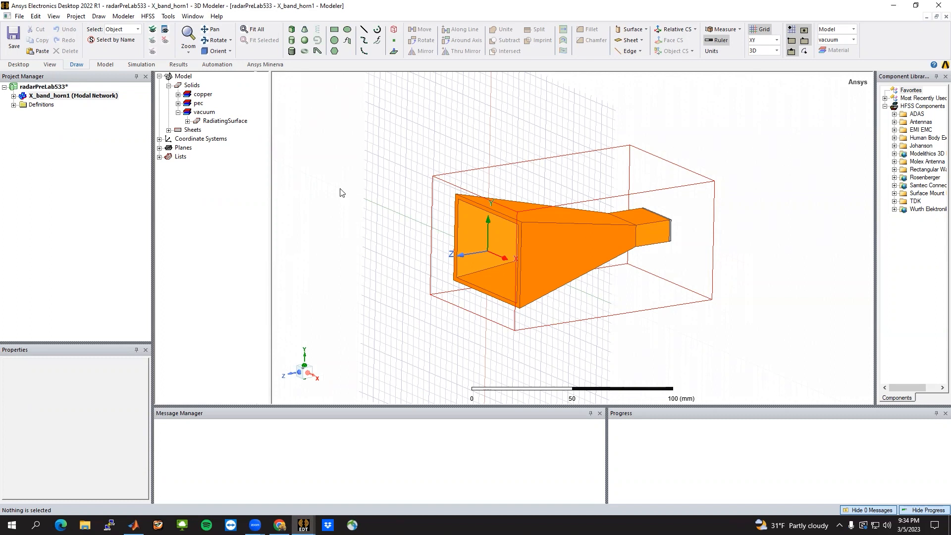
Change the X_band_horn1 design's solution type to HFSS with Hybrid and Arrays.
left_click(51, 96)
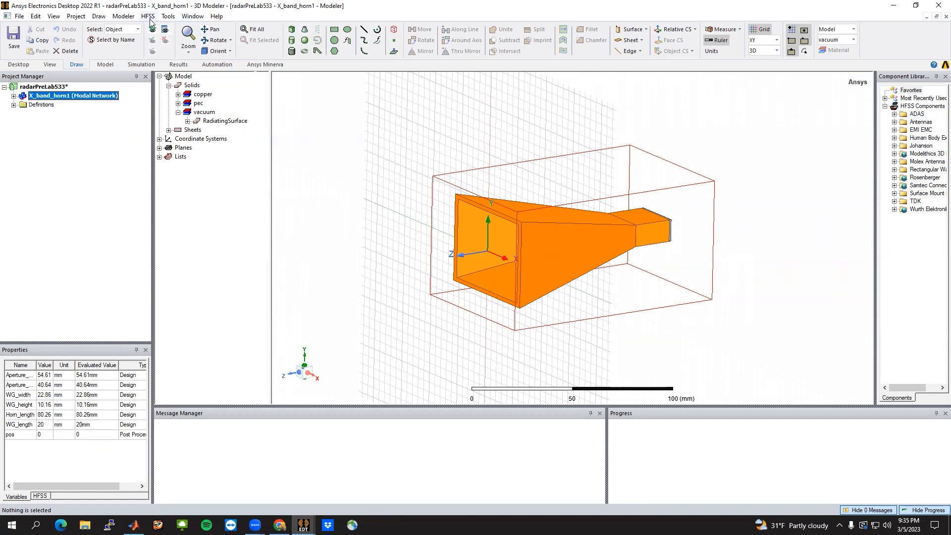
left_click(169, 16)
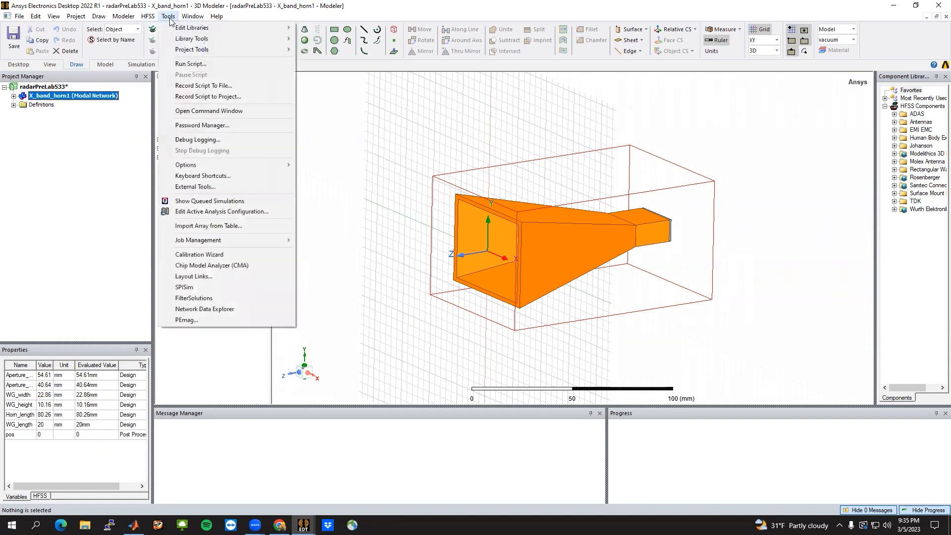
mouse_move(148, 16)
left_click(174, 28)
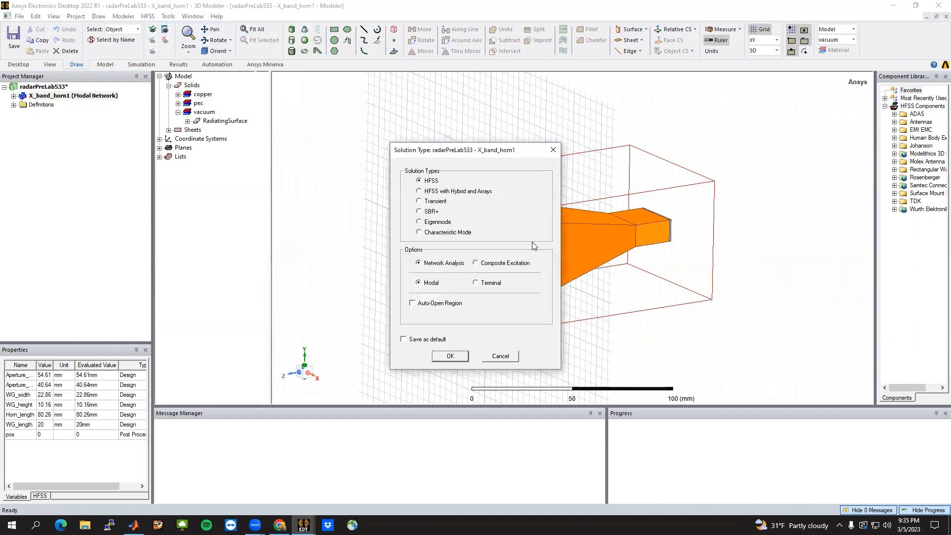
left_click(451, 356)
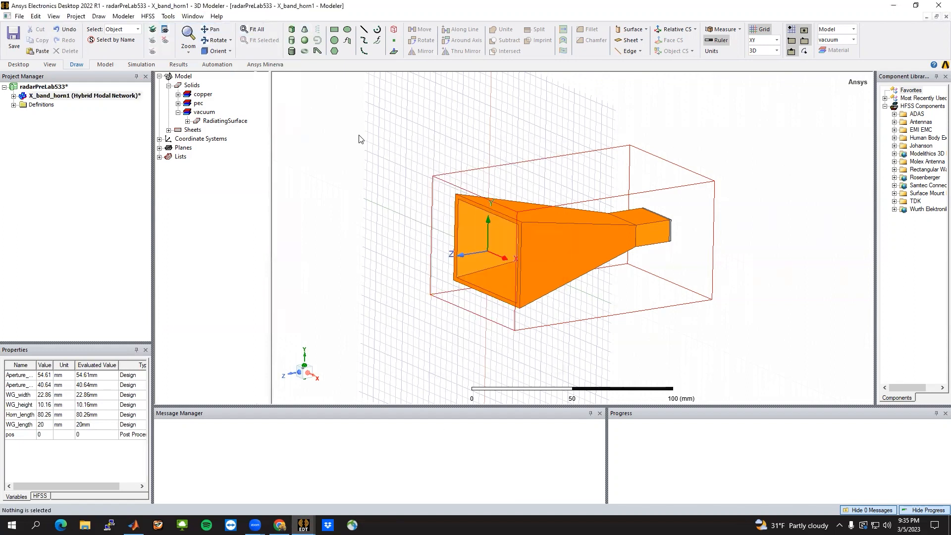
Set the horn's Aperture_width to 30.8 mm and its Aperture_height to 23.8 mm in the design variables.
left_click(75, 98)
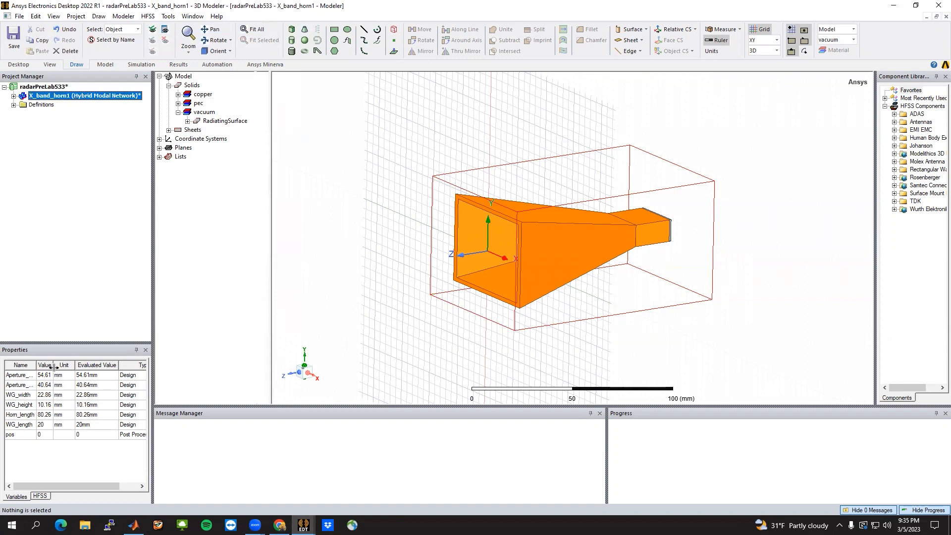
left_click_drag(54, 366, 92, 367)
double_click(51, 375)
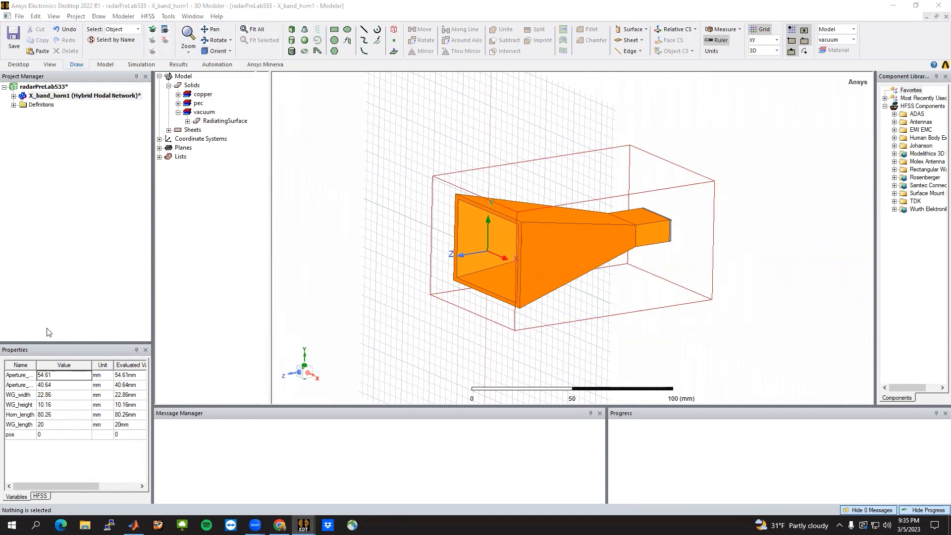
left_click(56, 374)
double_click(56, 375)
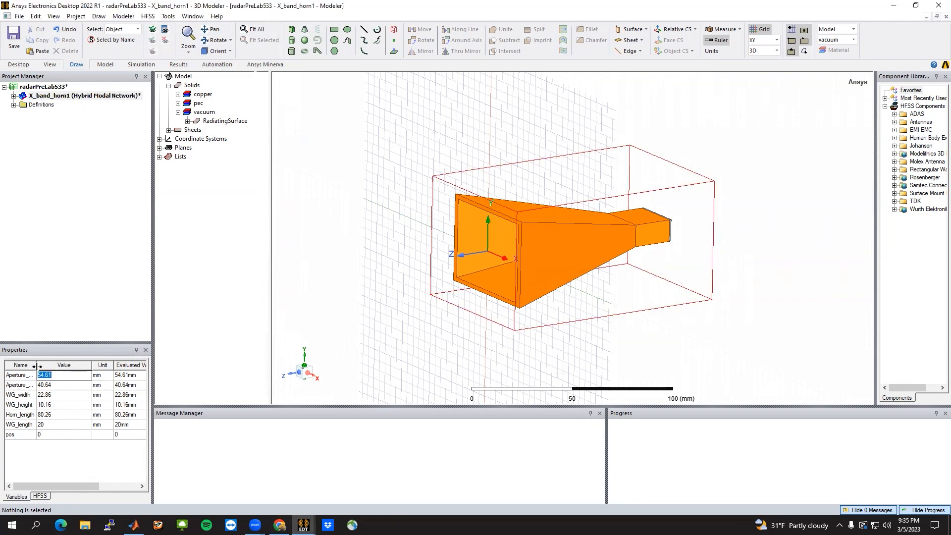
key("Return")
left_click(86, 376)
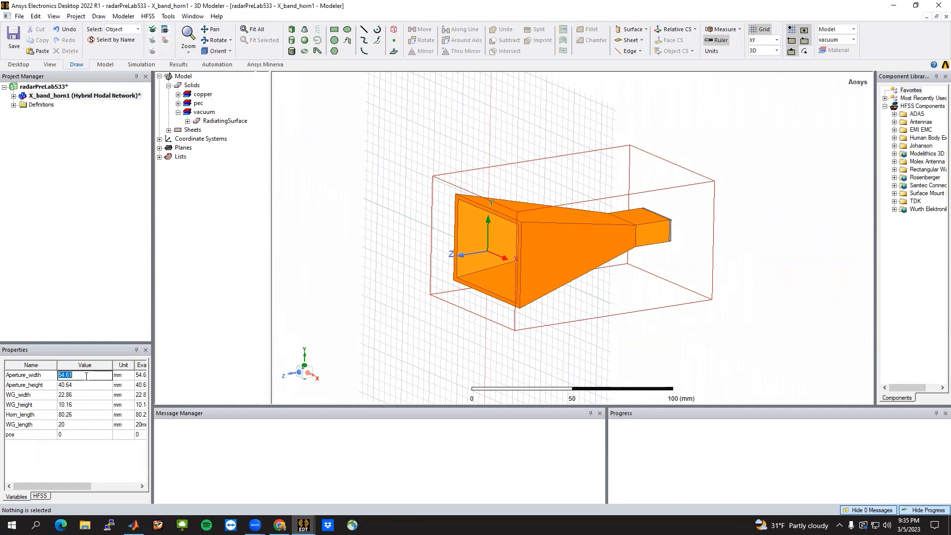
type("30.8")
key("Tab")
type("23.8")
key("Tab")
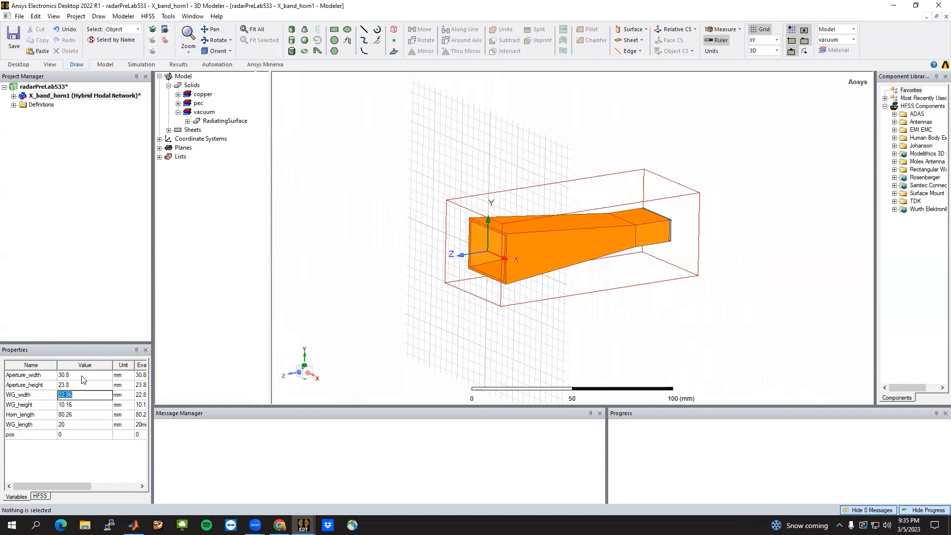
left_click(441, 171)
Create a relative coordinate system offset from the global origin to X 0, Y 0, Z -1 mm.
left_click(159, 138)
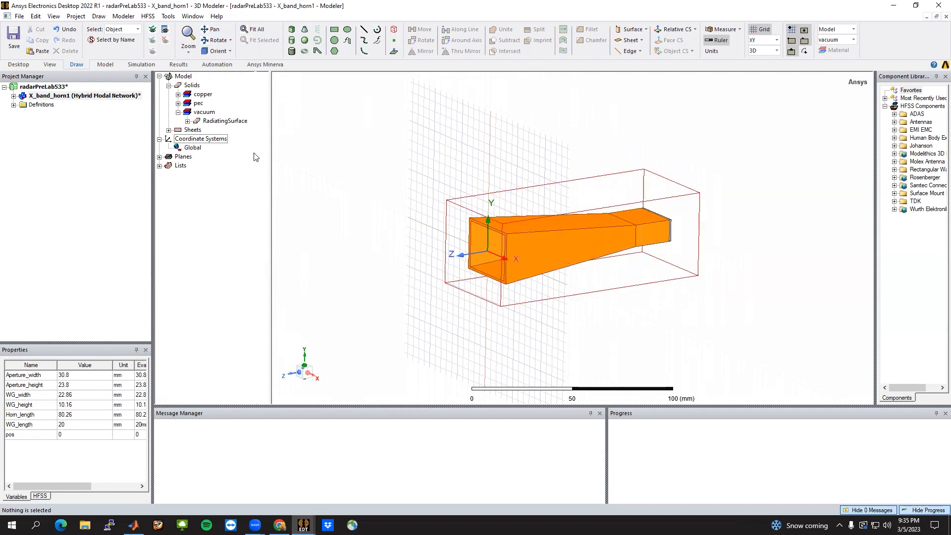
left_click(388, 152)
left_click(123, 16)
mouse_move(174, 169)
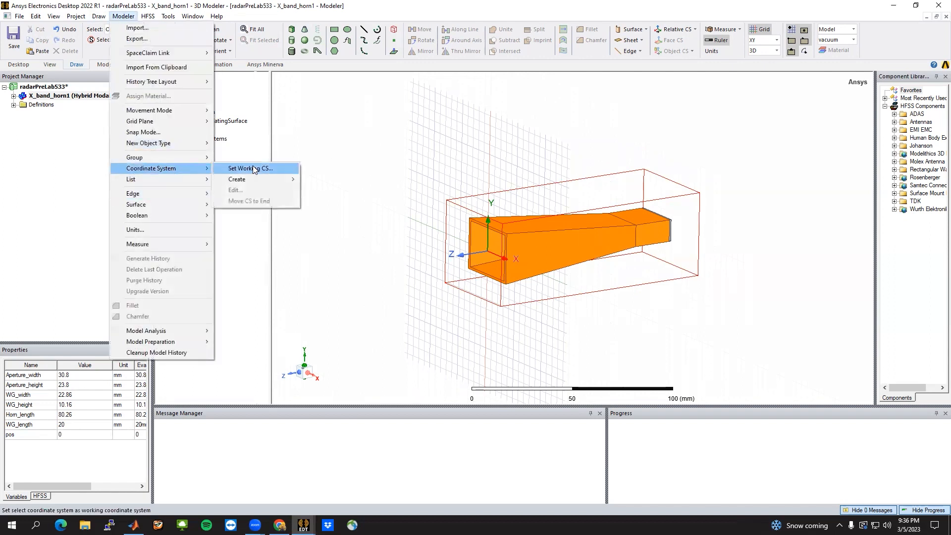
mouse_move(258, 179)
mouse_move(317, 181)
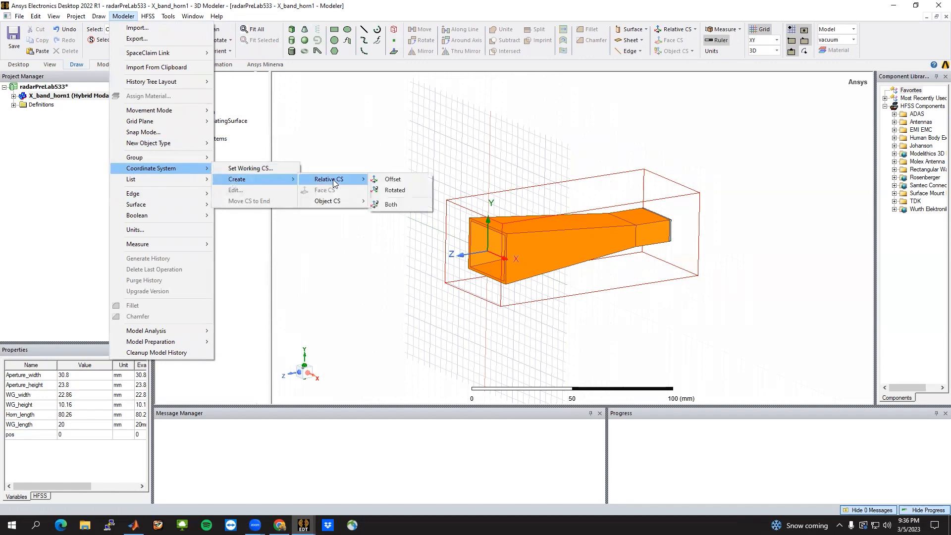
left_click(393, 178)
double_click(452, 265)
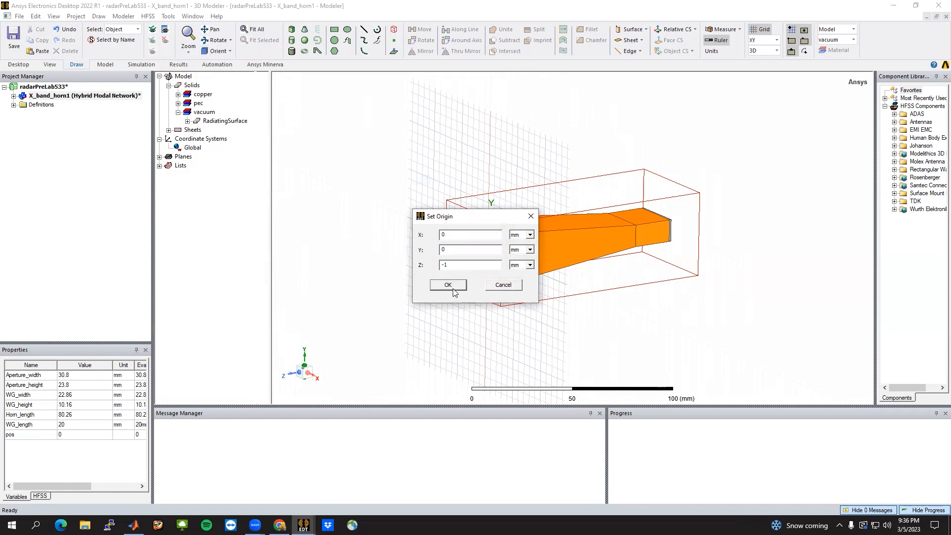
left_click(451, 286)
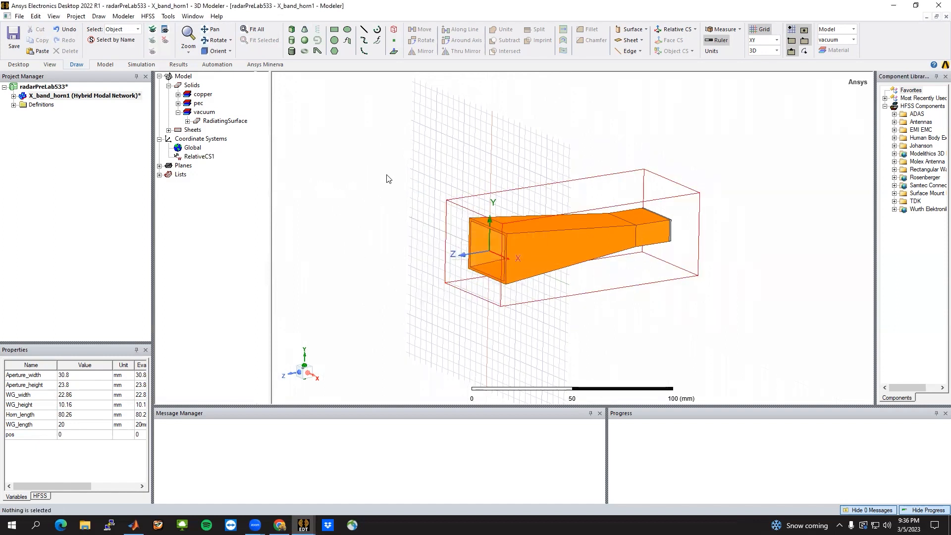
Rename the new relative coordinate system to PCCS.
left_click(193, 156)
left_click(52, 384)
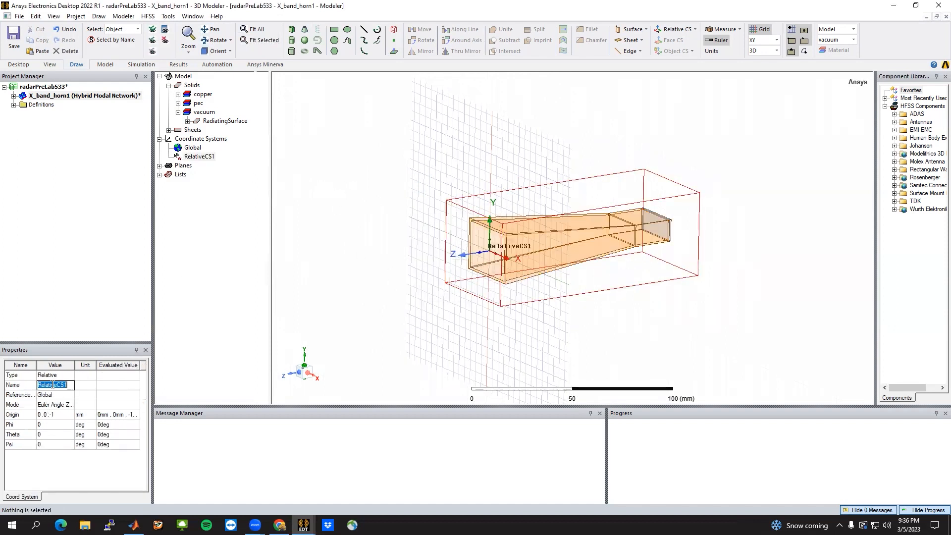
type("PCCS")
key("Return")
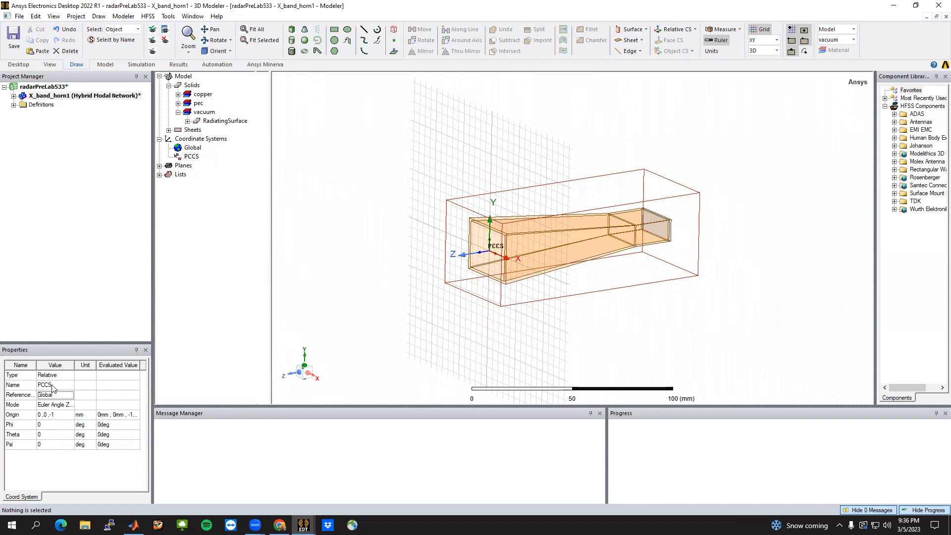
left_click(398, 198)
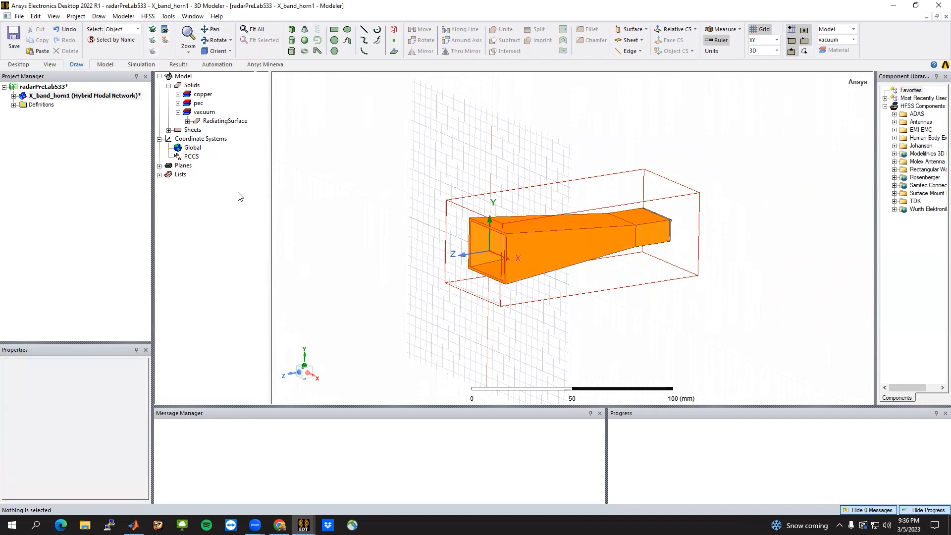
Set the excitations' far-field phase center to a single phase center at the PCCS coordinate system.
left_click(13, 96)
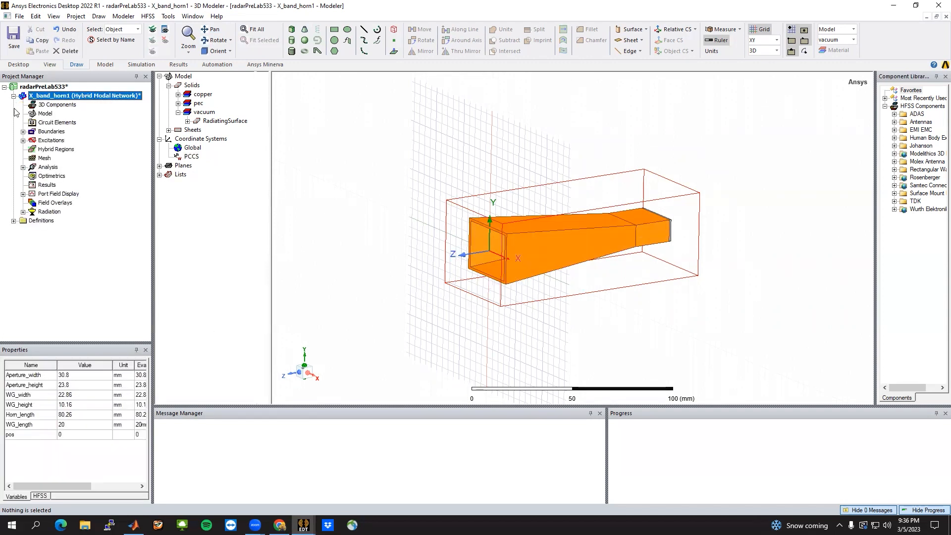
right_click(50, 140)
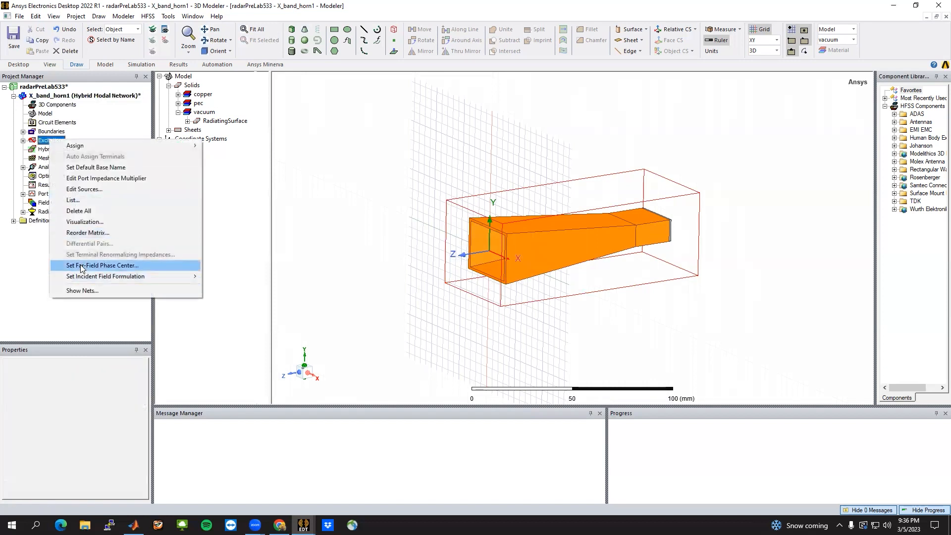
left_click(83, 266)
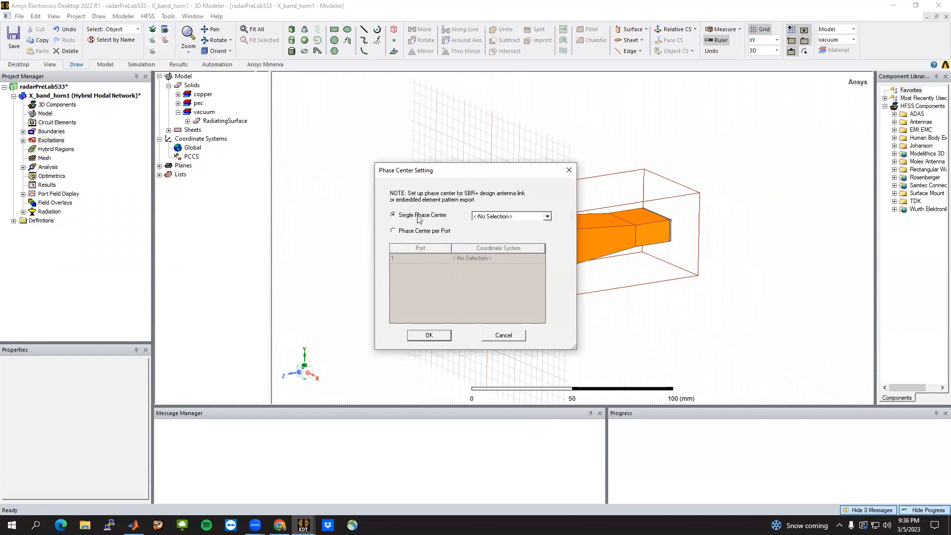
left_click(519, 216)
left_click(508, 239)
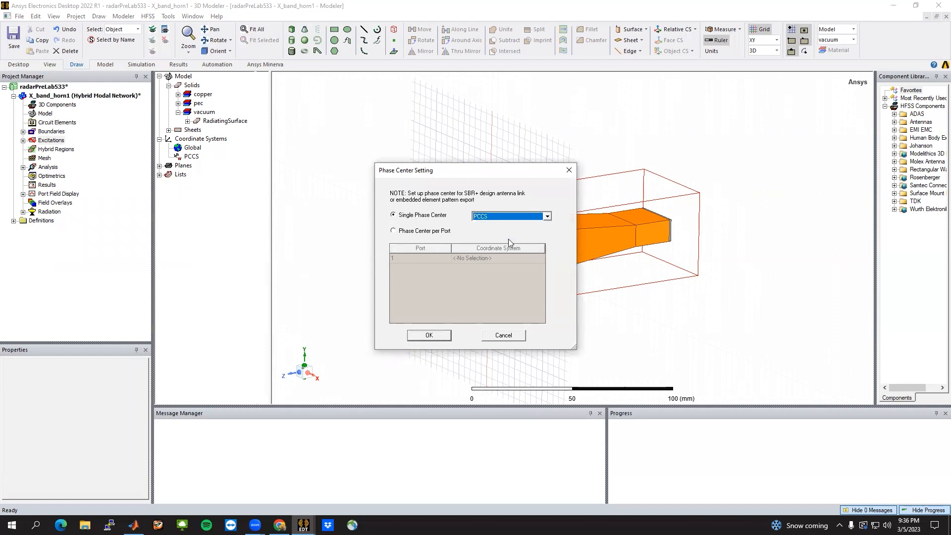
left_click(429, 336)
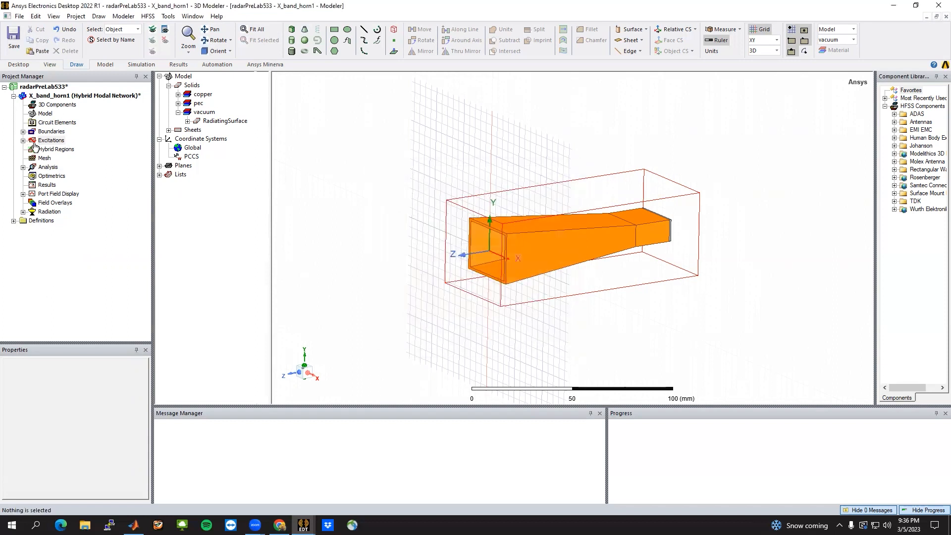
Check the Open1 boundary and the port 1 excitation assigned in the horn design.
left_click(23, 131)
left_click(49, 149)
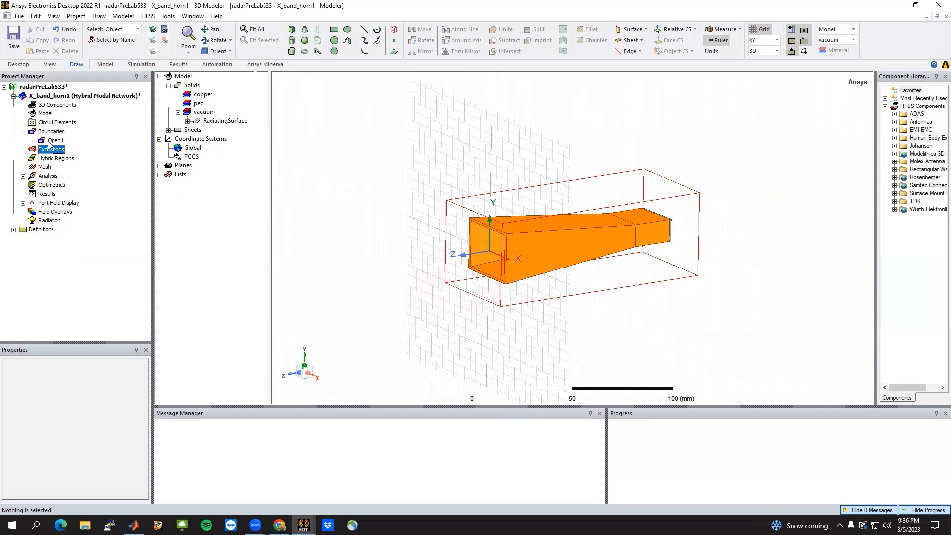
left_click(54, 140)
left_click(22, 149)
left_click(50, 158)
left_click(373, 290)
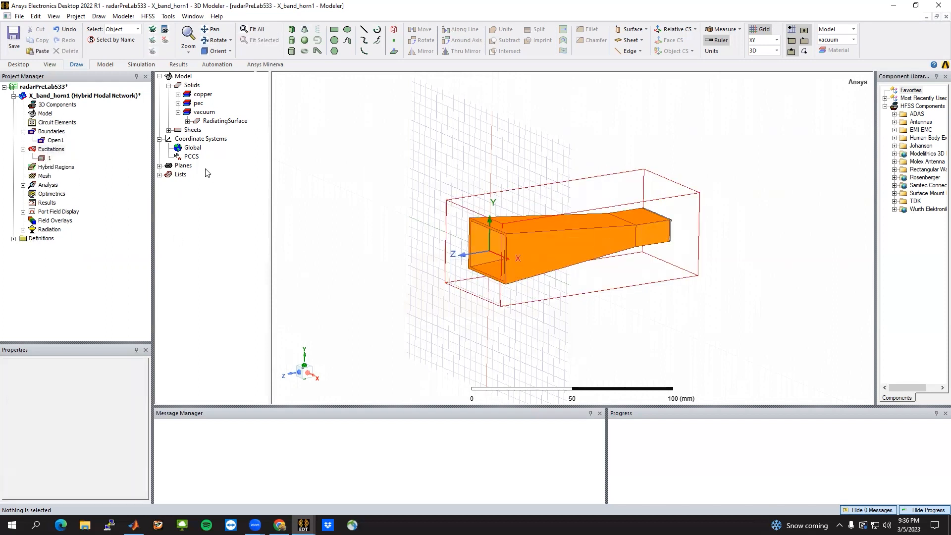
Change the frequency sweep under Setup1 to the Discrete type with 51 points.
left_click(23, 184)
left_click(32, 193)
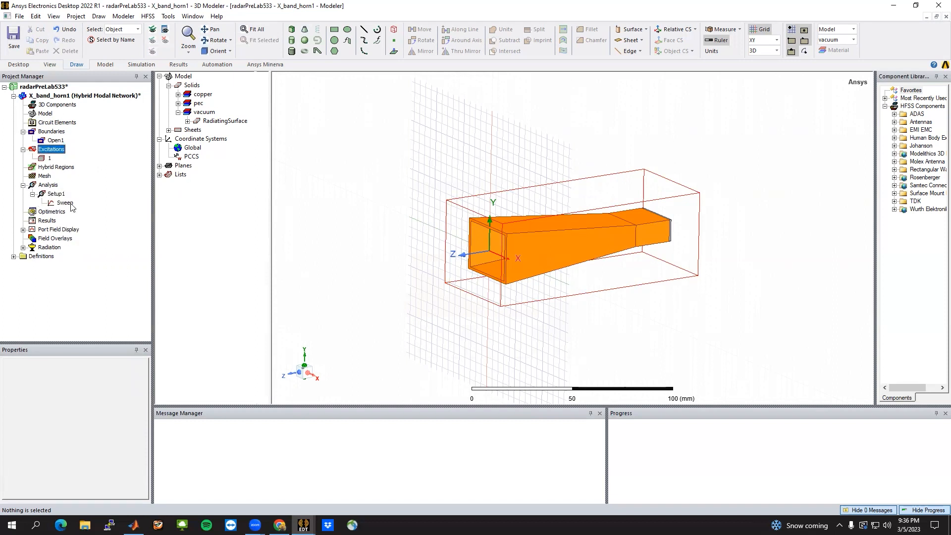
double_click(64, 202)
double_click(533, 196)
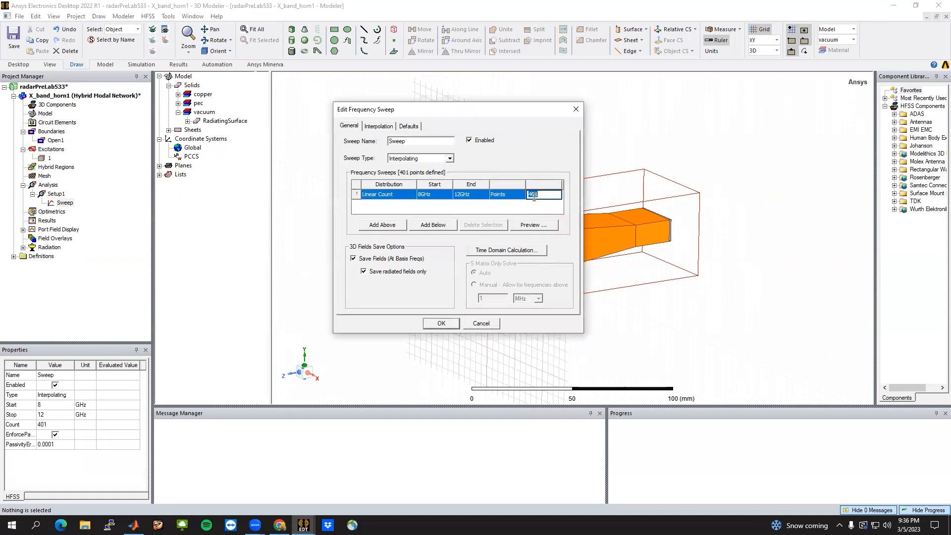
type("51")
key("Return")
left_click(449, 158)
left_click(430, 166)
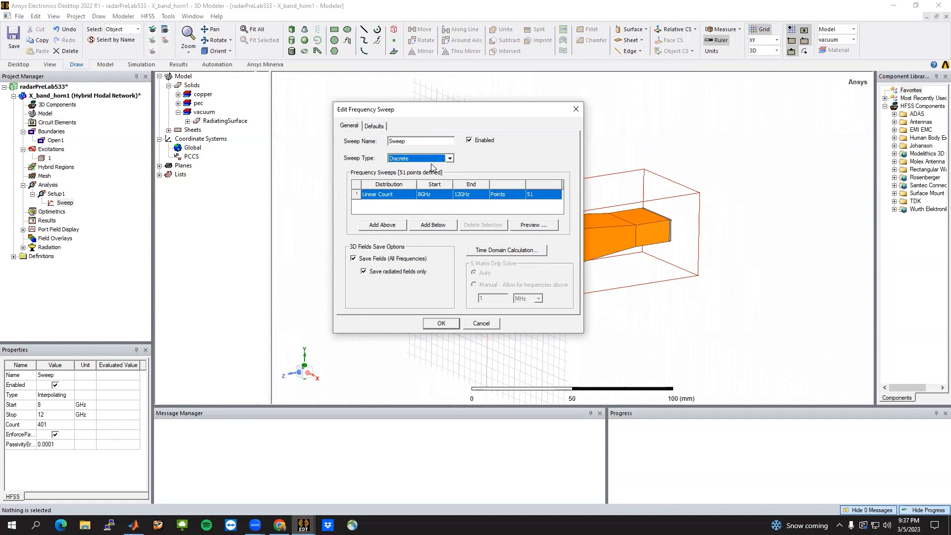
left_click(374, 126)
left_click(349, 125)
left_click(438, 327)
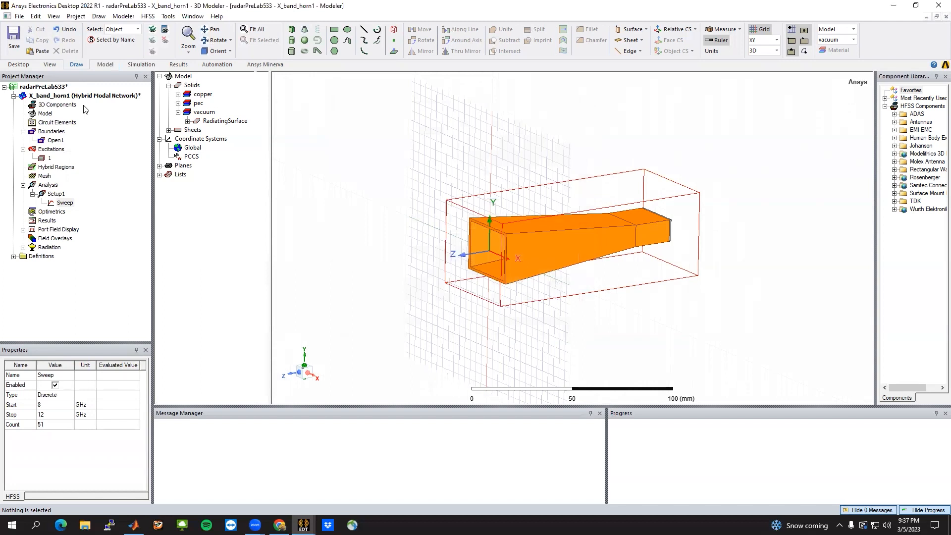
Validate the X_band_horn1 design and run its analysis.
left_click(141, 64)
left_click(229, 39)
left_click(449, 304)
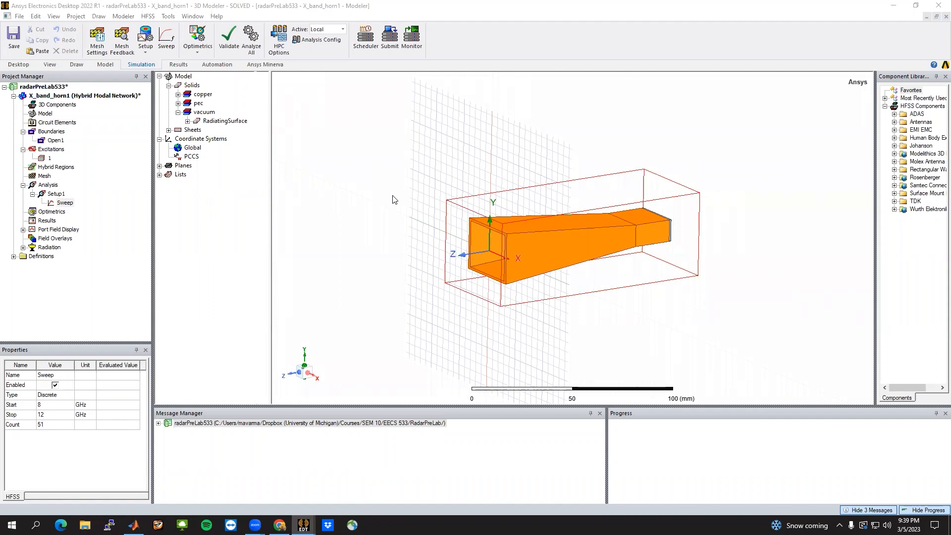
Insert a new HFSS design into the radarPreLab533 project.
left_click(14, 97)
left_click(419, 143)
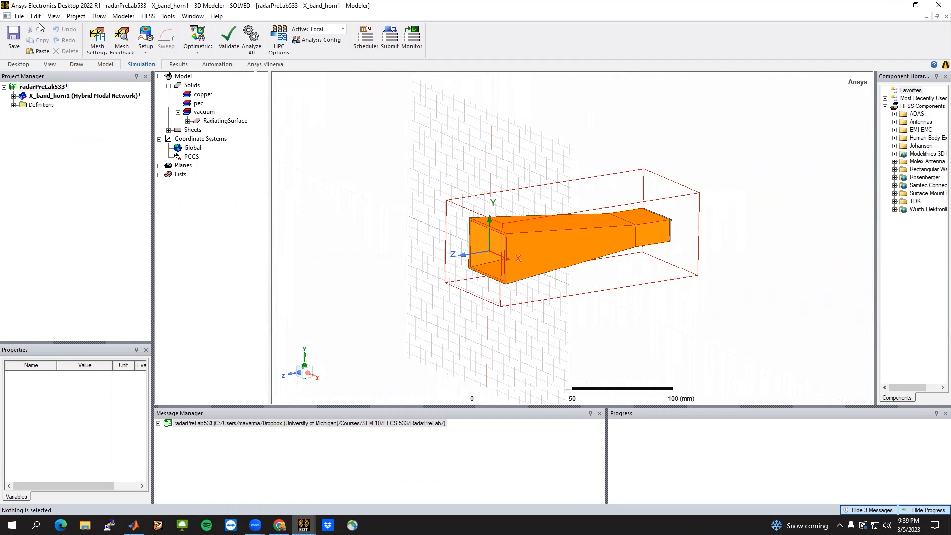
left_click(75, 16)
left_click(82, 30)
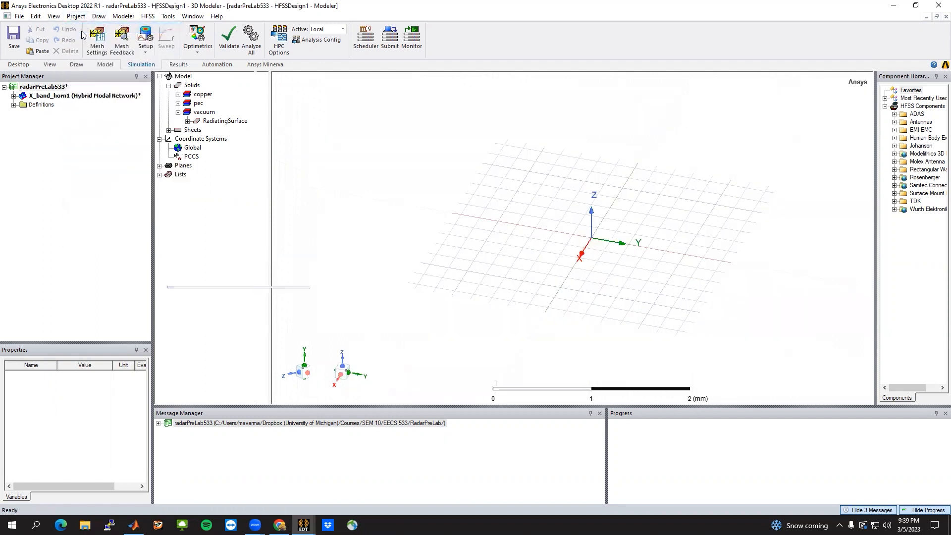
Set the solution type of HFSSDesign1 to SBR+.
left_click(69, 97)
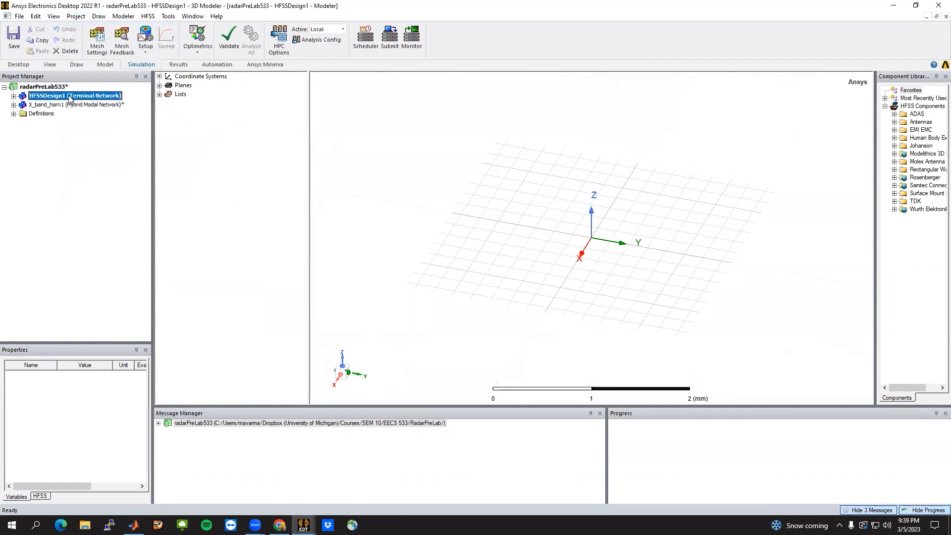
left_click(150, 18)
left_click(161, 29)
left_click(434, 213)
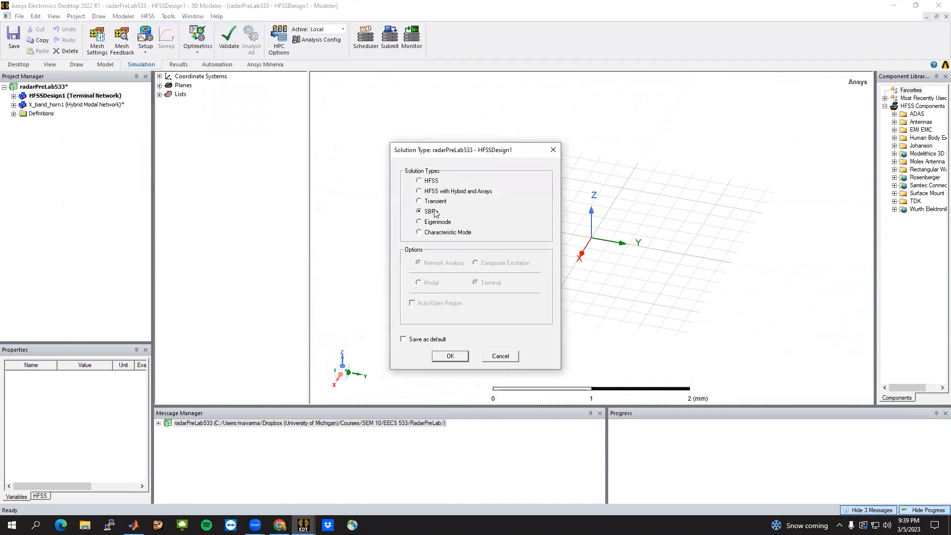
left_click(449, 356)
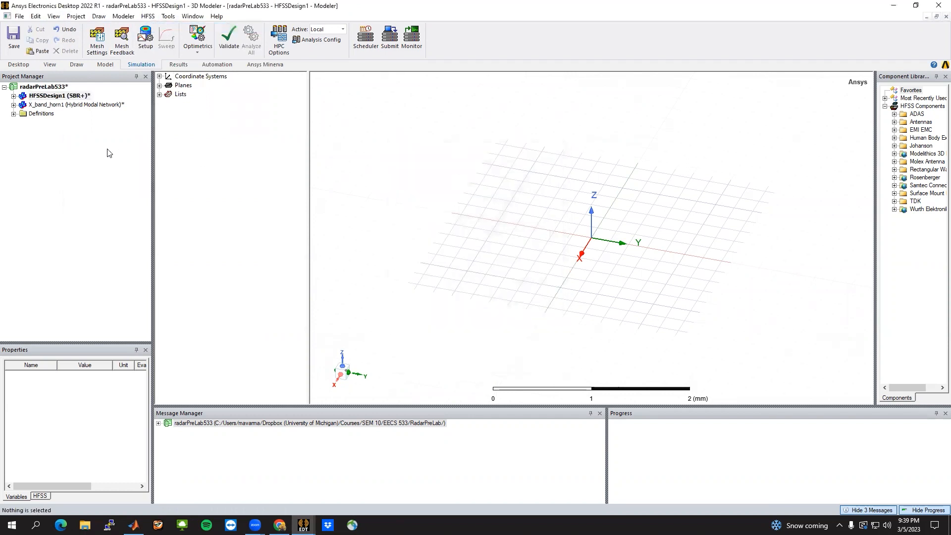
Import the 4_squareCorners.step model from the RadarPreLab folder into HFSSDesign1.
left_click_drag(378, 153, 361, 220, "alt")
left_click(123, 16)
left_click(129, 31)
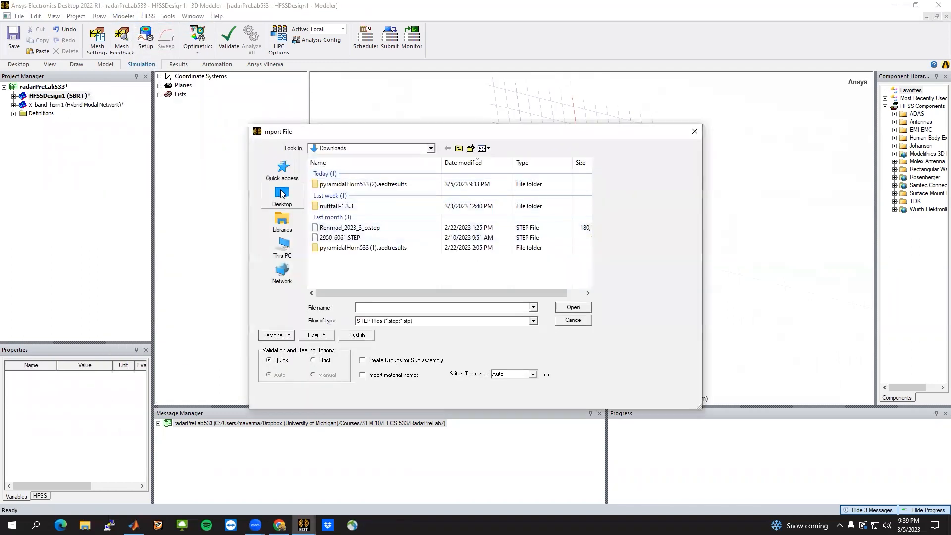
left_click(431, 148)
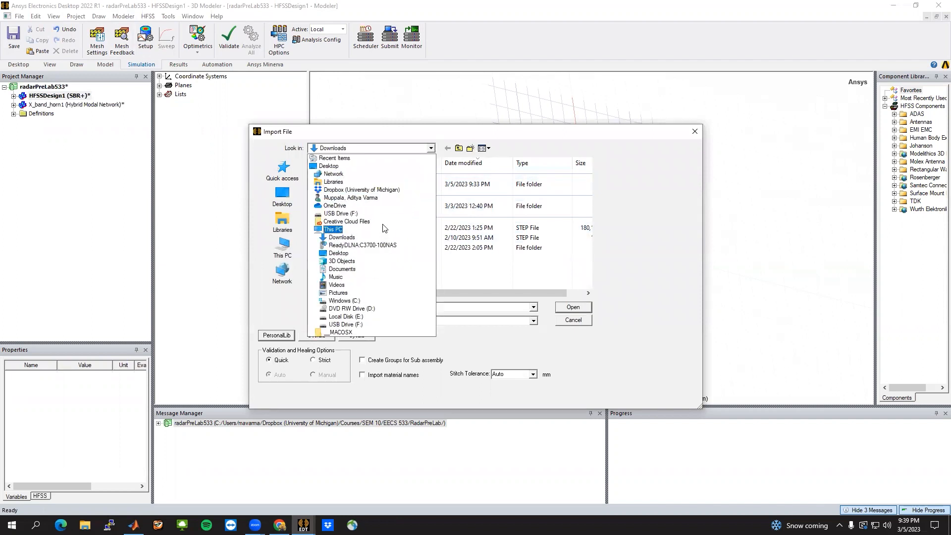
left_click(414, 190)
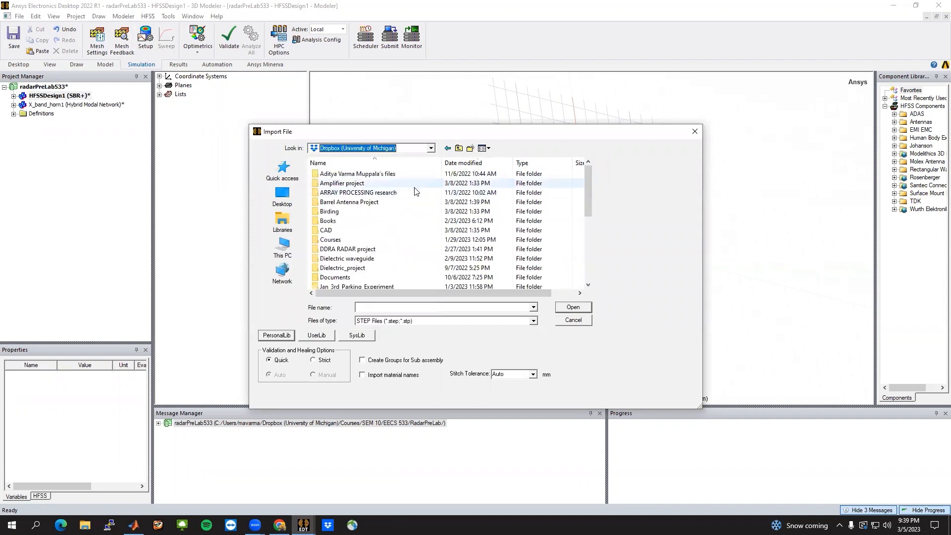
double_click(347, 239)
double_click(329, 277)
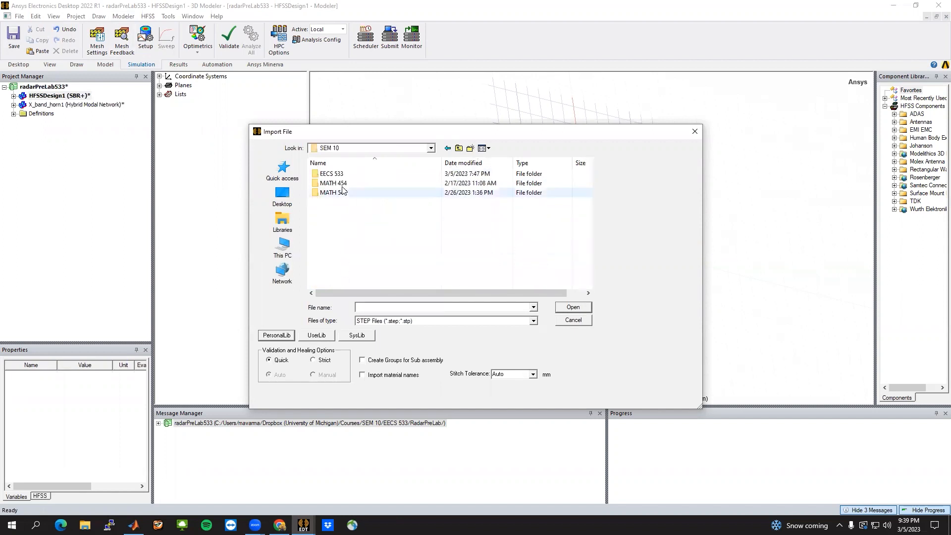
double_click(337, 174)
double_click(342, 186)
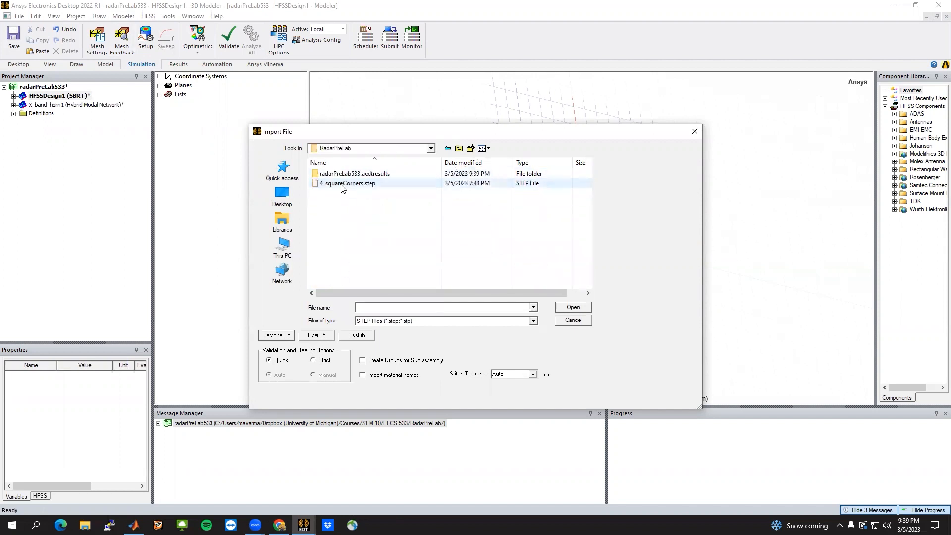
left_click(342, 188)
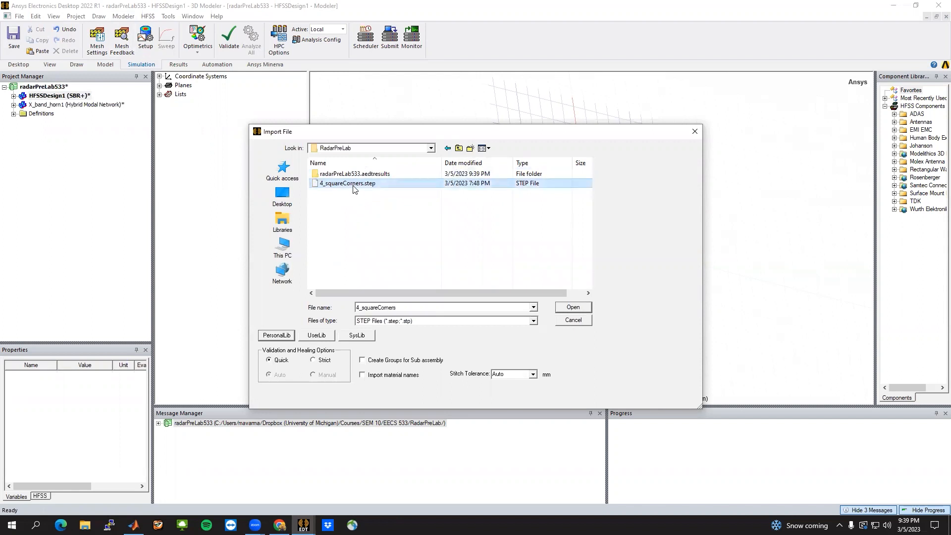
left_click(573, 307)
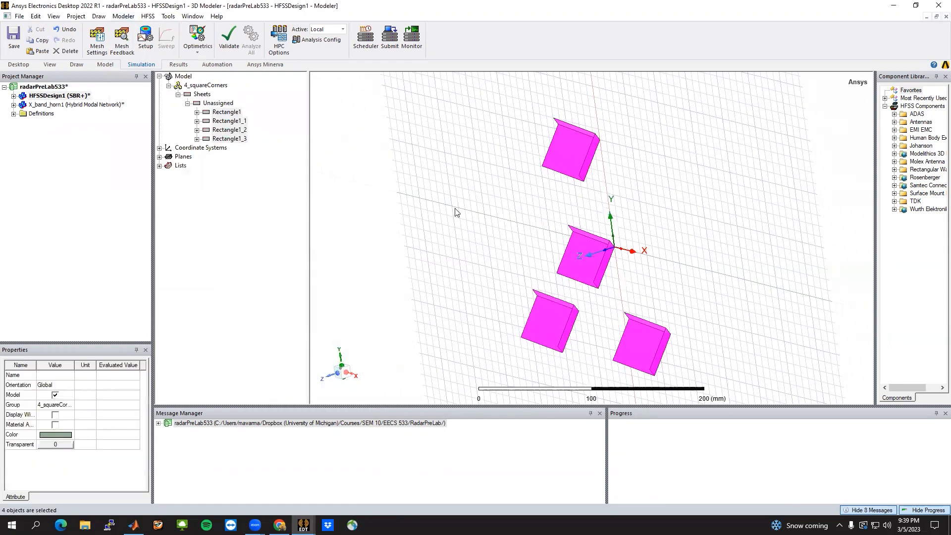
left_click(455, 210)
scroll(492, 201, "down", 2)
left_click_drag(492, 201, 577, 196, "alt")
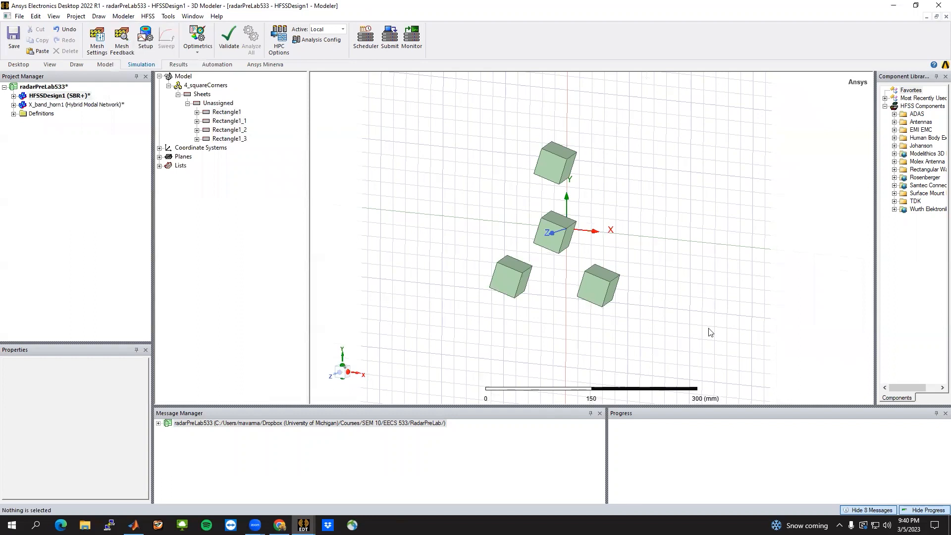
Assign a Perfect E boundary with default settings to all four imported sheets, Rectangle1 through Rectangle1_3.
left_click(13, 96)
left_click(469, 151)
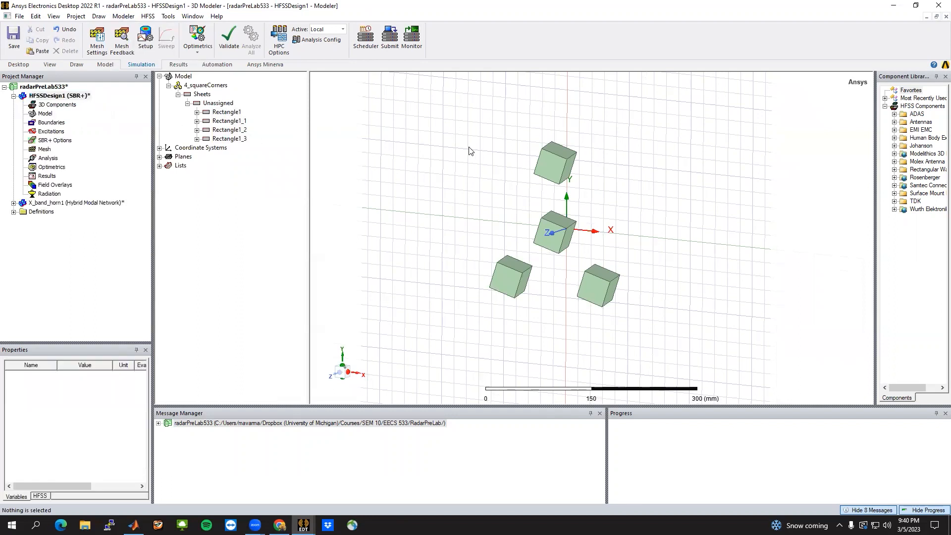
left_click(223, 113)
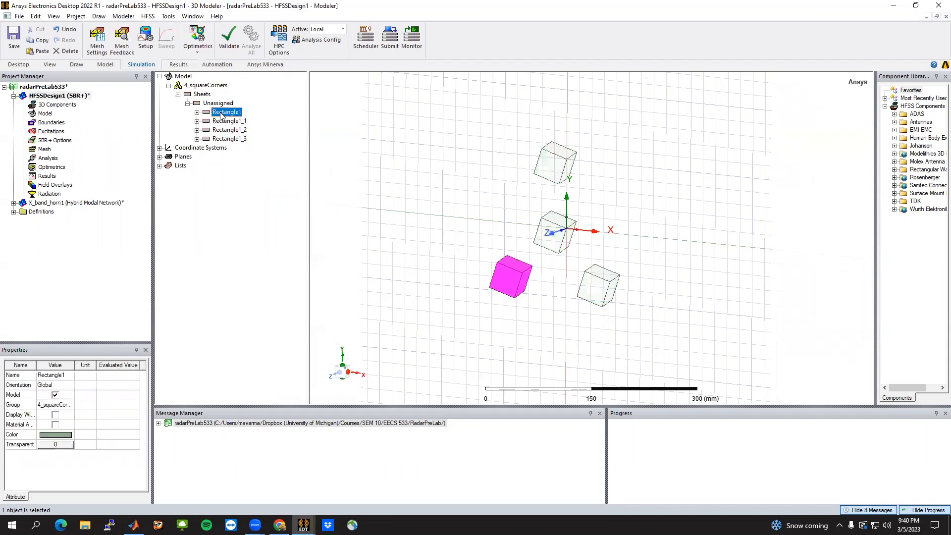
left_click(229, 139, "shift")
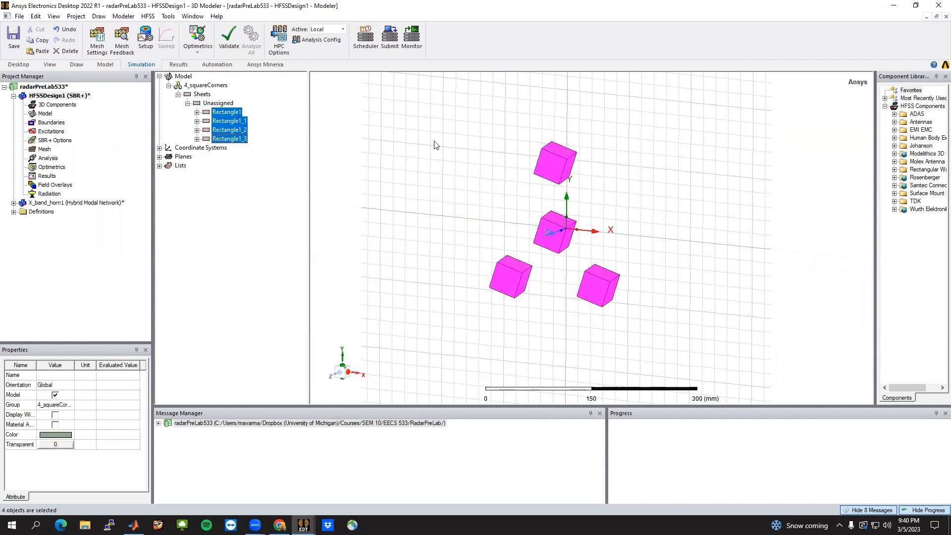
right_click(403, 131)
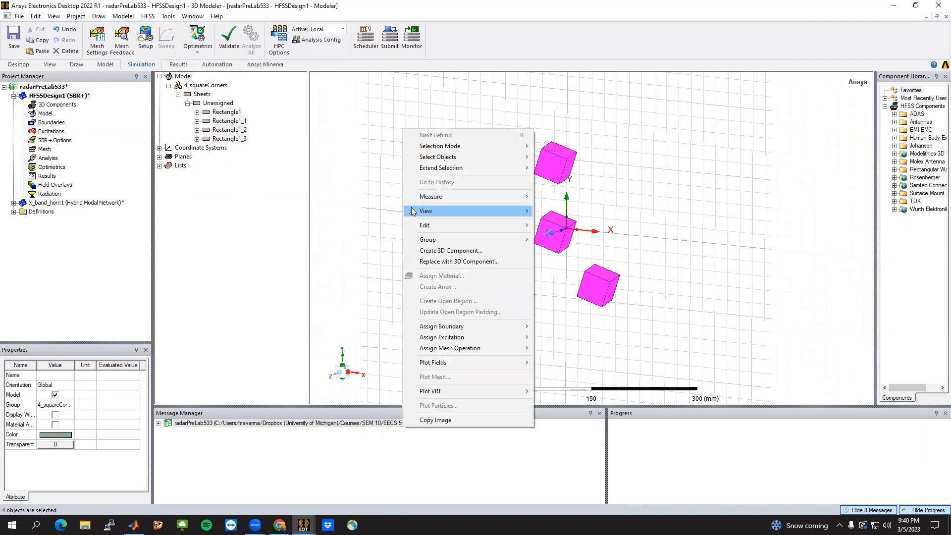
mouse_move(411, 211)
mouse_move(508, 328)
left_click(575, 446)
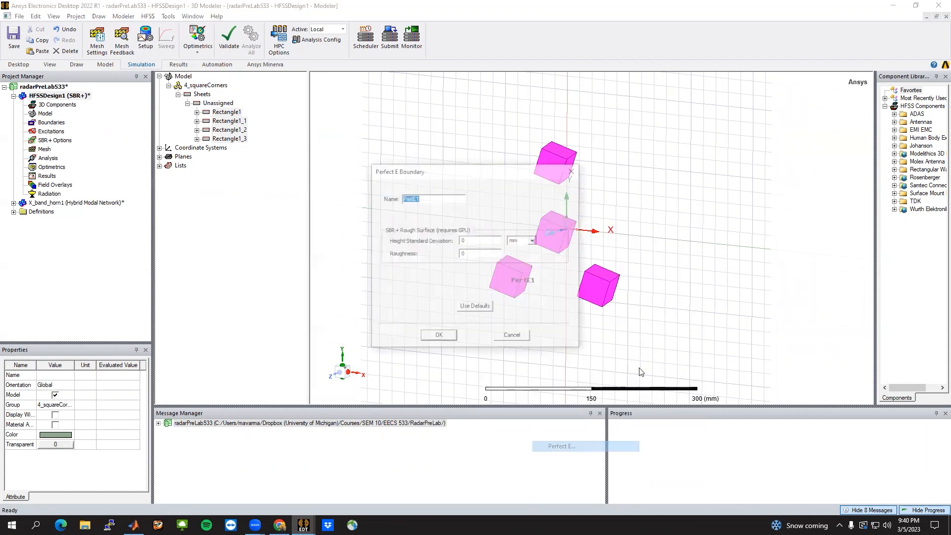
left_click(438, 339)
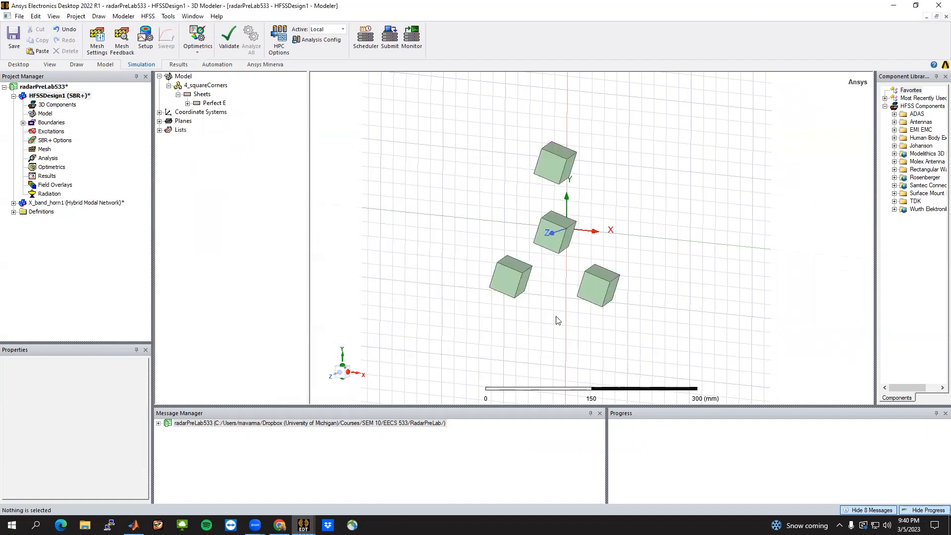
left_click(52, 131)
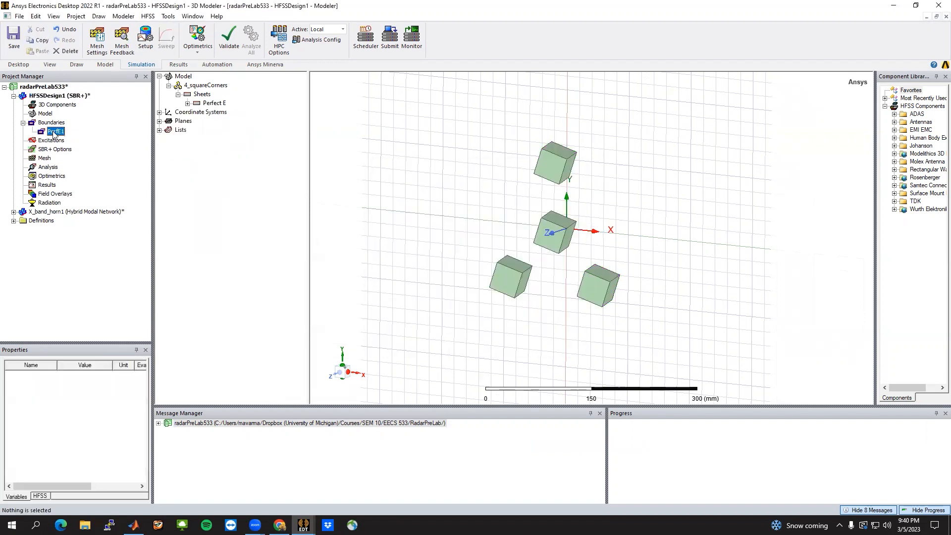
left_click_drag(625, 212, 495, 222, "alt")
left_click_drag(598, 222, 694, 212, "alt")
Rename HFSSDesign1 as 4SquareCorners and collapse its branch in the project tree.
left_click(62, 97)
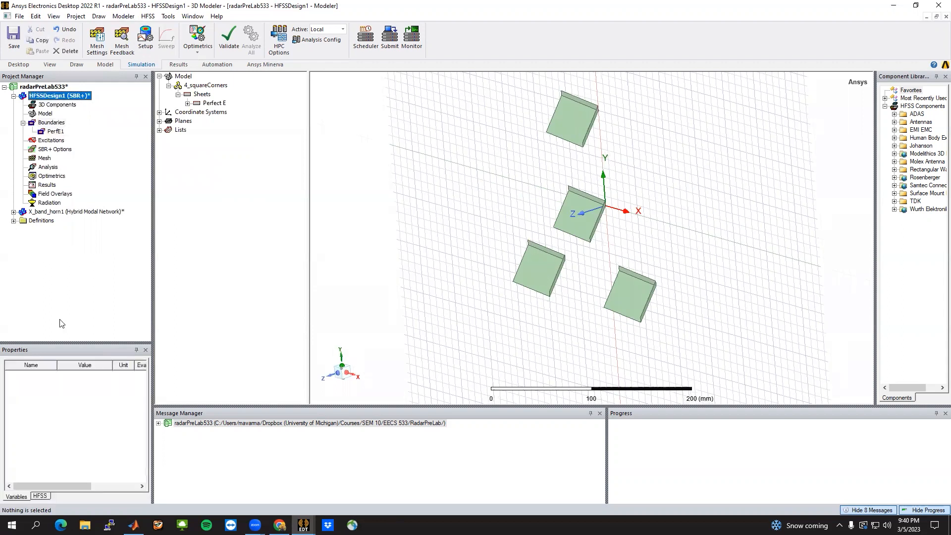
right_click(30, 94)
left_click(75, 127)
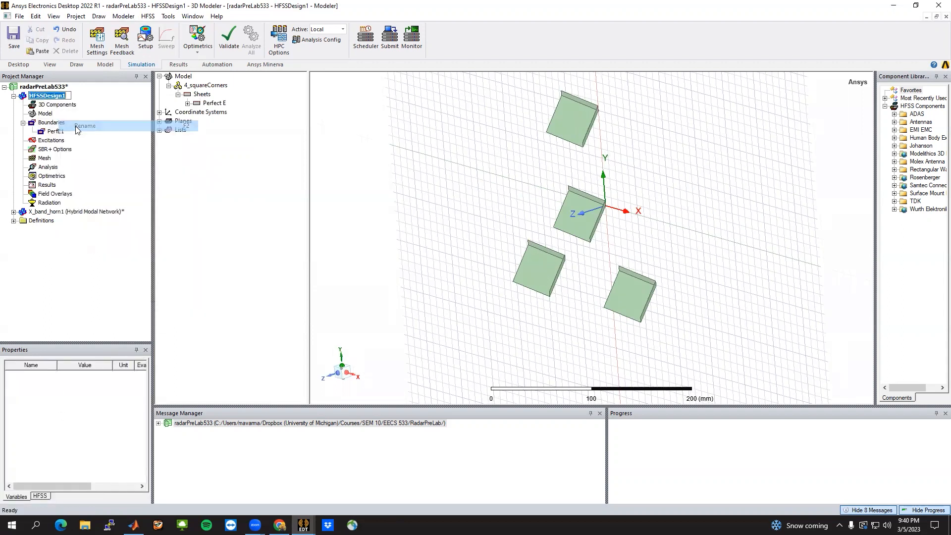
type("4Squ")
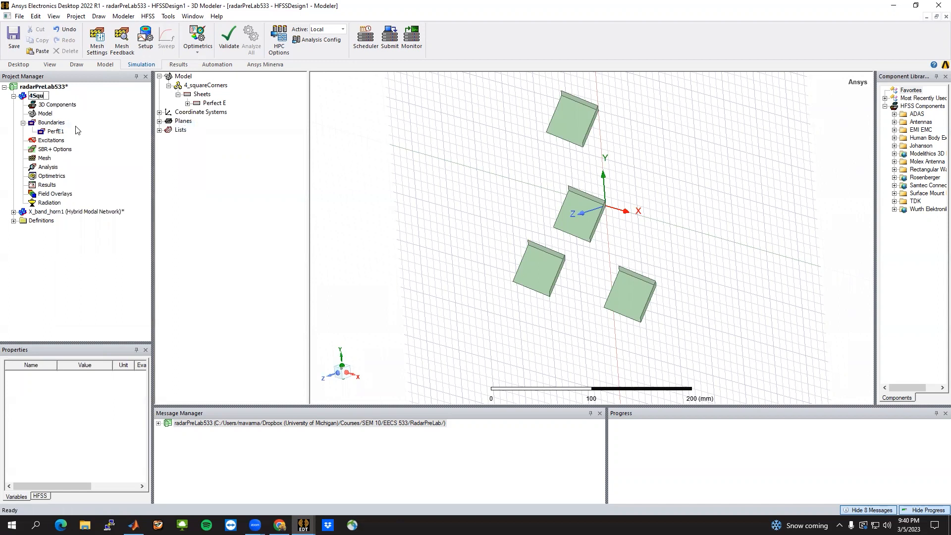
type("areCorners")
key("Return")
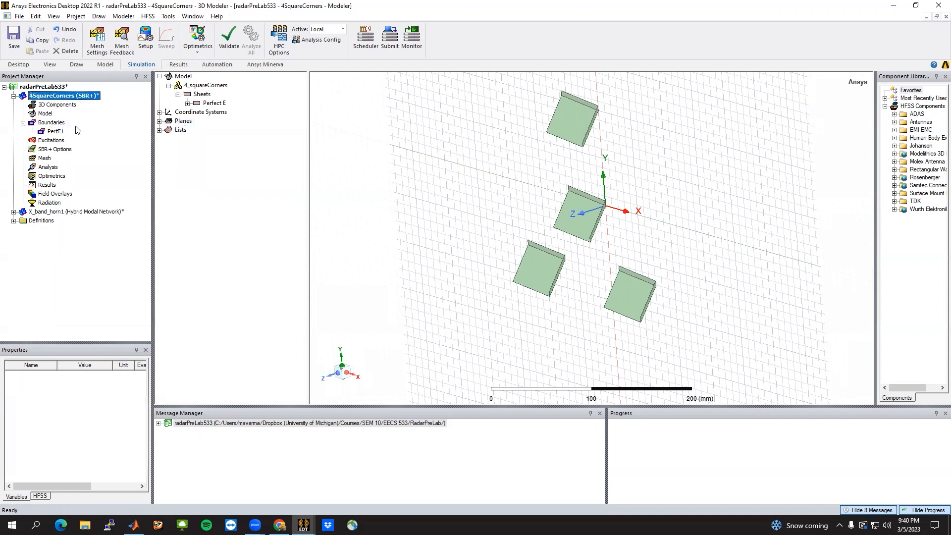
left_click(14, 96)
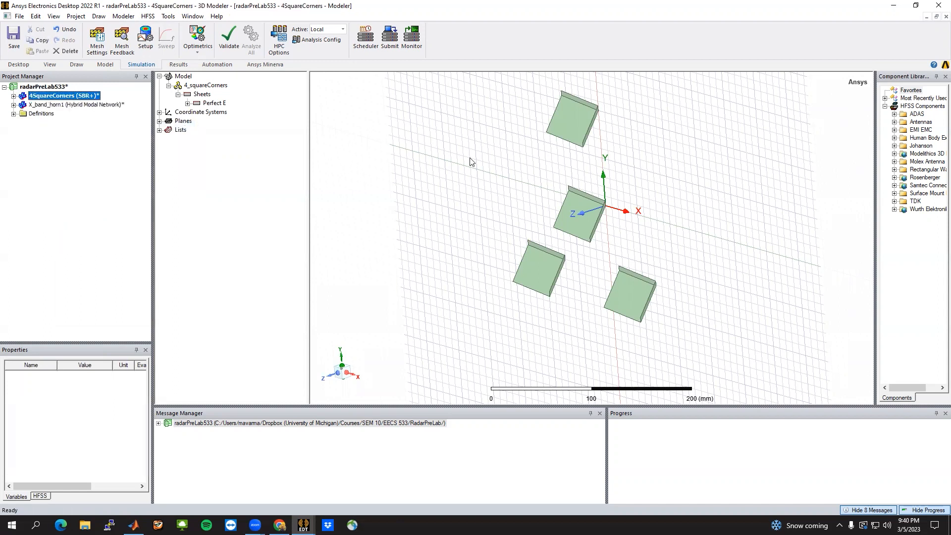
left_click(485, 164)
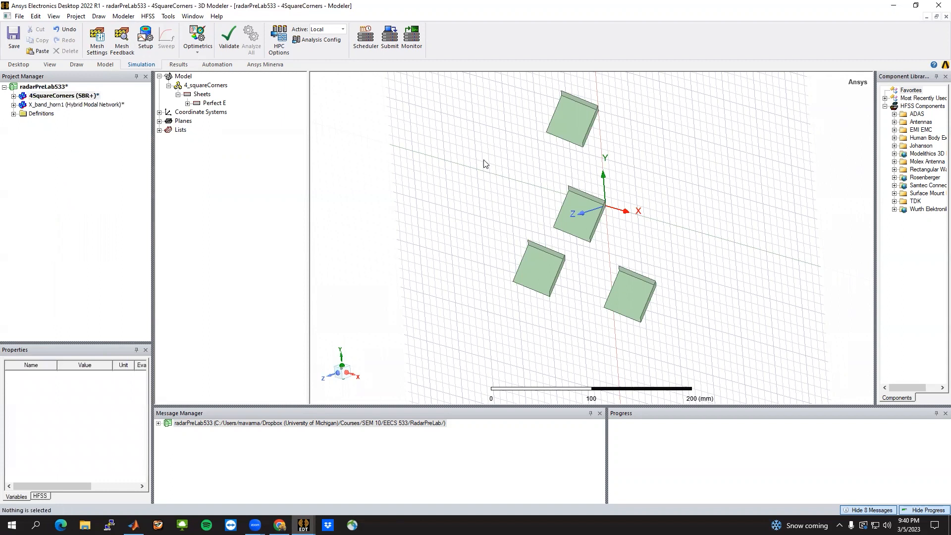
Insert another HFSS design into the radarPreLab533 project and name it MAIN.
left_click(44, 86)
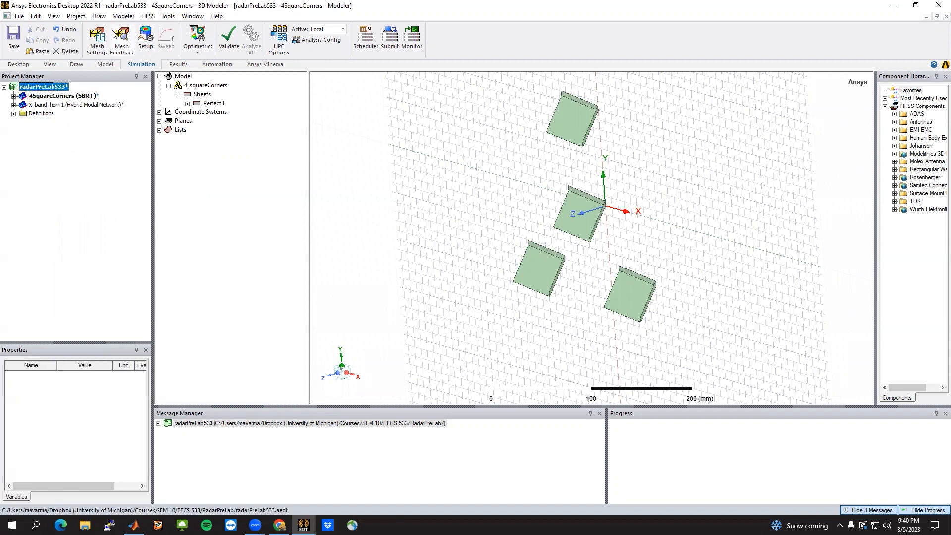
left_click(146, 17)
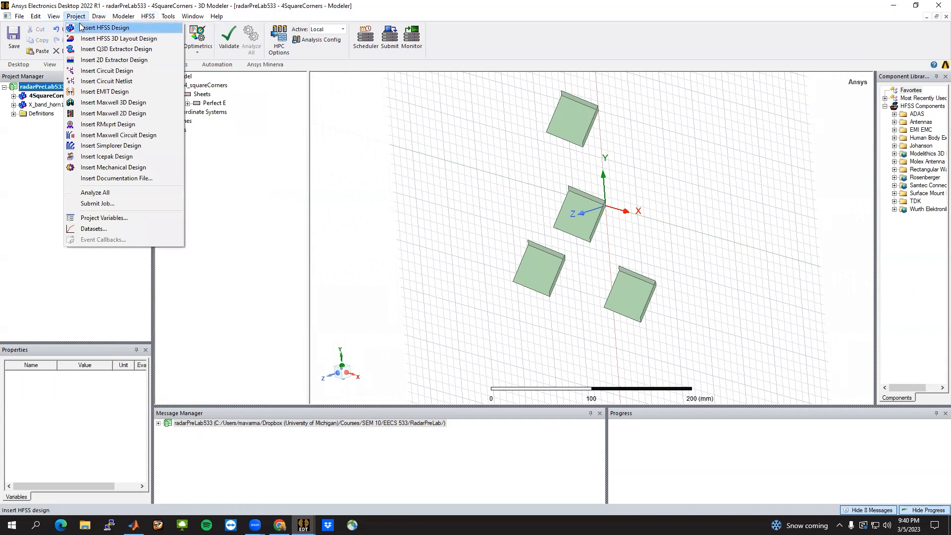
left_click(82, 28)
right_click(54, 106)
left_click(70, 137)
type("MAIN")
key("Return")
Set the solution type of the MAIN design to SBR+.
left_click(147, 16)
left_click(164, 27)
left_click(429, 213)
left_click(453, 357)
left_click(52, 104)
middle_click_drag(365, 156, 605, 269)
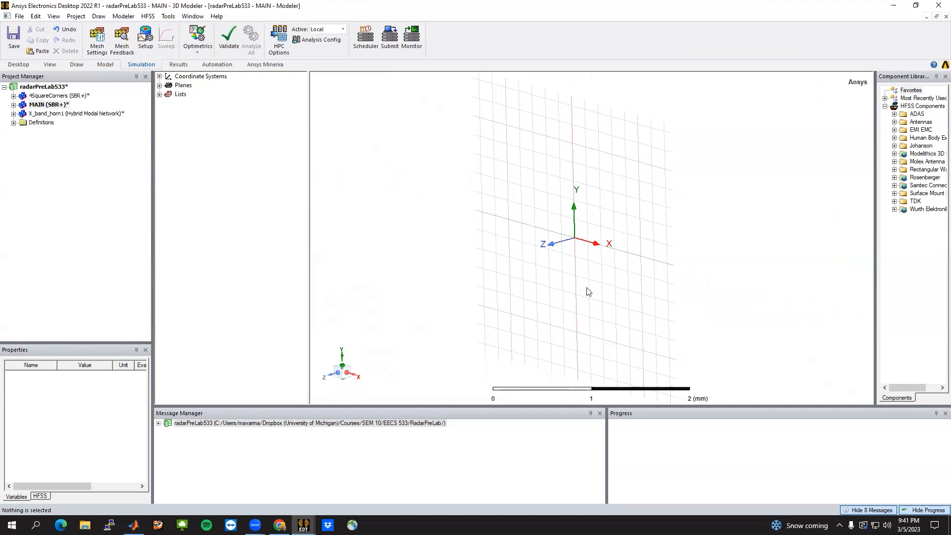
Create an offset relative coordinate system in MAIN at X 0, Y 0 and Z zTarget, defining the new zTarget variable as 0.5 meter.
left_click(124, 16)
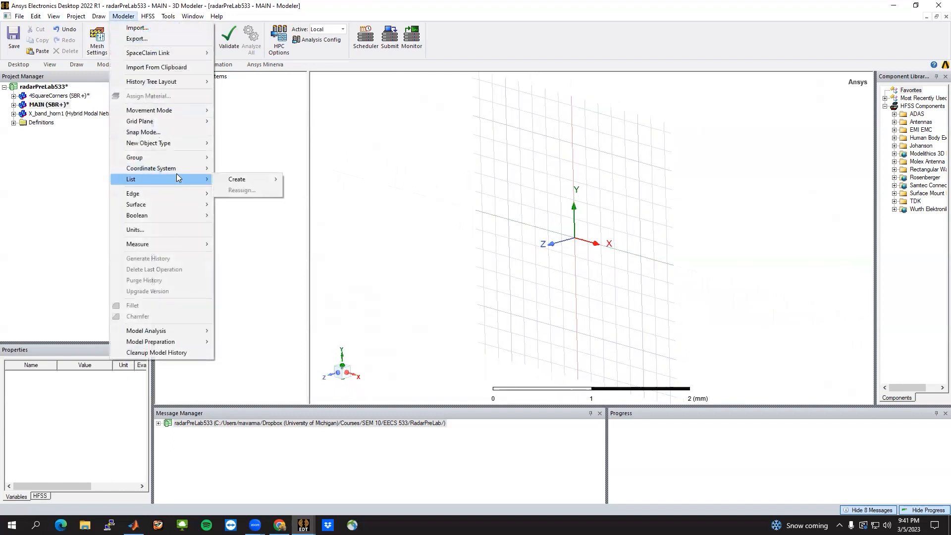
mouse_move(177, 170)
mouse_move(237, 179)
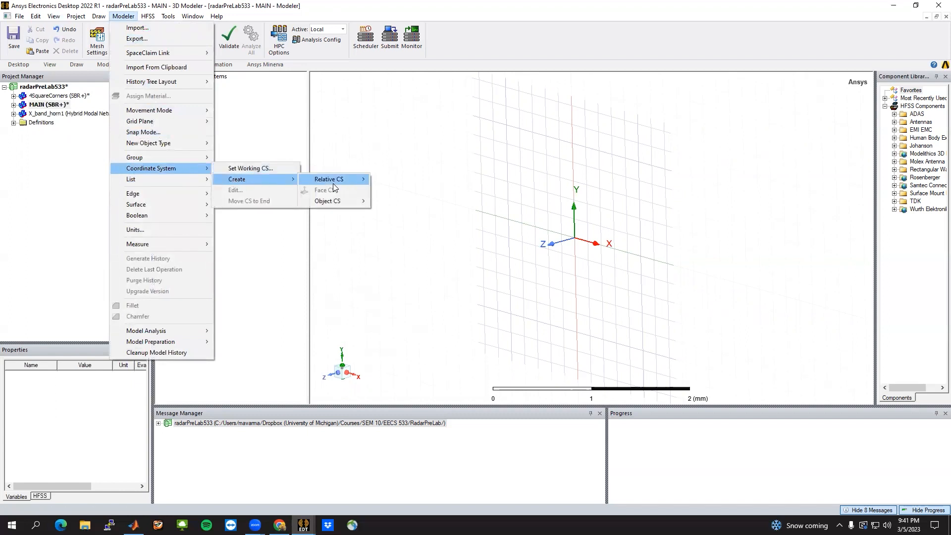
mouse_move(333, 183)
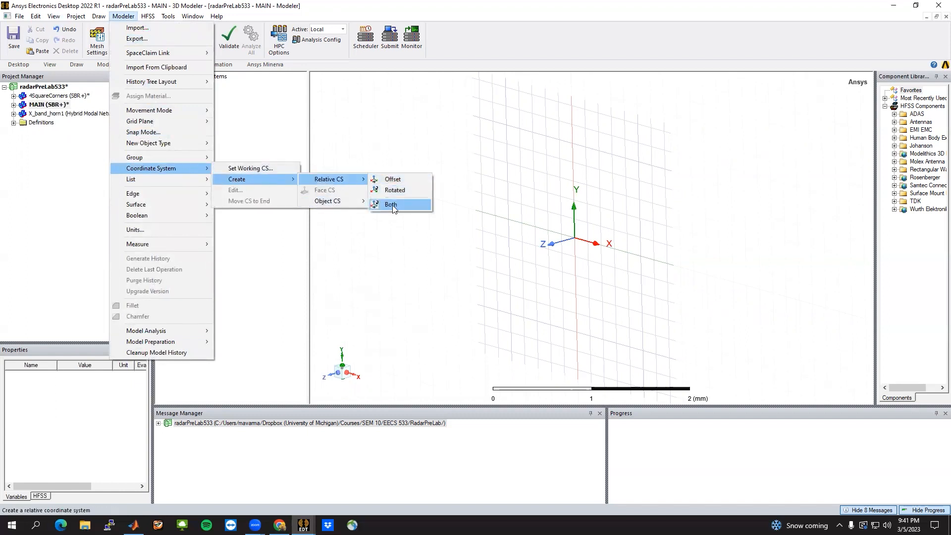
left_click(396, 180)
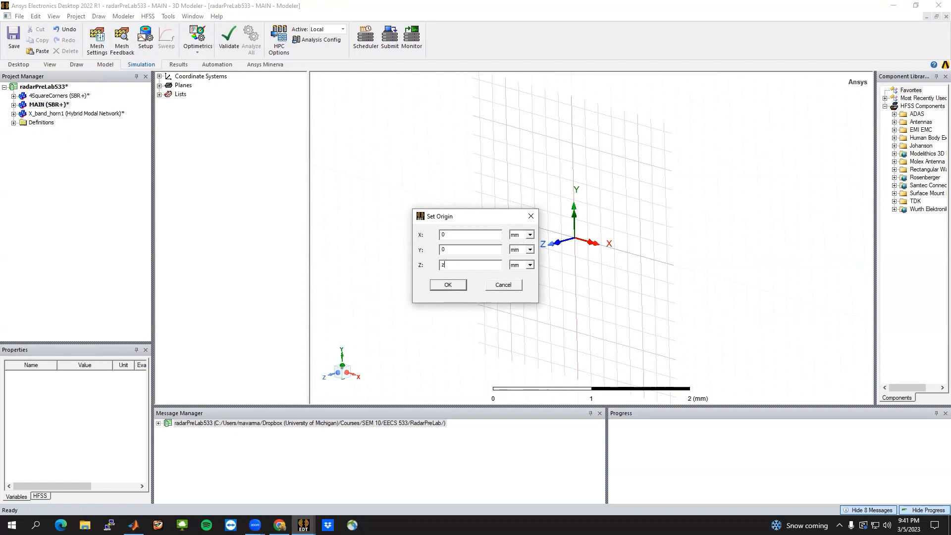
key("Tab")
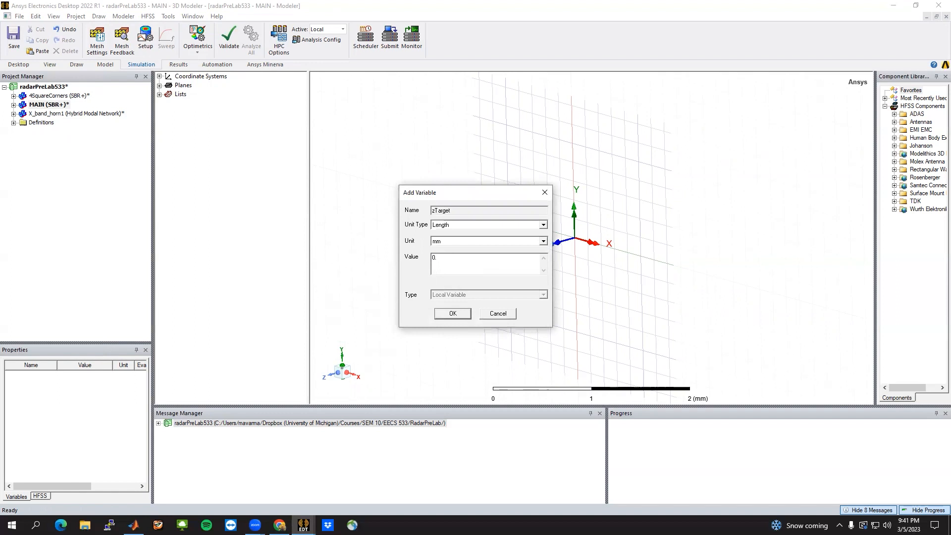
key("Return")
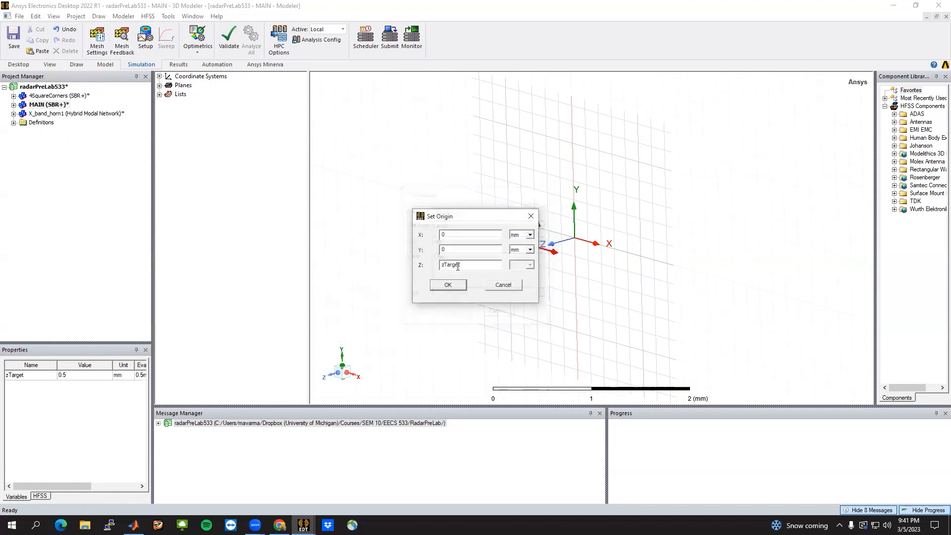
left_click(448, 286)
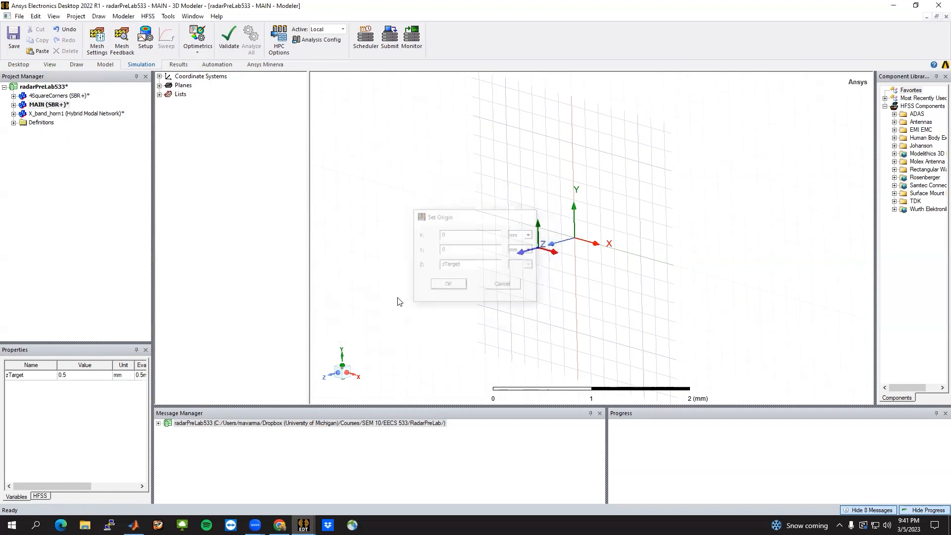
left_click(122, 375)
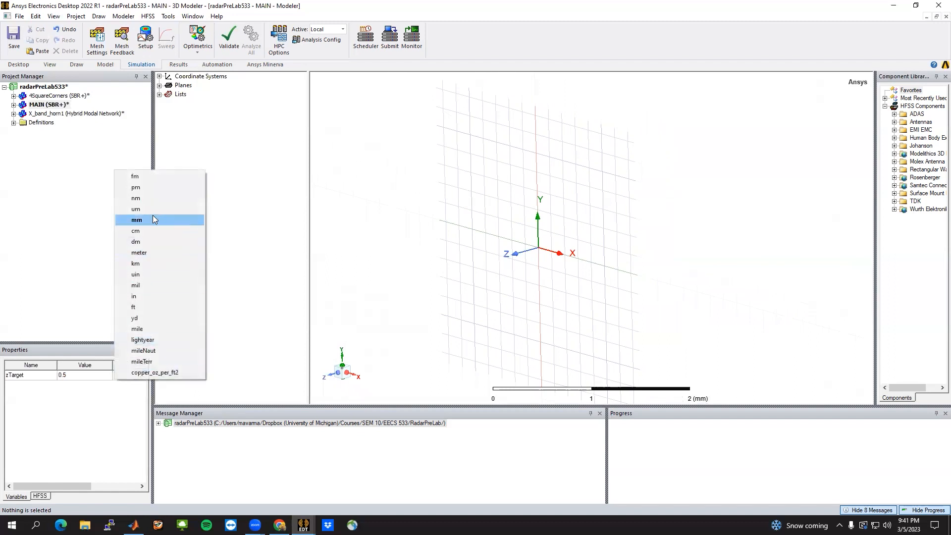
left_click(153, 253)
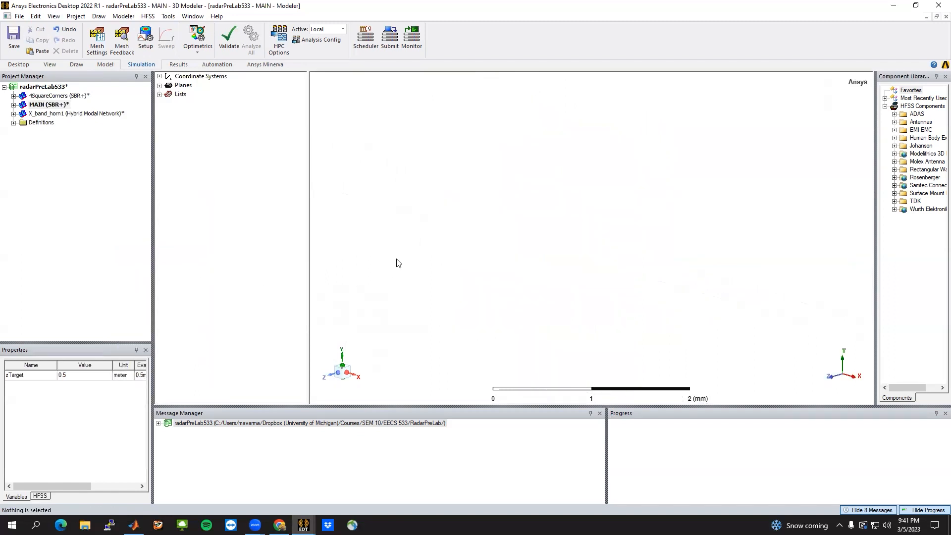
Rename the relative coordinate system in MAIN as TargetCS.
left_click(50, 104)
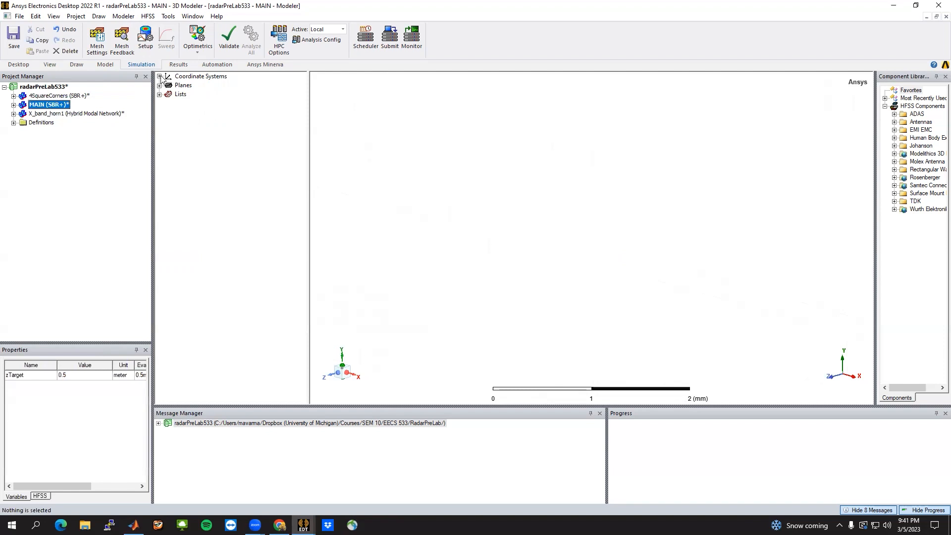
left_click(124, 16)
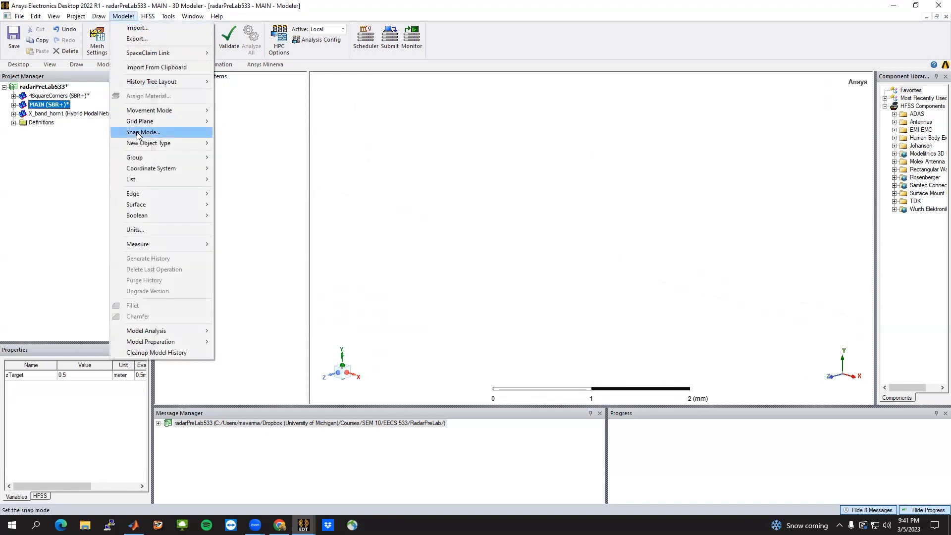
left_click(59, 141)
left_click(159, 76)
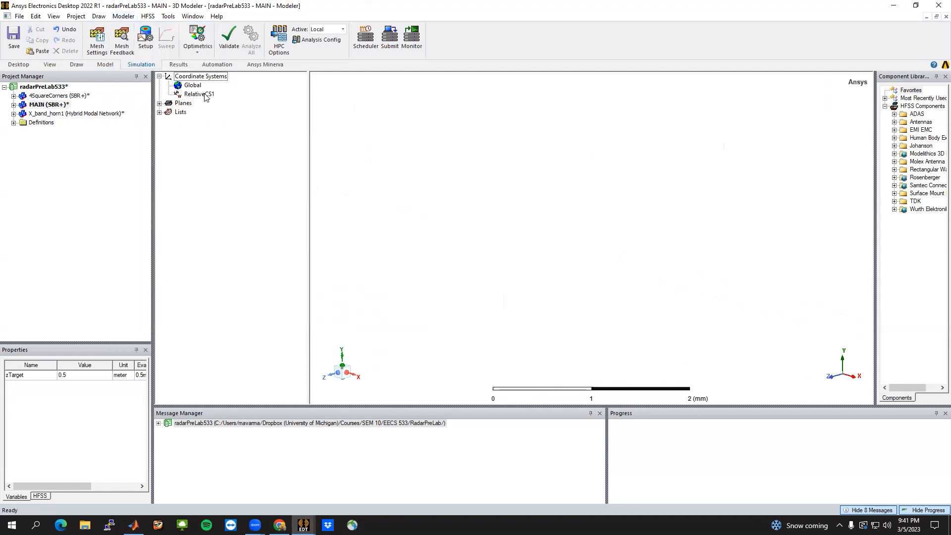
left_click(199, 94)
left_click(55, 385)
left_click(55, 385)
type("TargetCS")
key("Return")
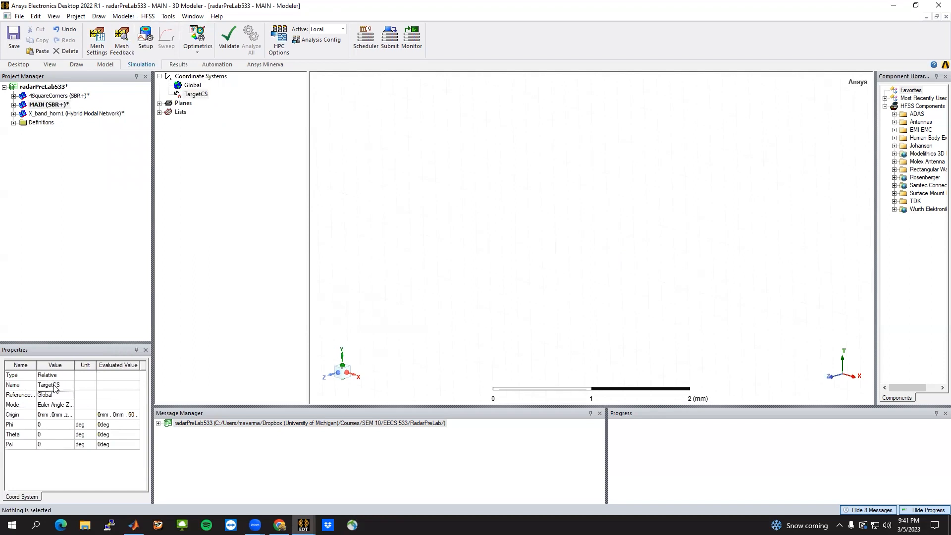
Create a second offset relative coordinate system based on TargetCS, with its origin at X 0, Y 0, Z 0 mm.
left_click(123, 16)
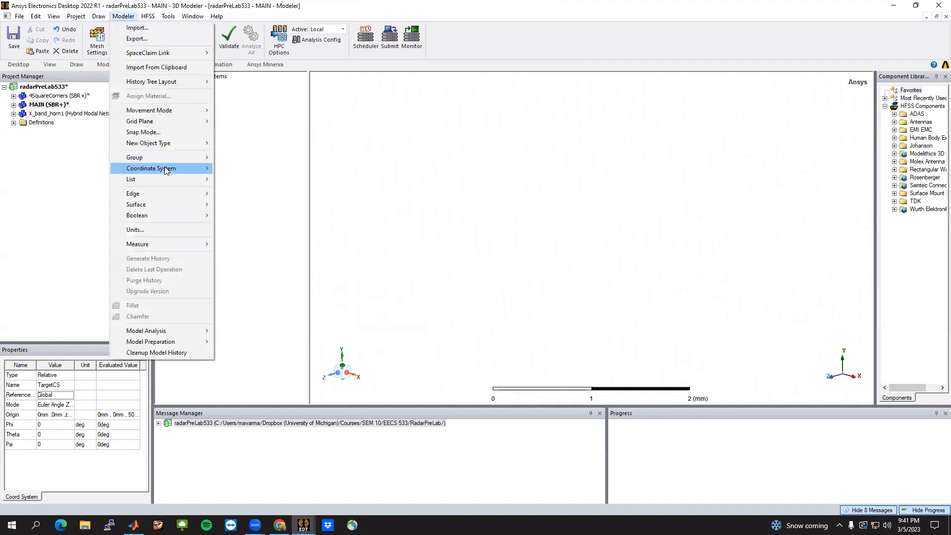
mouse_move(192, 169)
mouse_move(248, 180)
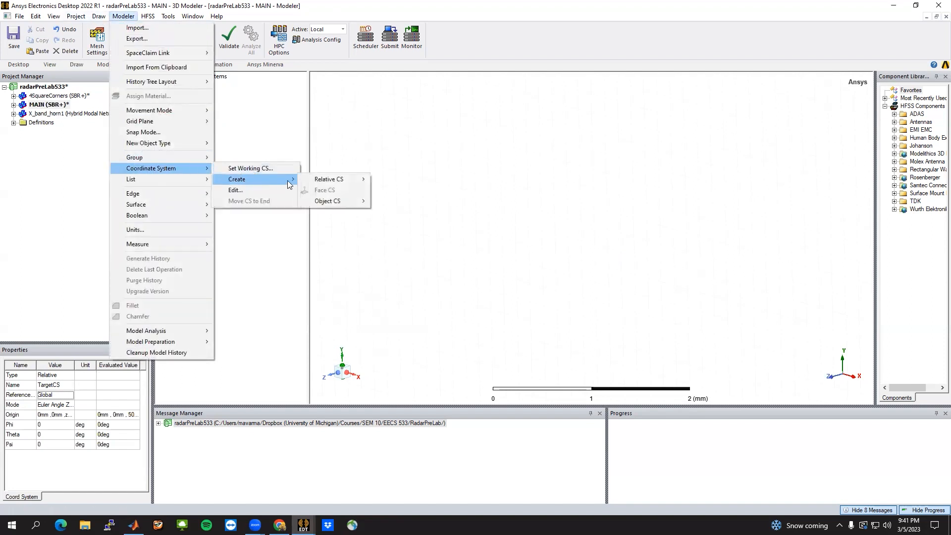
mouse_move(325, 181)
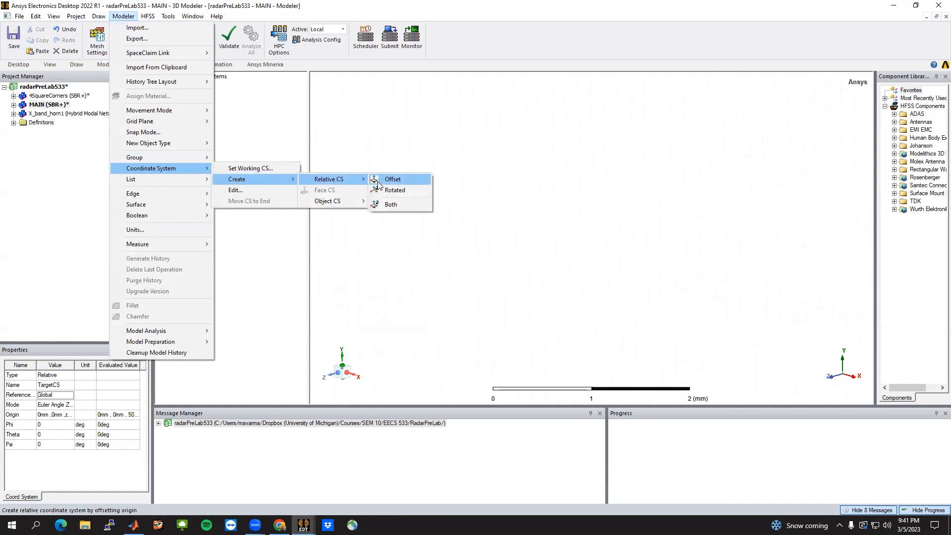
left_click(377, 181)
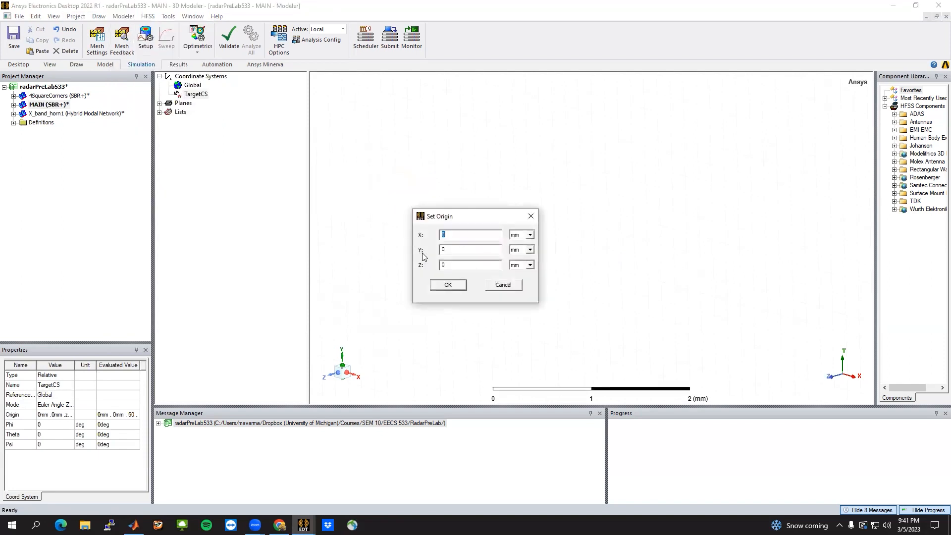
left_click(452, 288)
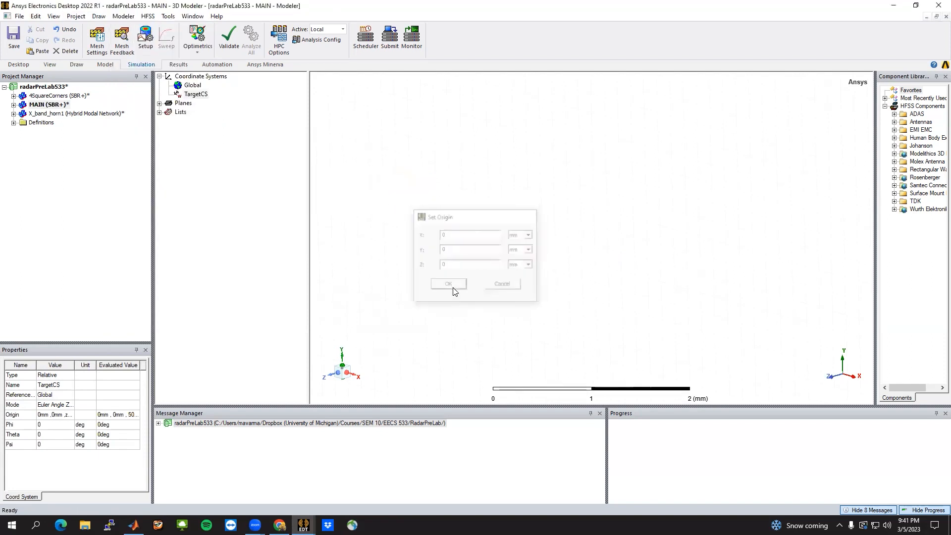
Set the origin of the new RelativeCS1 coordinate system to xOff, yOff, 0.
left_click(197, 95)
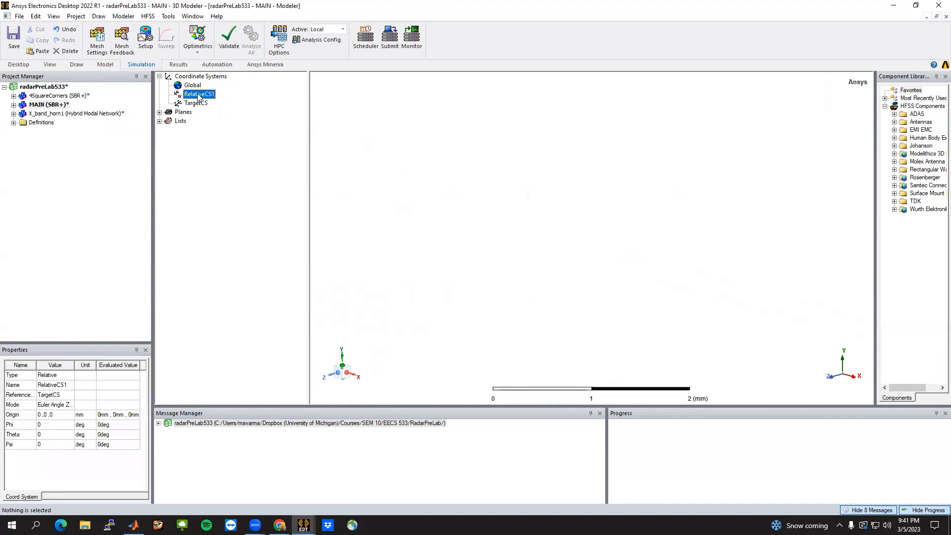
left_click_drag(76, 365, 118, 365)
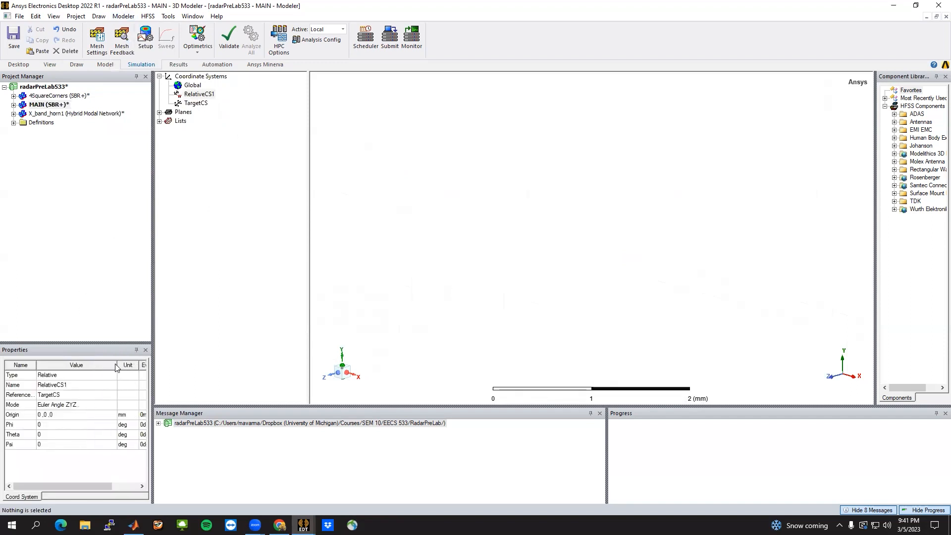
left_click_drag(153, 337, 259, 339)
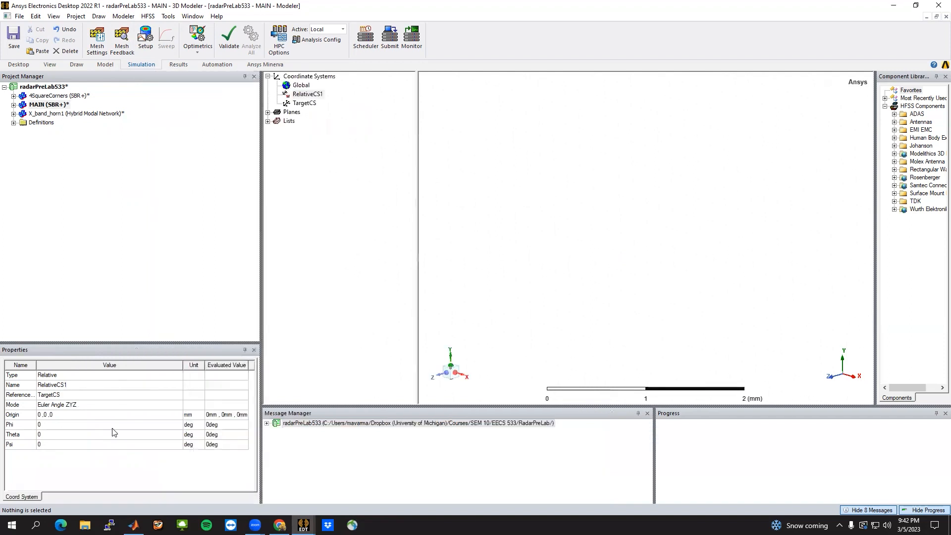
left_click(303, 95)
double_click(308, 94)
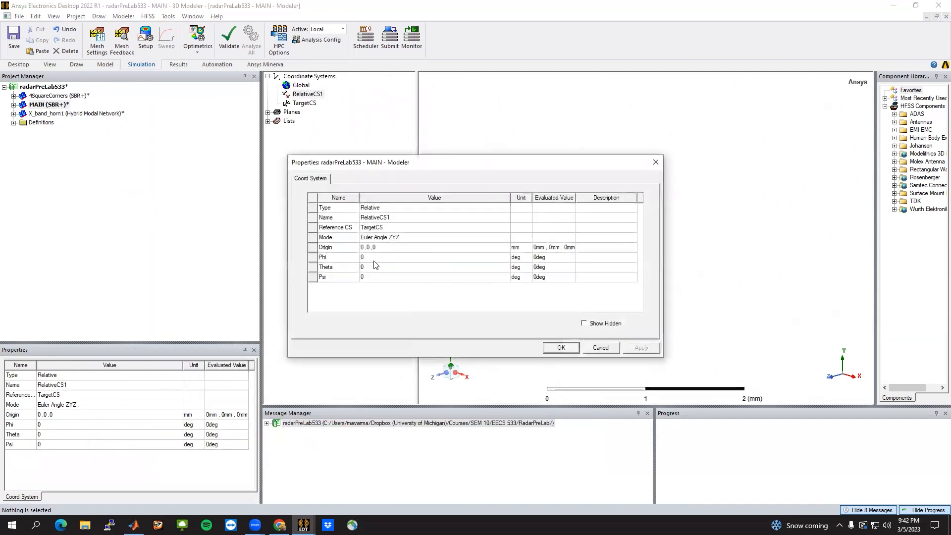
left_click(381, 248)
type("xOff,yOff")
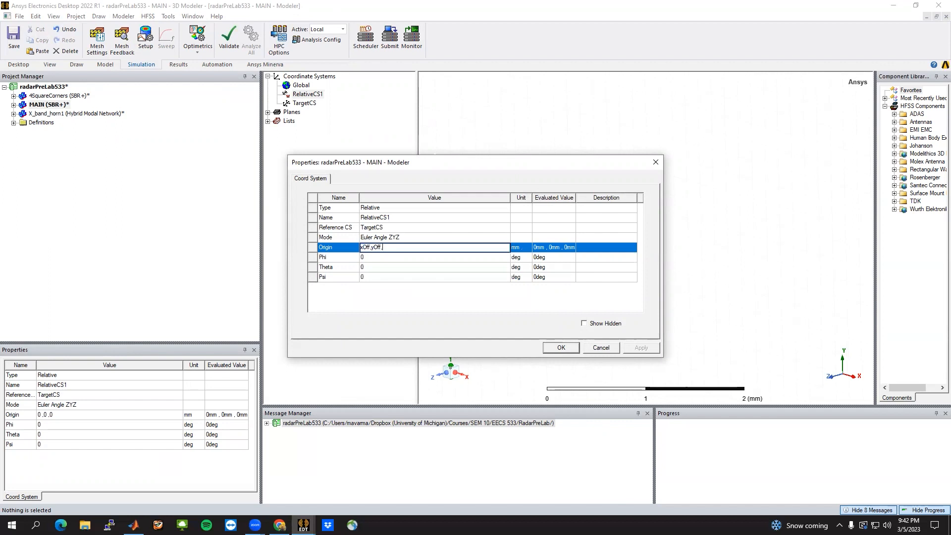
key("Return")
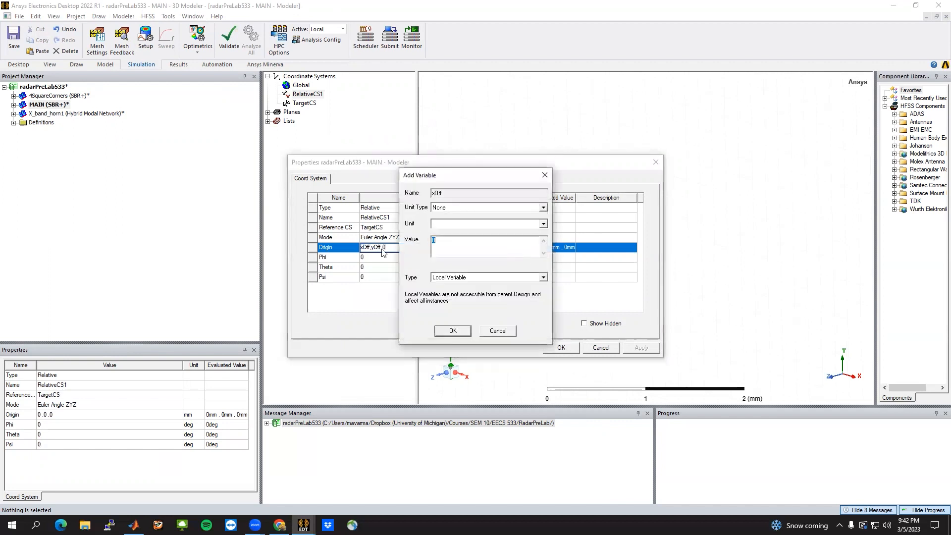
Define xOff as nX*lambda/2, with nX as 1, lambda as c/f and c as 299792458.
type("nx")
key("Return")
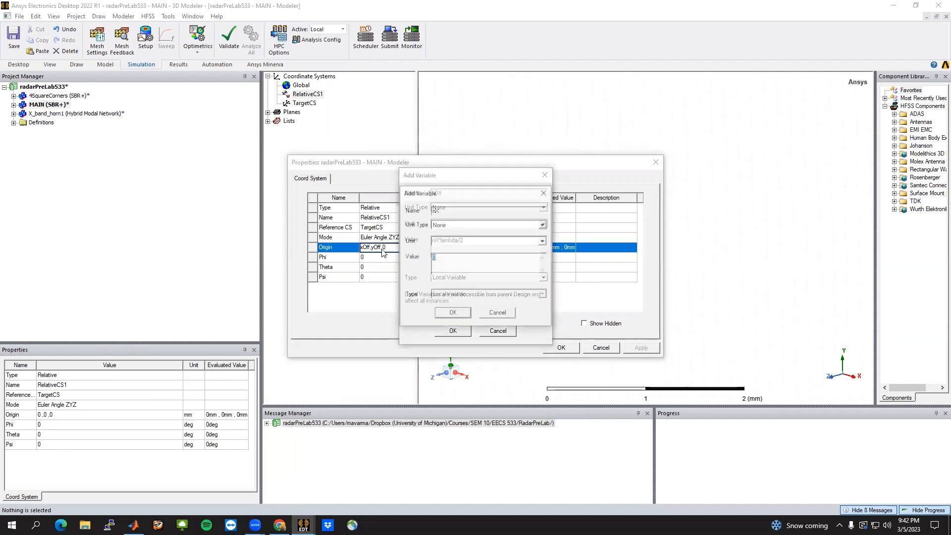
type("1")
key("Return")
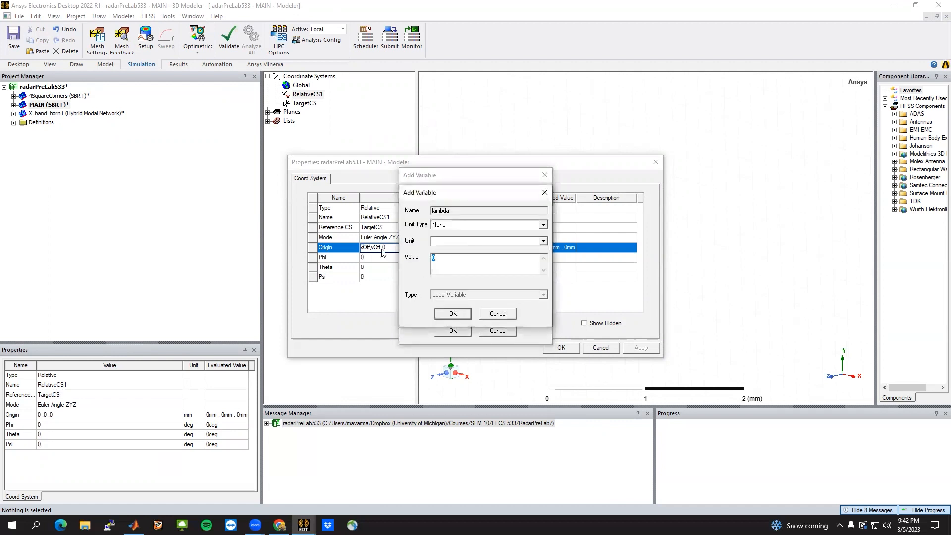
type("c/f")
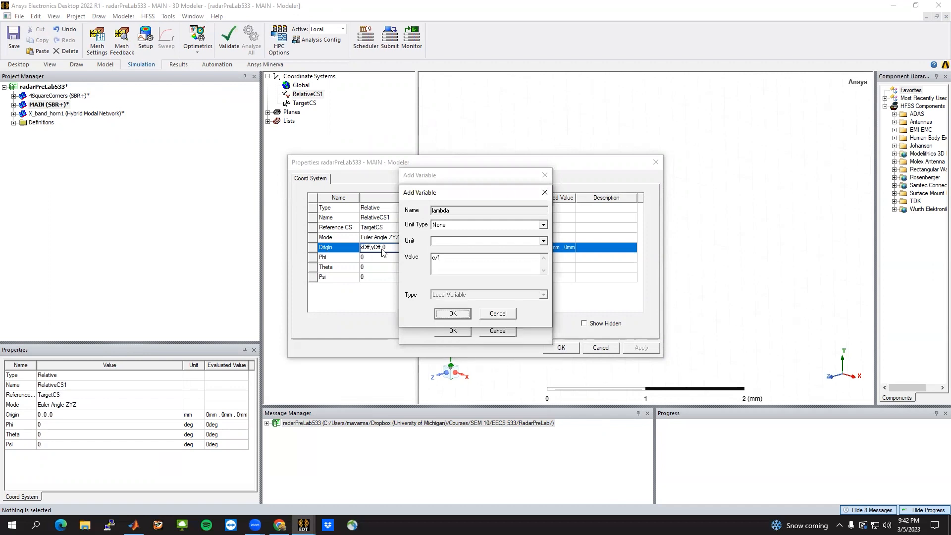
key("Return")
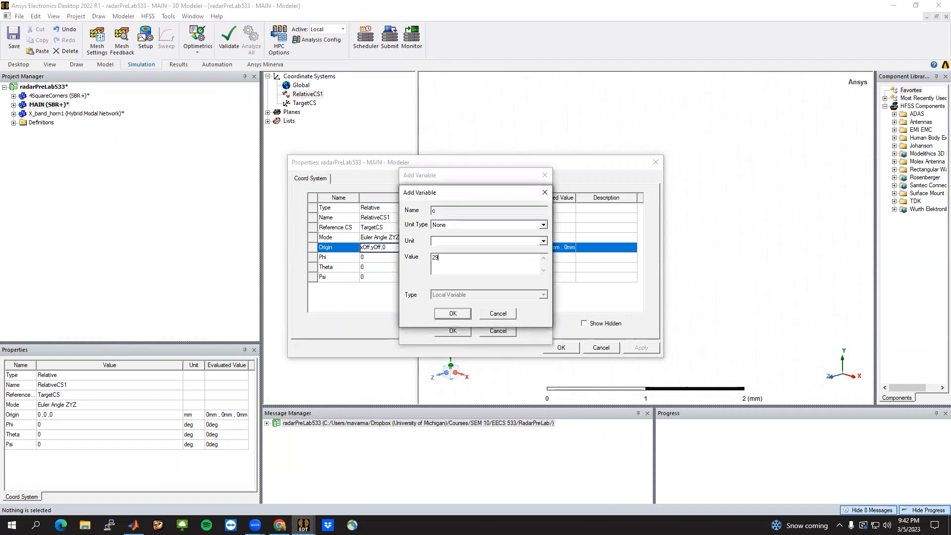
type("299792458")
key("Return")
key("Return")
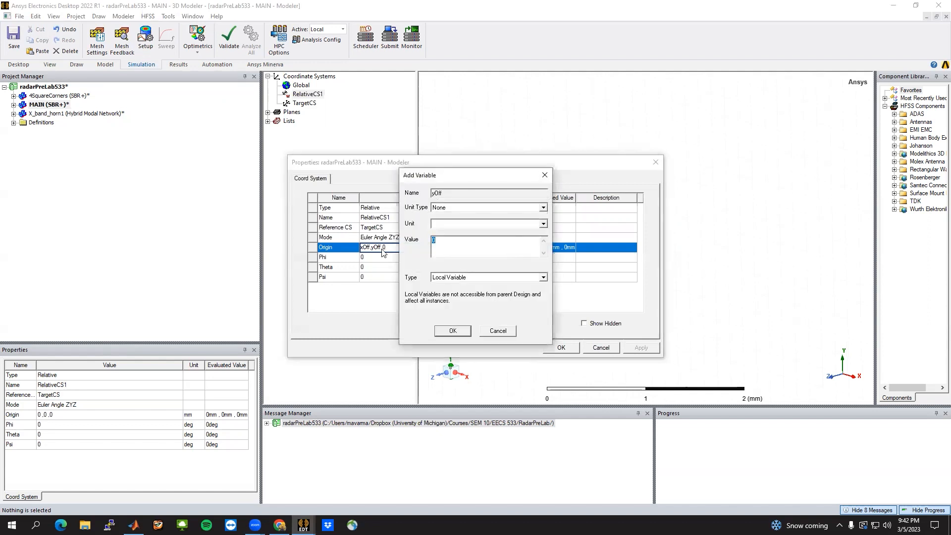
Define yOff by an expression of nY and lambda, with nY as 0, and apply the coordinate system properties.
type("nY*lambda")
key("Return")
key("Return")
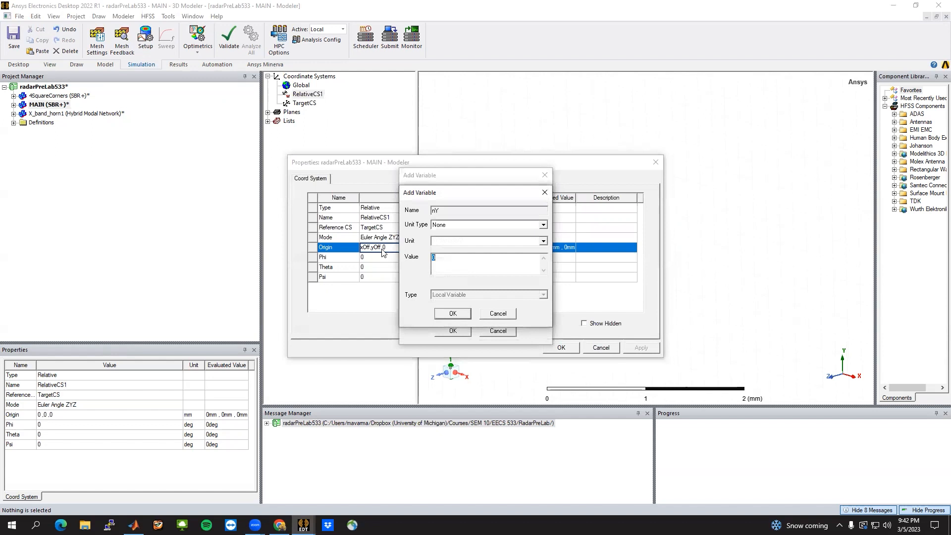
key("Return")
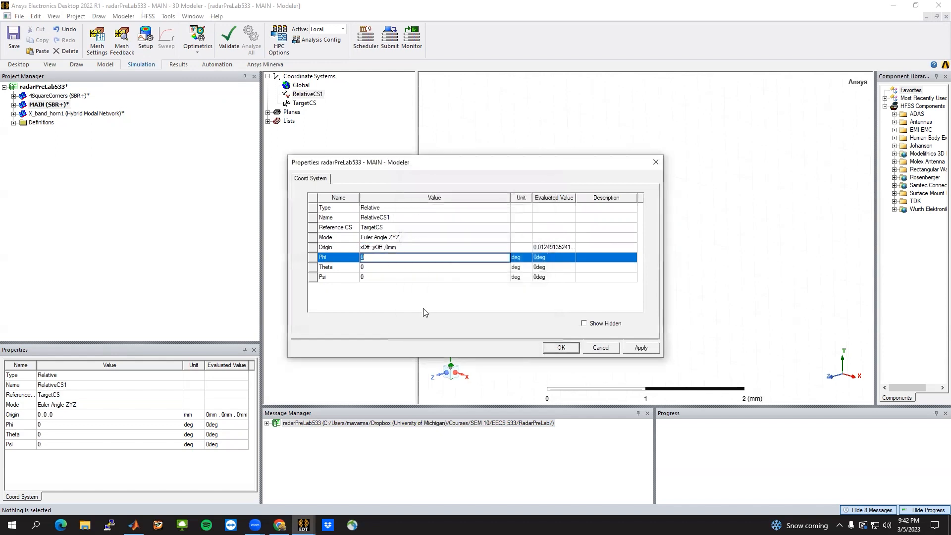
left_click(560, 347)
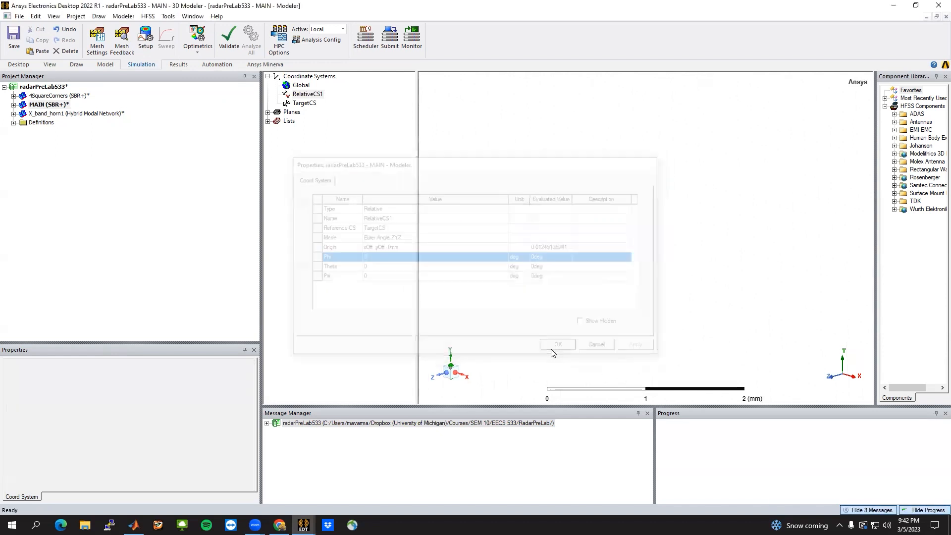
Rename the RelativeCS1 coordinate system as RadarCS.
left_click(71, 385)
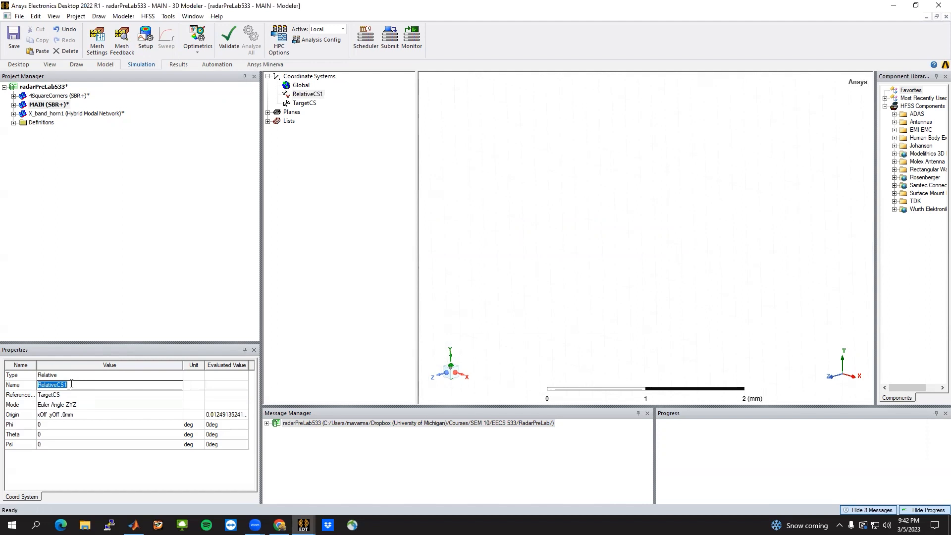
type("RadarCS")
key("Return")
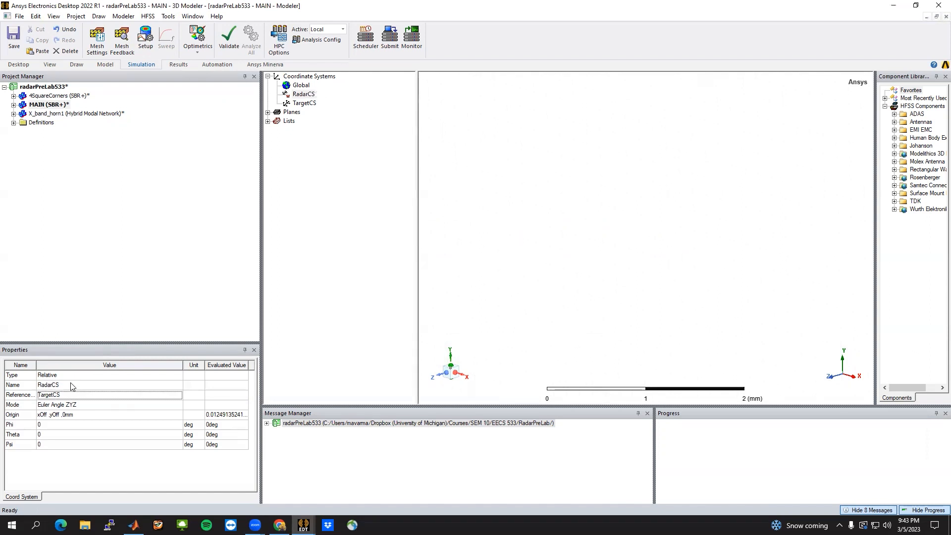
Make TargetCS the working coordinate system of the MAIN design.
left_click(591, 188)
left_click(303, 94)
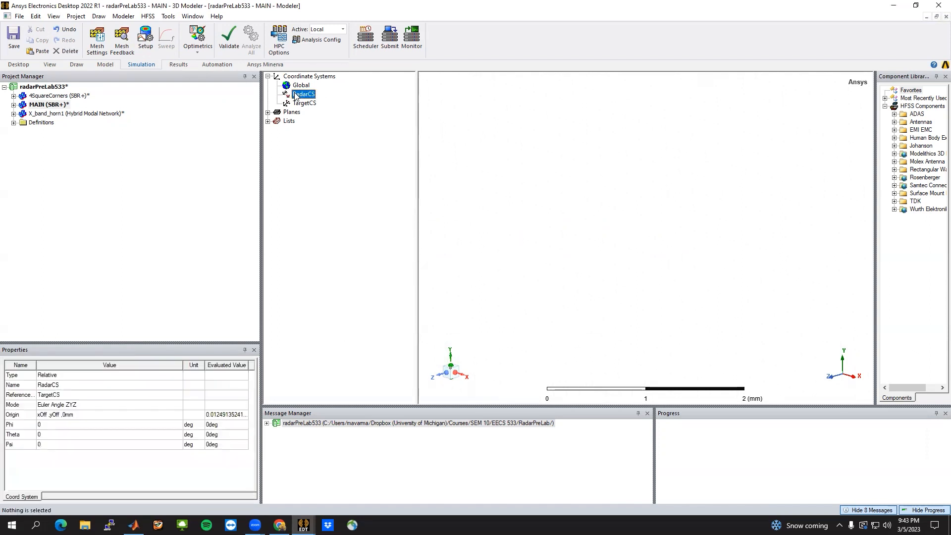
left_click(302, 84)
left_click(302, 94)
left_click(303, 103)
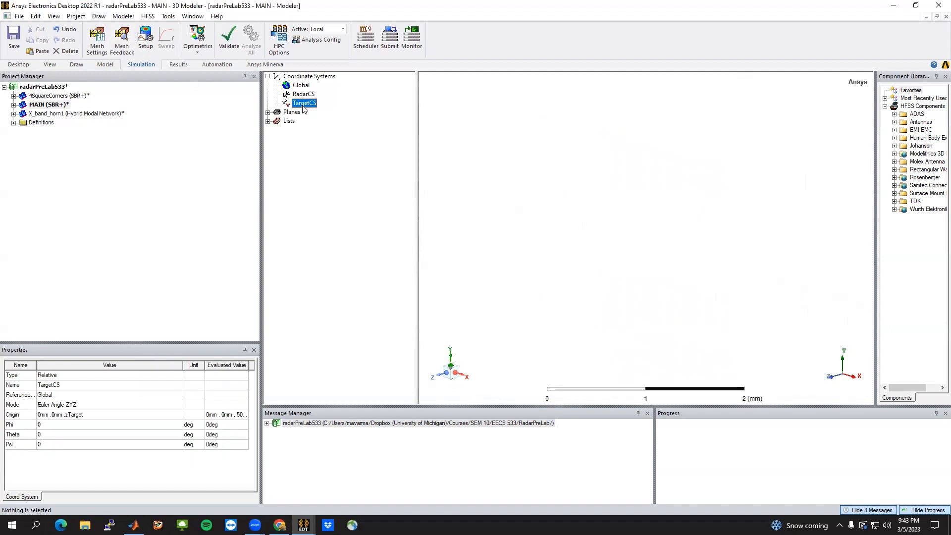
Try to insert the 4SquareCorners_3Dmodel 3D component file from the RadarPreLab folder into MAIN at TargetCS.
left_click(98, 15)
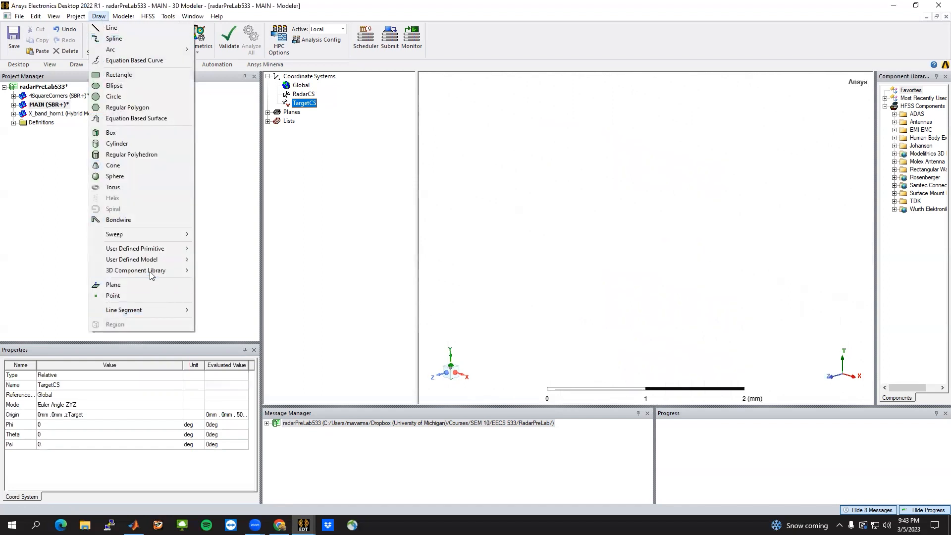
mouse_move(148, 271)
left_click(219, 270)
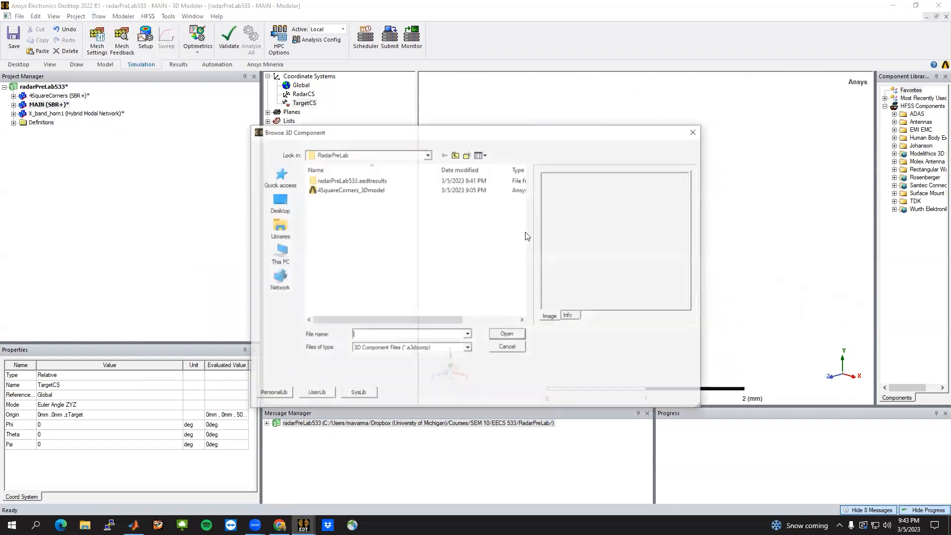
left_click(375, 193)
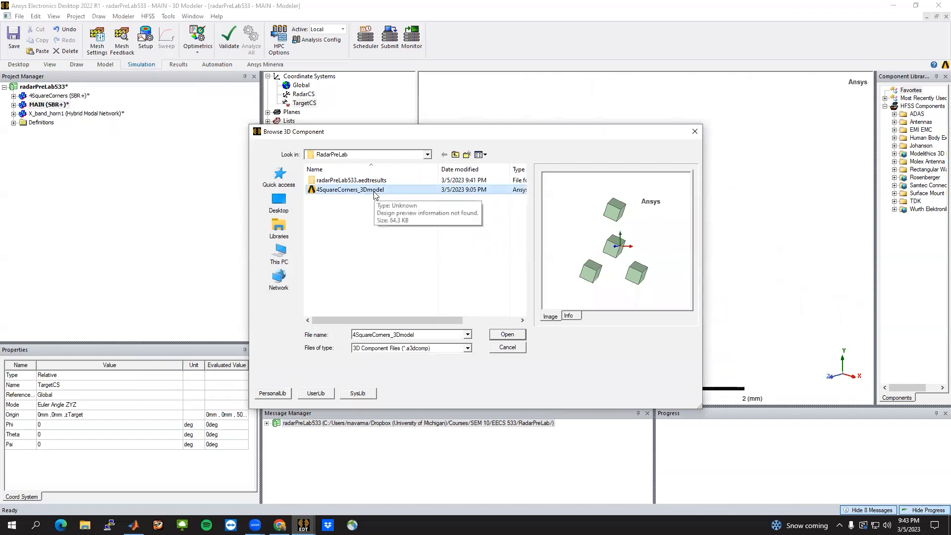
left_click(506, 335)
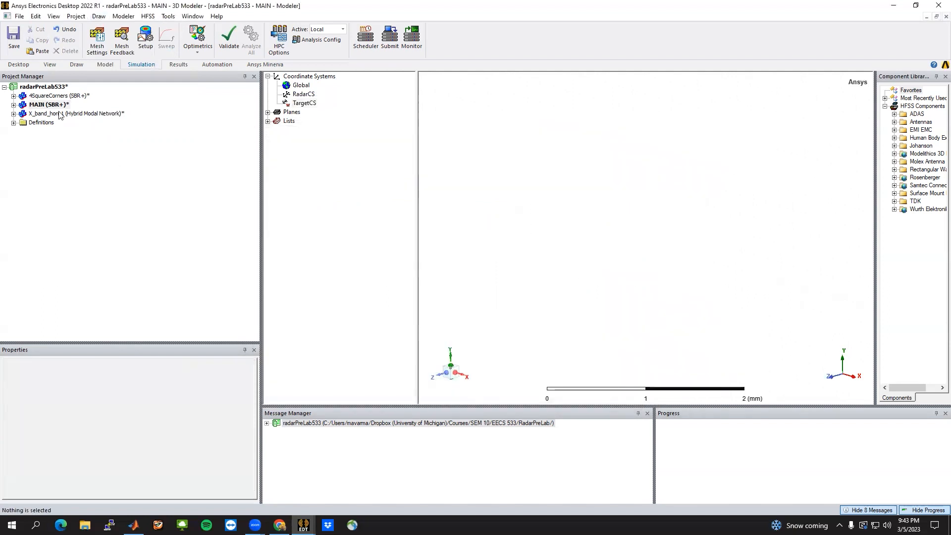
Create a 3D component from all four rectangle sheets of the 4SquareCorners design.
double_click(51, 96)
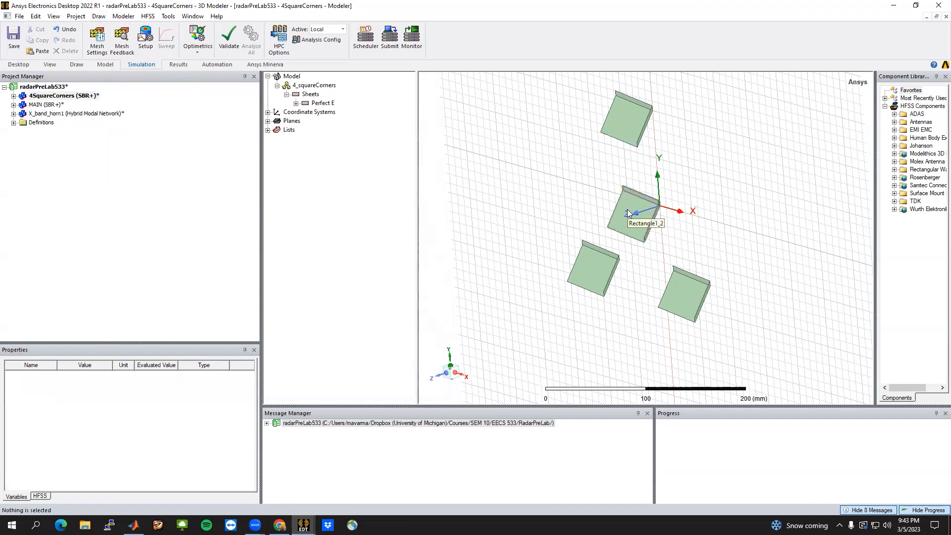
left_click(310, 88)
left_click(531, 171)
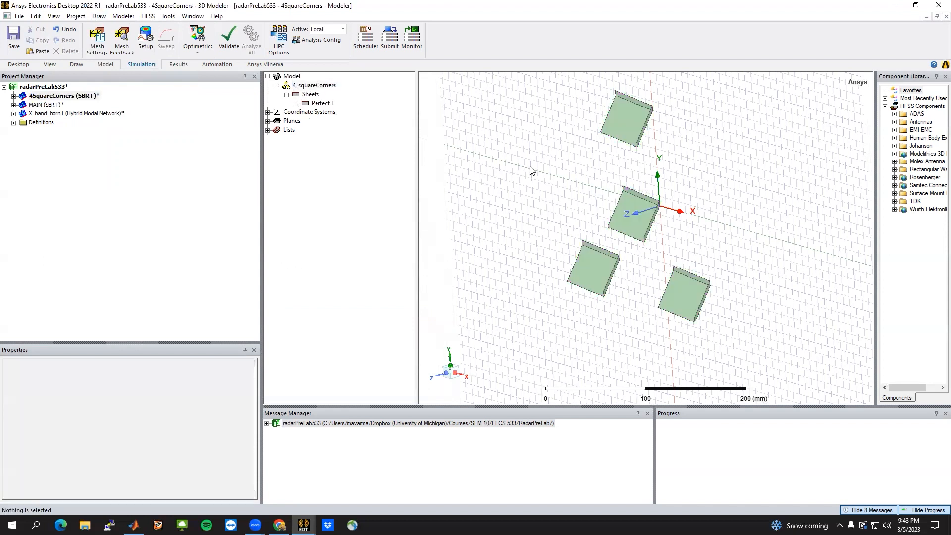
left_click_drag(506, 80, 851, 379)
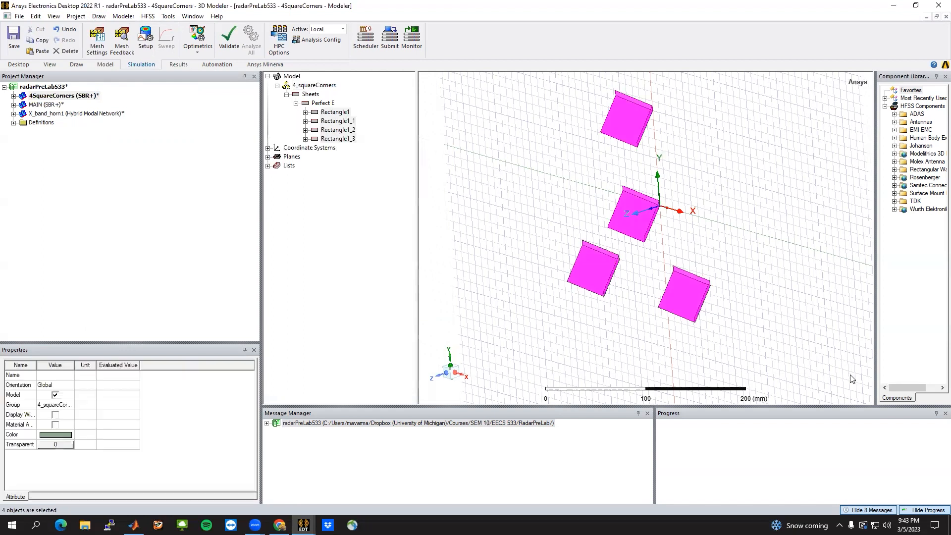
left_click(313, 86)
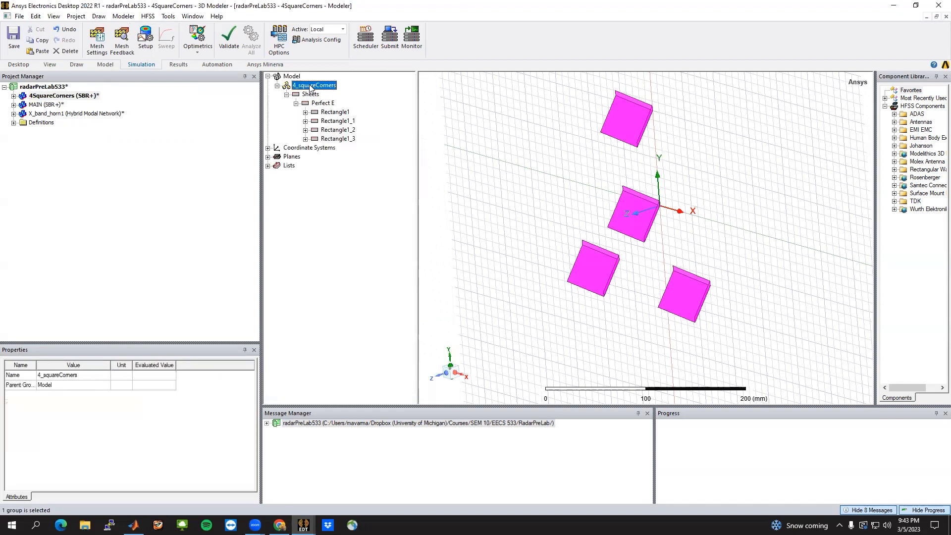
left_click(331, 112)
left_click(338, 139, "shift")
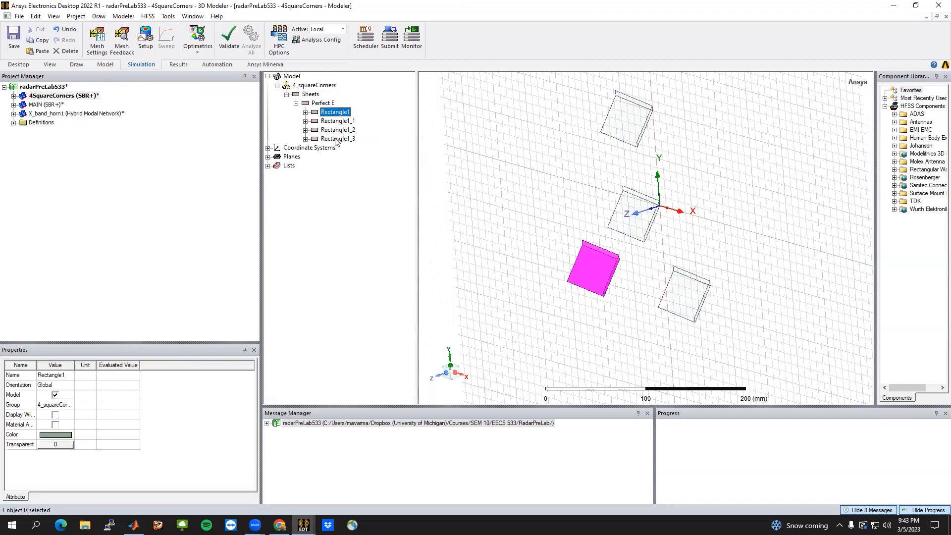
left_click(98, 16)
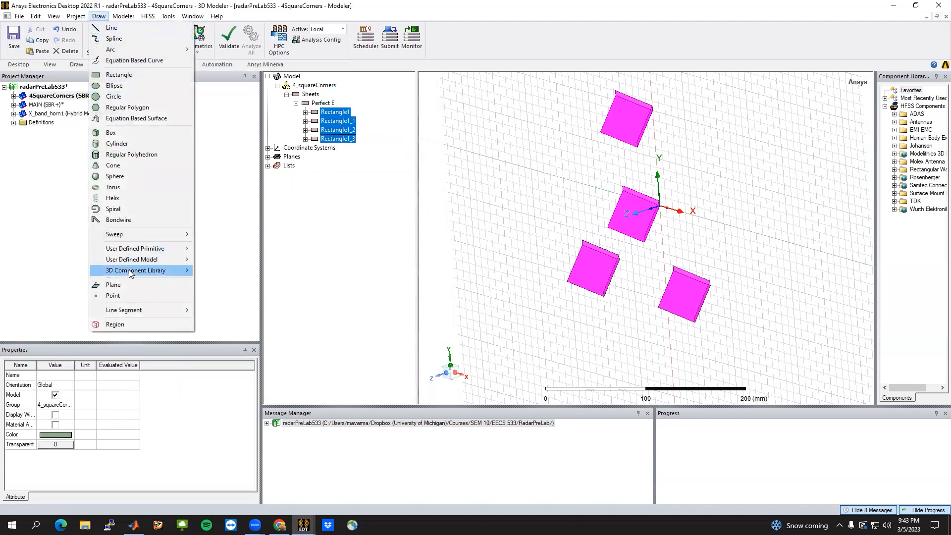
mouse_move(132, 272)
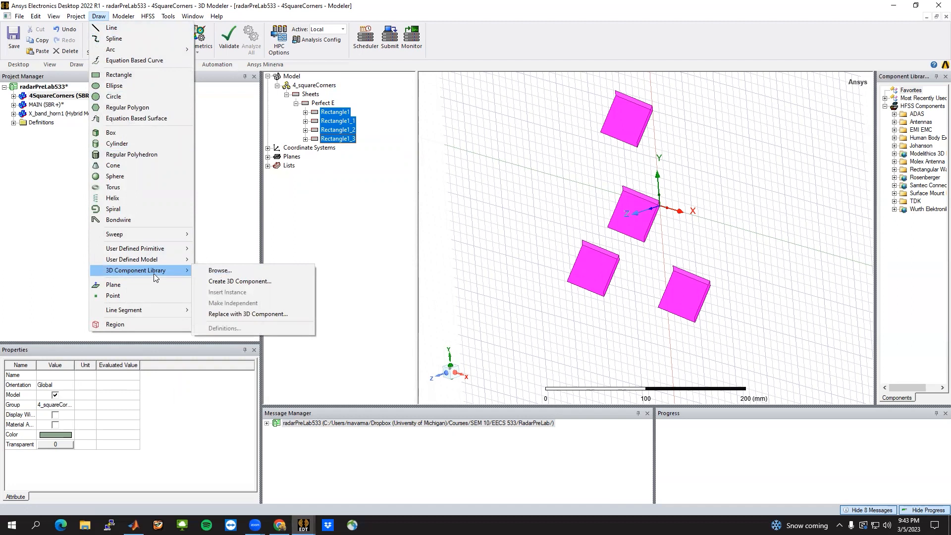
left_click(257, 281)
left_click(441, 414)
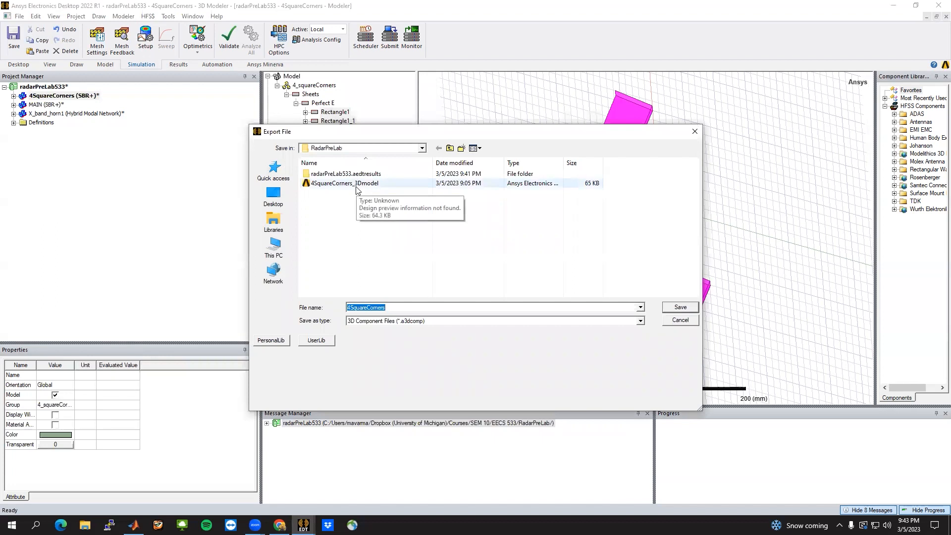
Save the 3D component as 4SquareCorners_3Dmodel in the RadarPreLab folder, replacing the existing file.
left_click(356, 184)
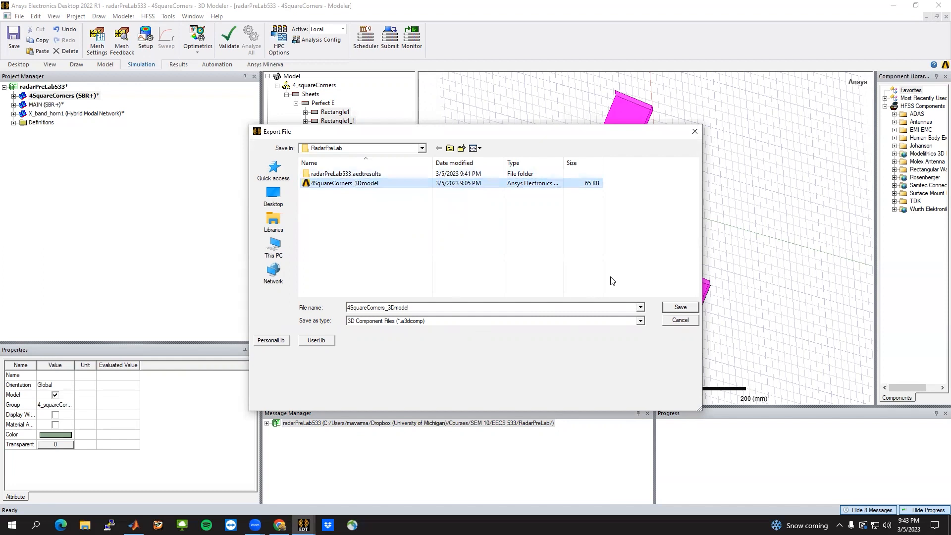
left_click(677, 309)
left_click(498, 263)
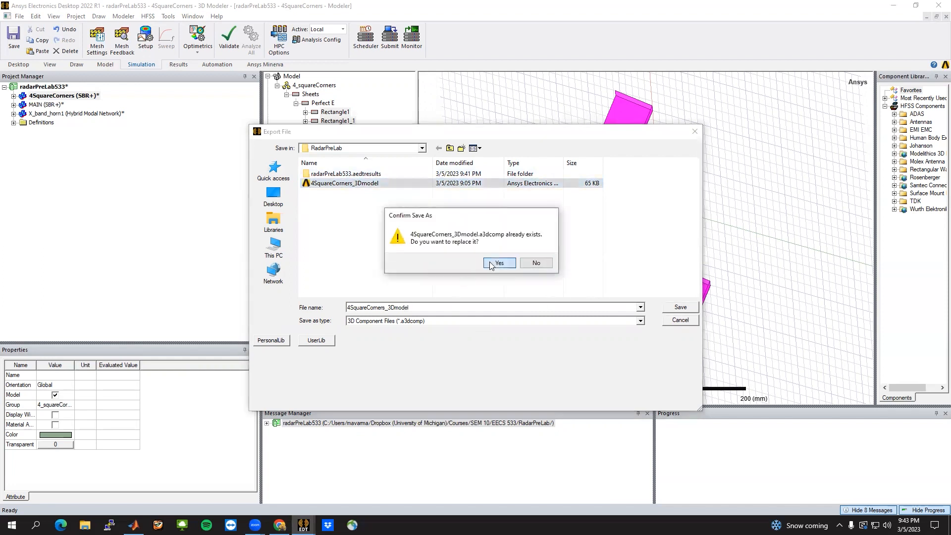
Insert the 4SquareCorners_3Dmodel 3D component into the MAIN design with TargetCS as its target coordinate system.
double_click(46, 105)
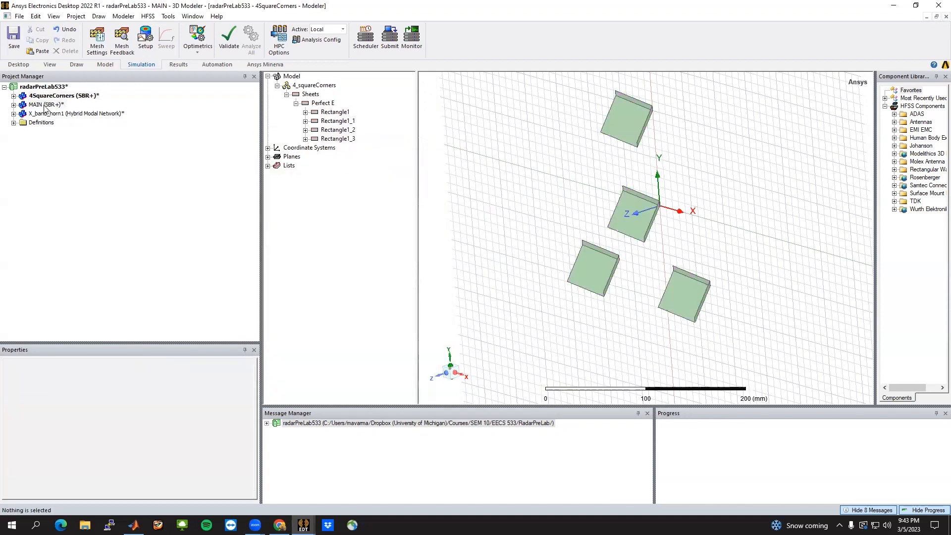
left_click(98, 17)
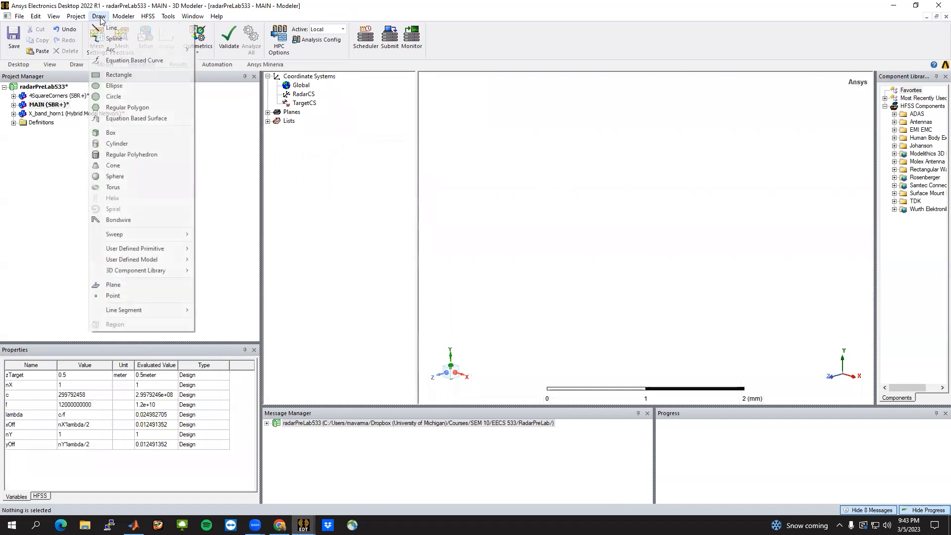
mouse_move(141, 270)
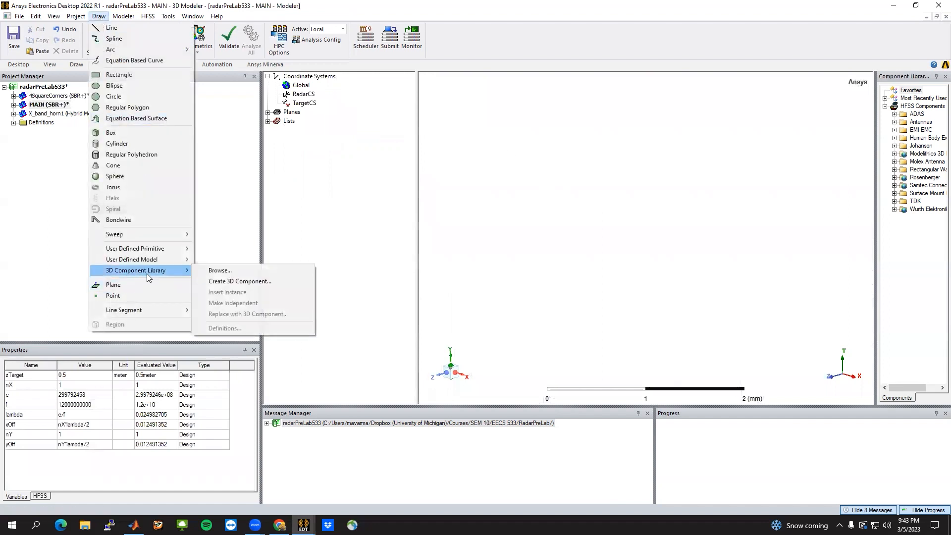
left_click(253, 270)
left_click(370, 191)
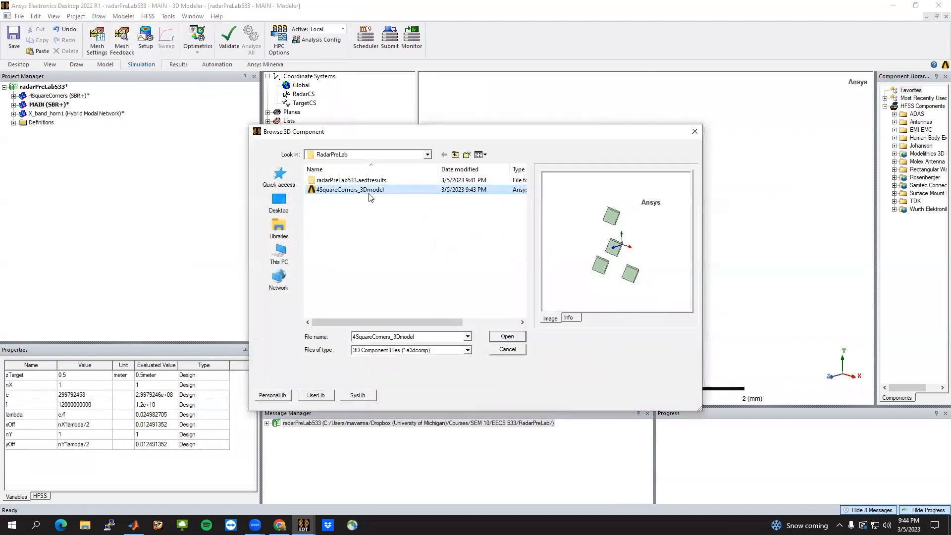
left_click(509, 338)
left_click(506, 334)
left_click(468, 353)
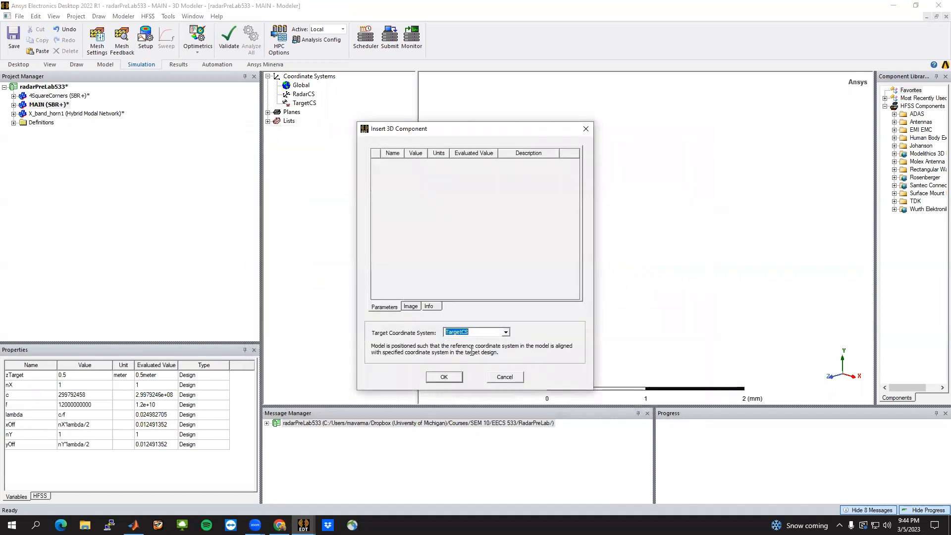
left_click(444, 378)
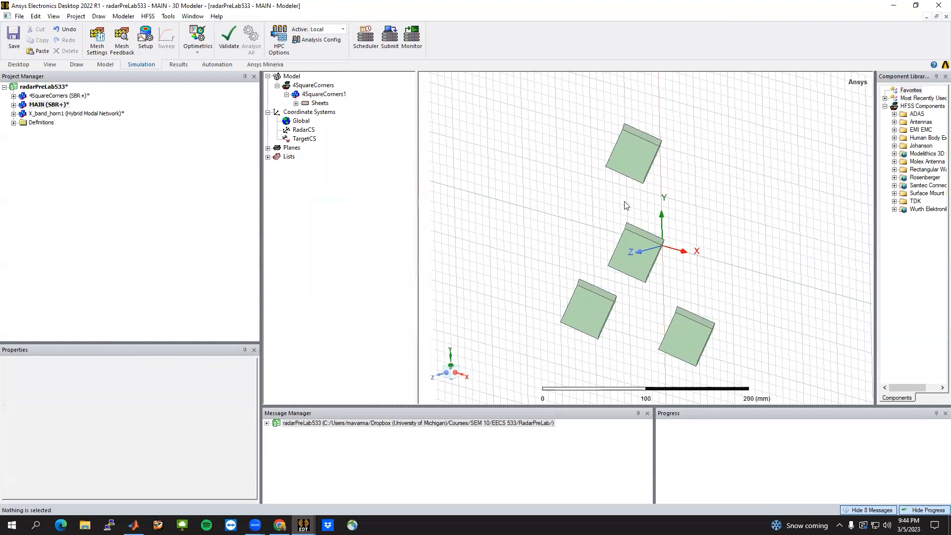
Compare the positions, references and evaluated origins of the RadarCS and TargetCS coordinate systems.
scroll(625, 205, "down", 3)
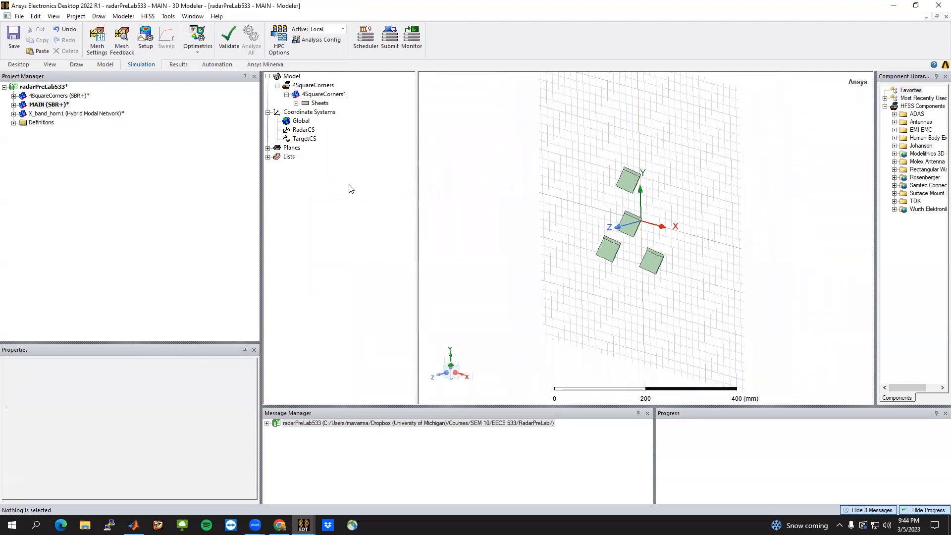
left_click(302, 130)
left_click_drag(684, 261, 591, 259, "alt")
left_click(303, 138)
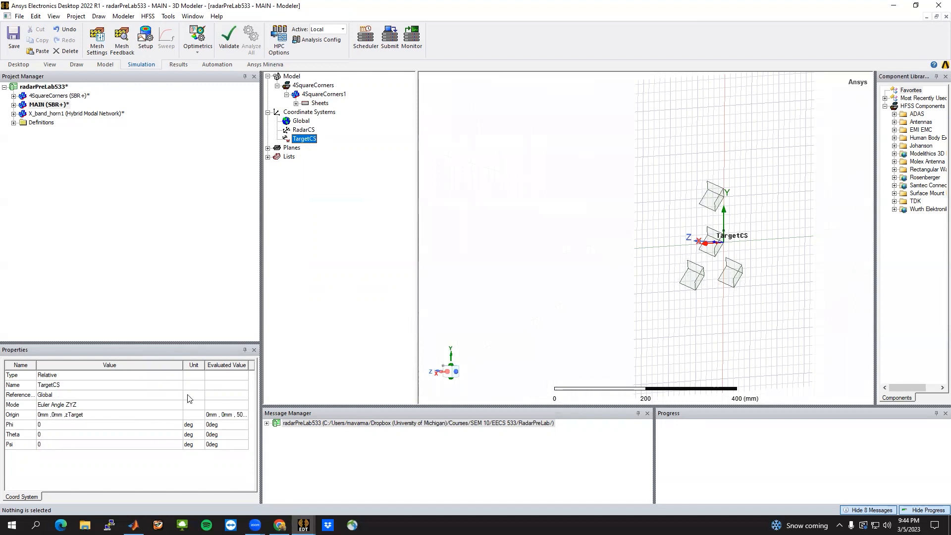
left_click_drag(183, 365, 136, 368)
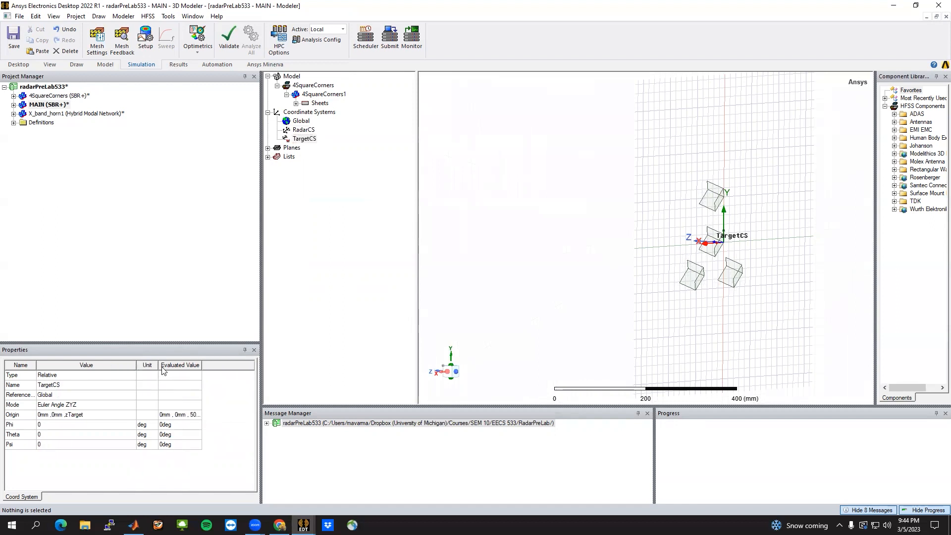
left_click_drag(201, 364, 238, 367)
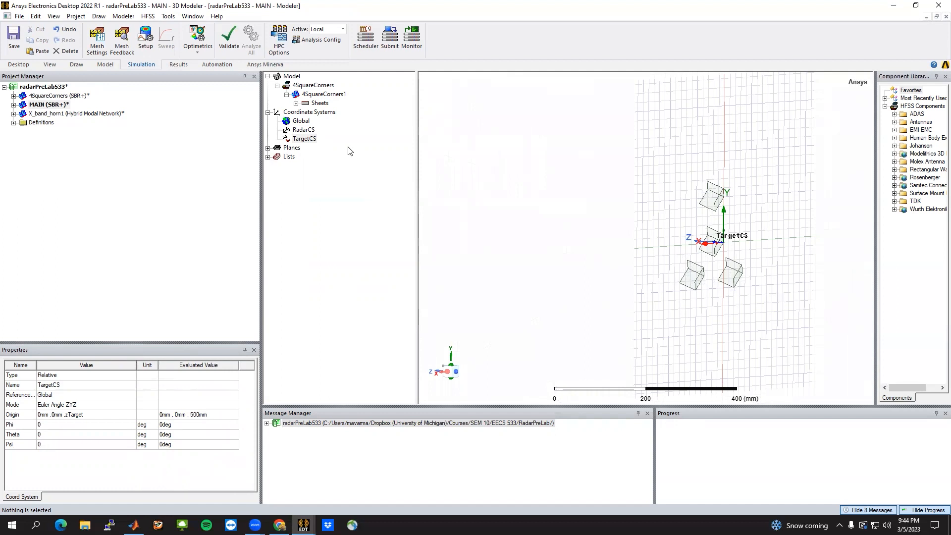
left_click(302, 131)
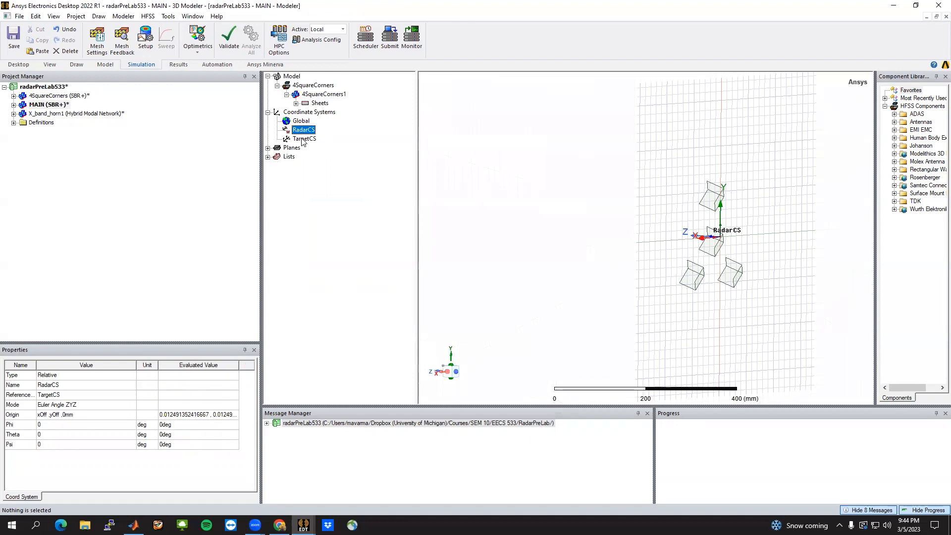
left_click(303, 141)
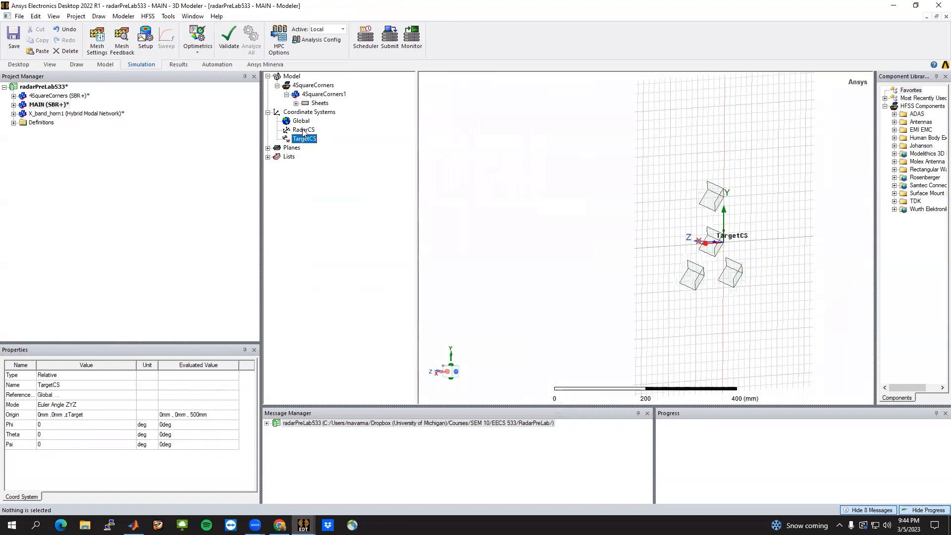
left_click(304, 131)
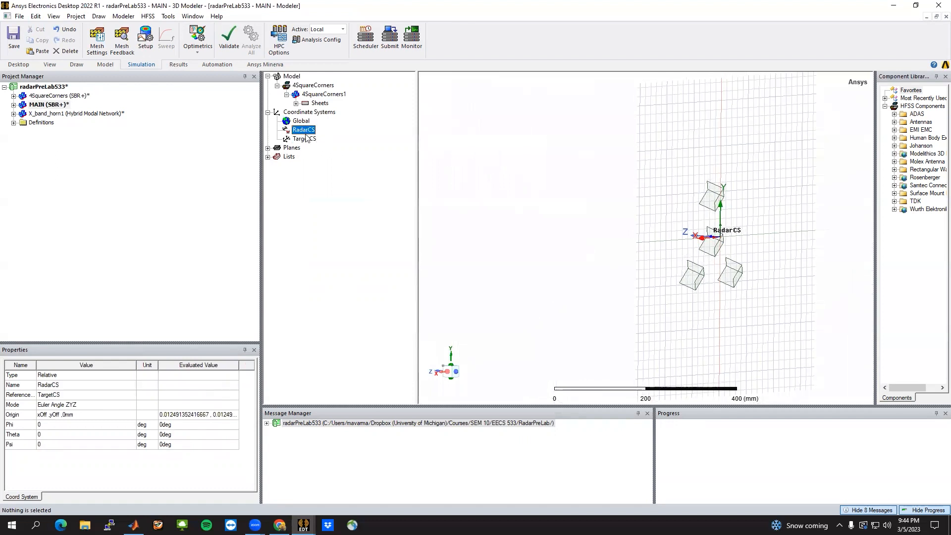
left_click(306, 141)
Set the reference coordinate system of RadarCS to Global.
key("Up")
left_click(65, 399)
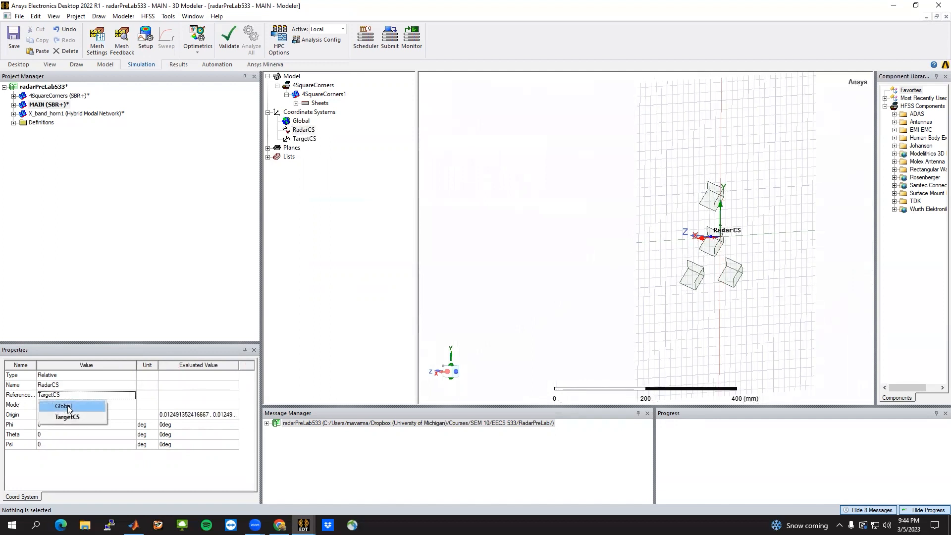
left_click(63, 406)
Check where TargetCS and RadarCS lie relative to the four square corners.
left_click(299, 139)
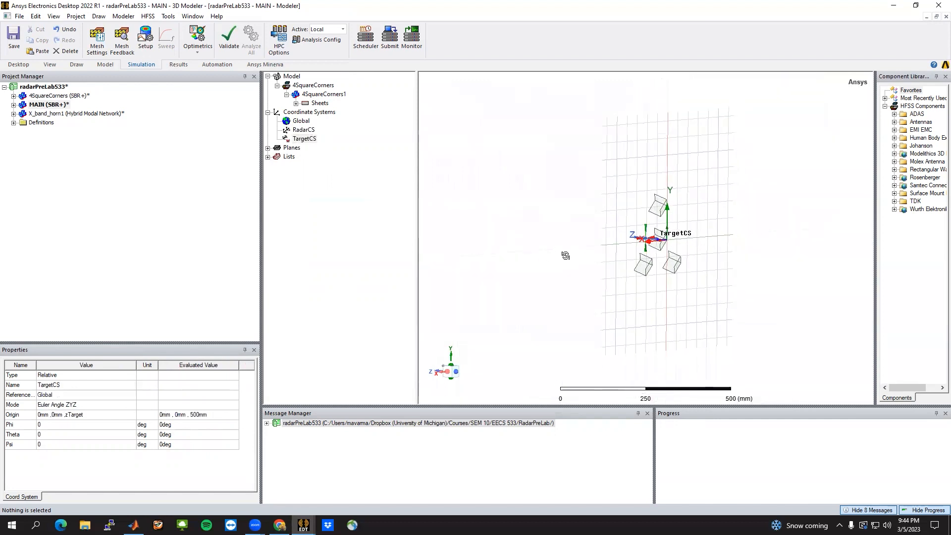
left_click(302, 129)
left_click(304, 139)
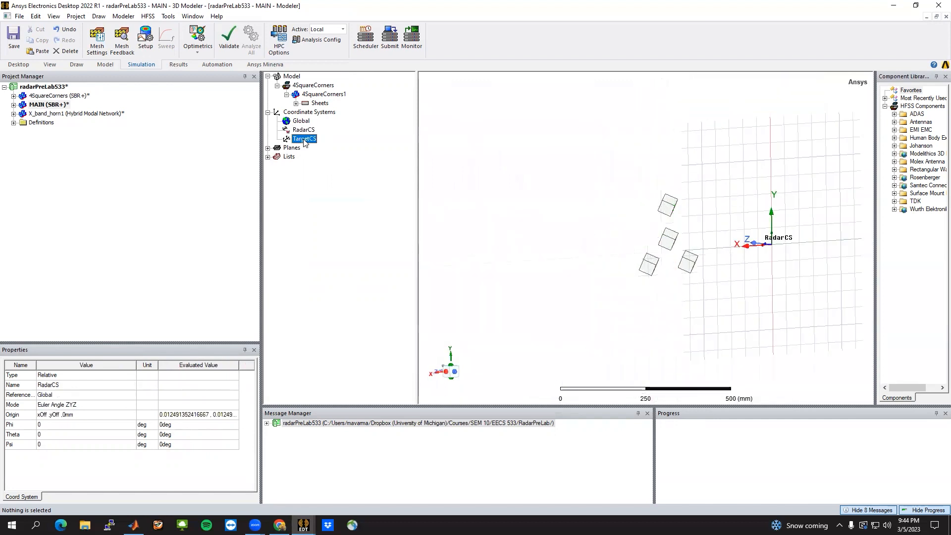
left_click(740, 266)
middle_click_drag(762, 240, 702, 188)
left_click(309, 139)
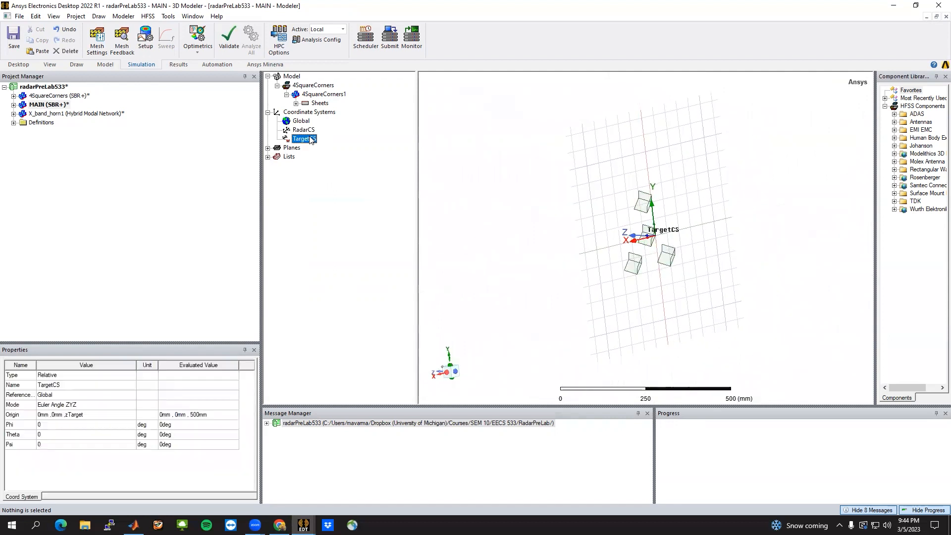
left_click(786, 258)
middle_click_drag(786, 258, 676, 246)
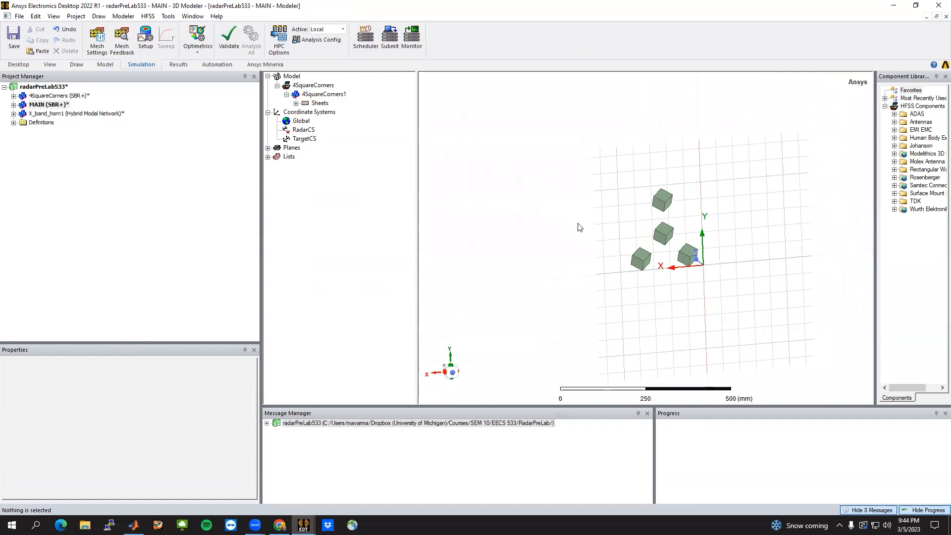
Make TargetCS the working coordinate system of the MAIN design.
left_click_drag(552, 170, 743, 303)
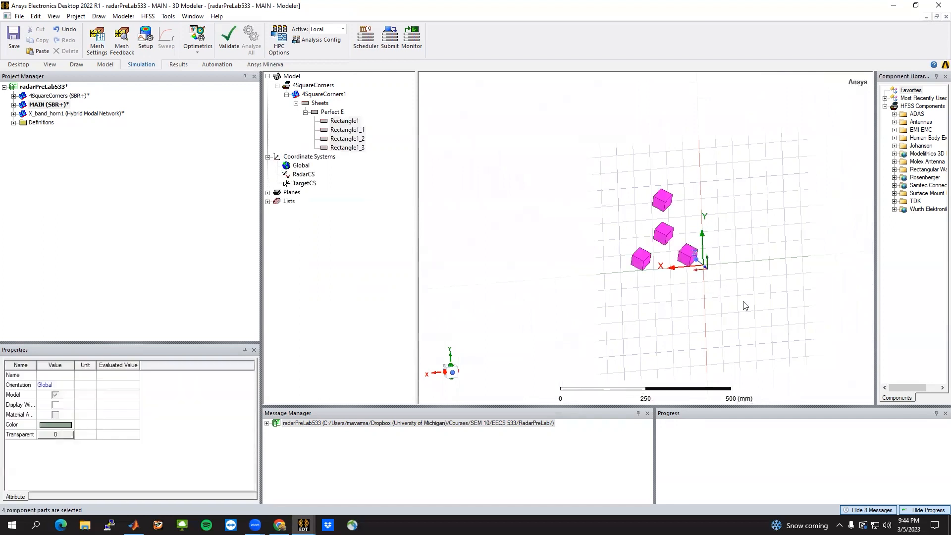
right_click(474, 139)
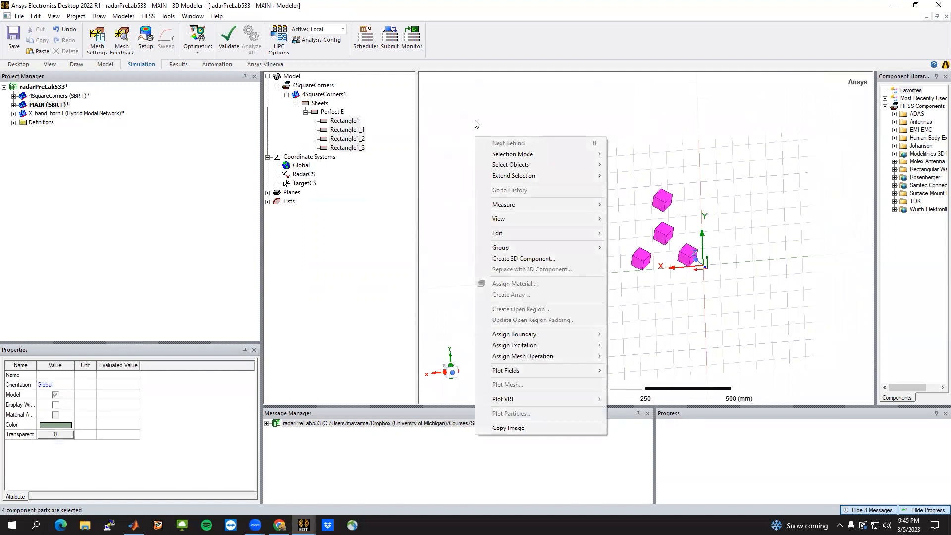
left_click(474, 124)
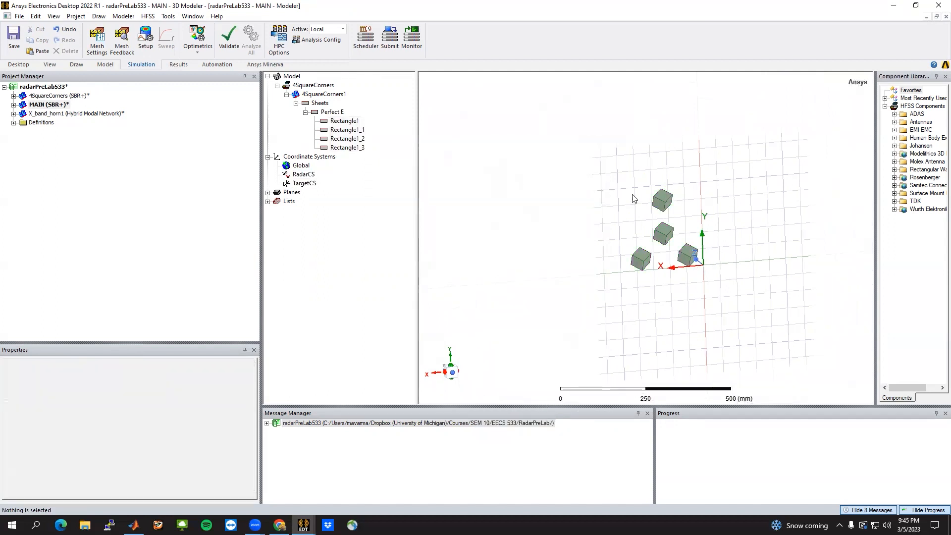
left_click(299, 183)
left_click_drag(748, 253, 681, 240, "alt")
Try to move or rotate the four corner rectangles of the inserted component.
left_click(635, 251)
right_click(512, 143)
mouse_move(564, 241)
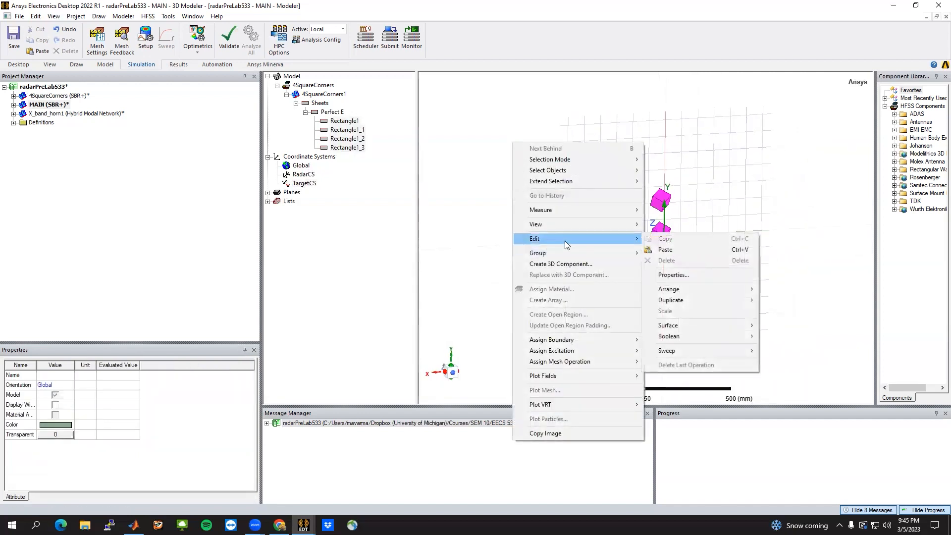
mouse_move(741, 291)
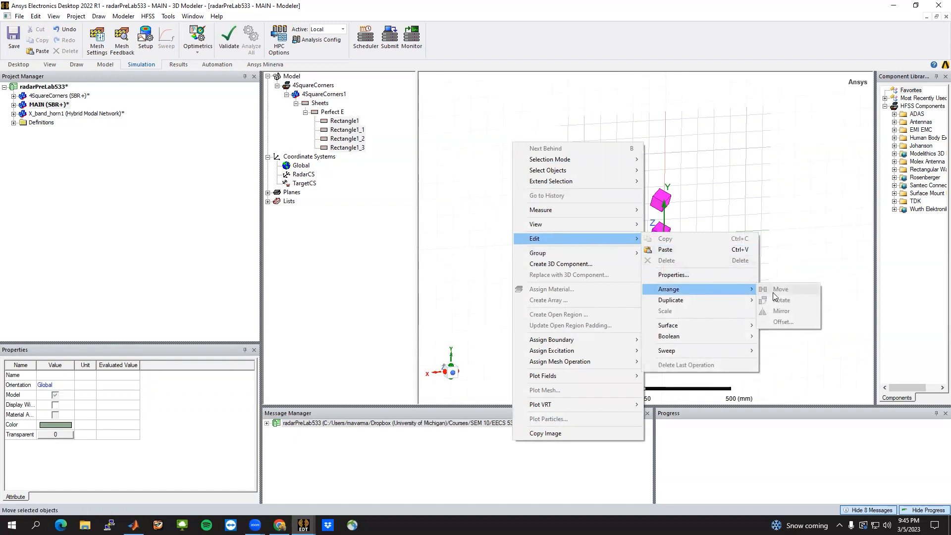
left_click(502, 115)
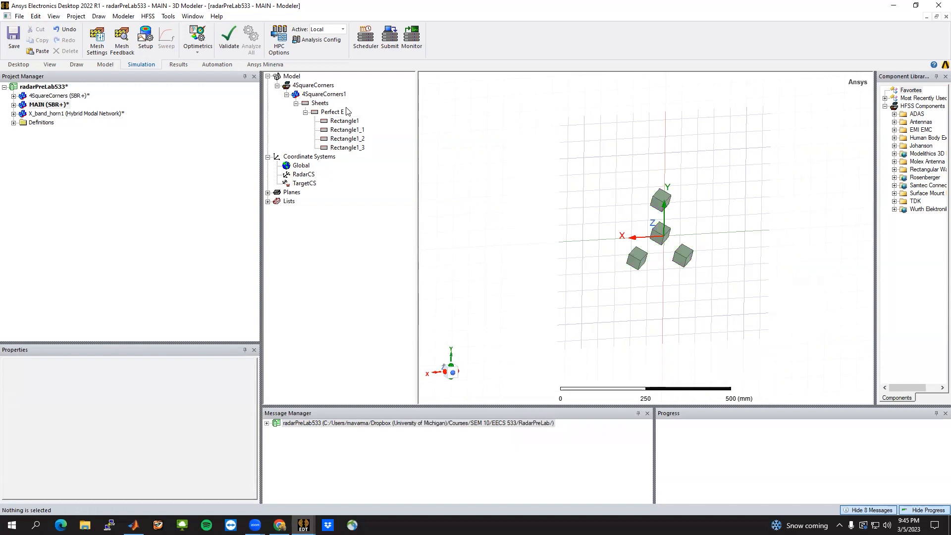
Try rotating the 4SquareCorners1 component by 180 degrees about the X axis, and undo the rotation.
left_click(329, 95)
right_click(493, 153)
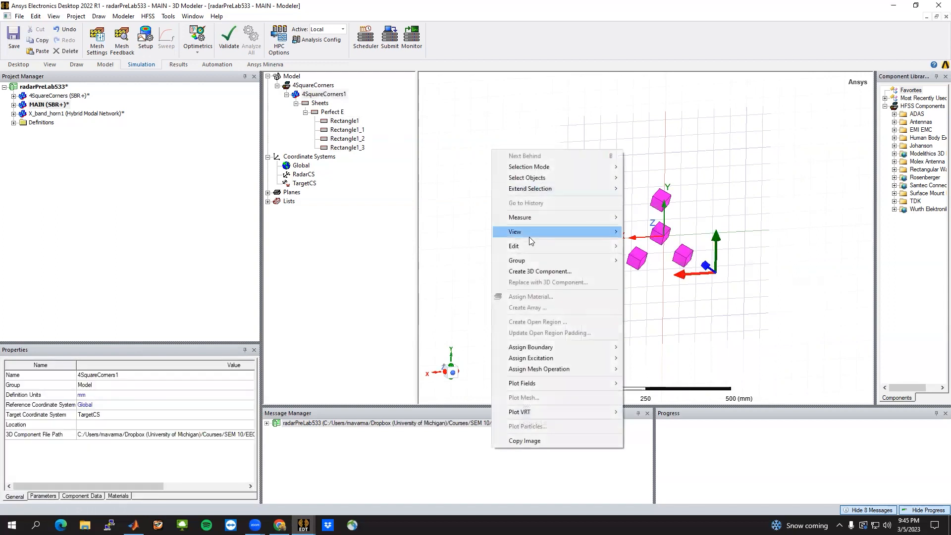
mouse_move(693, 297)
left_click(763, 309)
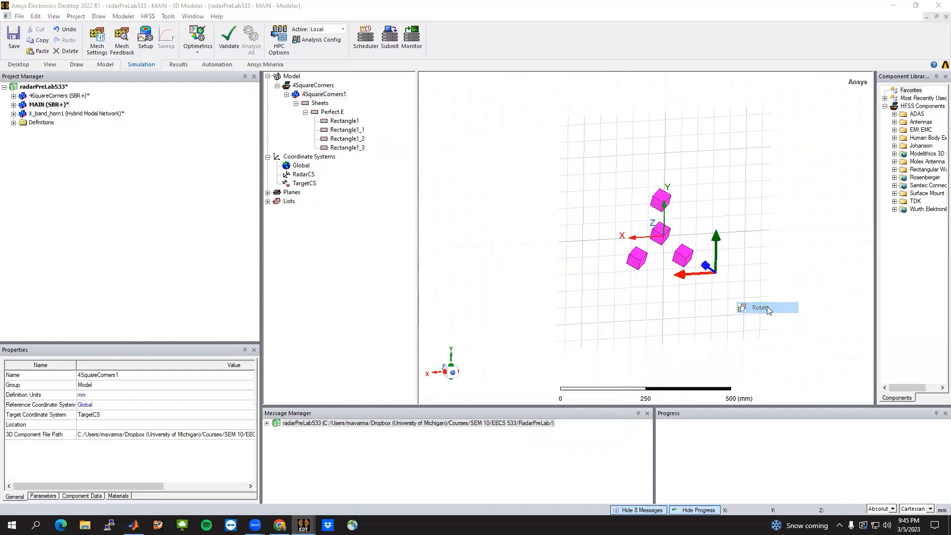
left_click(52, 46)
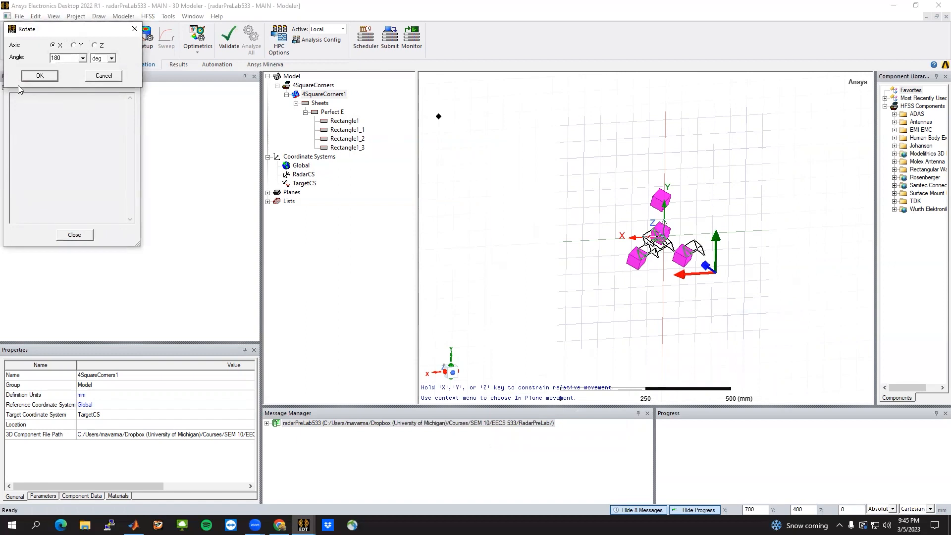
left_click(40, 76)
left_click_drag(695, 259, 633, 261, "alt")
left_click(666, 277)
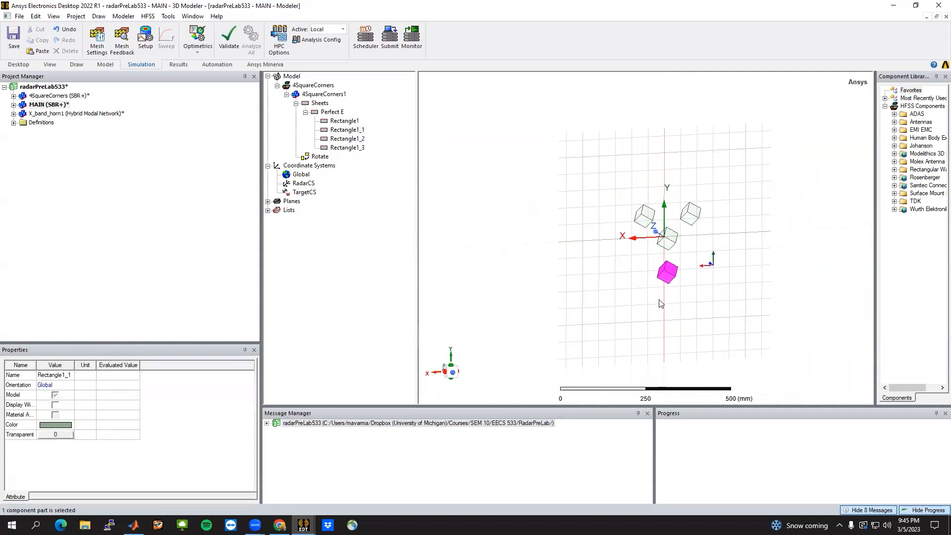
left_click(659, 303)
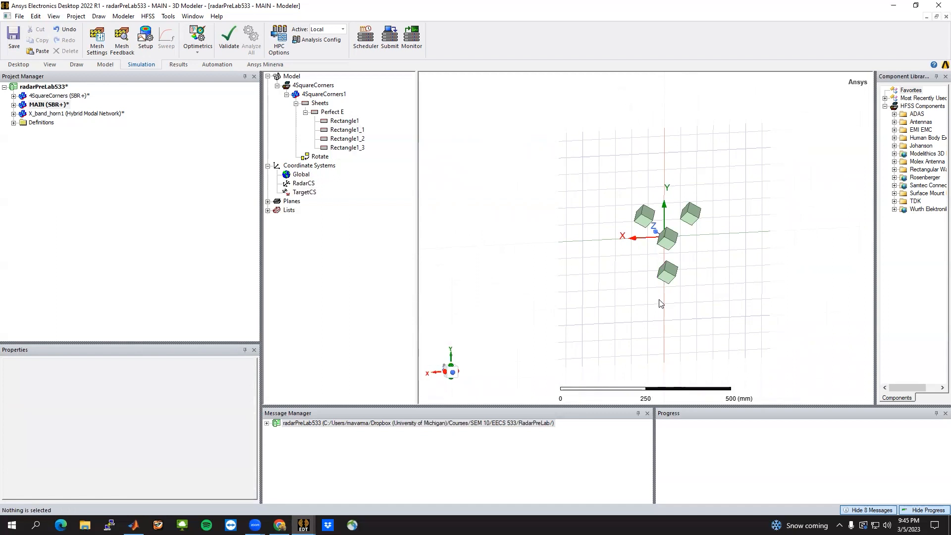
key("ctrl+z")
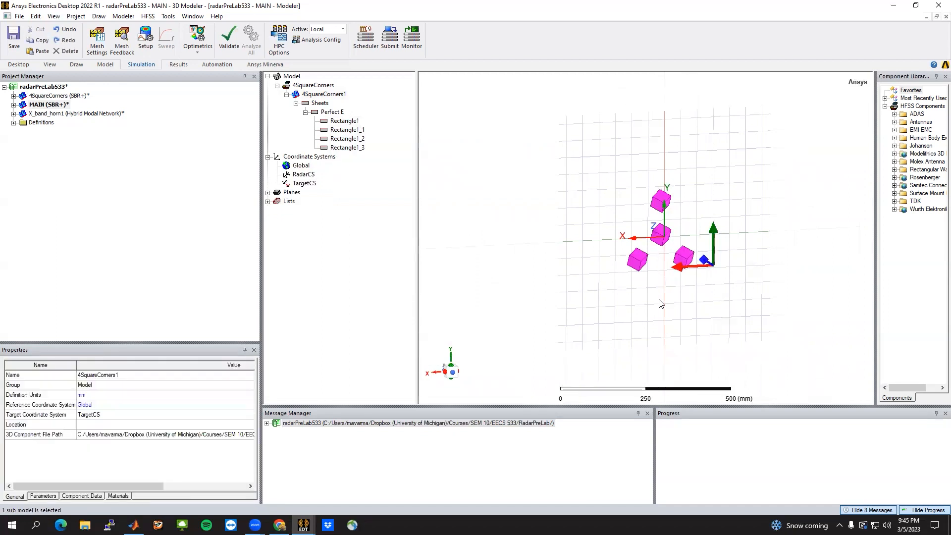
left_click(659, 303)
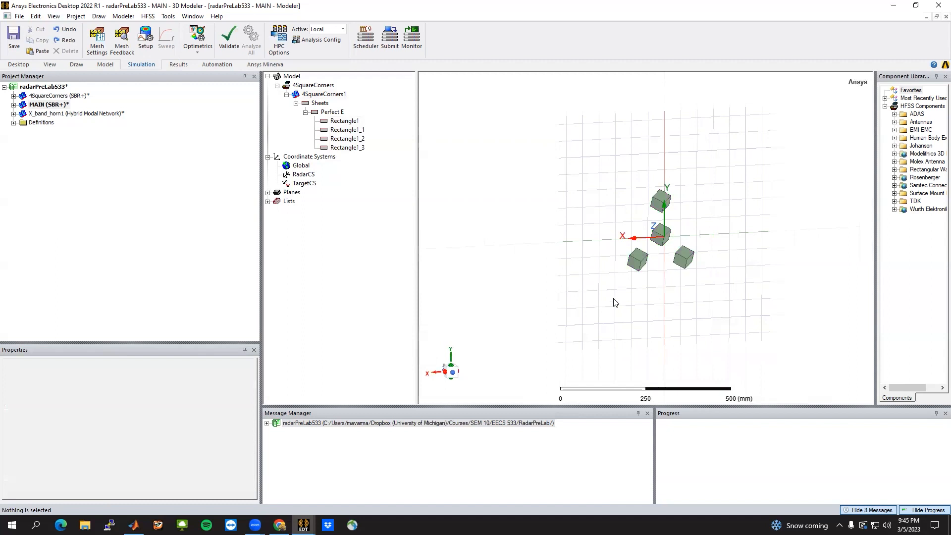
Switch TargetCS to Axis/Position mode and set its X axis to -1, 0, 0.
left_click(300, 184)
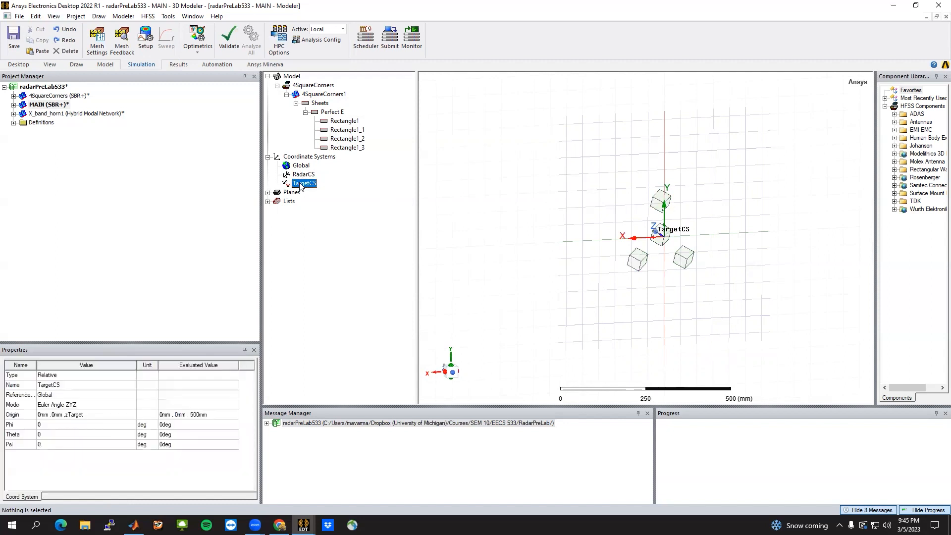
left_click(61, 406)
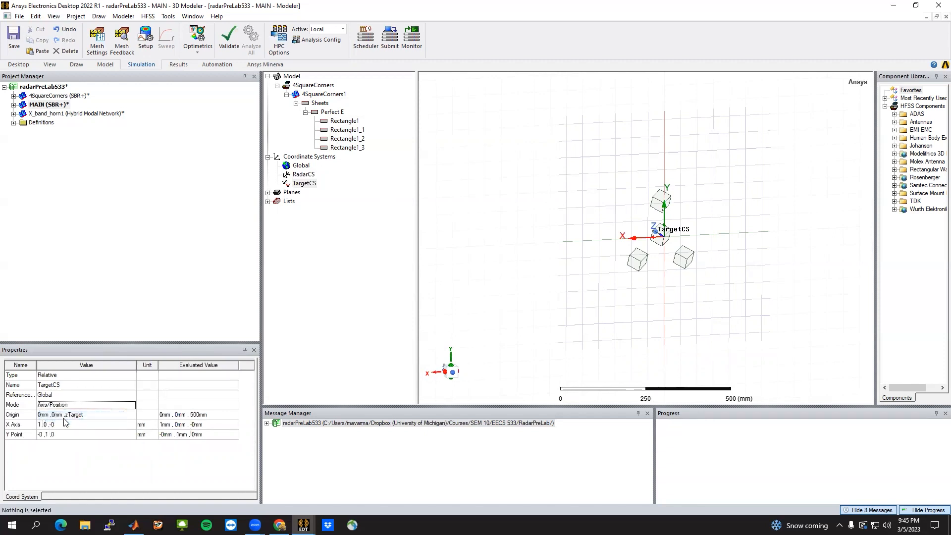
left_click(75, 425)
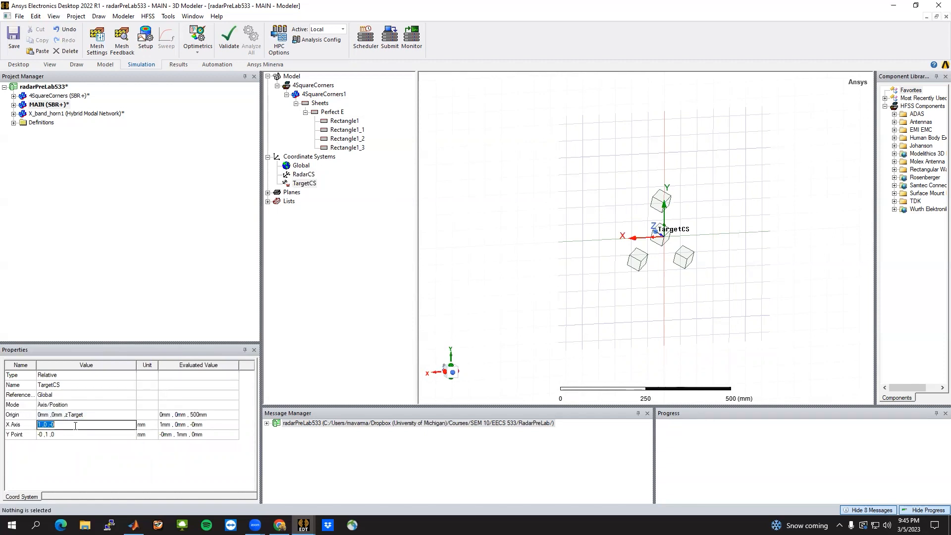
type("-")
key("Return")
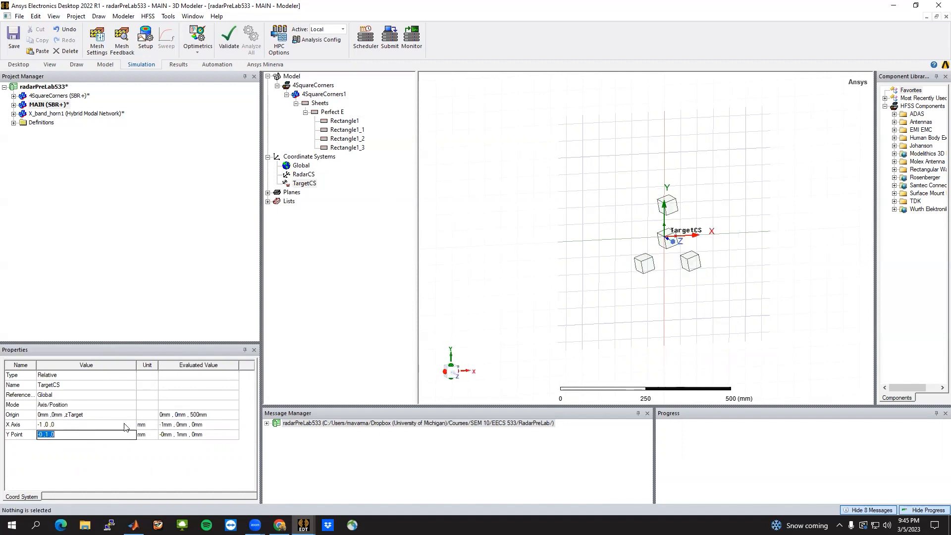
left_click(681, 299)
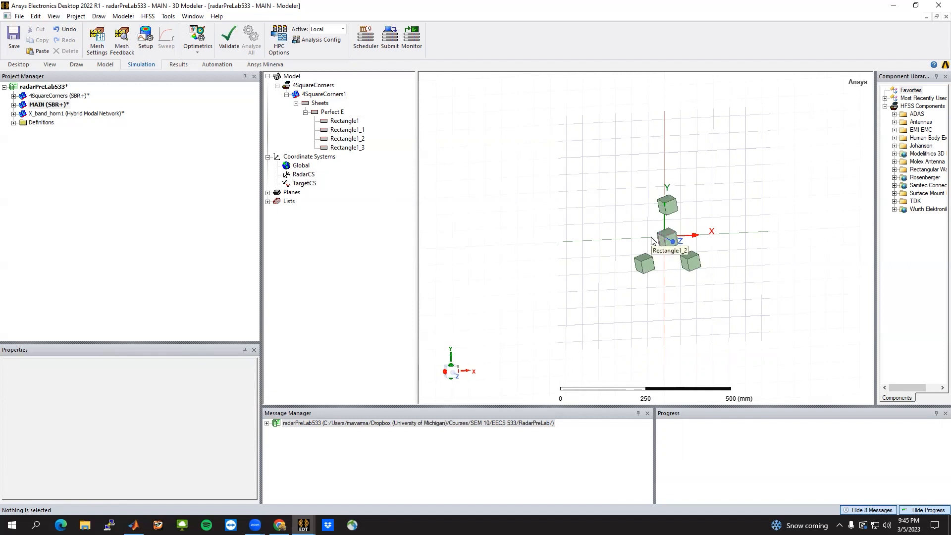
Compare the axis directions of the Global and TargetCS coordinate systems relative to the four square corners.
left_click(301, 166)
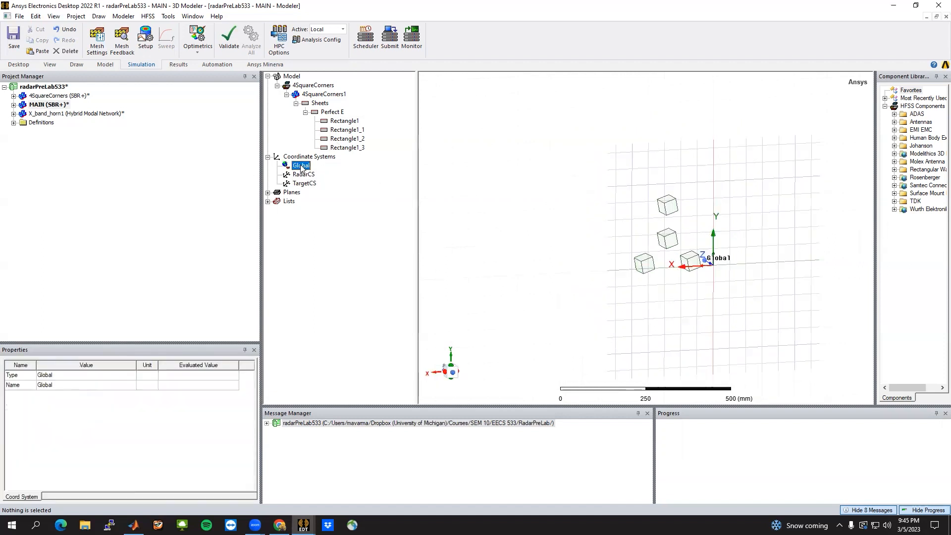
left_click(303, 184)
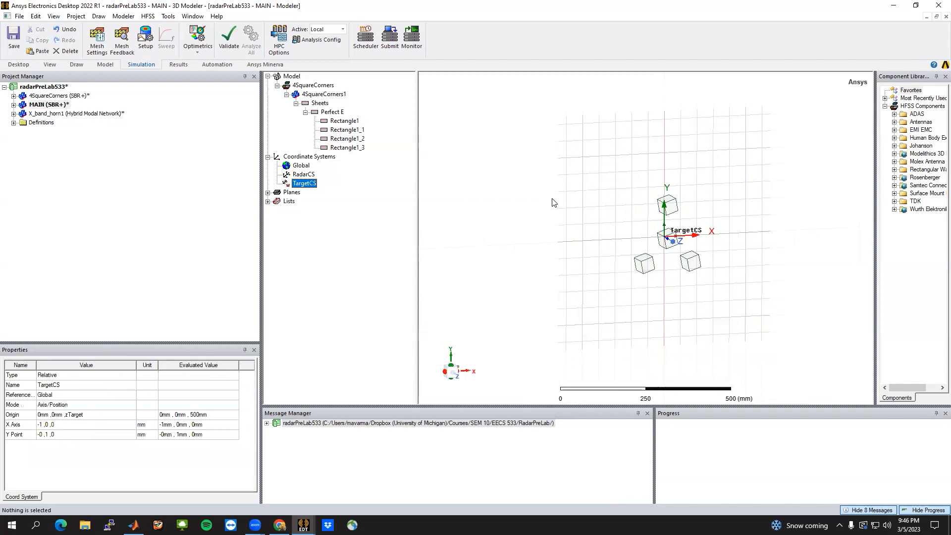
left_click(657, 237)
left_click_drag(828, 250, 735, 226, "alt")
Make RadarCS the working coordinate system and expand the MAIN design in the project tree.
left_click(306, 174)
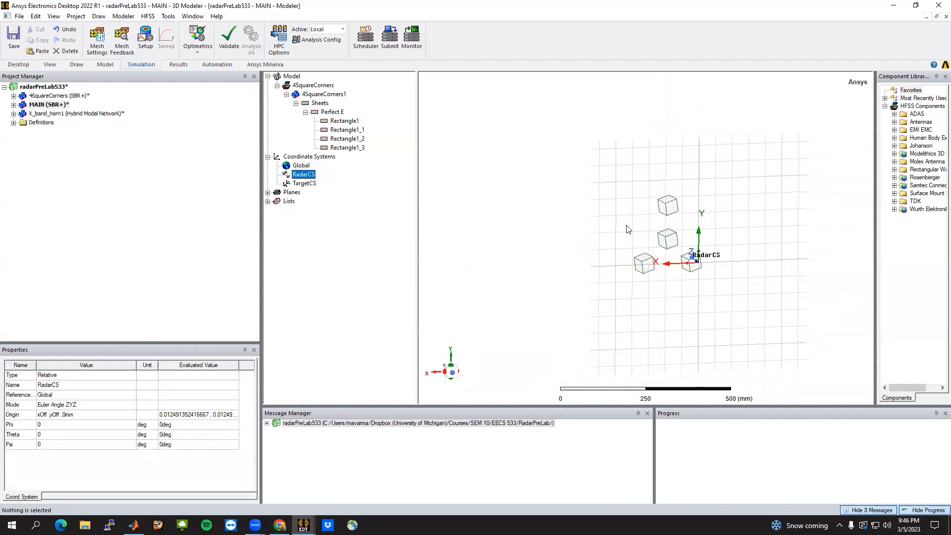
left_click_drag(617, 259, 650, 270, "alt")
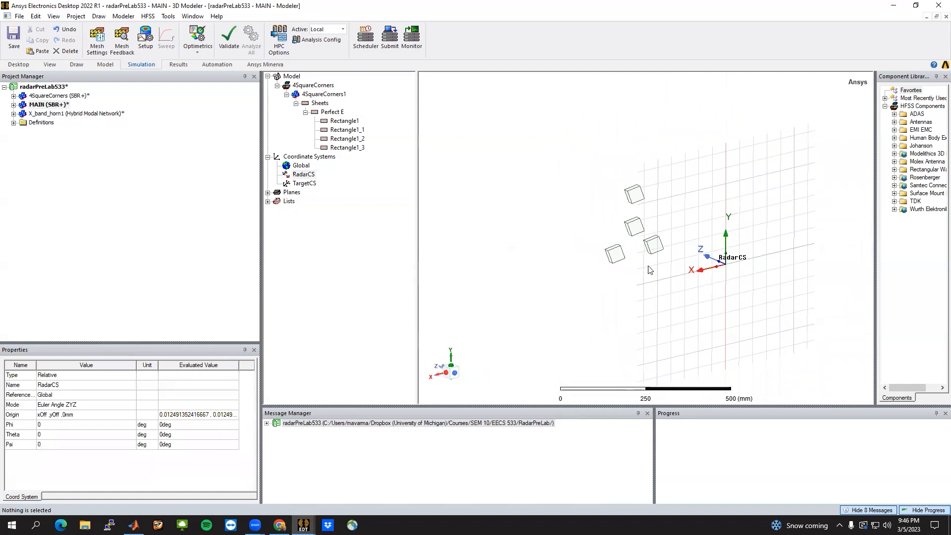
left_click(719, 299)
scroll(746, 282, "up", 2)
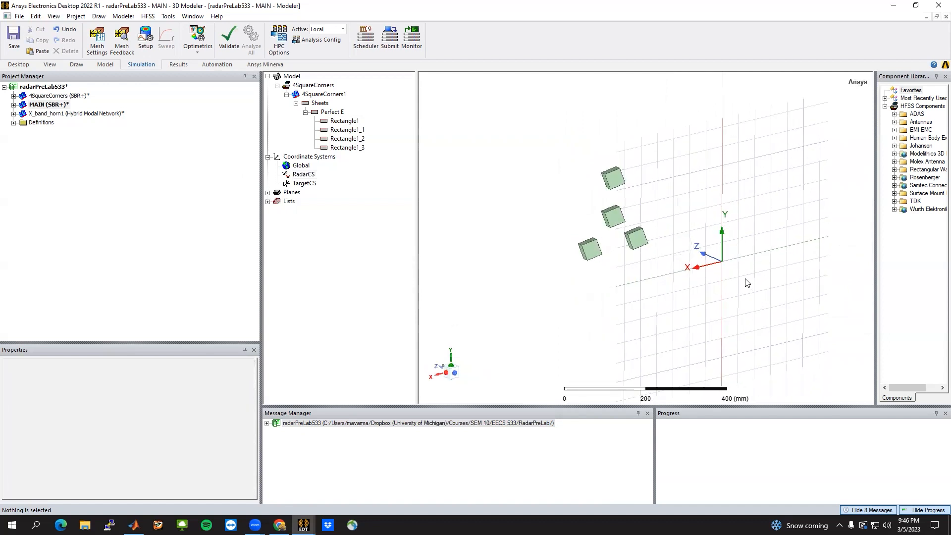
left_click(303, 174)
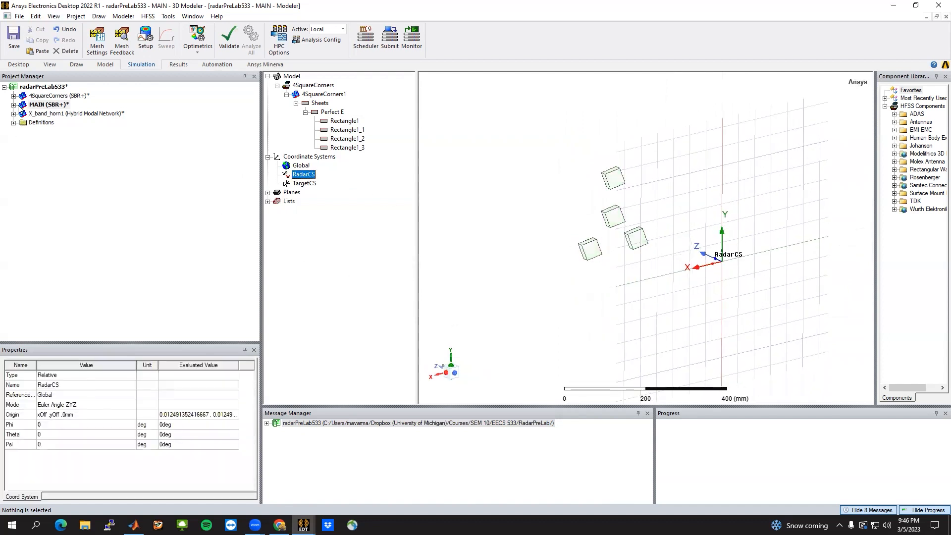
left_click(14, 105)
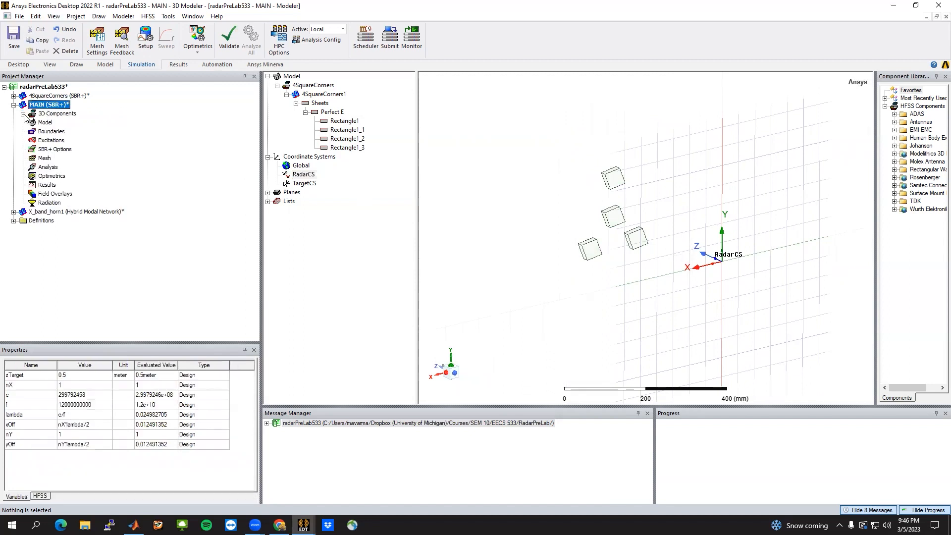
right_click(58, 117)
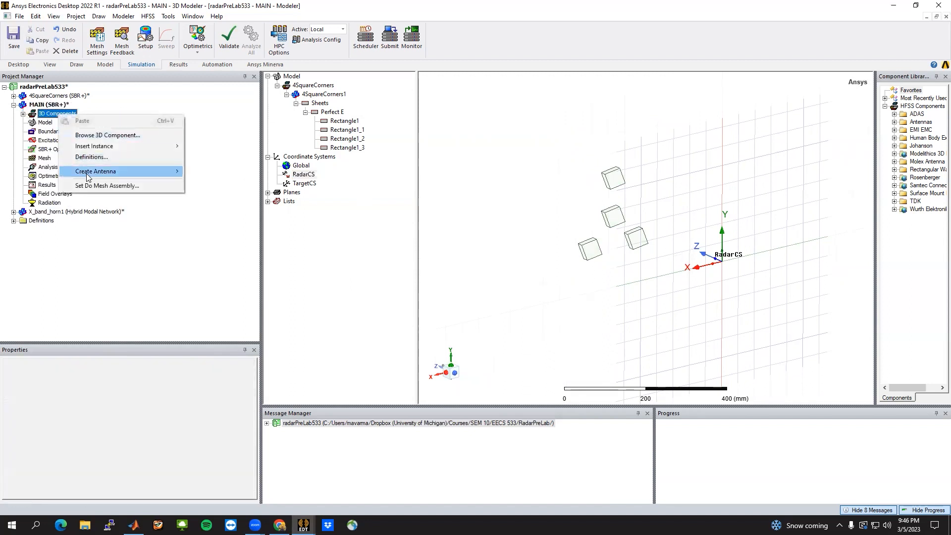
mouse_move(86, 174)
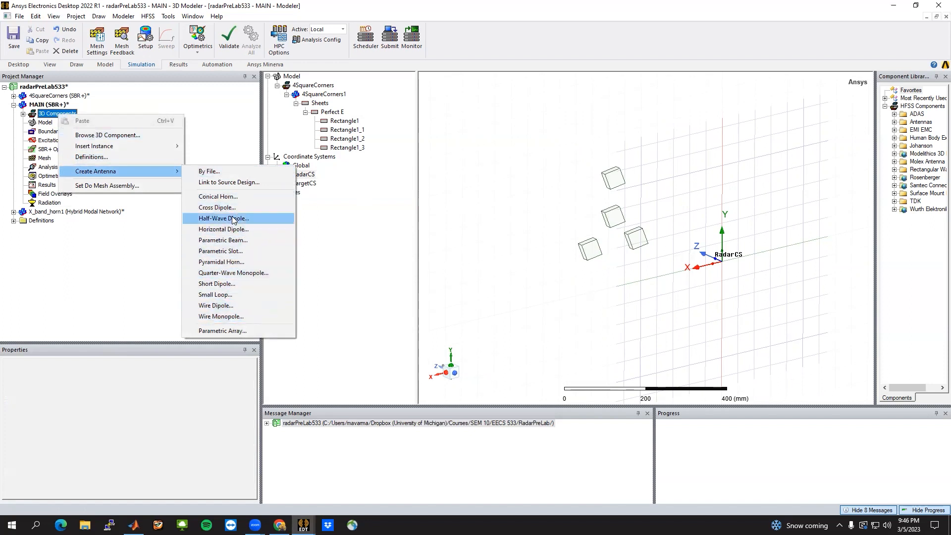
left_click(223, 240)
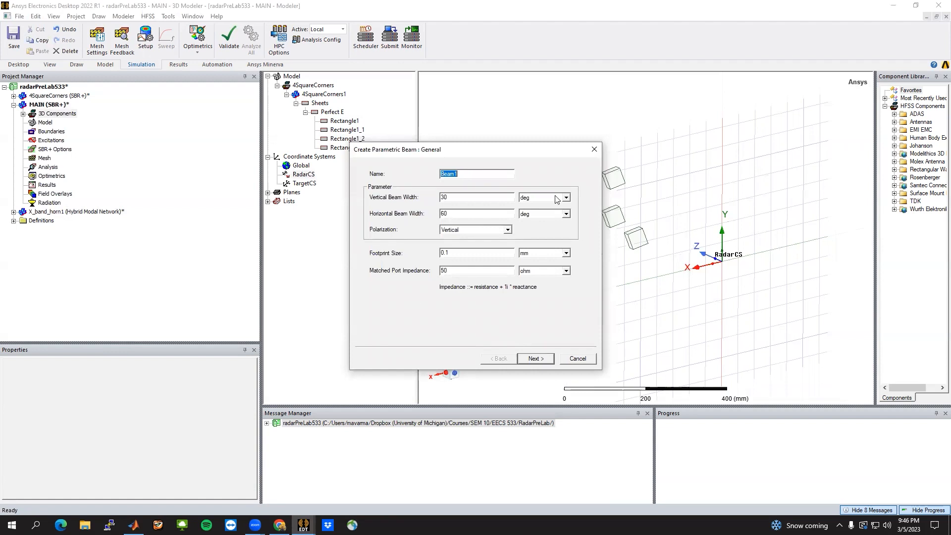
left_click(578, 361)
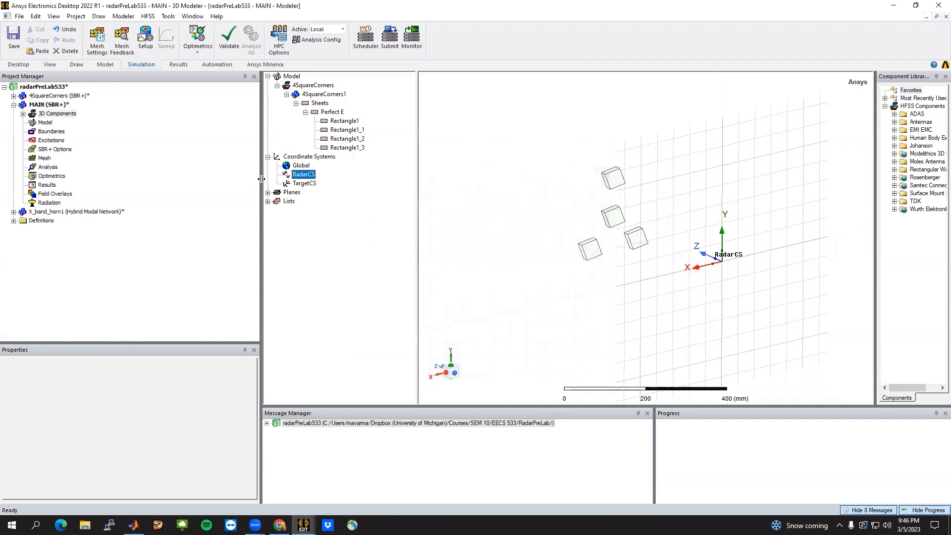
Start a source-linked antenna in MAIN using this project's X_band_horn1 design and Setup1 : Sweep solution, with the source design simulated as needed.
right_click(67, 116)
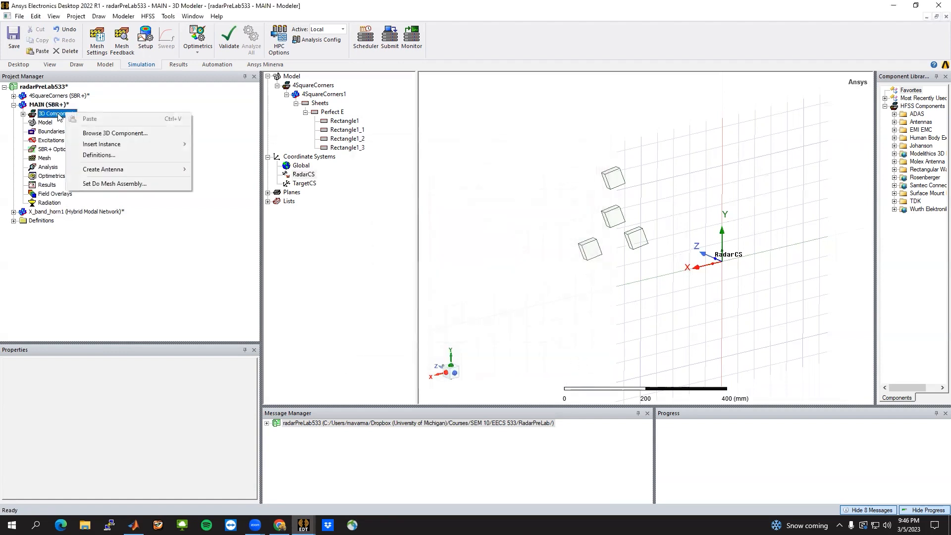
mouse_move(157, 169)
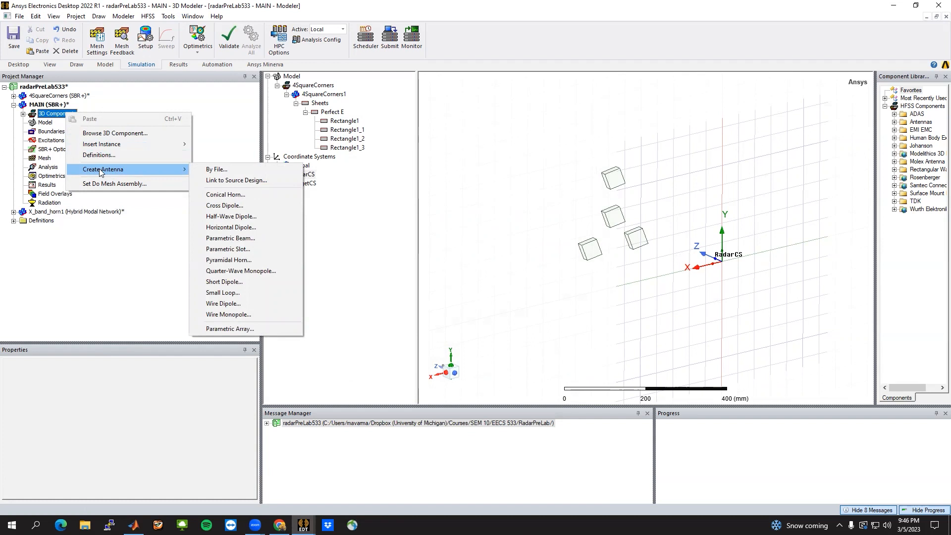
left_click(216, 181)
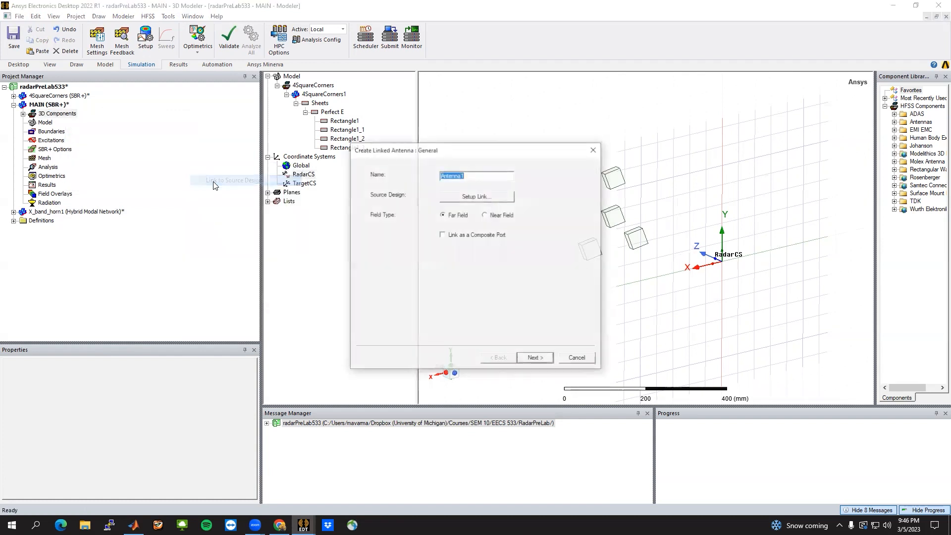
left_click(474, 198)
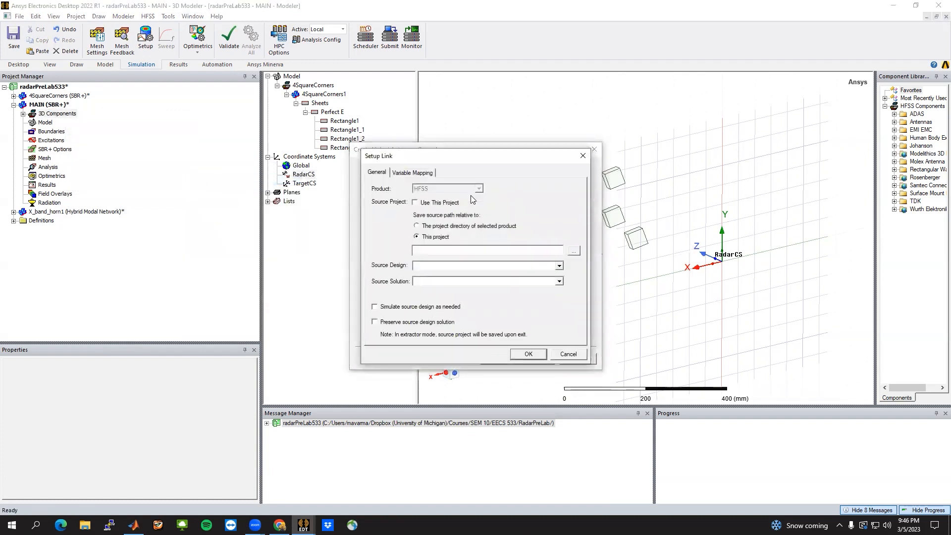
left_click(441, 203)
left_click(446, 266)
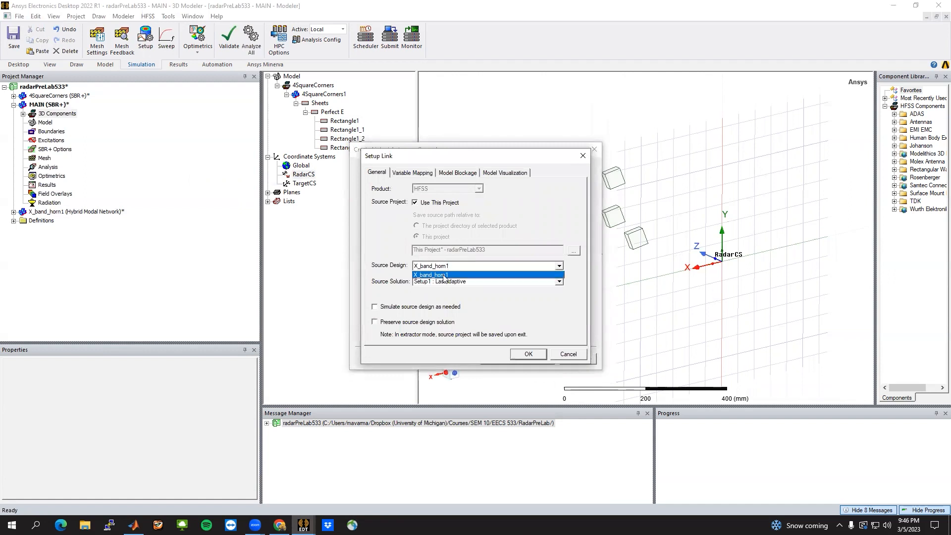
left_click(444, 275)
left_click(444, 281)
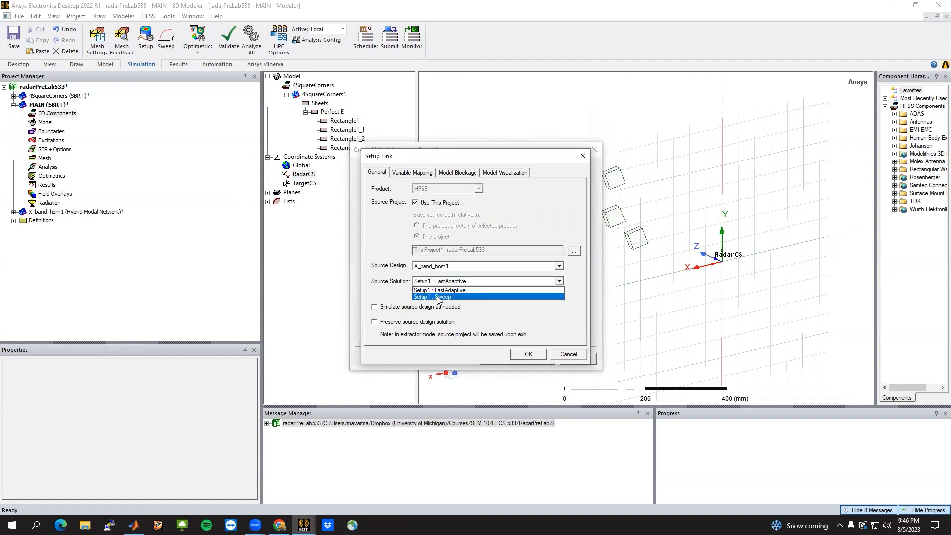
left_click(425, 297)
left_click(375, 307)
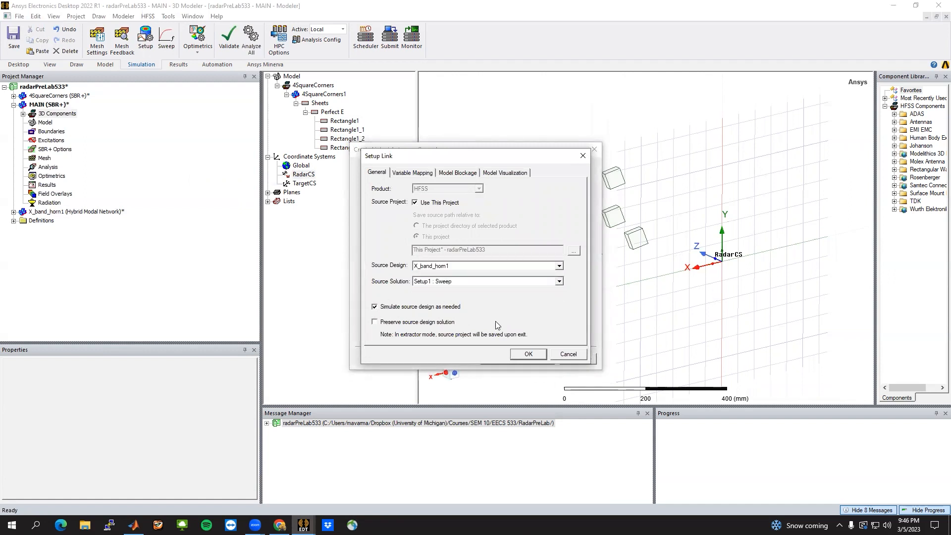
Include Horn1, Horn_ObjectFromFace1 and PortCap in the linked antenna's model visualization and accept the link setup.
left_click(409, 173)
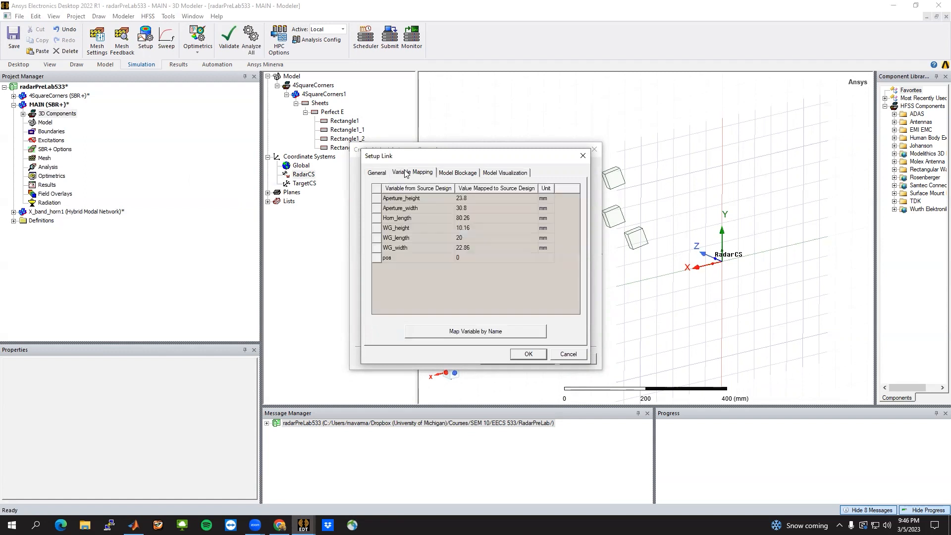
left_click(460, 173)
left_click(498, 172)
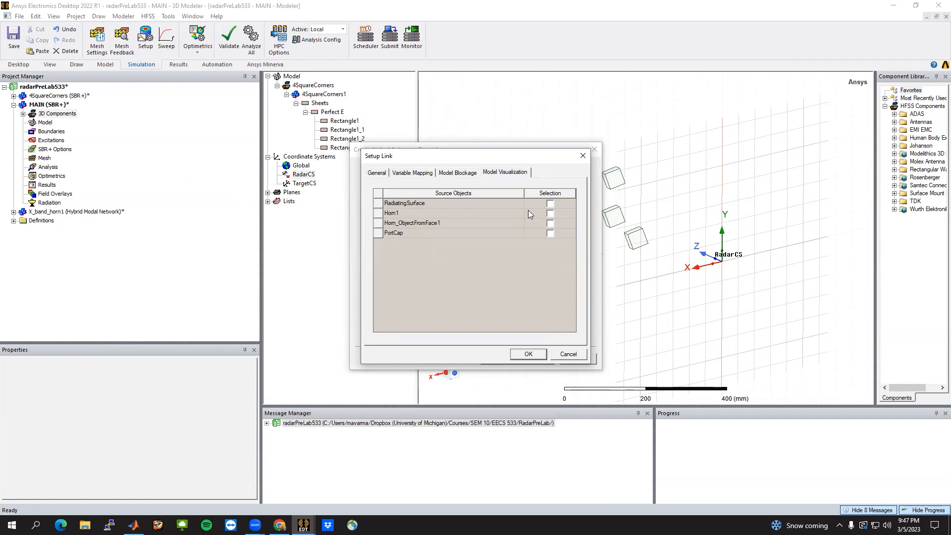
left_click(549, 213)
left_click(550, 223)
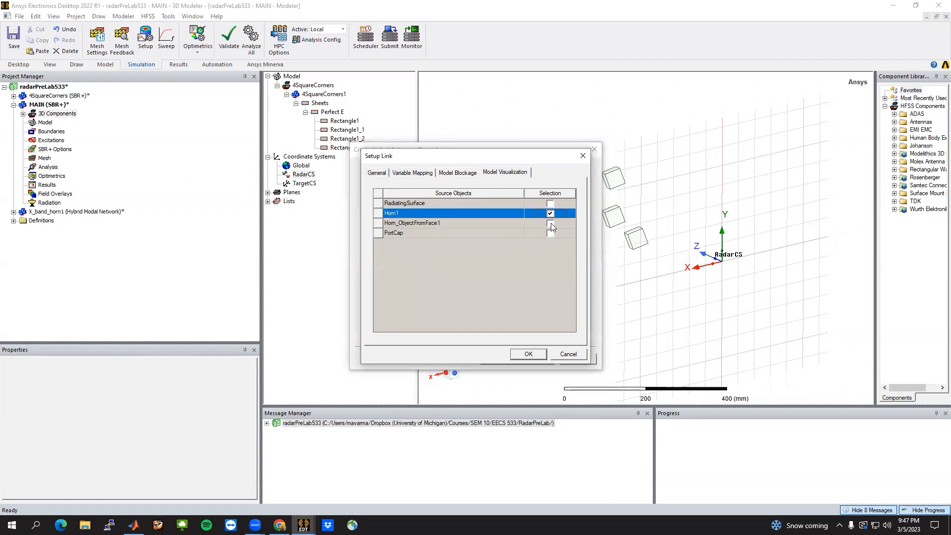
left_click(550, 233)
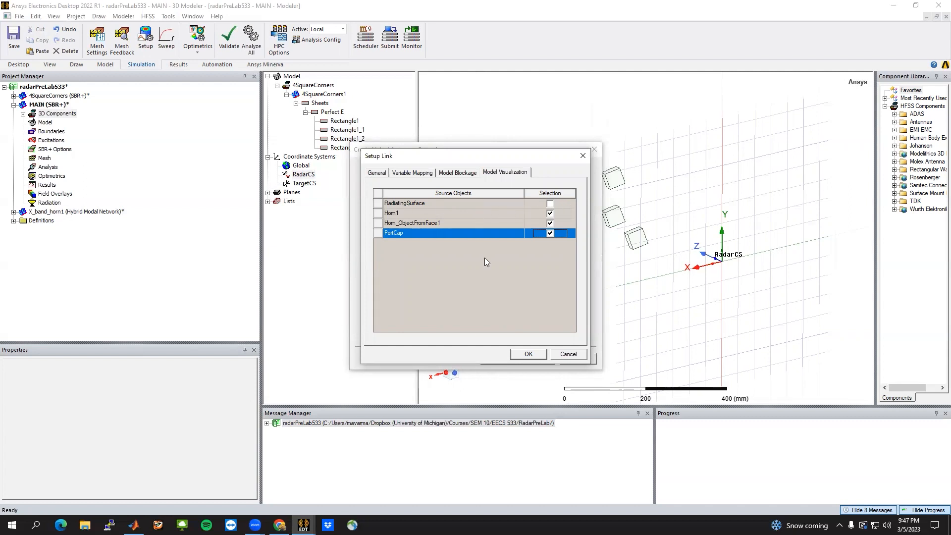
left_click(523, 355)
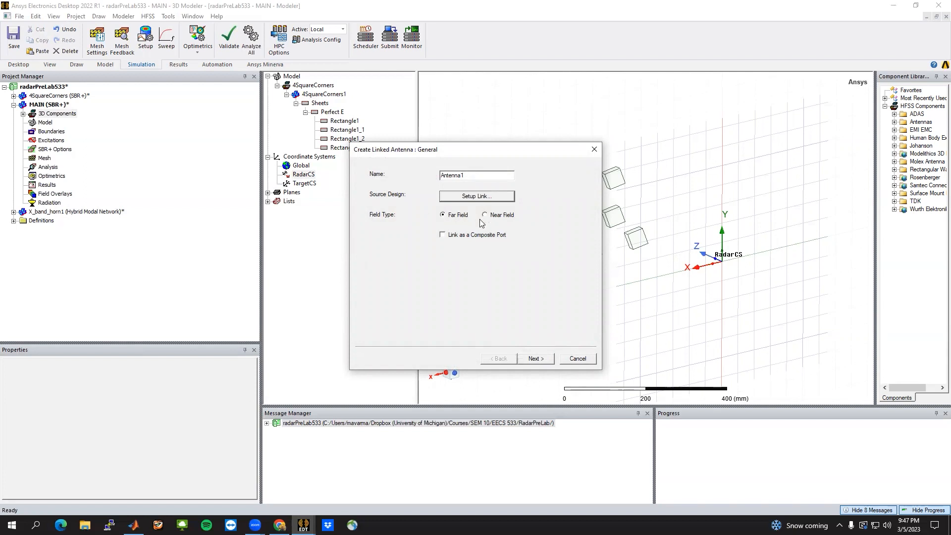
Finish creating the far-field linked antenna Antenna1 at RadarCS in the MAIN design.
left_click(527, 361)
left_click(535, 358)
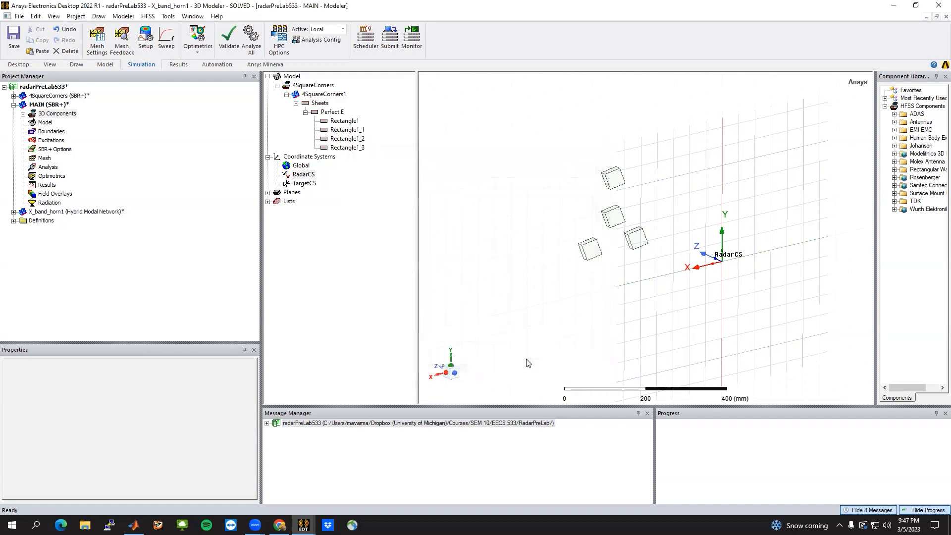
left_click_drag(701, 274, 682, 308, "alt")
scroll(682, 308, "up", 2)
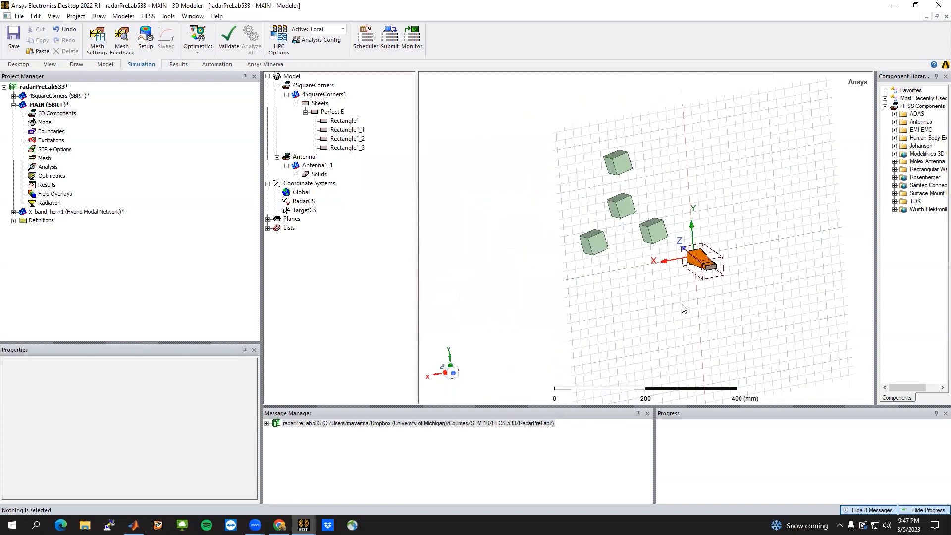
Examine the Antenna1_1_1 excitation's properties and its location and orientation relative to the four square corners.
left_click(23, 141)
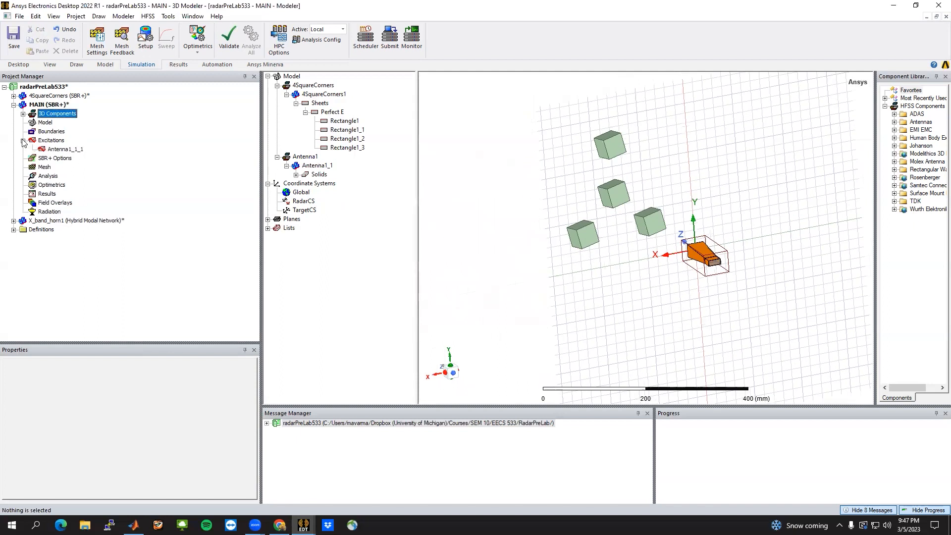
left_click(65, 149)
left_click_drag(687, 272, 726, 304, "alt")
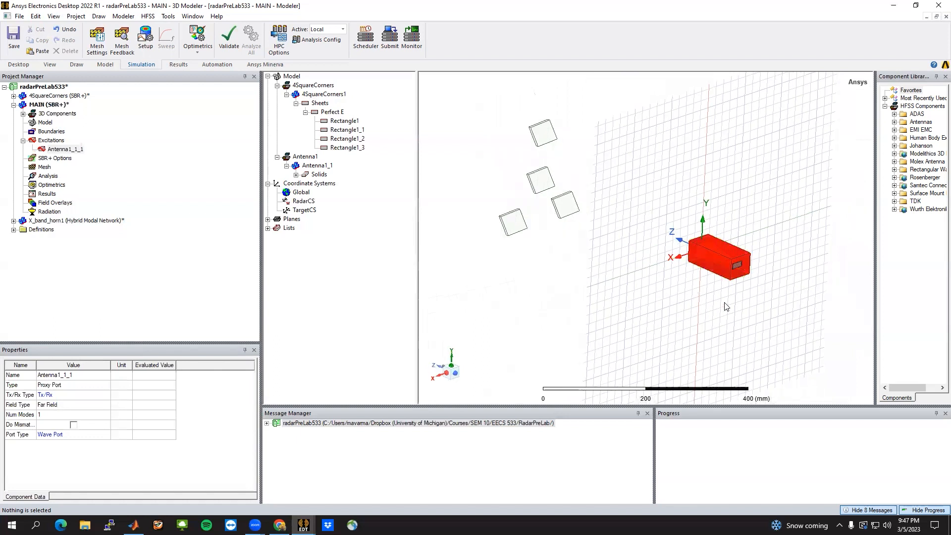
left_click(836, 299)
scroll(835, 299, "down", 1)
left_click_drag(640, 262, 621, 257, "alt")
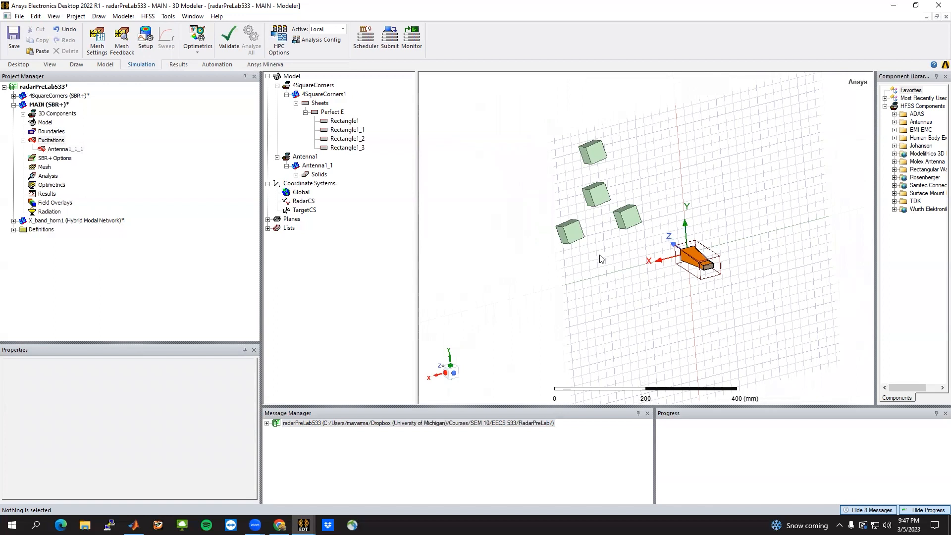
Add solution setup Setup1 to MAIN with its frequency sweep running from 8 GHz to 12 GHz.
right_click(46, 176)
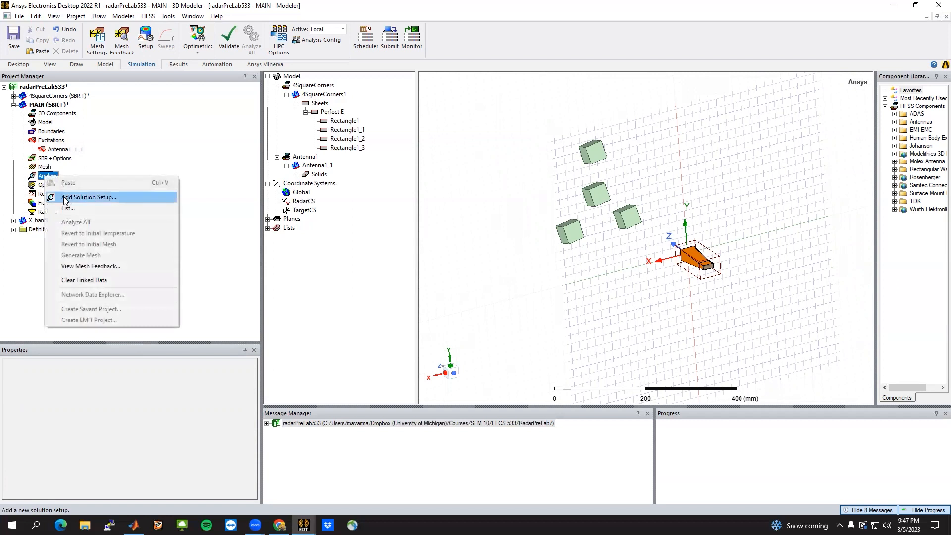
left_click(65, 198)
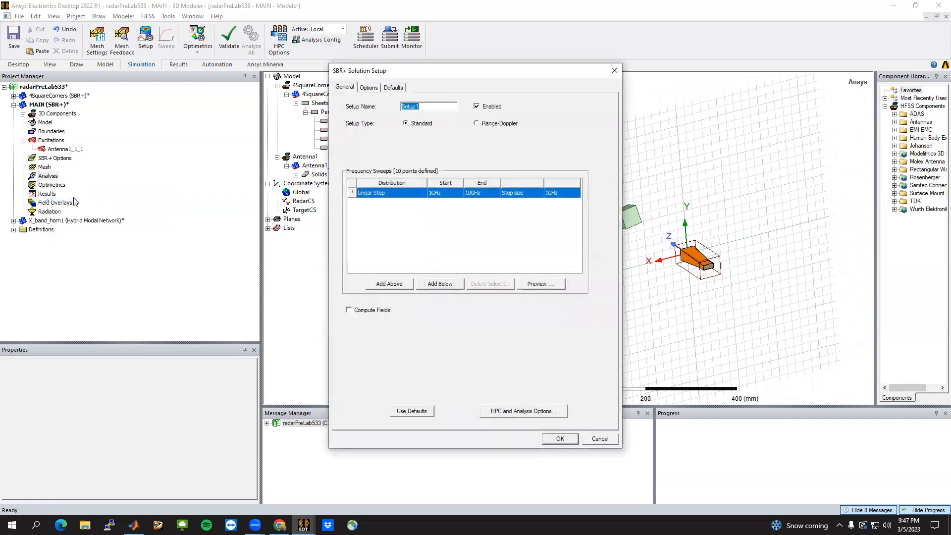
double_click(438, 199)
type("8")
key("Tab")
type("1")
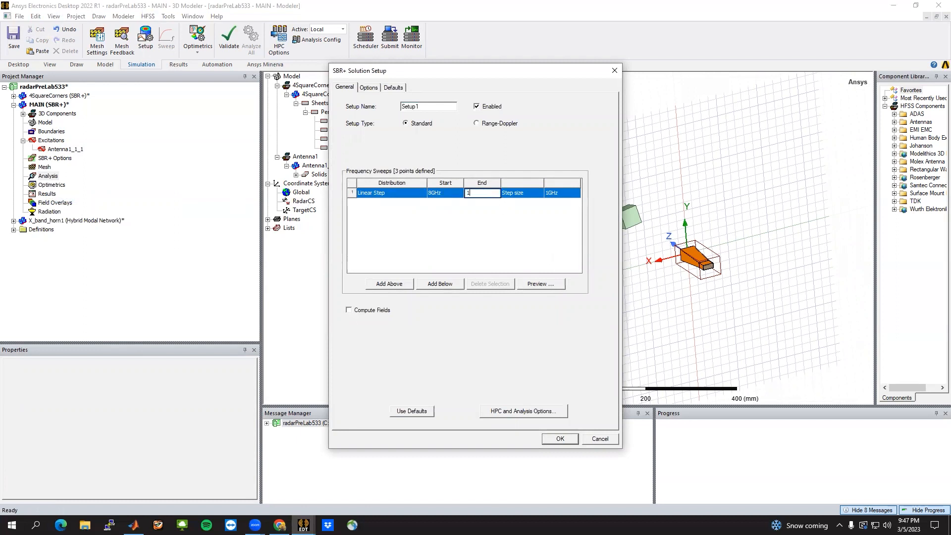
type("2")
key("Return")
Change the sweep distribution to Linear Count with 51 points.
left_click(389, 198)
left_click(388, 214)
double_click(557, 192)
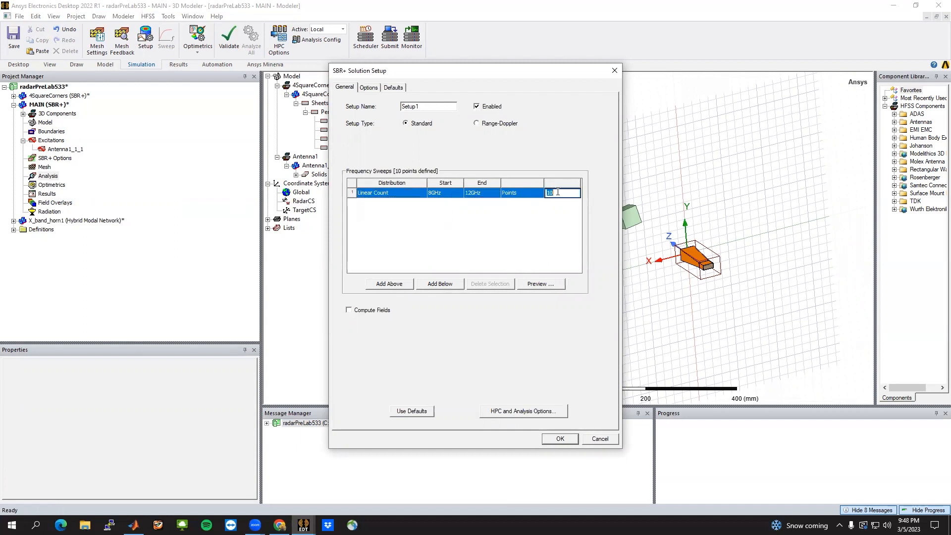
key("Return")
Review the setup's SBR+ solver and PTD/UTD options and accept the solution setup.
left_click(369, 88)
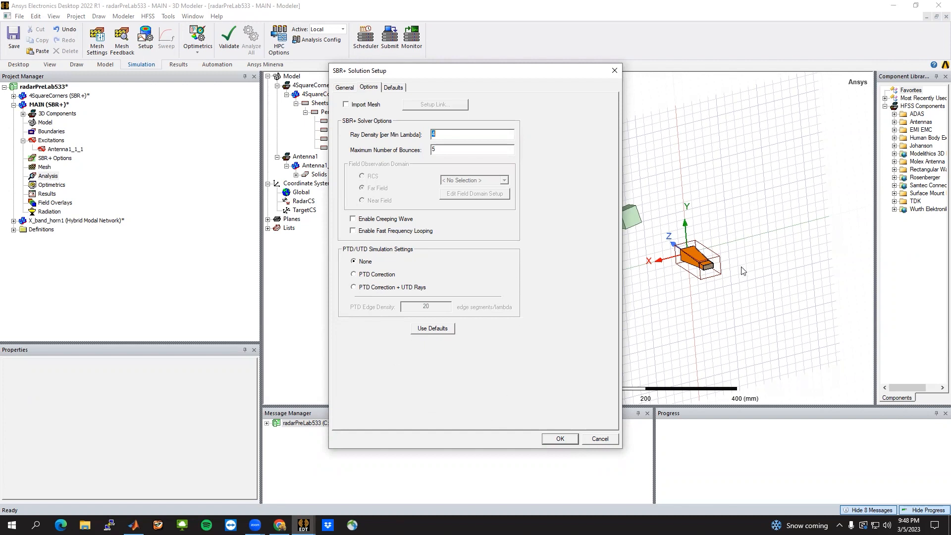
left_click_drag(521, 76, 352, 85)
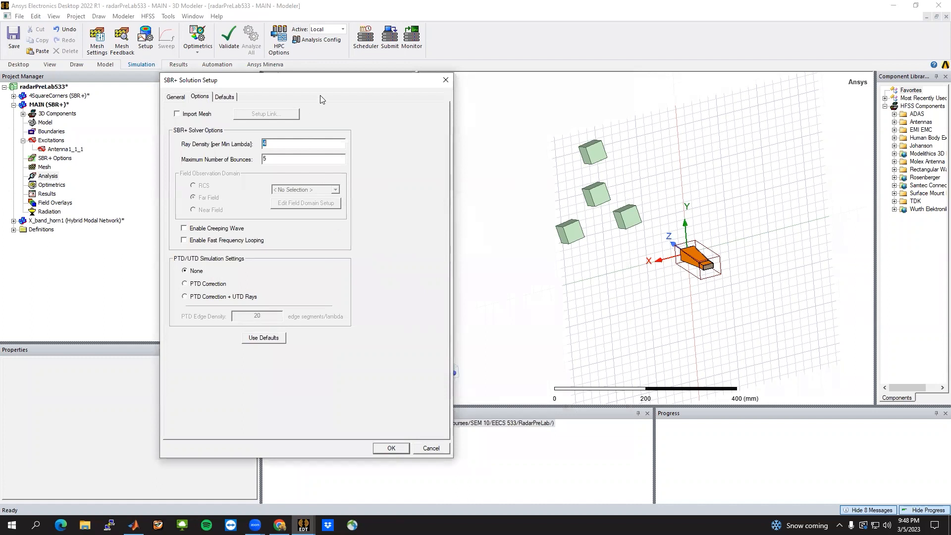
left_click_drag(304, 83, 385, 89)
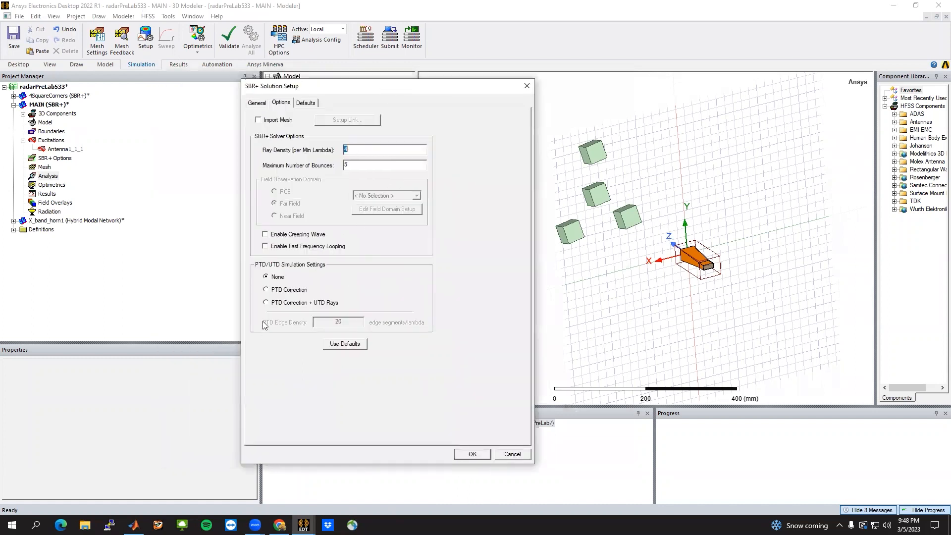
left_click(473, 454)
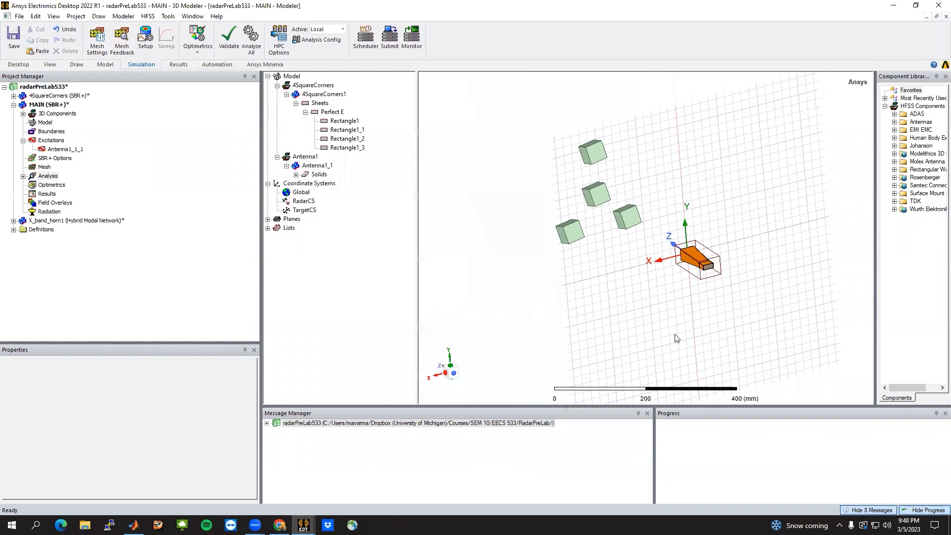
Validate the MAIN design and run its analysis.
left_click(228, 37)
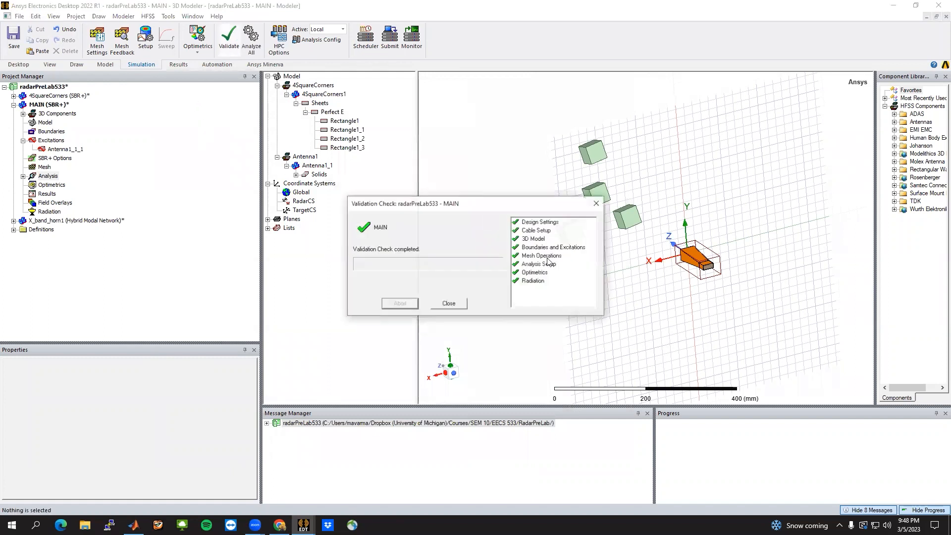
left_click(447, 304)
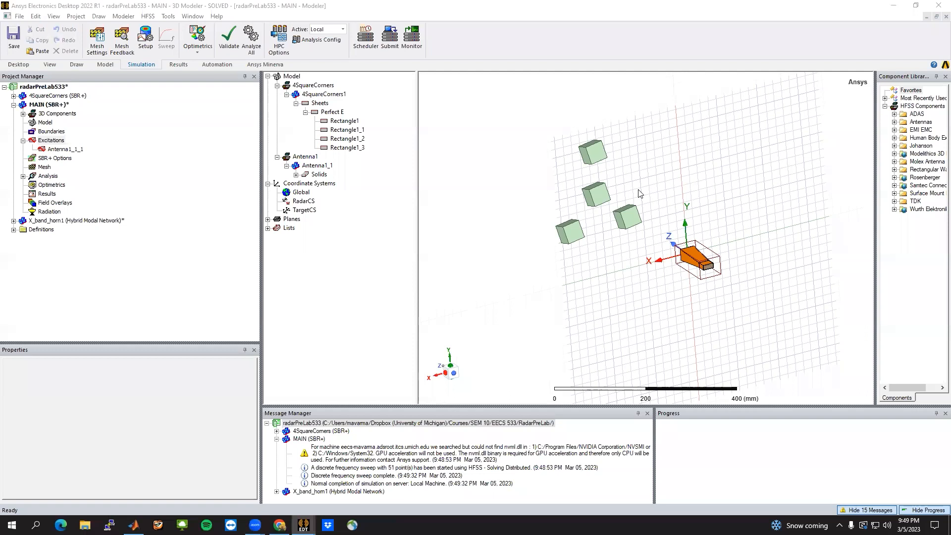
left_click(458, 286)
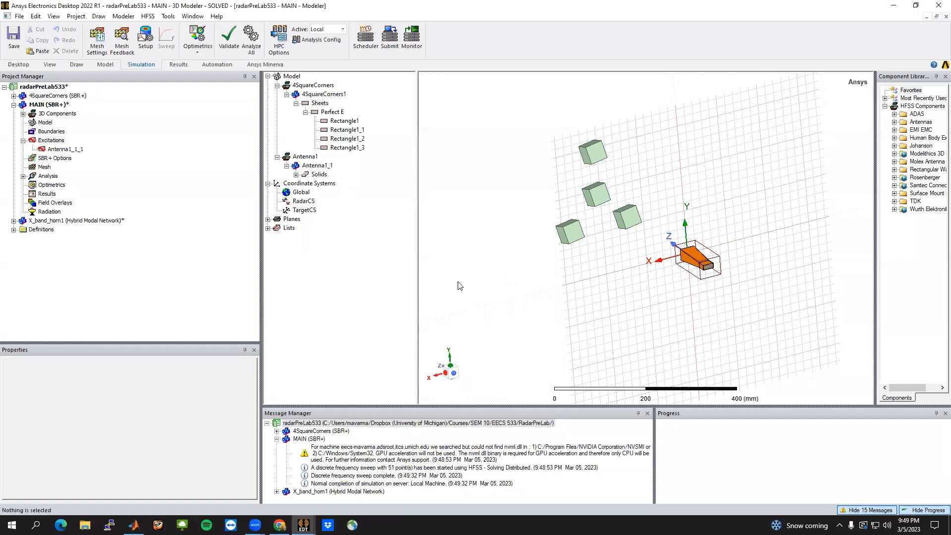
Enable the Antenna1_1_1 transmit-receive pair in the SBR+ Tx/Rx matrix and accept the selection.
right_click(54, 142)
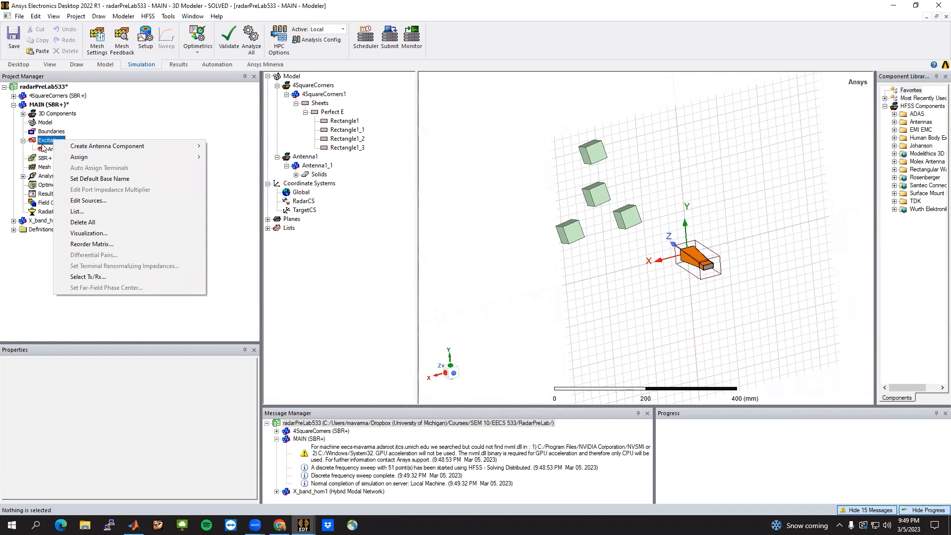
left_click(91, 276)
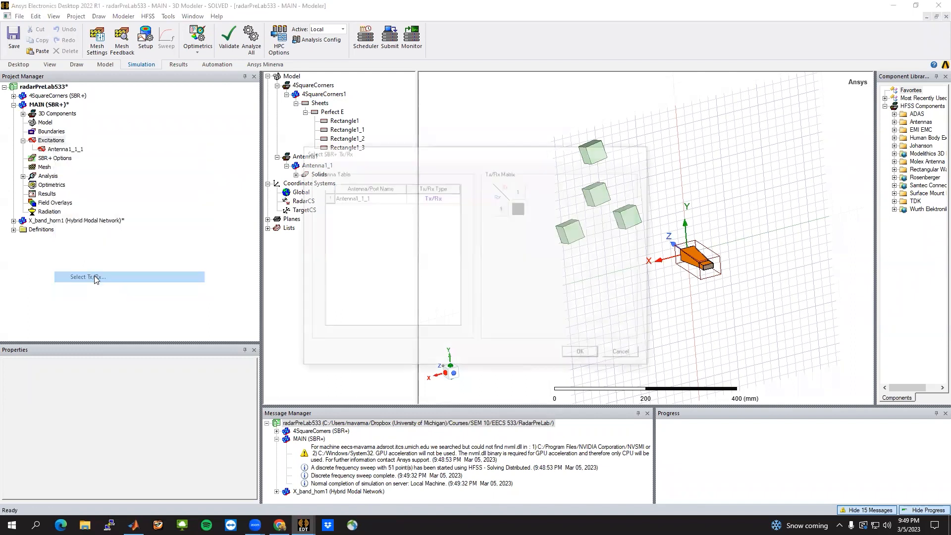
left_click(520, 208)
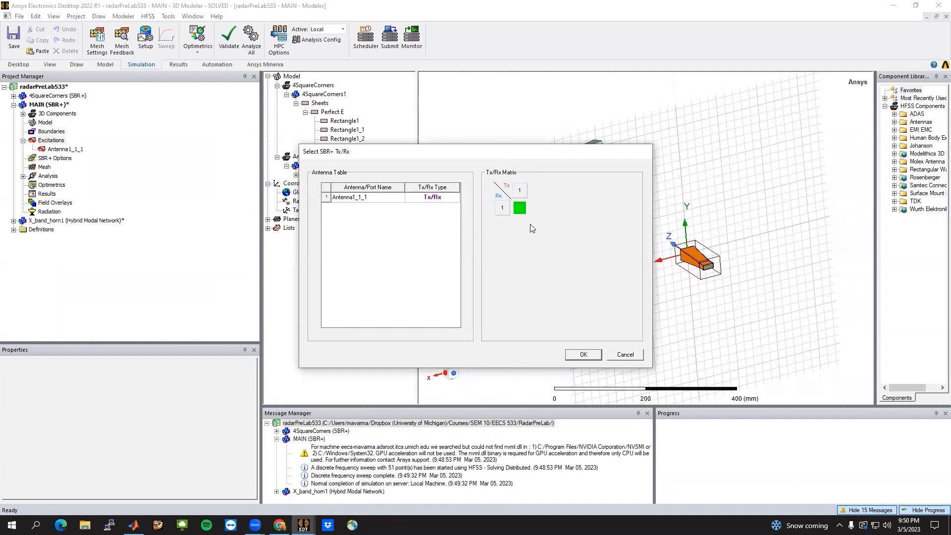
left_click_drag(530, 159, 396, 155)
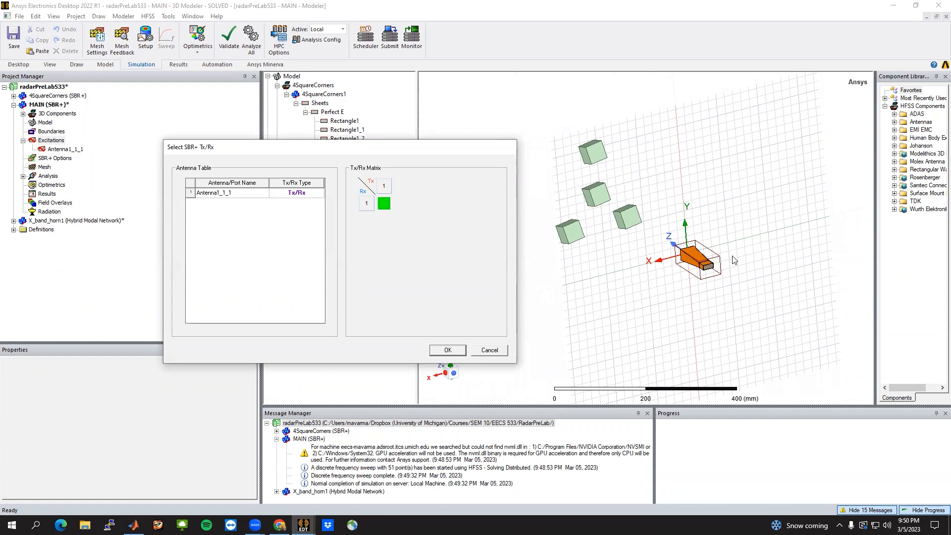
mouse_move(385, 204)
left_click_drag(293, 154, 304, 153)
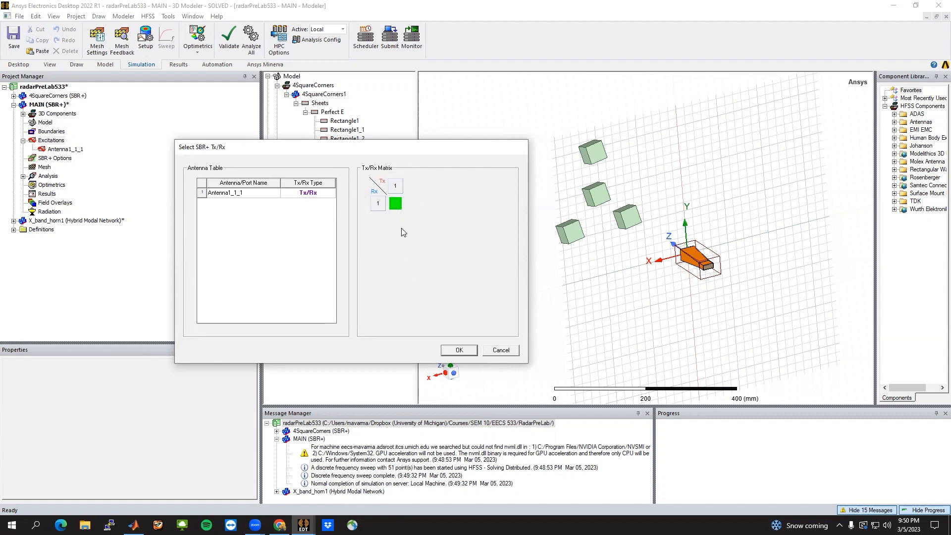
left_click(453, 350)
Clear the messages for MAIN and the whole project, and validate the MAIN design.
right_click(370, 447)
left_click(375, 452)
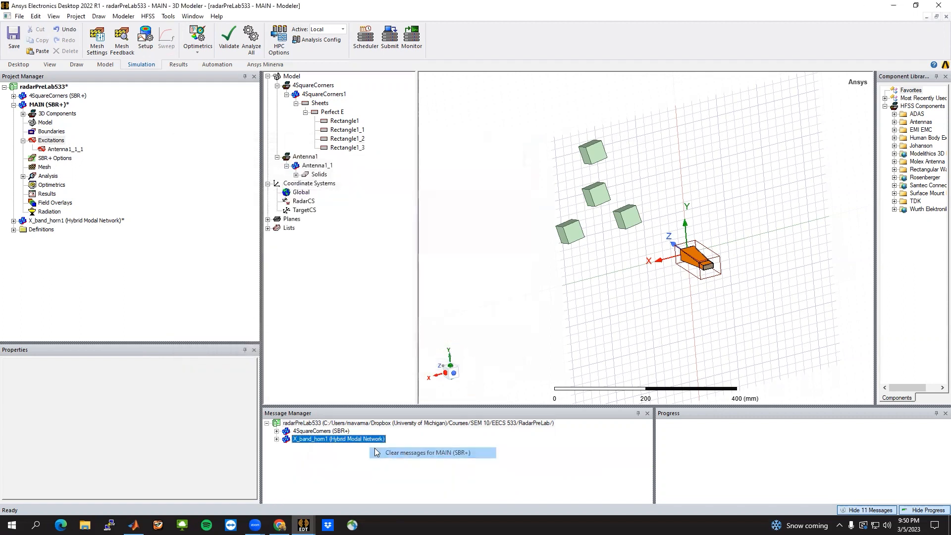
right_click(320, 425)
left_click(356, 433)
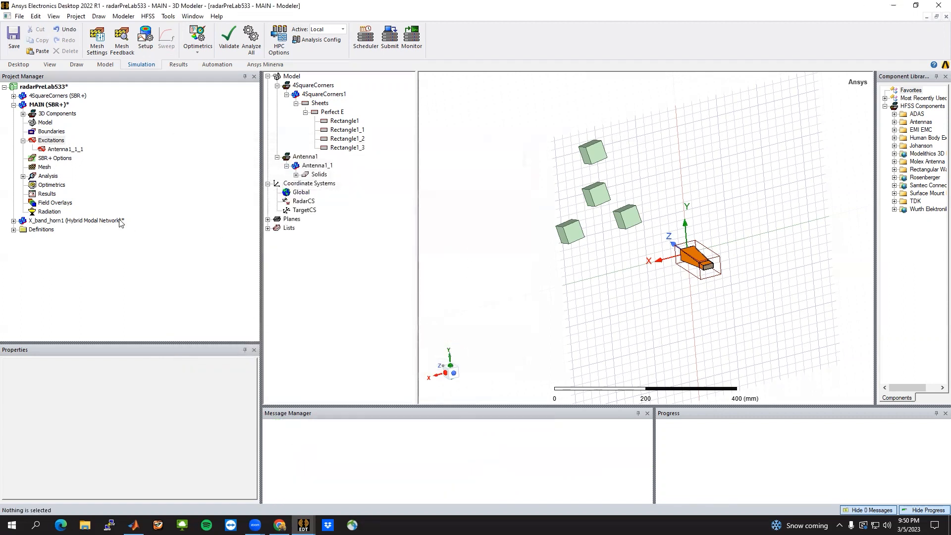
left_click(228, 37)
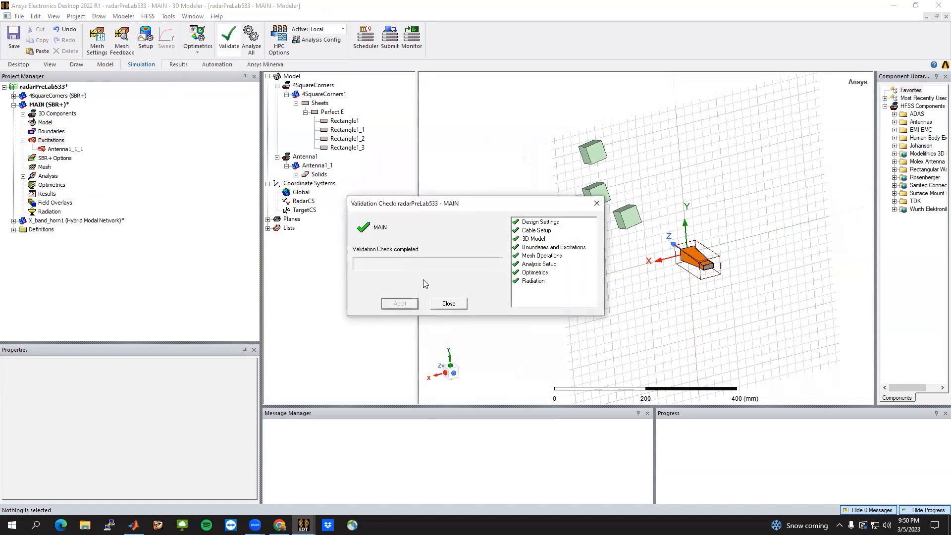
left_click(448, 304)
Create a rectangular modal solution data plot of dB(S(Antenna1_1_1,Antenna1_1_1)) versus Freq for Setup1 : Sweep.
right_click(48, 193)
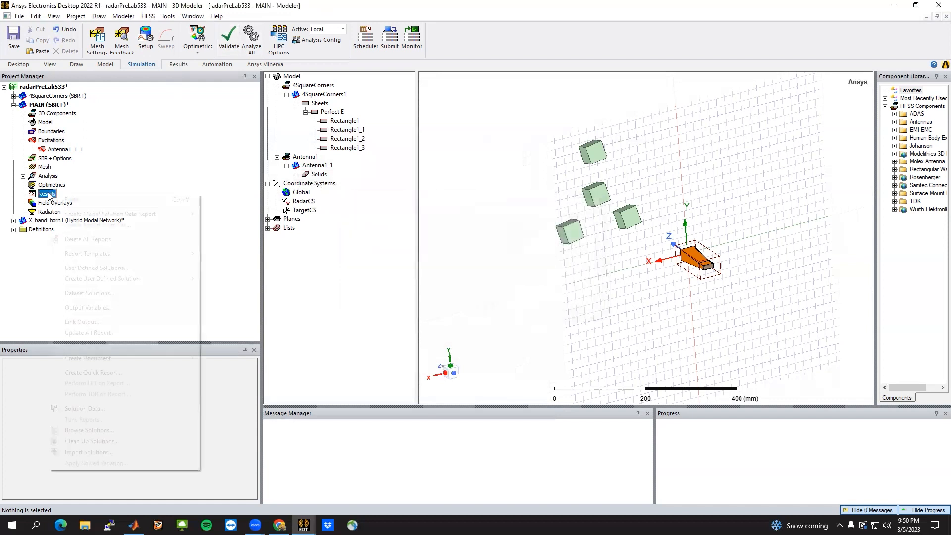
mouse_move(75, 217)
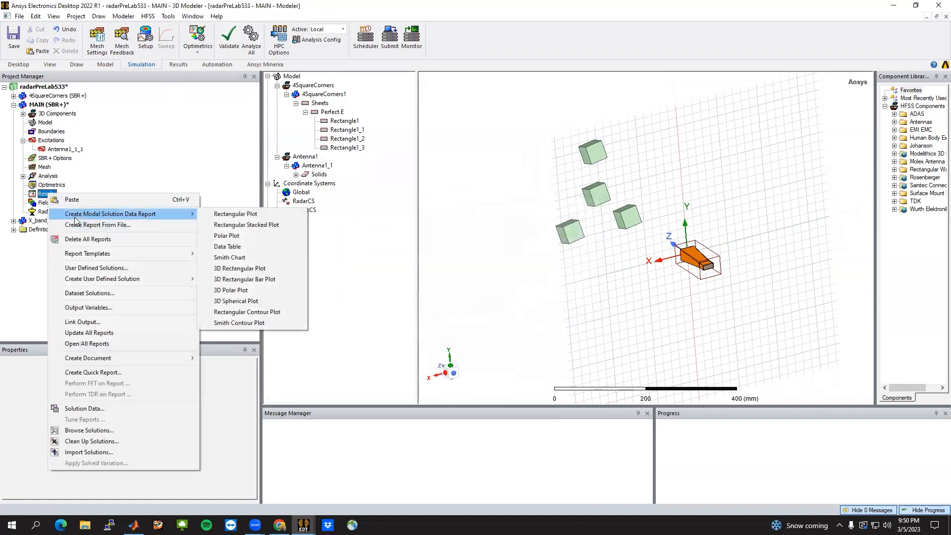
left_click(236, 214)
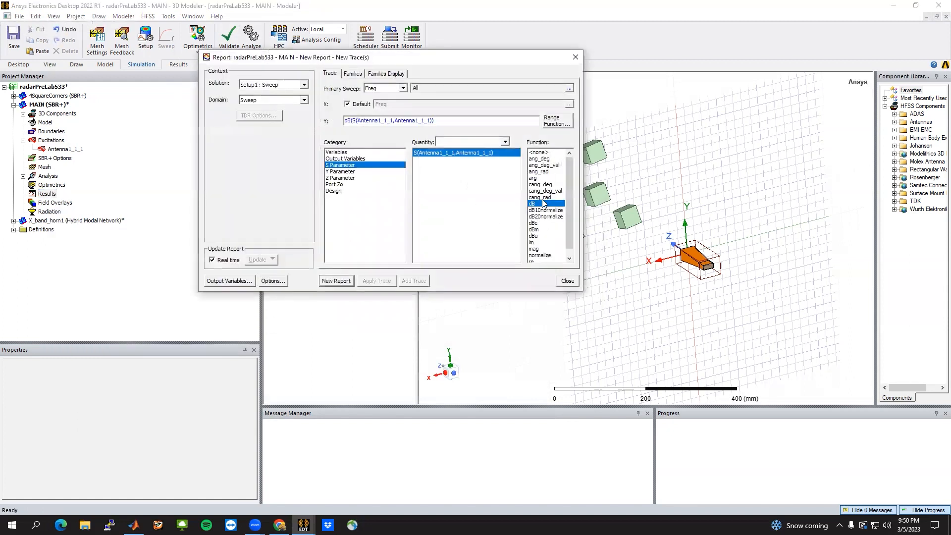
left_click(335, 280)
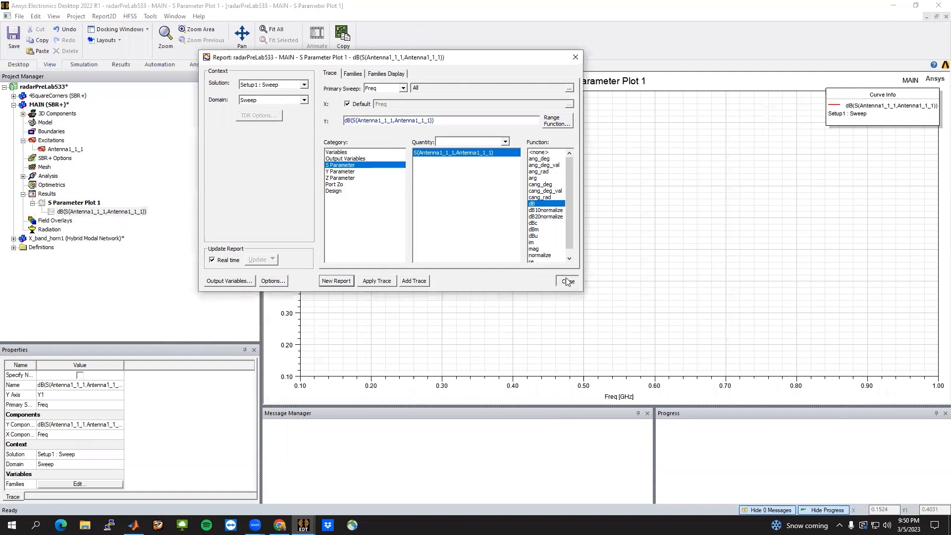
left_click(567, 281)
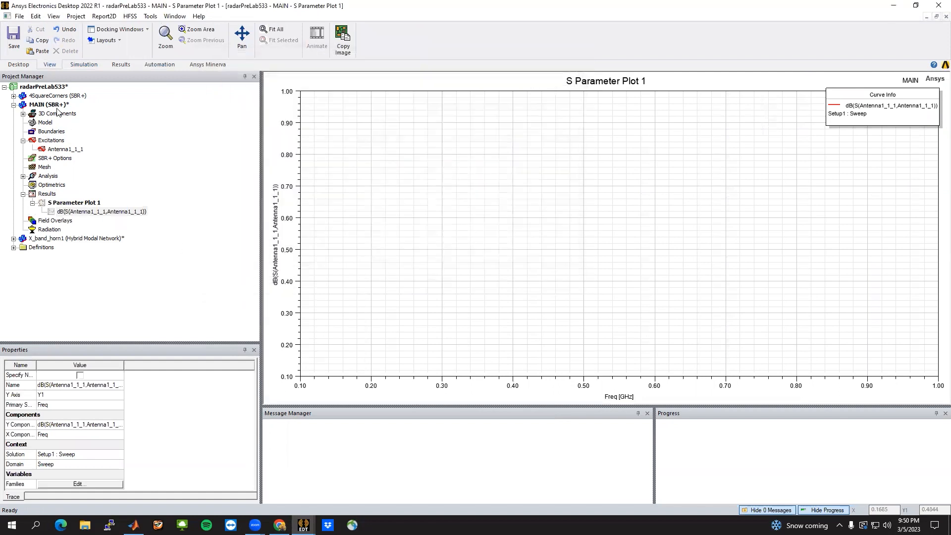
Return to the MAIN model, validate the design again and analyze it.
double_click(55, 105)
left_click(142, 64)
left_click(228, 40)
left_click(447, 303)
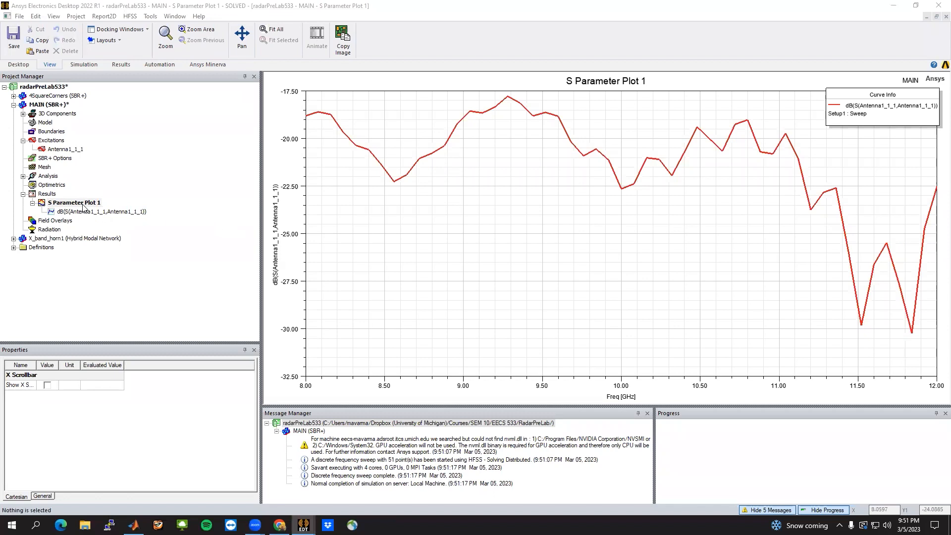
Examine S Parameter Plot 1 alongside the horn and four-corner geometry in the MAIN model.
left_click(72, 204)
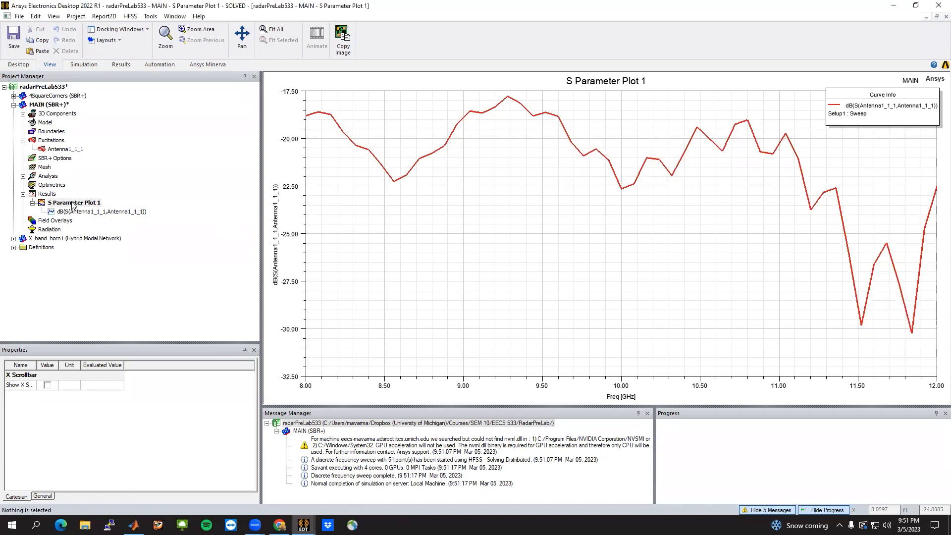
double_click(50, 105)
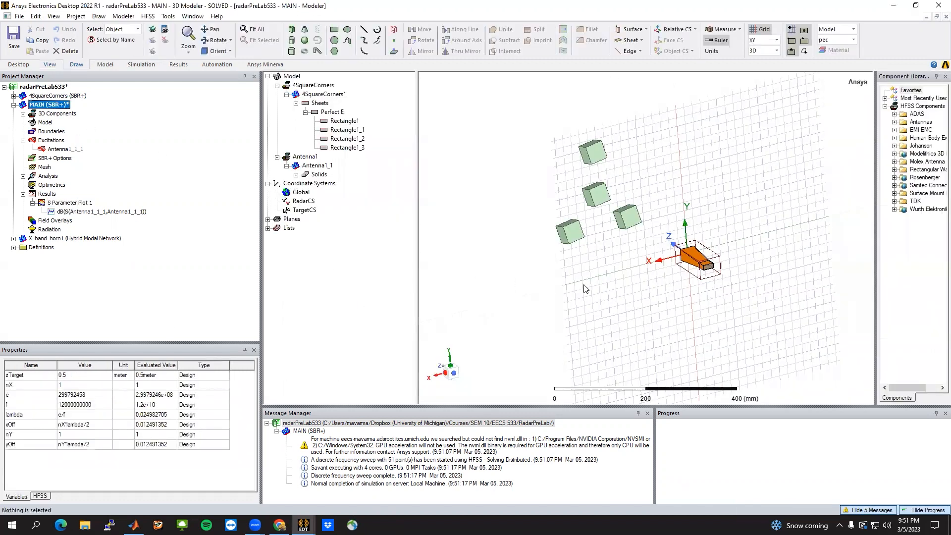
mouse_move(647, 262)
middle_mouse_down()
mouse_move(631, 264)
mouse_move(653, 268)
middle_mouse_up()
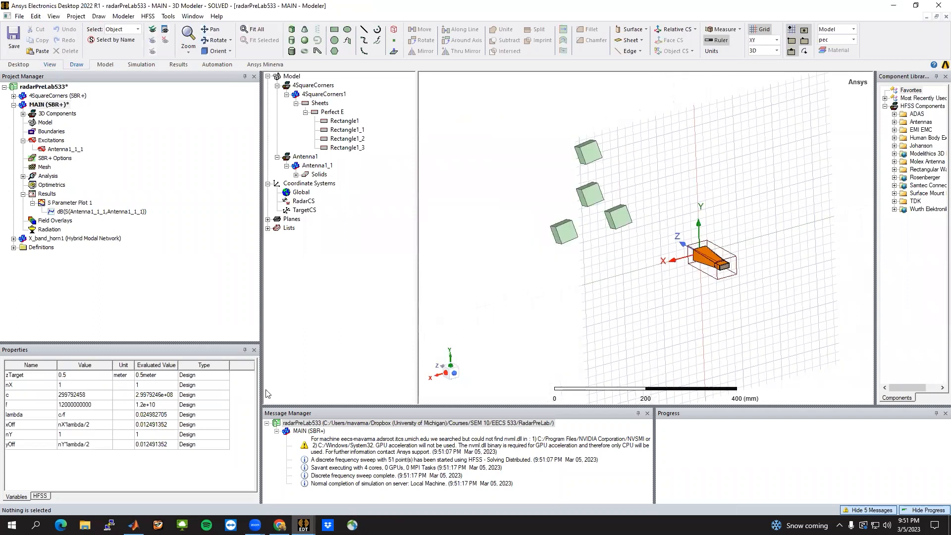
double_click(69, 202)
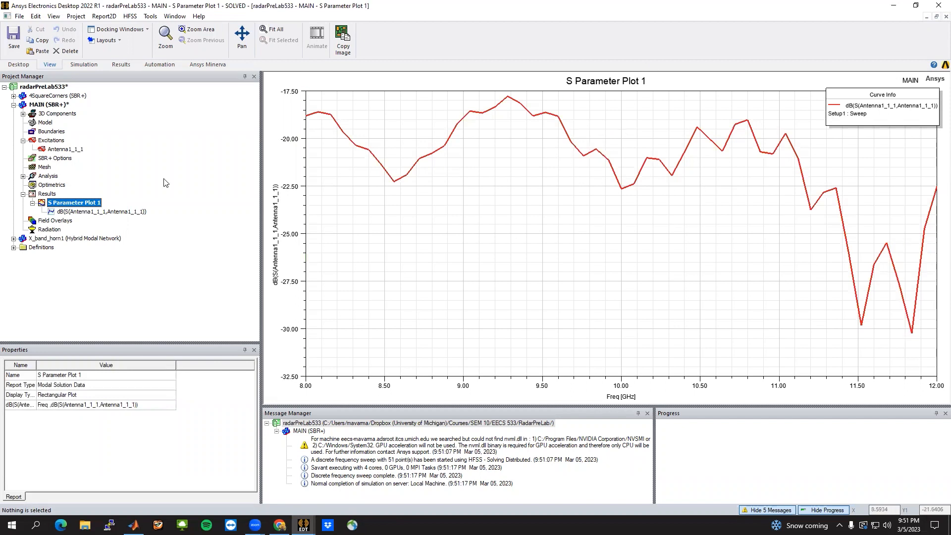
left_click(50, 105)
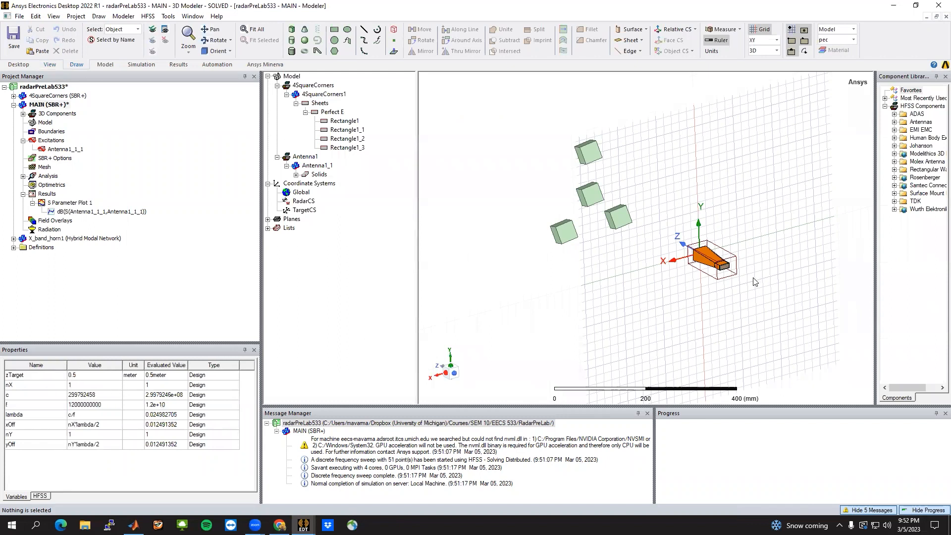
Clear all messages of the radarPreLab533 project.
left_click(408, 425)
right_click(408, 429)
left_click(419, 435)
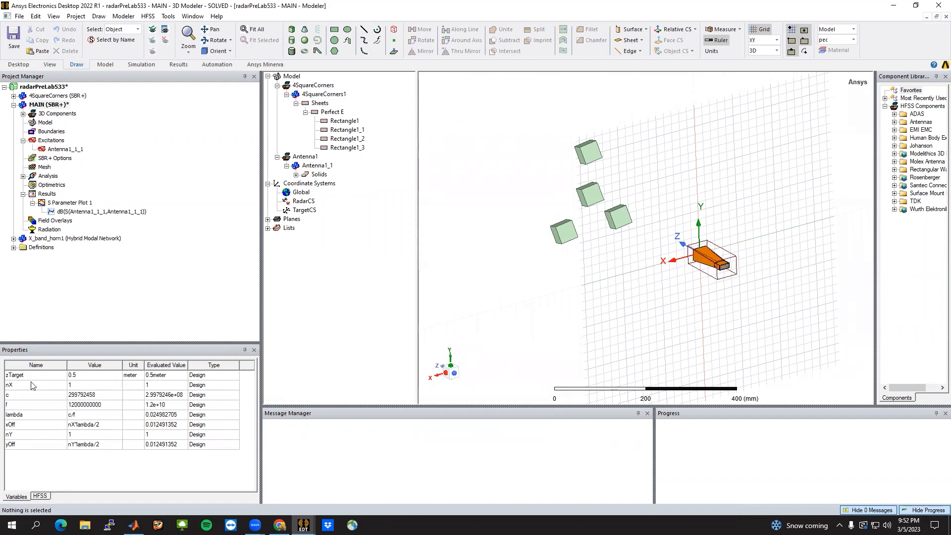
Set the MAIN design variables nX and nY both to 0 to remove the horn's offsets.
left_click(86, 384)
left_click(87, 384)
type("0")
key("Return")
left_click(73, 434)
left_click(73, 435)
type("0")
key("Return")
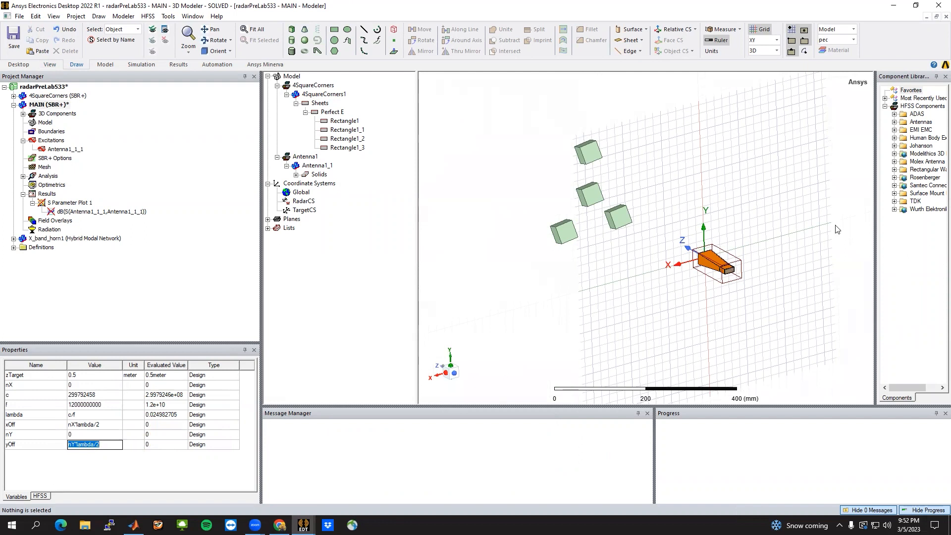
Orient the model view to Bottom (+Z) and examine the horn's position relative to the four corners.
middle_click_drag(682, 231, 656, 197)
middle_click_drag(835, 211, 838, 226)
left_click(229, 51)
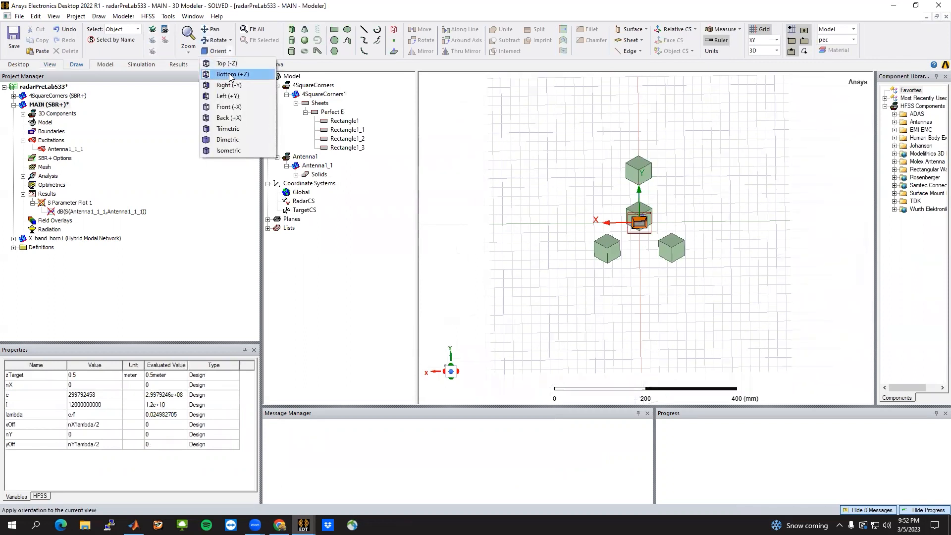
left_click(230, 77)
middle_click_drag(438, 90, 598, 301)
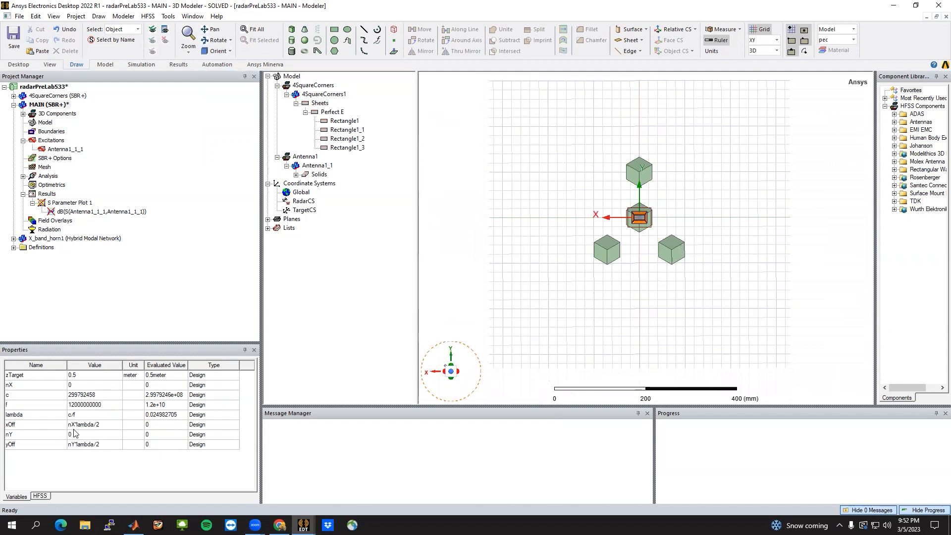
Offset the horn in both directions by setting the design variables nX to 10 and nY to 10.
left_click(84, 384)
type("10+")
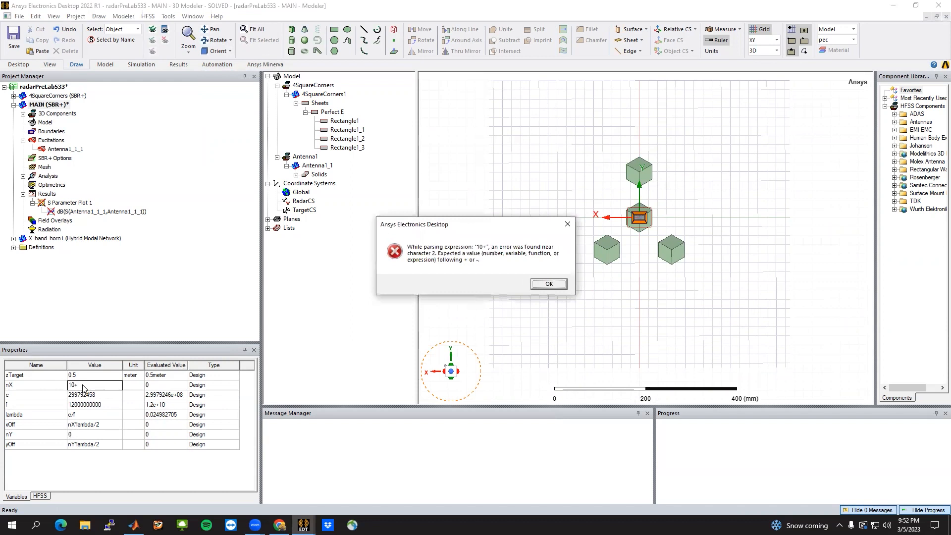
key("Return")
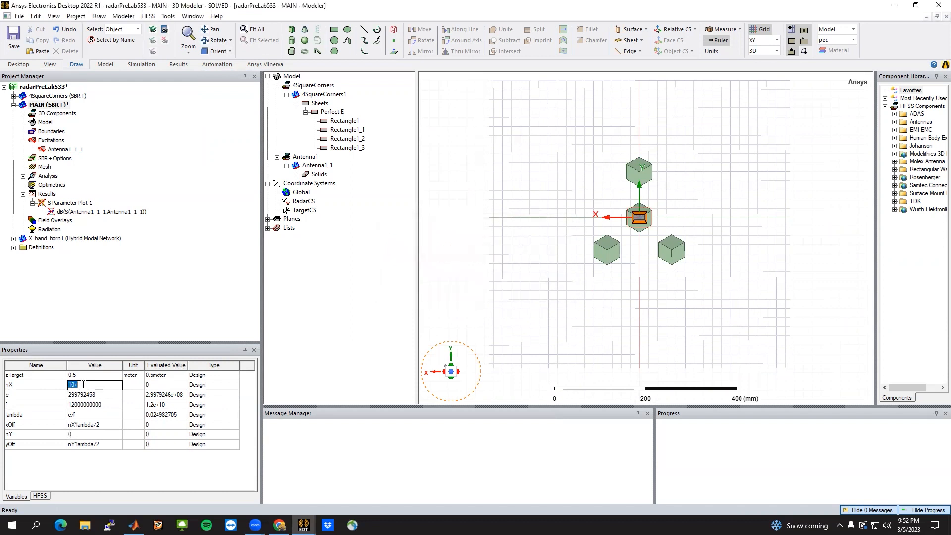
type("10")
key("Return")
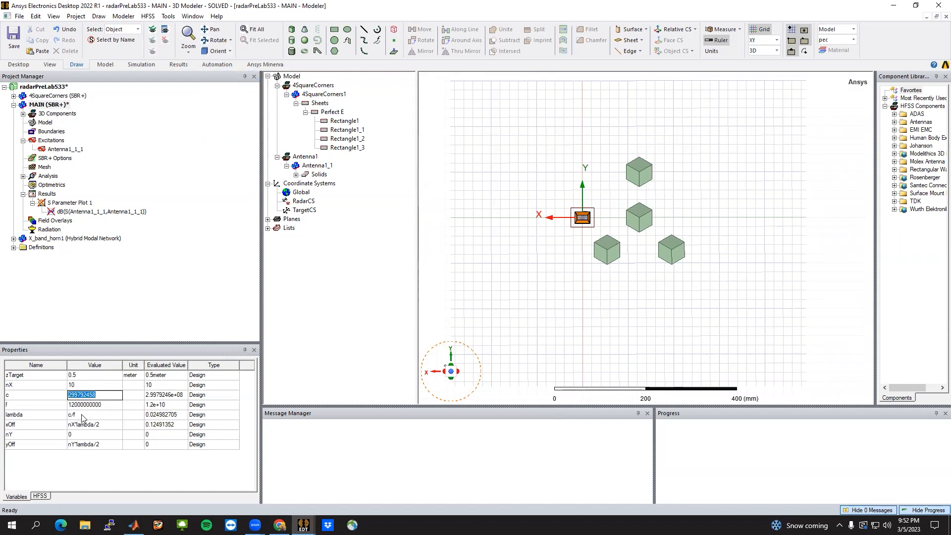
left_click(81, 434)
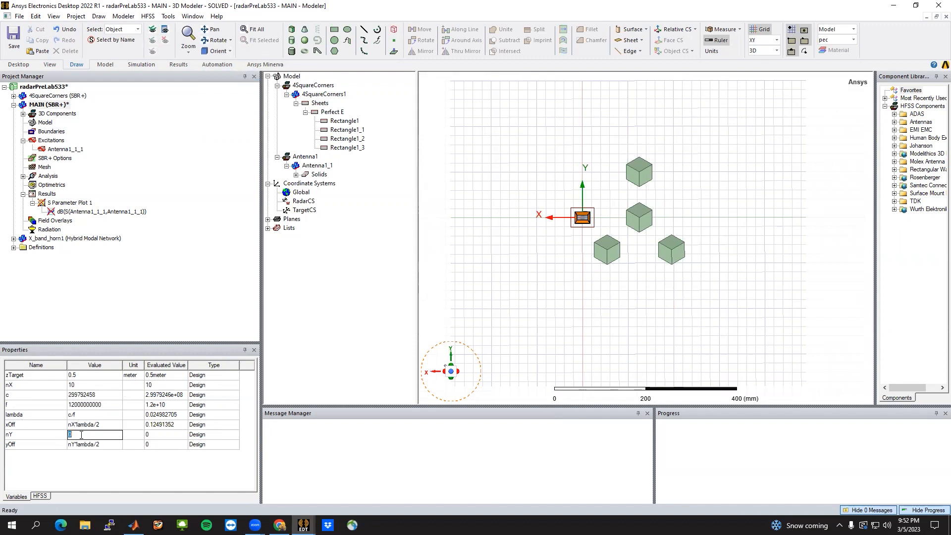
type("10")
key("Return")
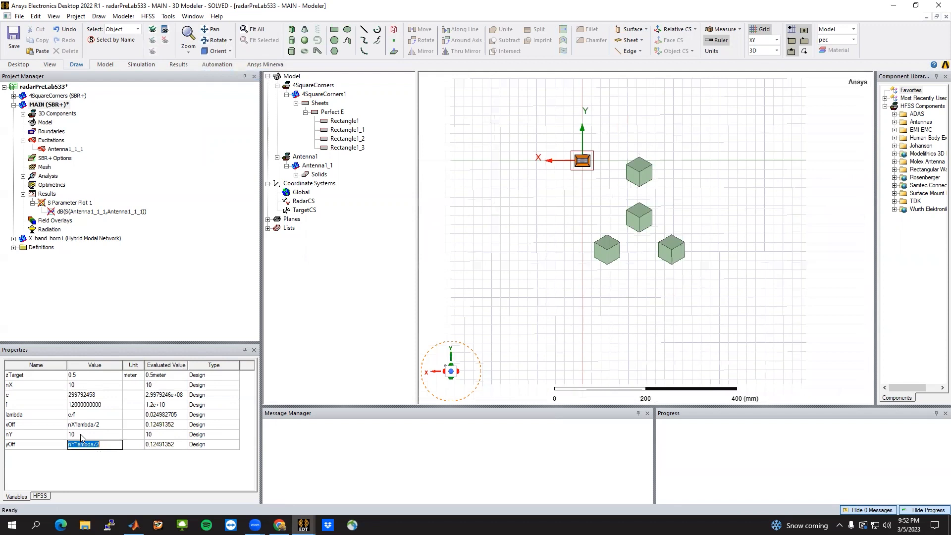
Set the design variable nY to -10 and check the shifted horn against the four corners.
left_click(81, 435)
type("-10")
key("Return")
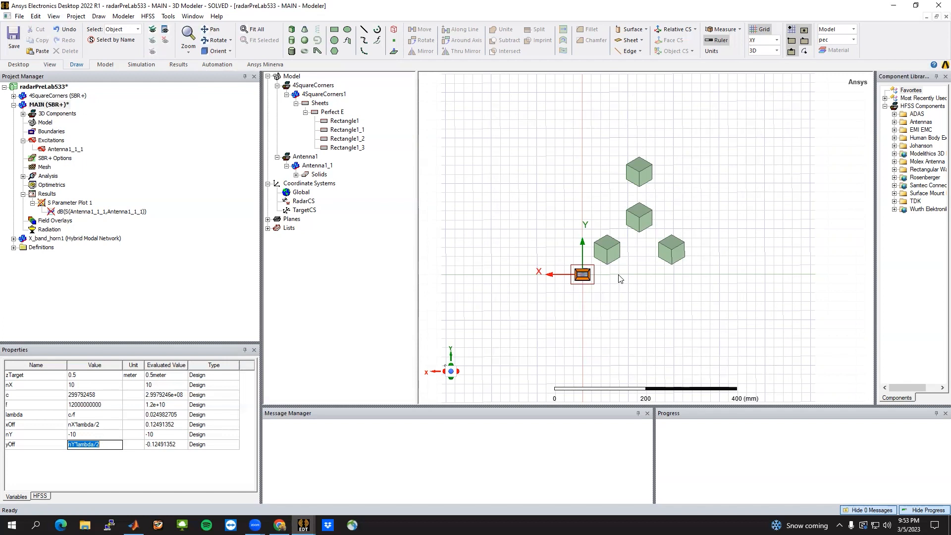
left_click(511, 213)
mouse_move(661, 272)
left_mouse_down("alt")
mouse_move(732, 274)
mouse_move(662, 277)
mouse_move(661, 289)
left_mouse_up("alt")
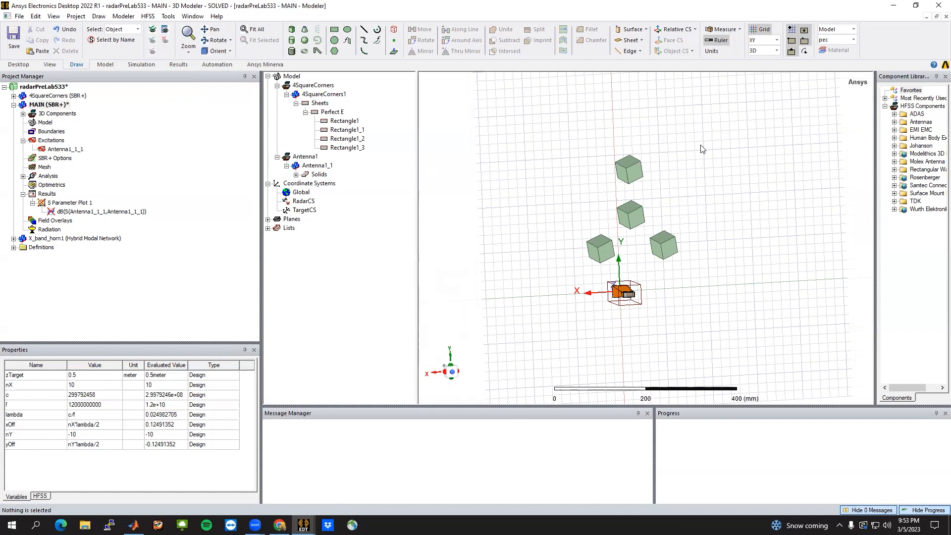
Create a parametric setup and add a linear-step sweep of nX from -10 to 10 with step 1.
right_click(55, 186)
mouse_move(99, 204)
left_click(232, 204)
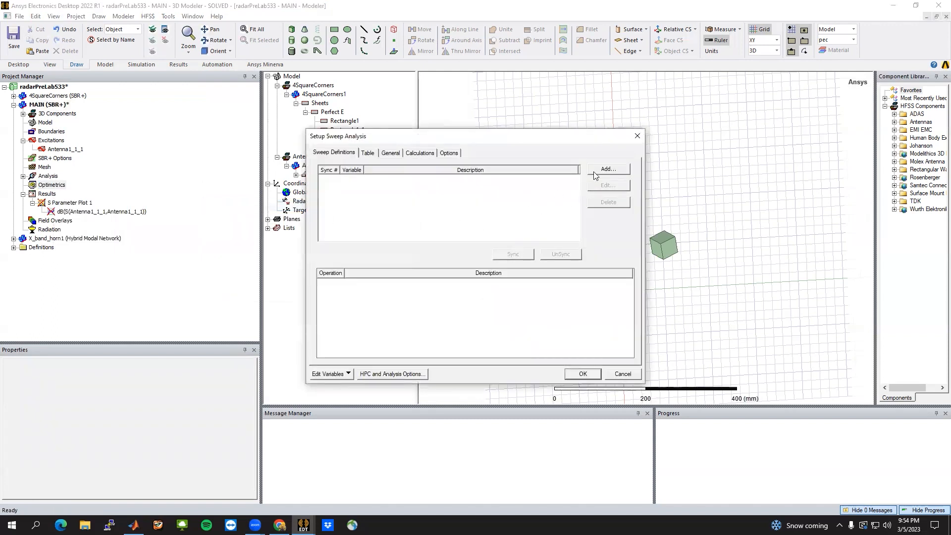
left_click(595, 172)
left_click(438, 206)
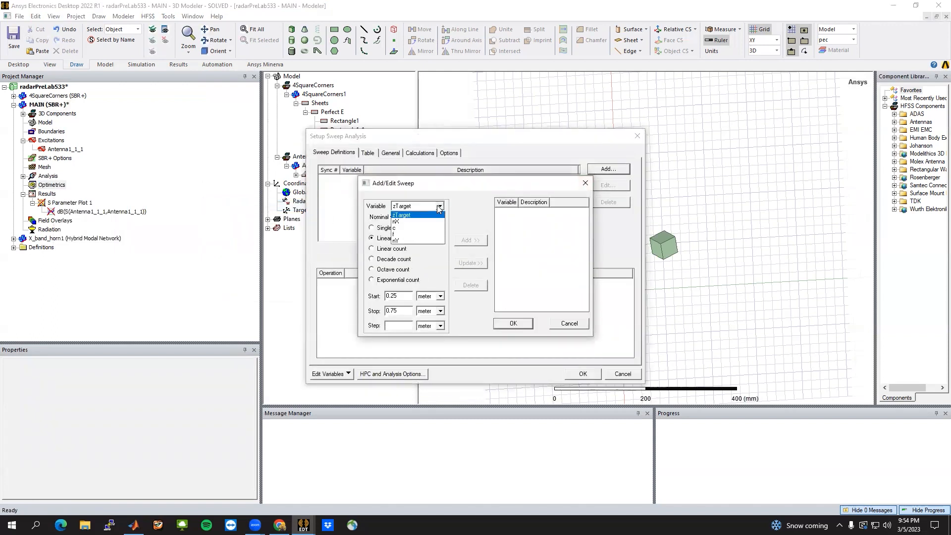
left_click(396, 221)
left_click(404, 294)
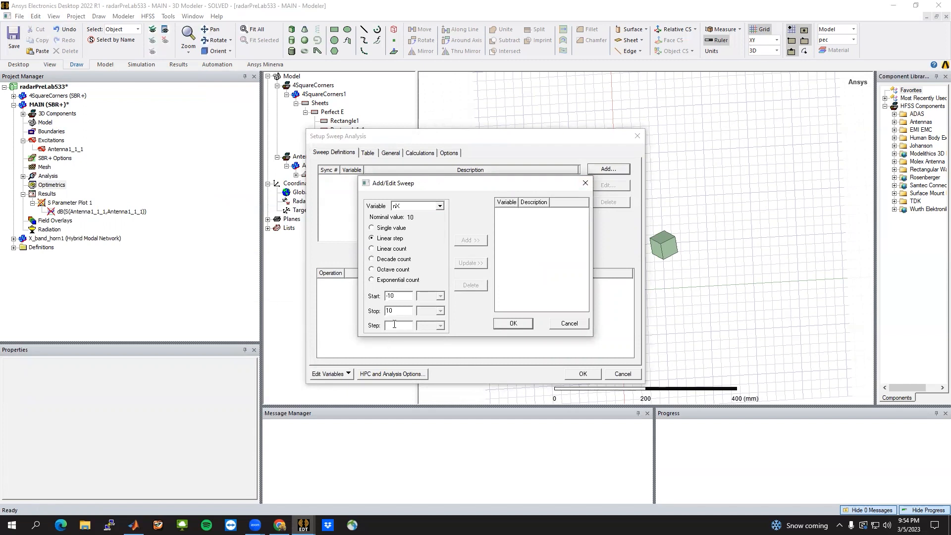
left_click(471, 241)
Add a linear-step sweep of nY from -10 to 10 with step 1 and accept the parametric setup.
left_click(439, 206)
left_click(430, 242)
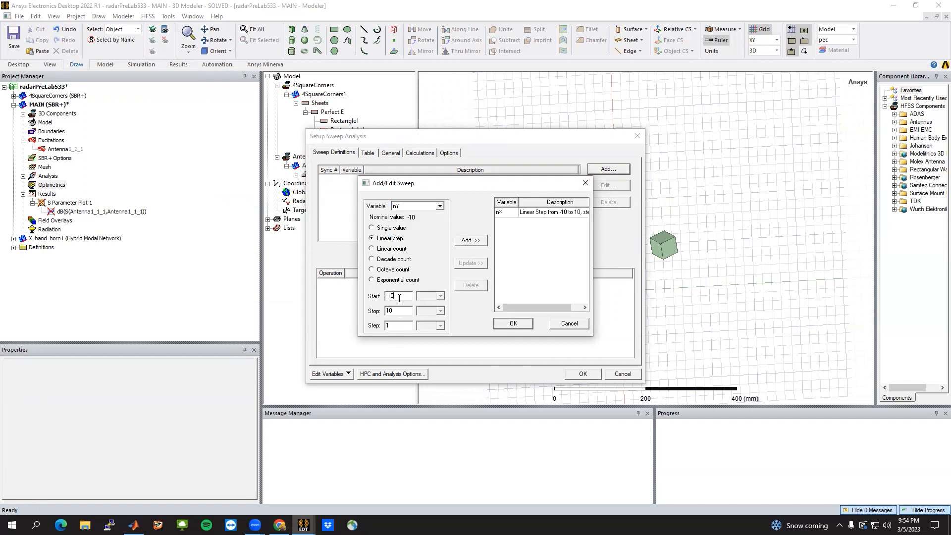
left_click(469, 241)
left_click(512, 324)
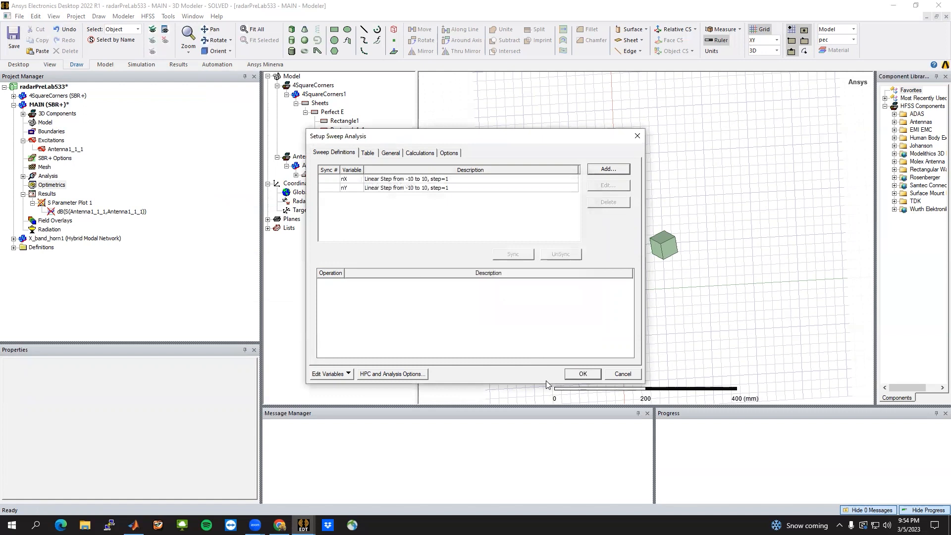
left_click(582, 375)
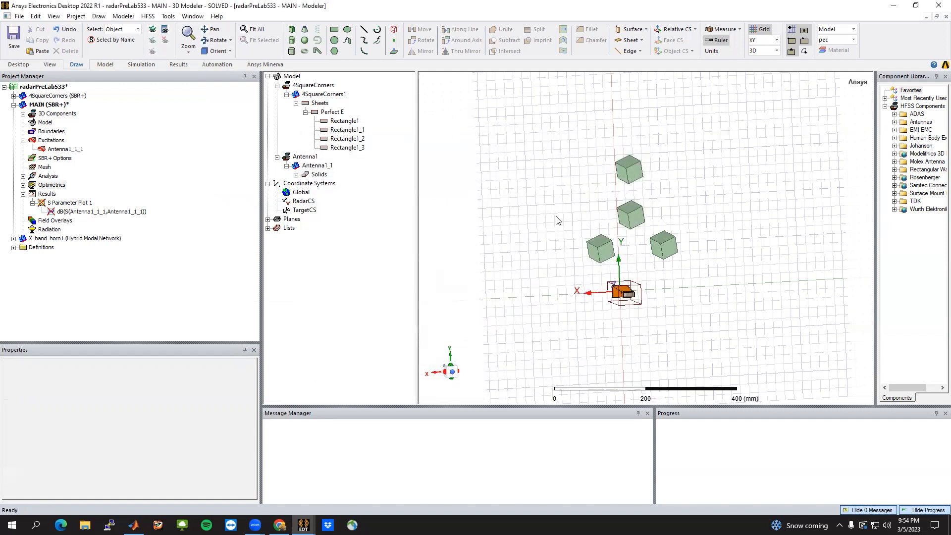
In MAIN's design settings, enable FRTM file export on completion and direct it to the RadarPreLab folder.
right_click(50, 106)
left_click(109, 292)
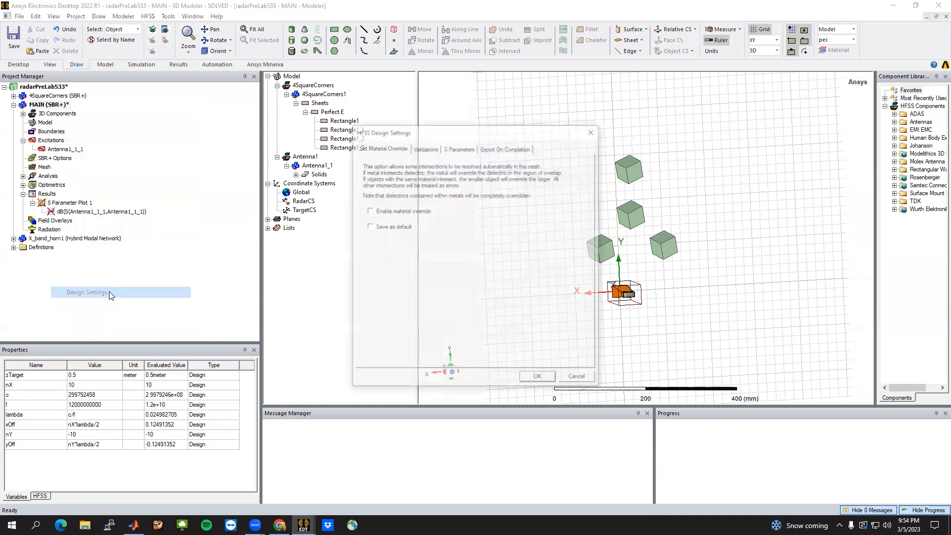
left_click(504, 147)
left_click(392, 169)
left_click(382, 195)
left_click(560, 195)
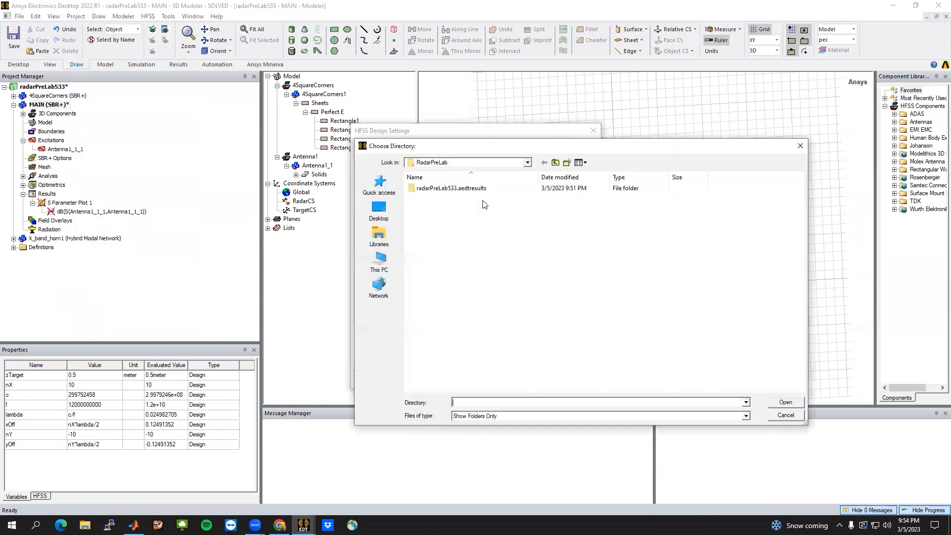
left_click(785, 402)
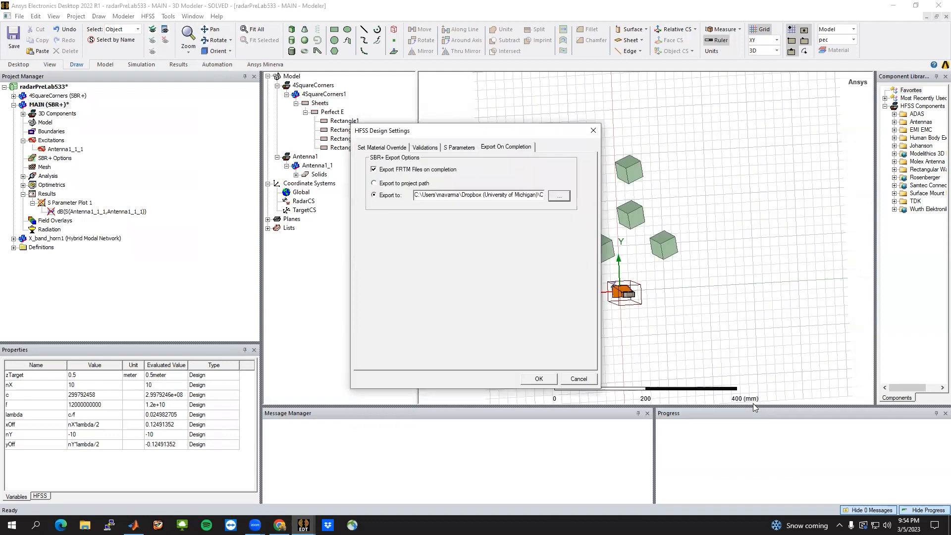
left_click(539, 380)
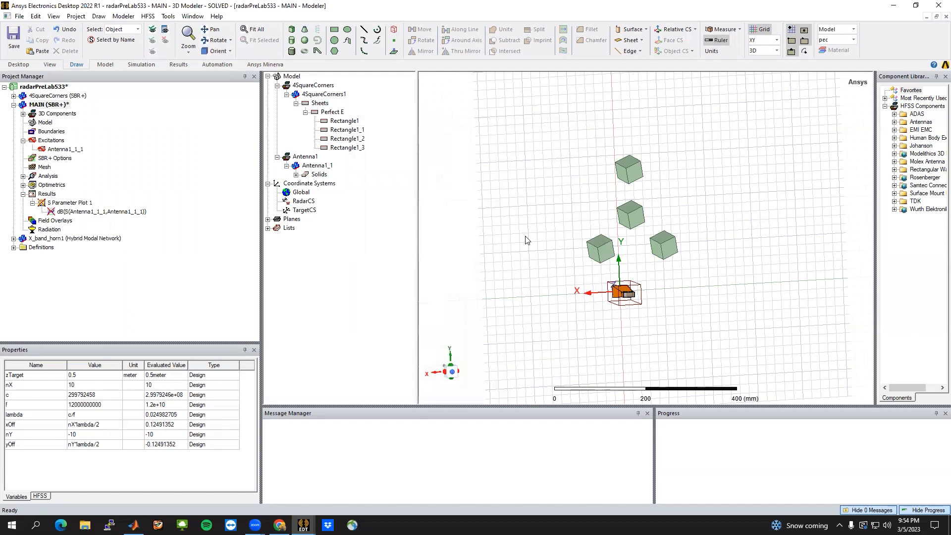
Delete the parametric sweep setup from the MAIN design's Optimetrics.
middle_click_drag(691, 279, 849, 234)
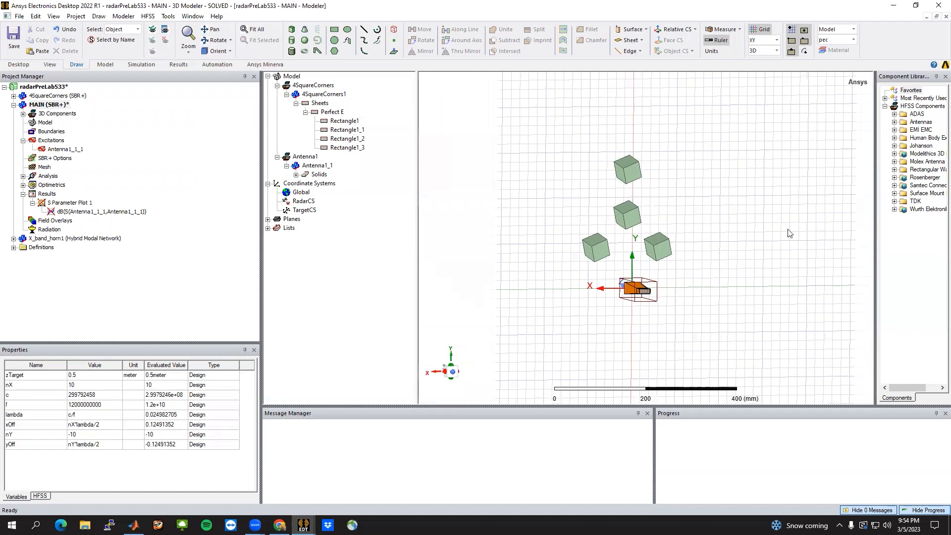
left_click(24, 185)
right_click(55, 192)
left_click(79, 234)
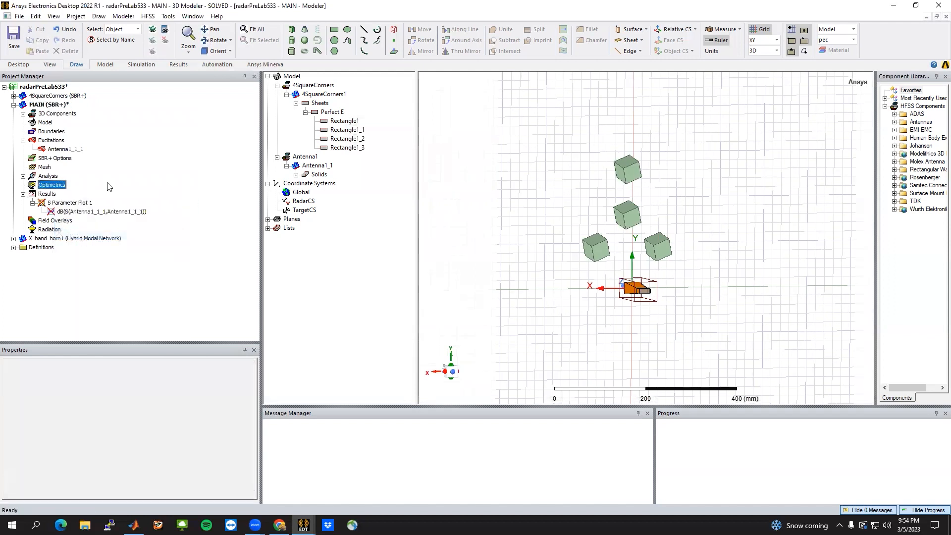
Turn off FRTM file export on completion in the MAIN design settings.
right_click(43, 104)
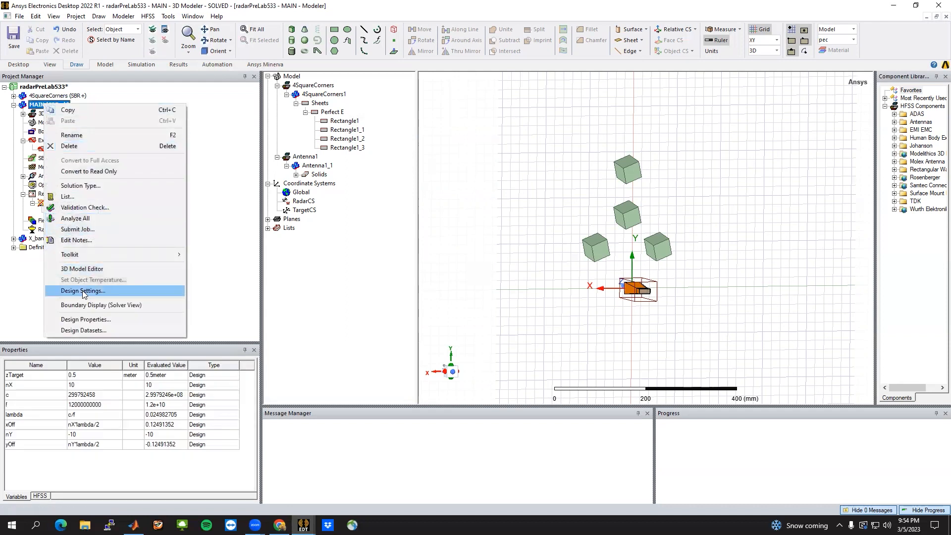
left_click(83, 291)
left_click(510, 147)
left_click(374, 170)
left_click(538, 380)
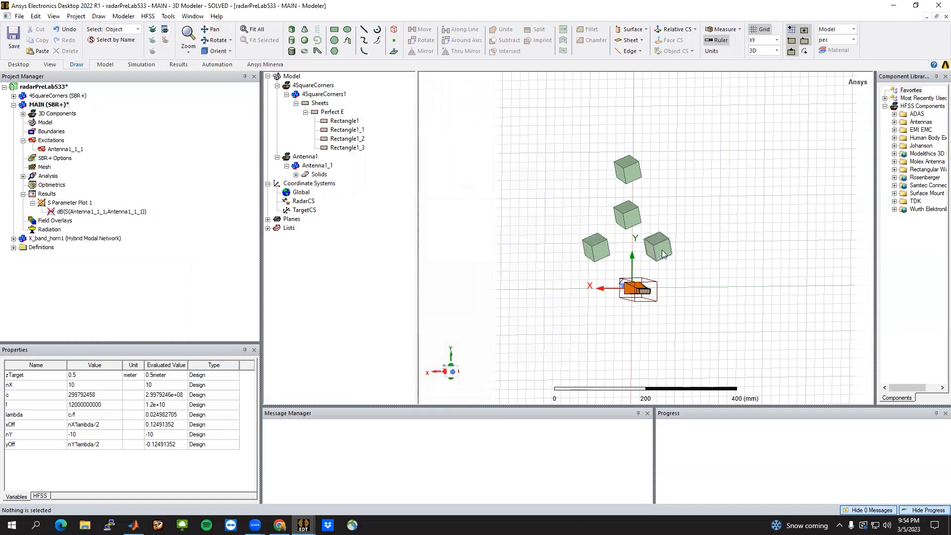
Narrow the project and model trees to enlarge the modelling area, and widen the Value column of the variables table.
mouse_move(646, 237)
left_mouse_down("alt")
mouse_move(555, 257)
mouse_move(629, 266)
left_mouse_up("alt")
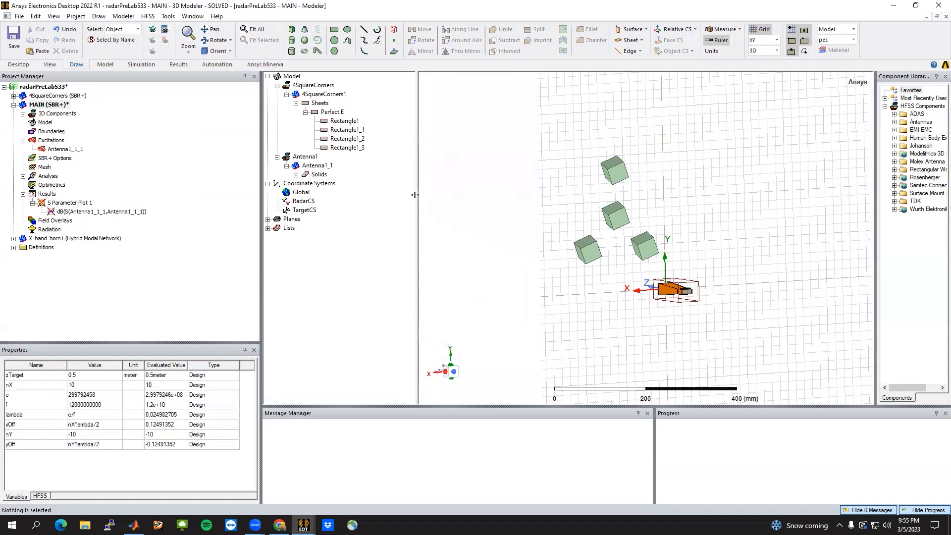
left_click_drag(416, 197, 368, 195)
left_click_drag(259, 180, 179, 178)
left_click_drag(285, 200, 300, 199)
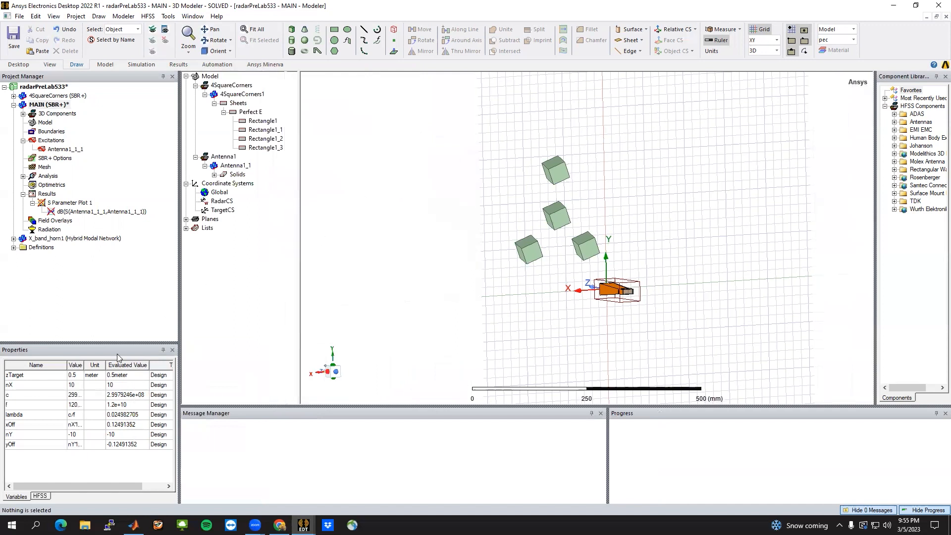
left_click_drag(67, 364, 90, 365)
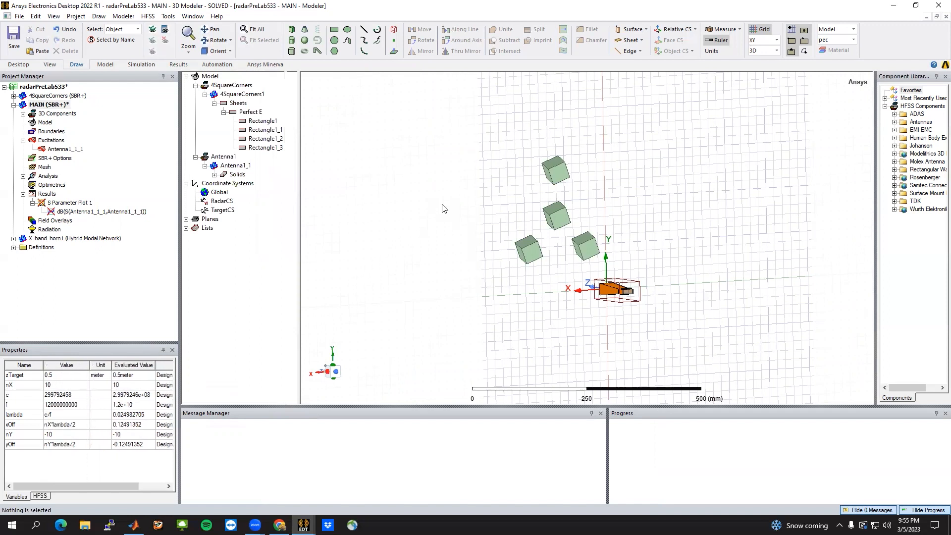
Start recording a script to an IronPython file named Sar_script.
left_click(164, 17)
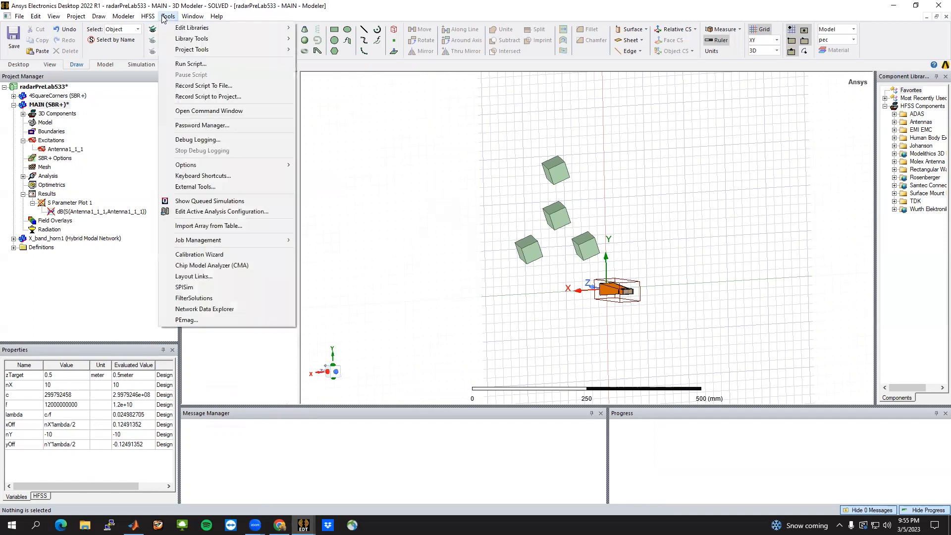
left_click(195, 87)
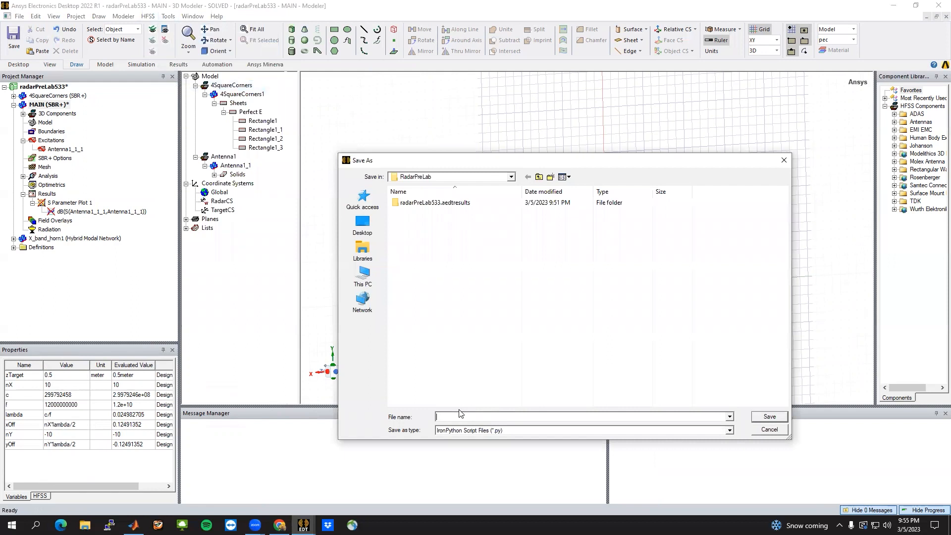
type("Sar_script")
key("Return")
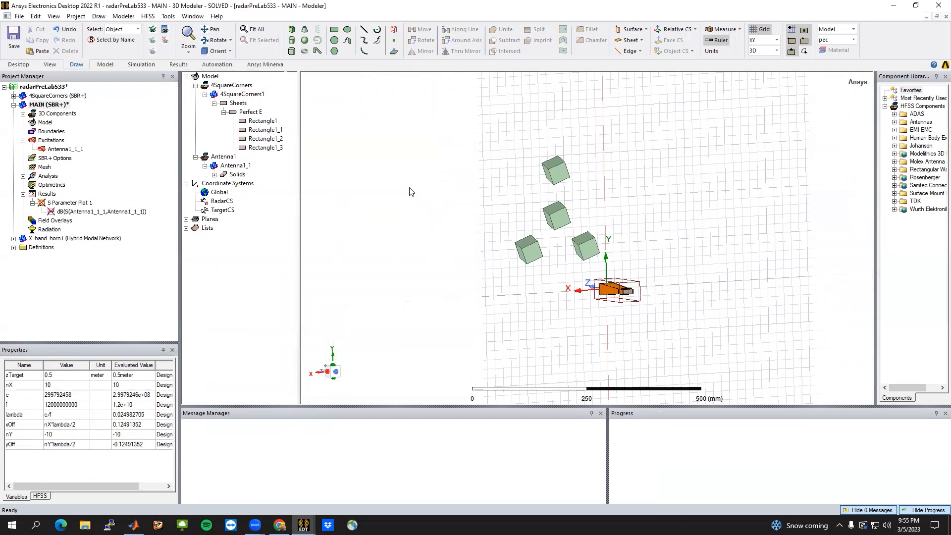
Set the MAIN design variables nX and nY to 0.
left_click(50, 106)
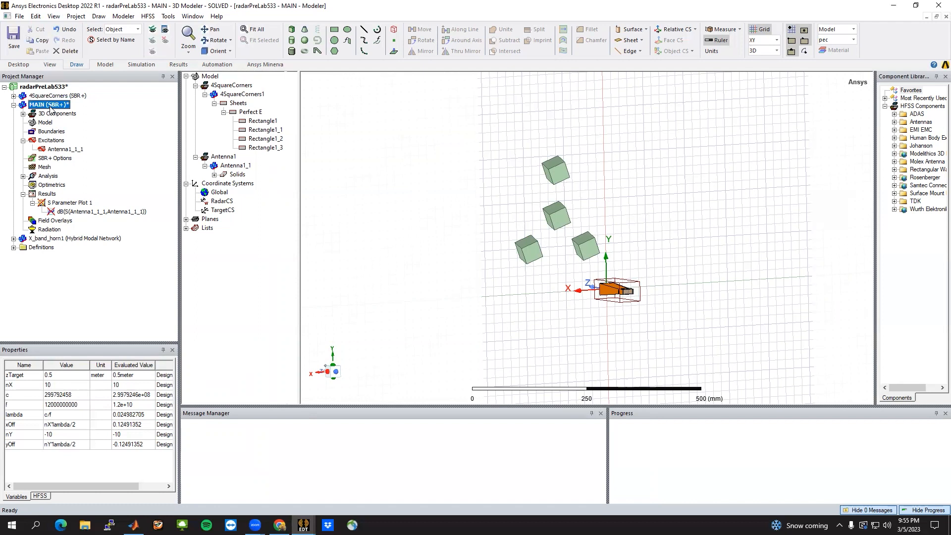
left_click(59, 385)
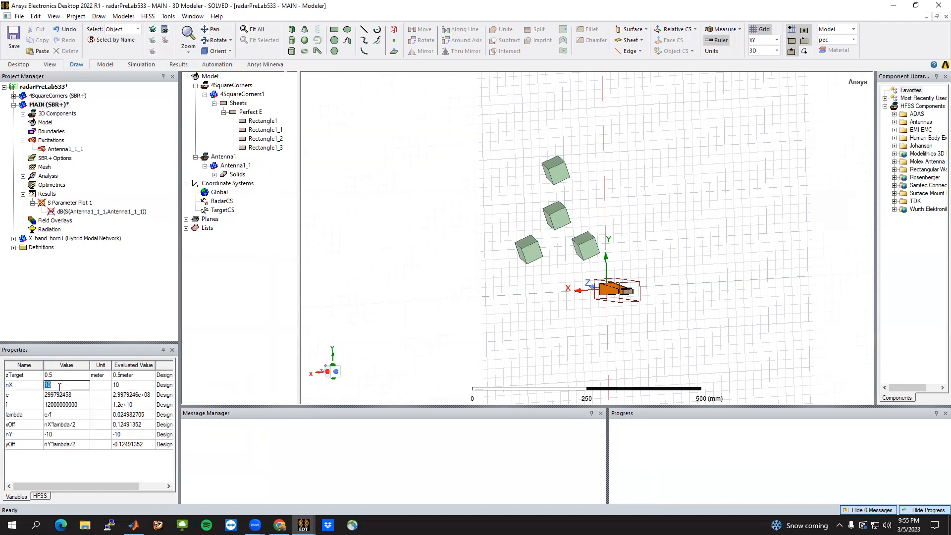
type("0")
key("Tab")
left_click(53, 435)
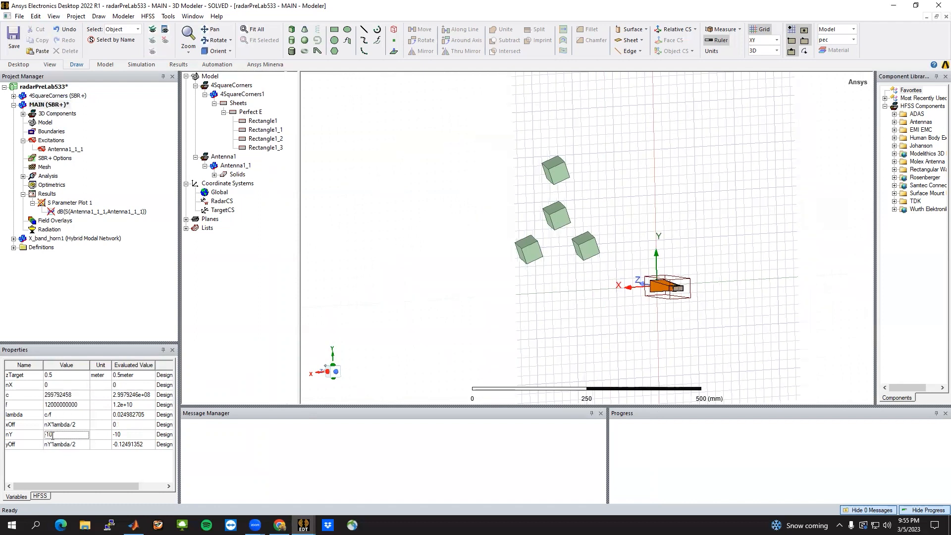
type("0")
key("Tab")
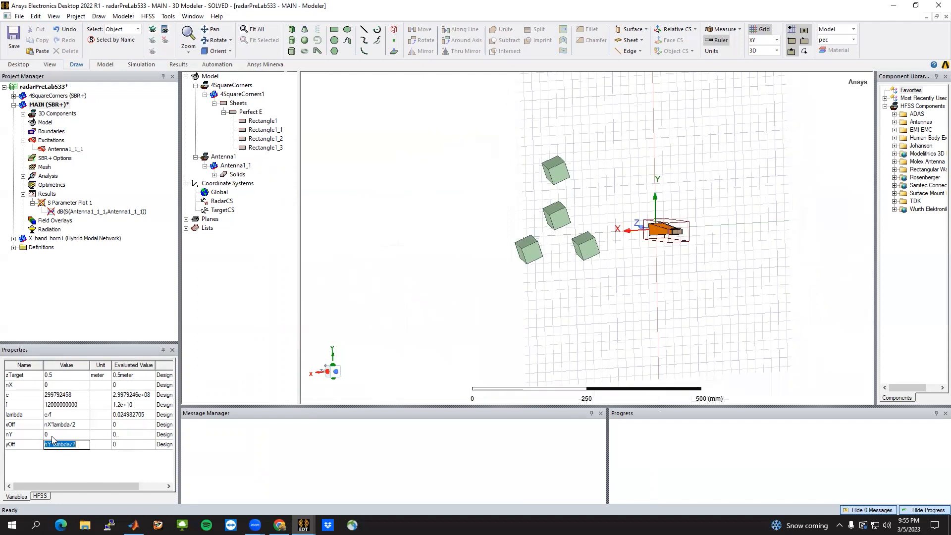
Run a validation check on the MAIN design and analyze all setups.
left_click(141, 64)
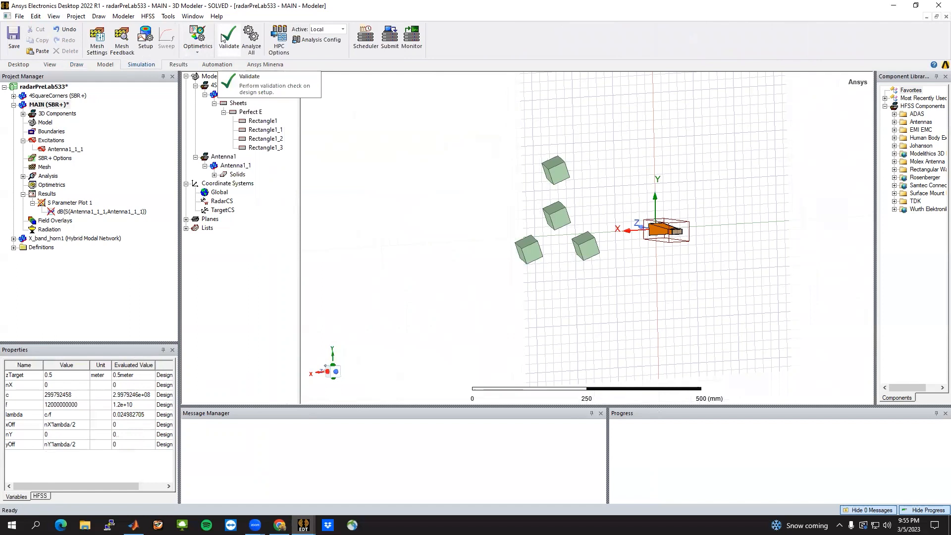
left_click(222, 39)
left_click(451, 302)
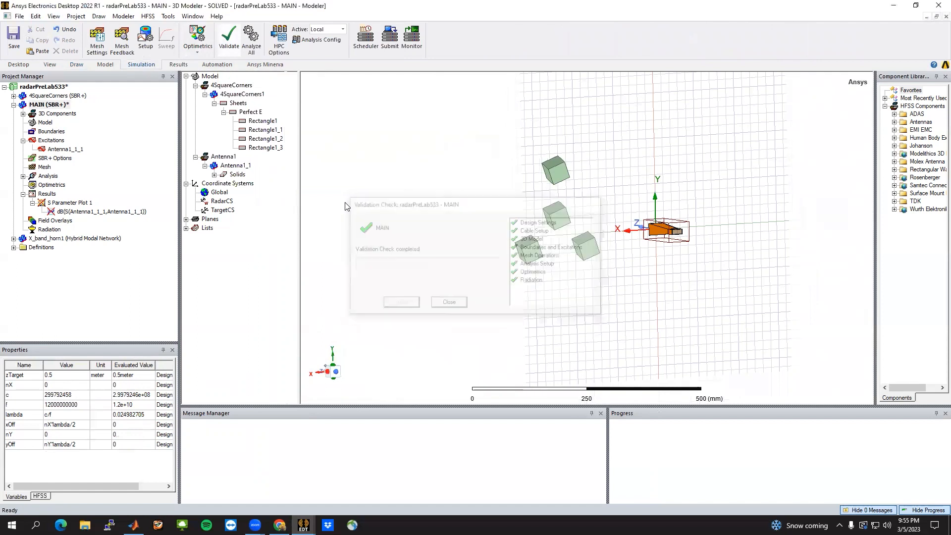
left_click(253, 44)
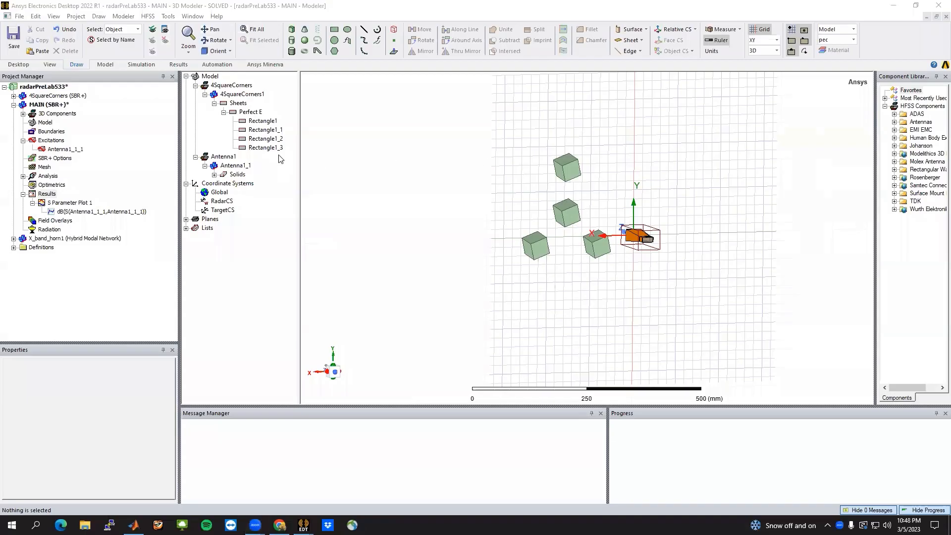
Create a rectangular plot of the real part of S(Antenna1_1_1,Antenna1_1_1) and add its imaginary part as a second trace.
right_click(48, 196)
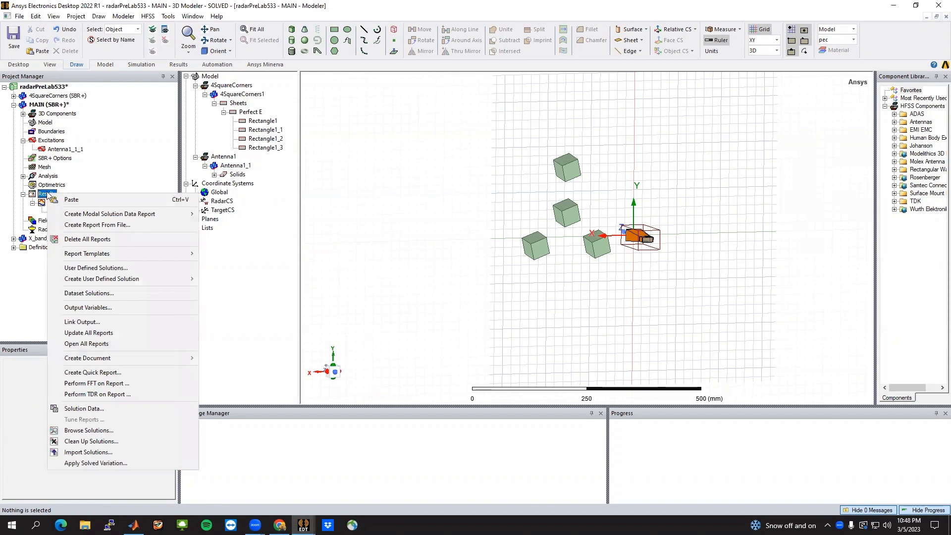
mouse_move(109, 214)
left_click(228, 213)
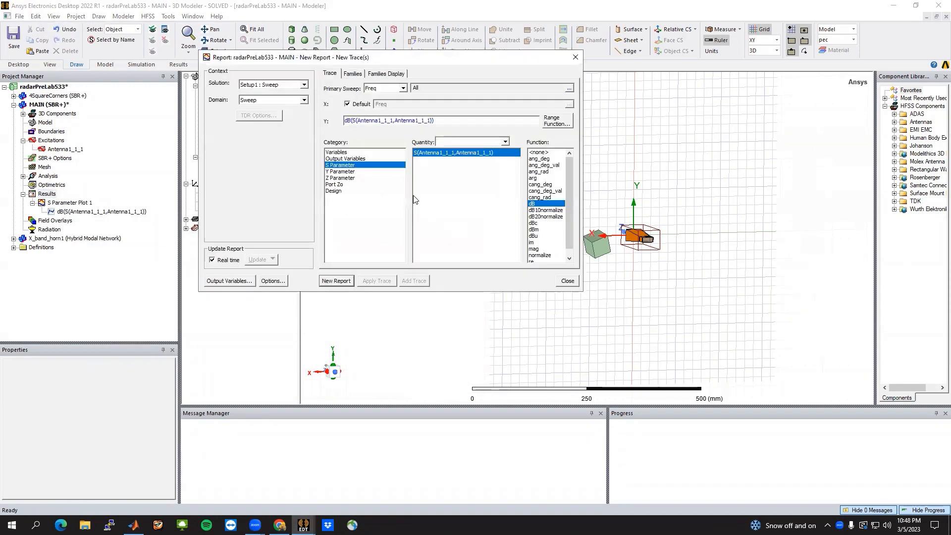
left_click_drag(570, 219, 569, 228)
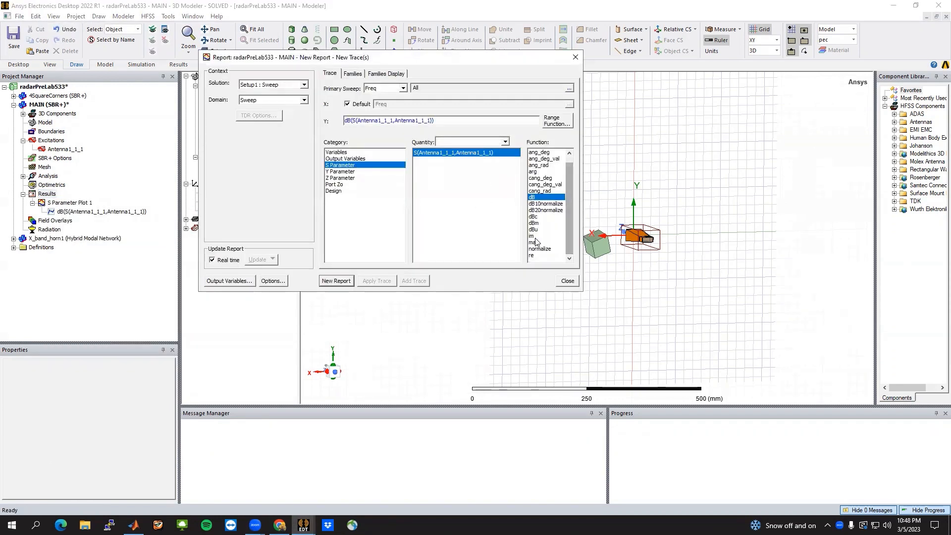
left_click(531, 255)
left_click(336, 281)
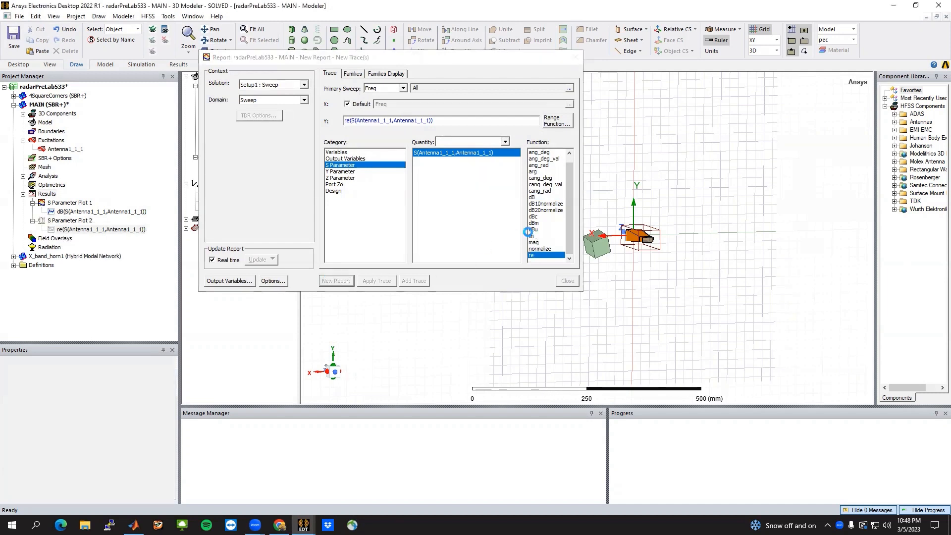
left_click(531, 236)
left_click(414, 280)
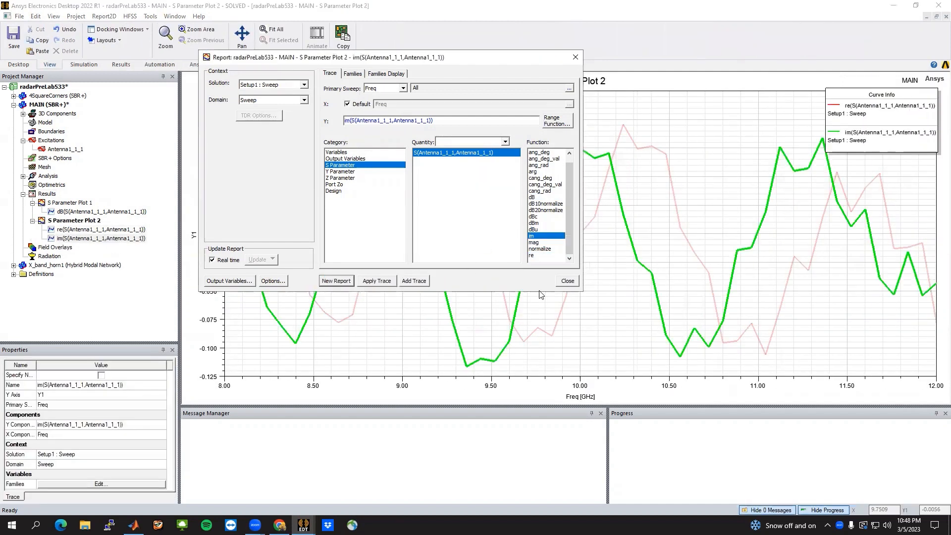
left_click(567, 281)
Rename the new real and imaginary S-parameter plot to S11_complex.
left_click(60, 220)
left_click(60, 375)
type("S11_complex")
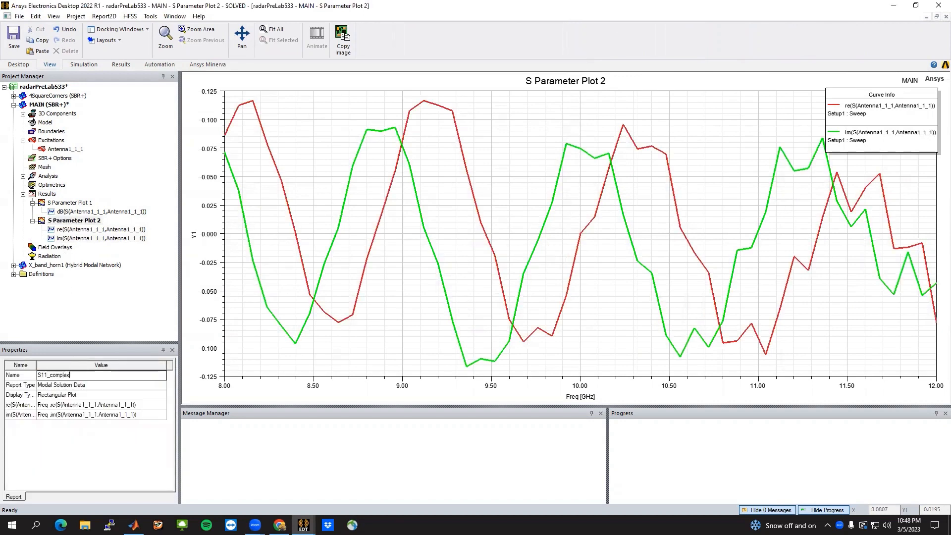
key("Return")
Start recording a script to the Sar_script Python file in the RadarPreLab folder, replacing the existing file.
double_click(56, 105)
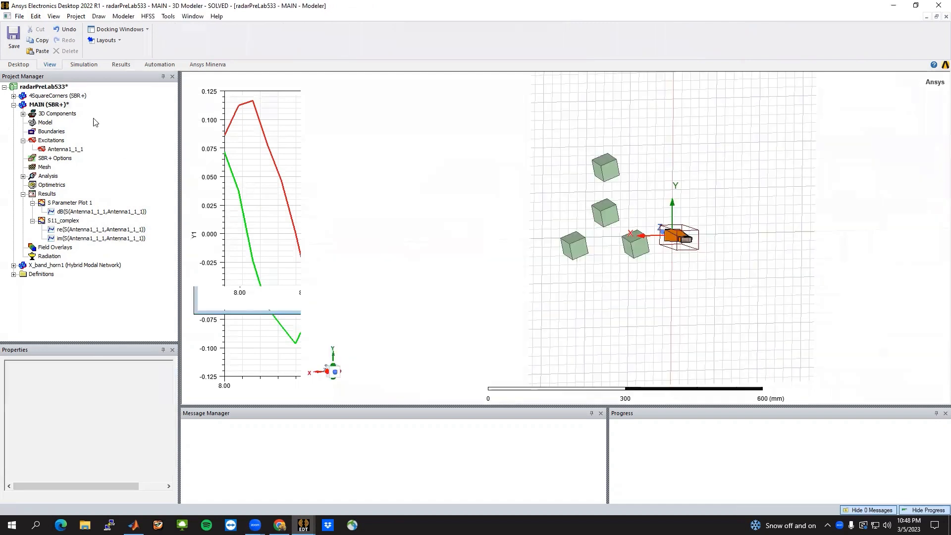
left_click(170, 17)
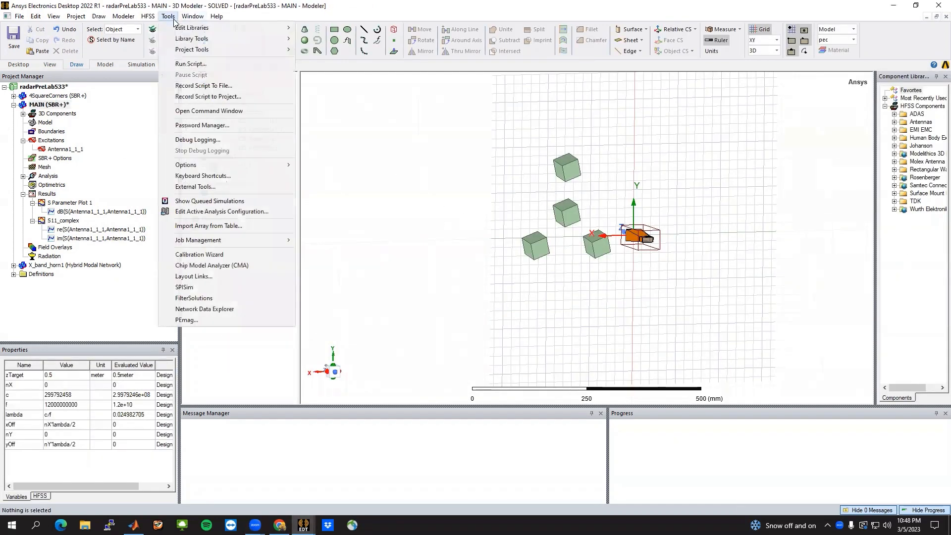
left_click(203, 85)
double_click(406, 182)
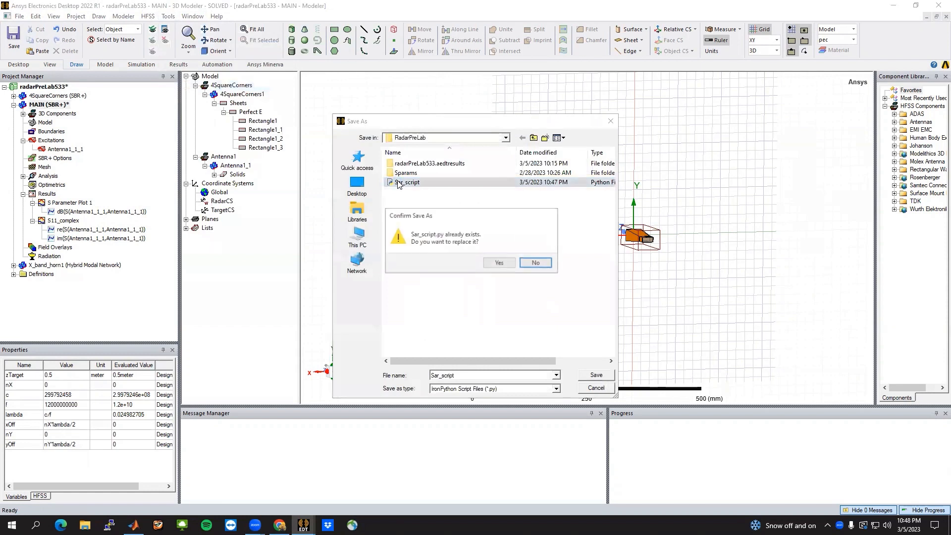
left_click(499, 263)
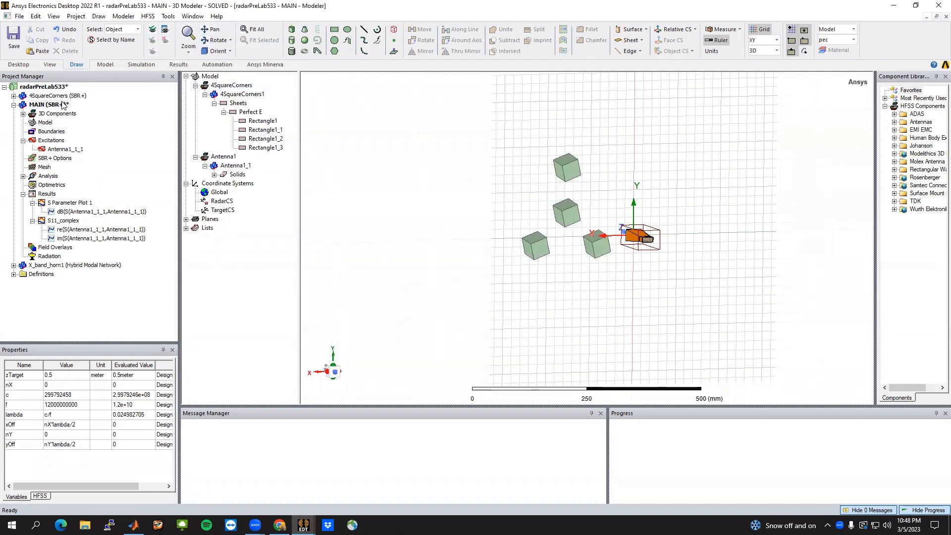
Set the MAIN design variables nX and nY to 1.
left_click(53, 385)
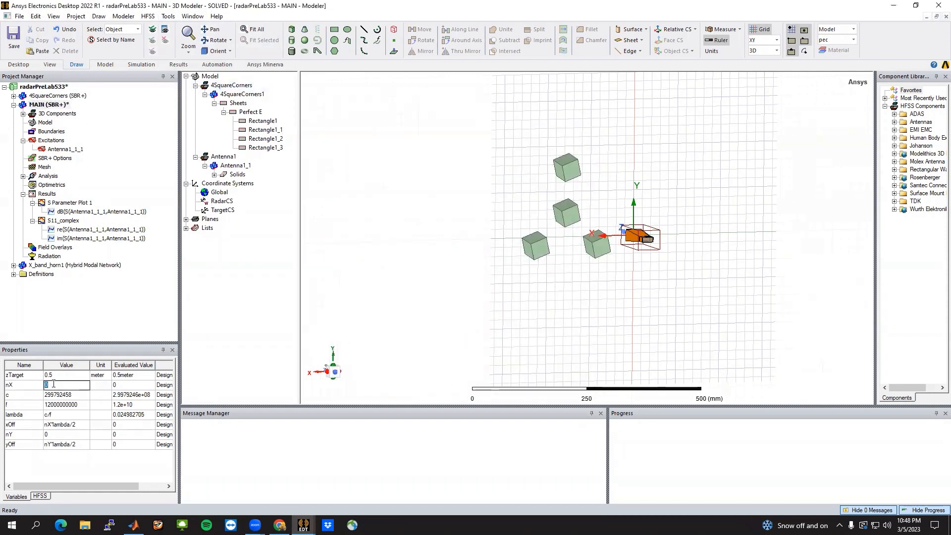
type("1")
key("Return")
left_click(54, 435)
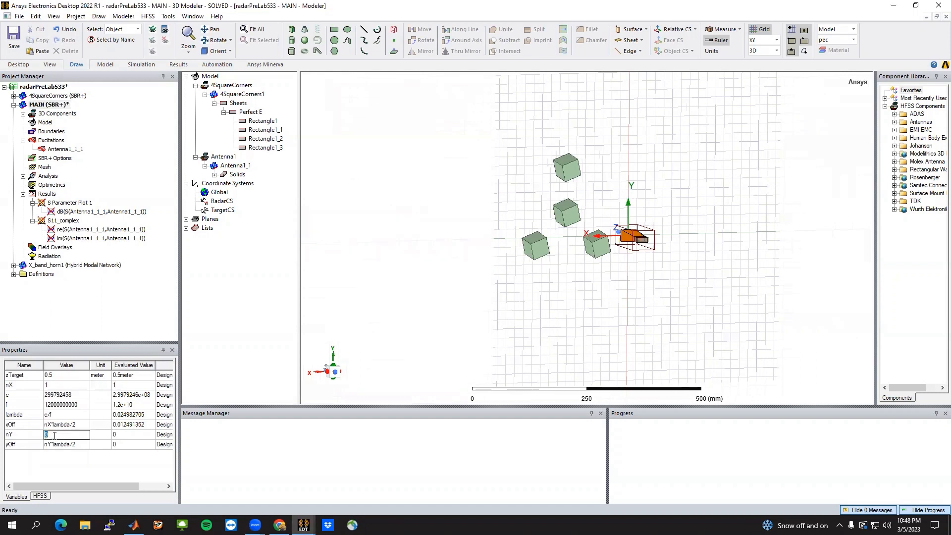
type("1")
key("Tab")
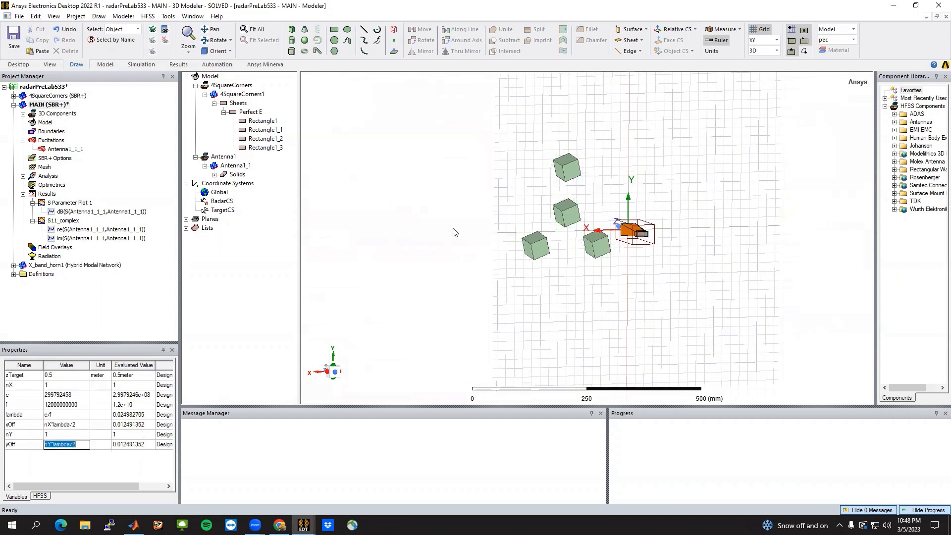
left_click(454, 233)
Validate the MAIN design with the new antenna offsets and analyze all its setups.
right_click(53, 219)
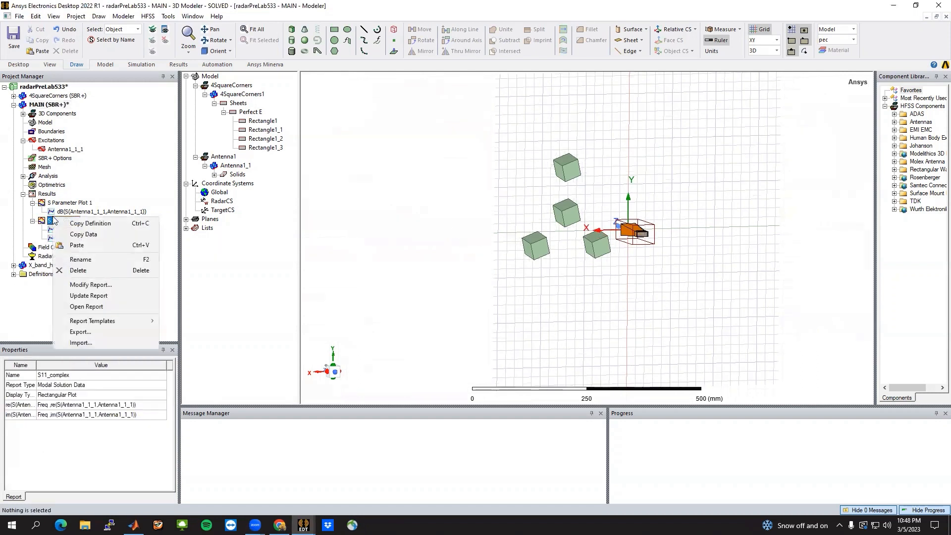
left_click(353, 122)
left_click(141, 65)
left_click(229, 37)
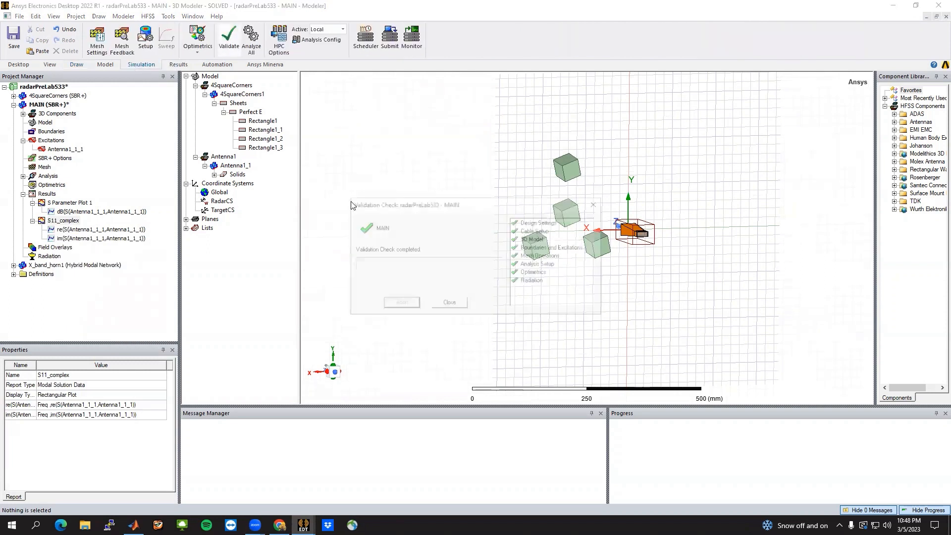
left_click(443, 306)
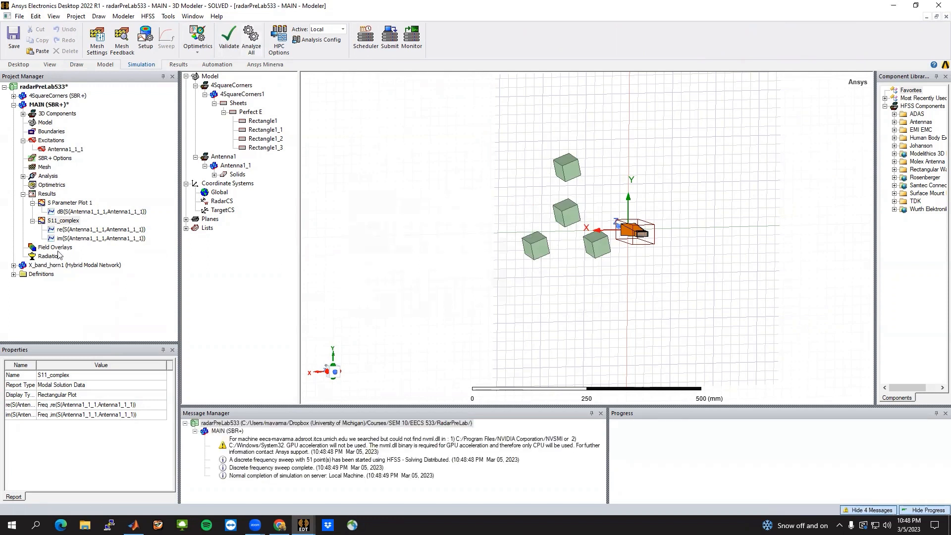
Export the S11_complex report as the comma-delimited file S11_complex in the Sparams folder.
right_click(55, 222)
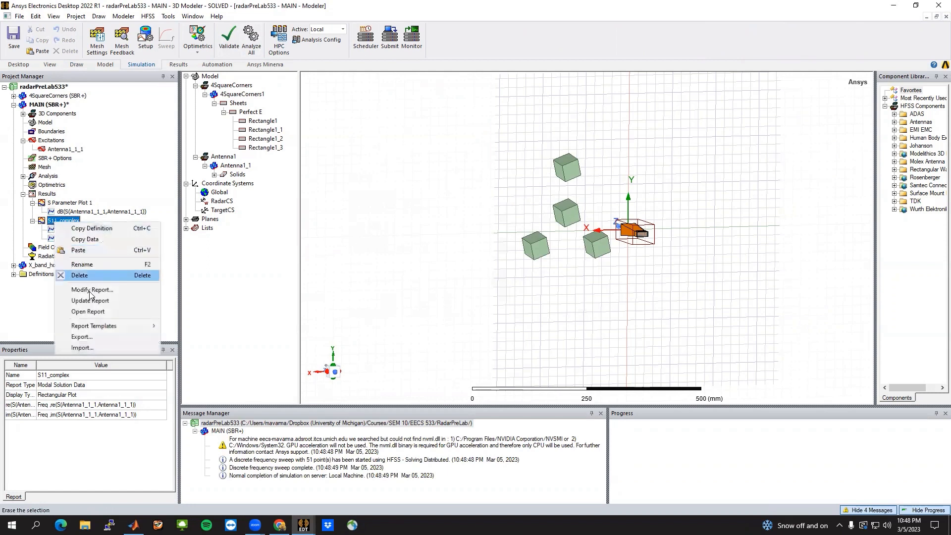
left_click(81, 337)
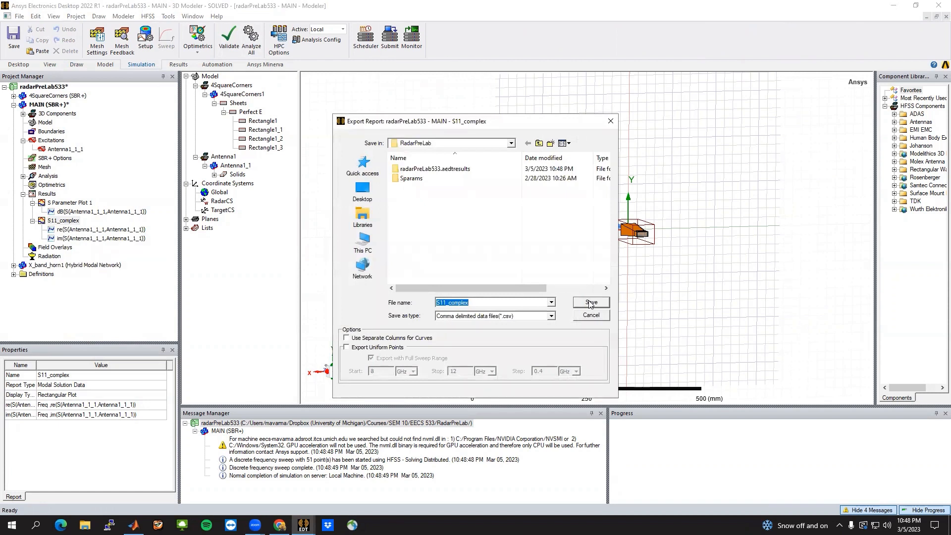
double_click(412, 179)
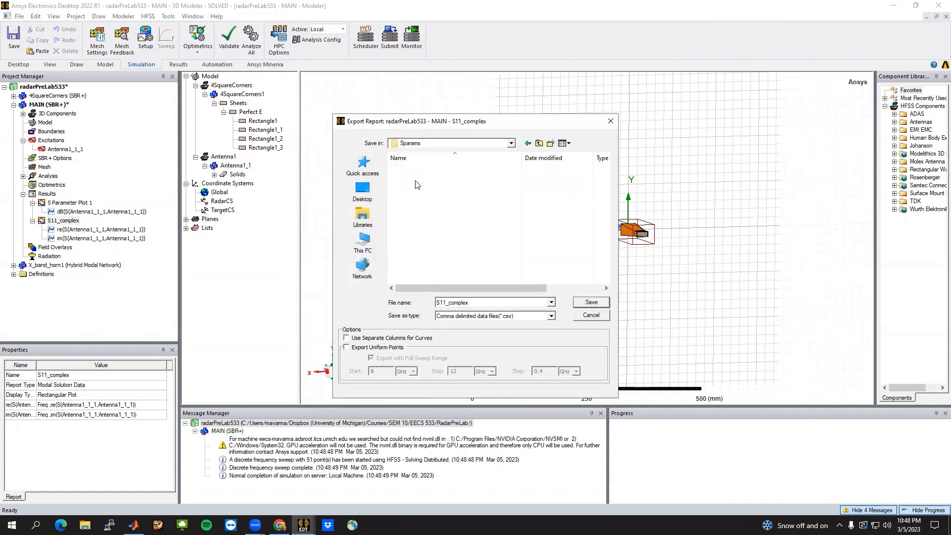
double_click(481, 302)
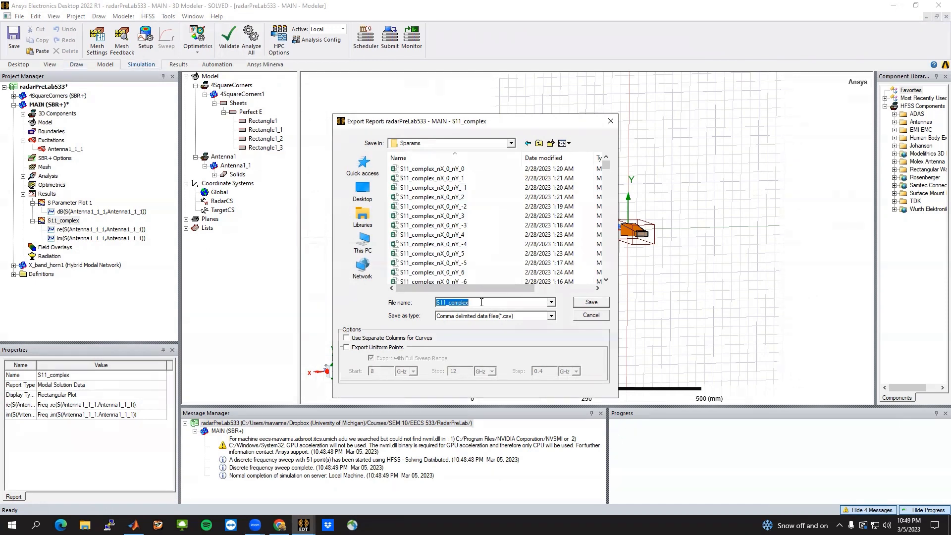
left_click(589, 302)
Stop the script recording, then switch to MATLAB and open Sar_script.py in the editor.
left_click(168, 16)
left_click(203, 86)
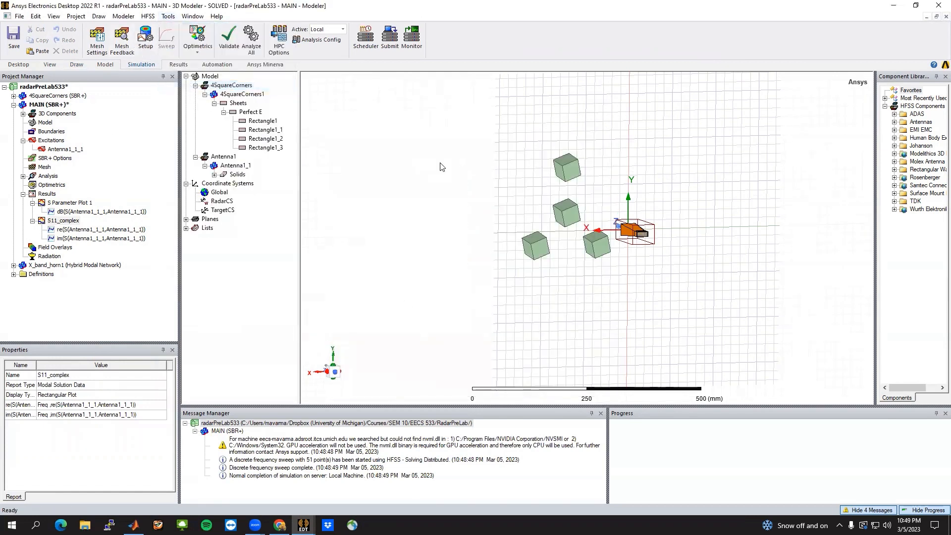
key("alt+Tab")
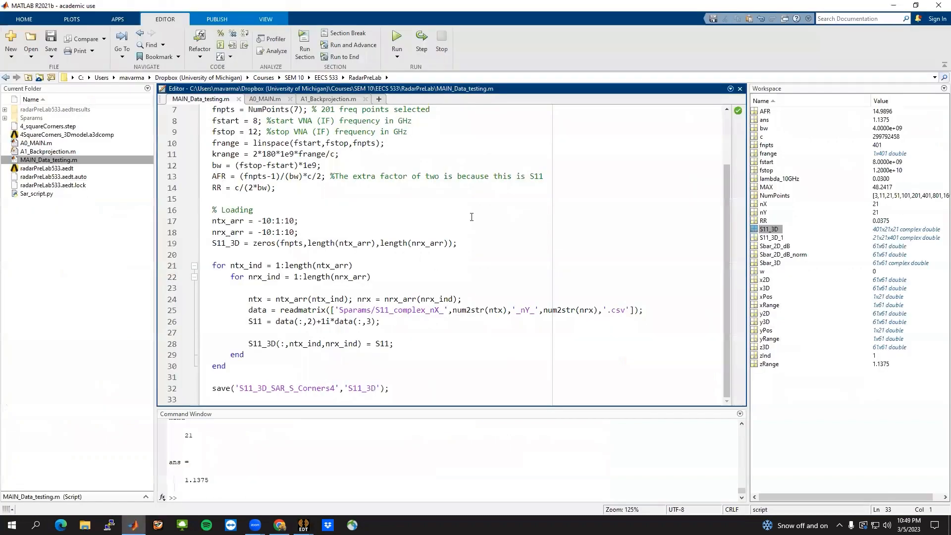
double_click(80, 194)
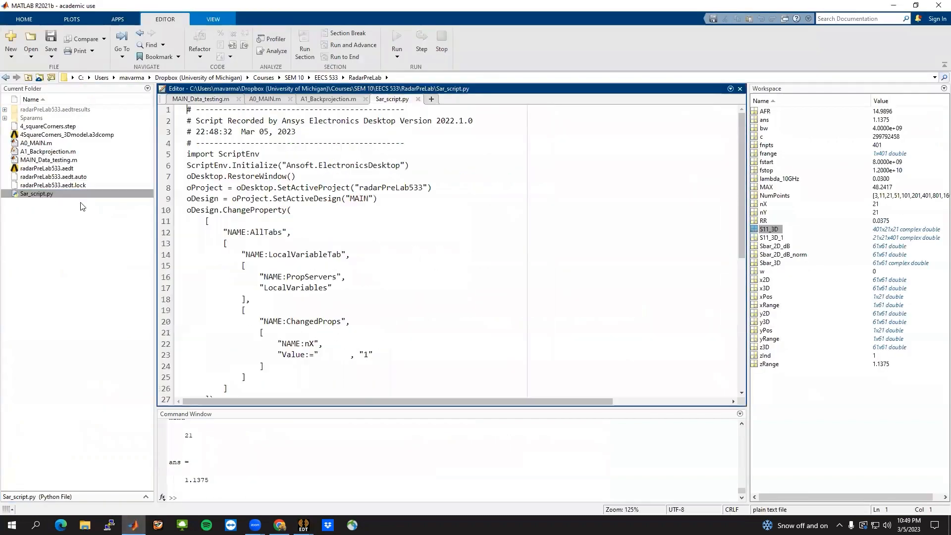
Review the recorded Sar_script.py from its header and nX/nY property changes through to the full S11_complex export command.
left_click_drag(292, 210, 173, 157)
left_click(292, 220)
scroll(346, 298, "down", 2)
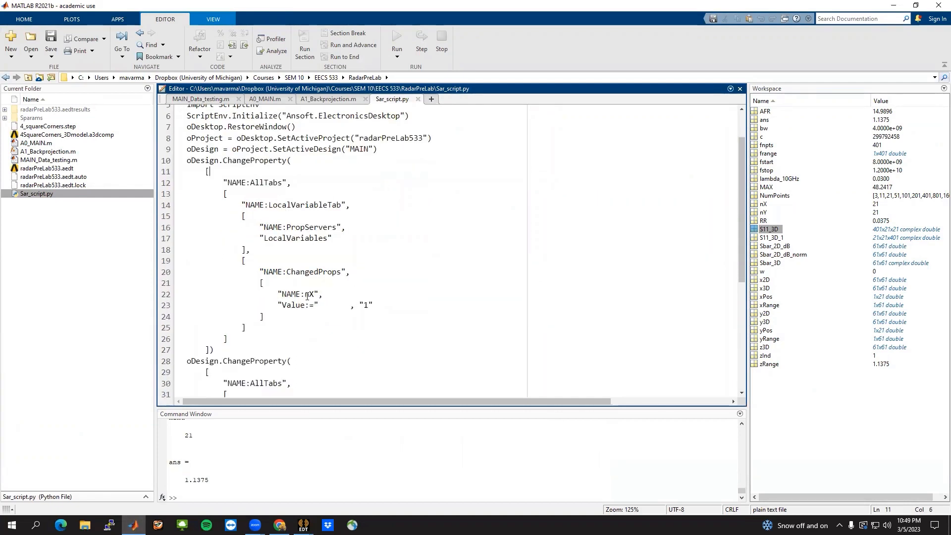
scroll(341, 345, "down", 7)
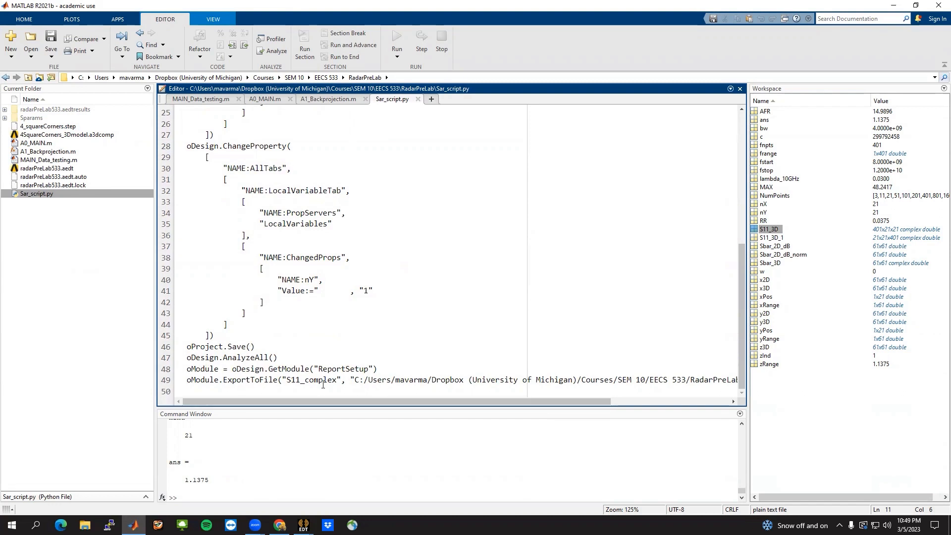
double_click(296, 380)
left_click_drag(288, 402, 470, 400)
left_click_drag(382, 401, 223, 396)
scroll(438, 332, "up", 9)
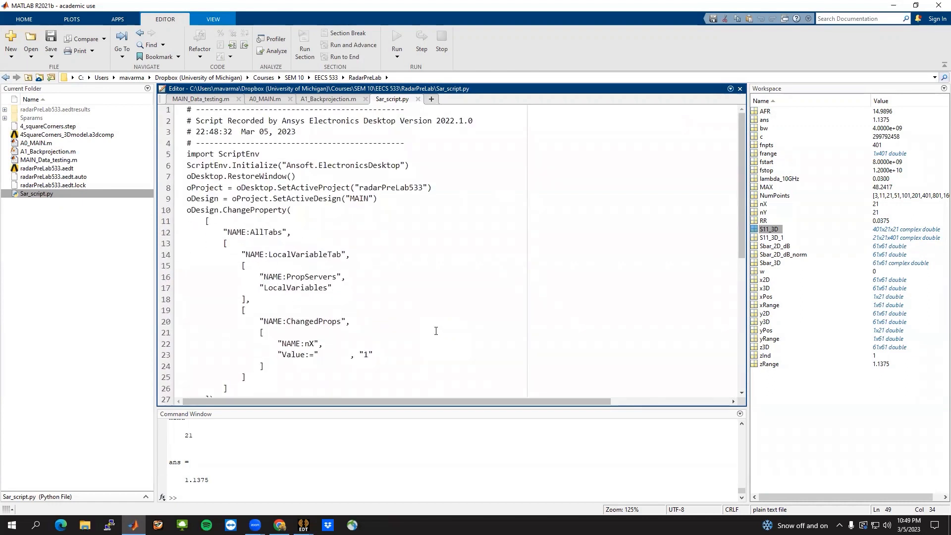
scroll(437, 326, "down", 8)
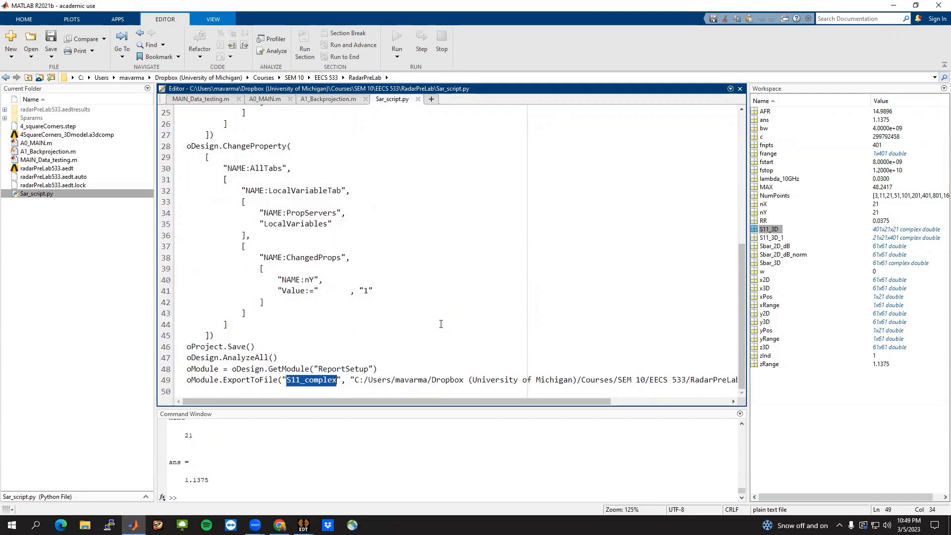
Look through the S11_complex CSV files in the Sparams folder, then collapse the folder.
left_click(5, 118)
scroll(133, 324, "down", 20)
scroll(133, 325, "up", 20)
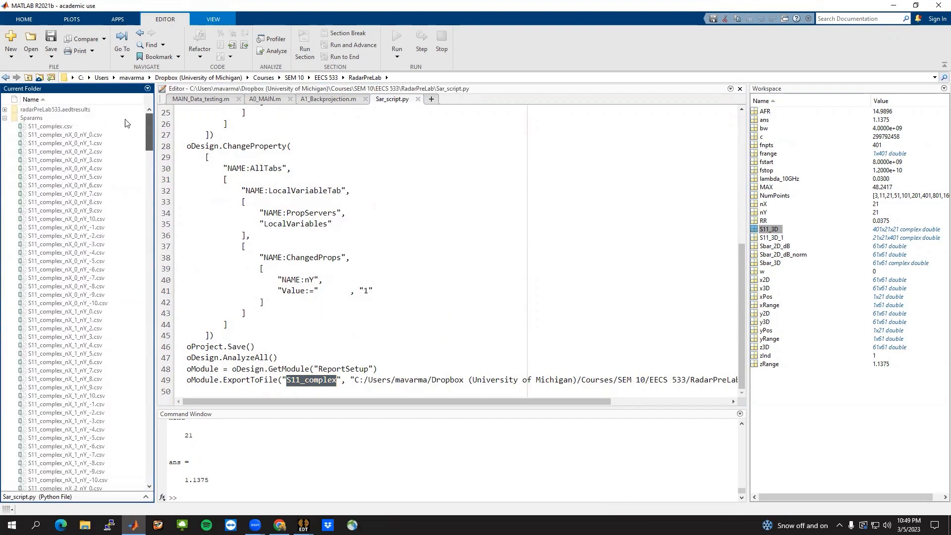
left_click(5, 118)
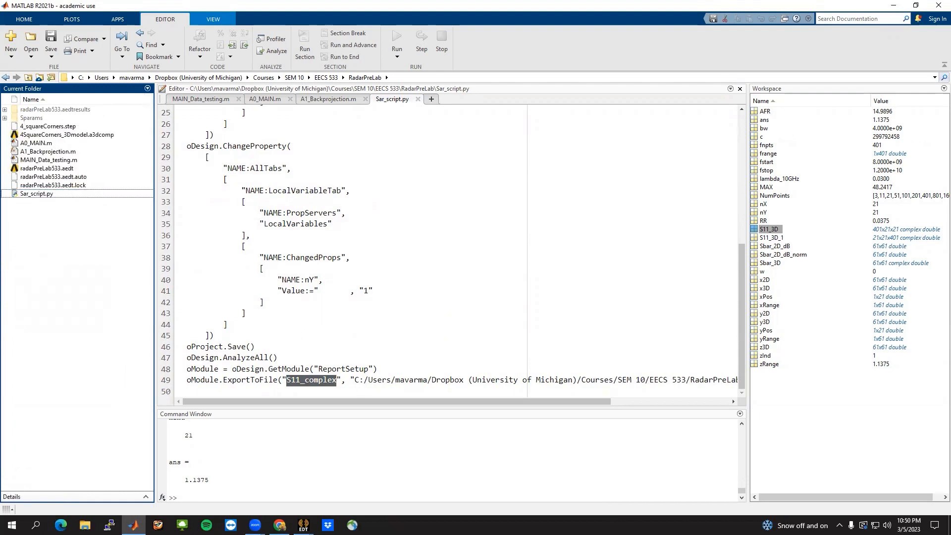
Switch to Ansys Electronics Desktop and examine the antenna's position relative to the four square targets.
mouse_move(304, 525)
left_click(289, 450)
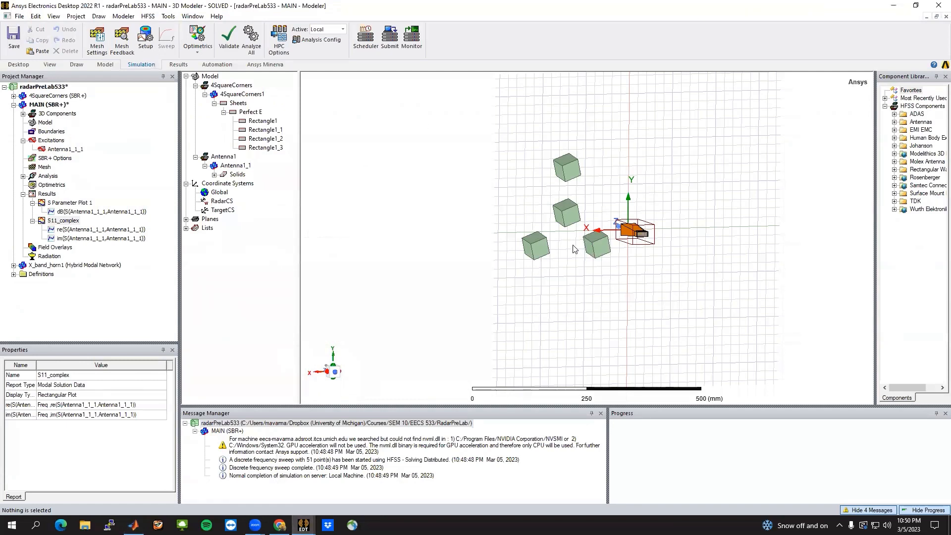
middle_click_drag(573, 246, 580, 241)
scroll(562, 214, "up", 3)
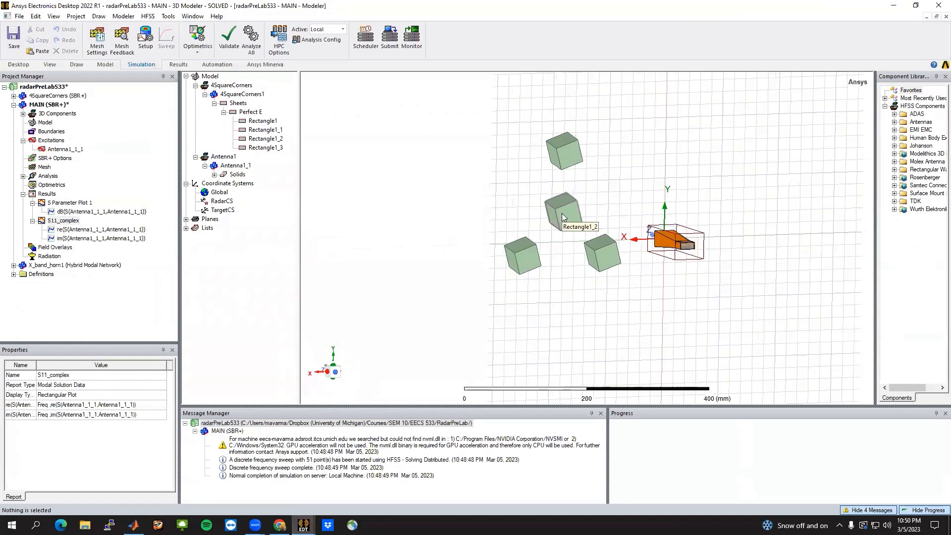
scroll(562, 216, "up", 2)
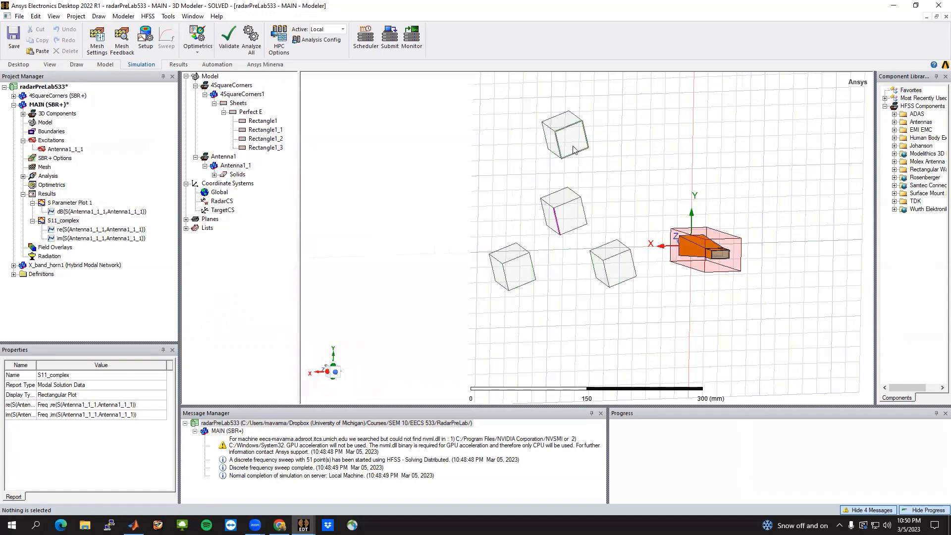
middle_click_drag(575, 150, 626, 182)
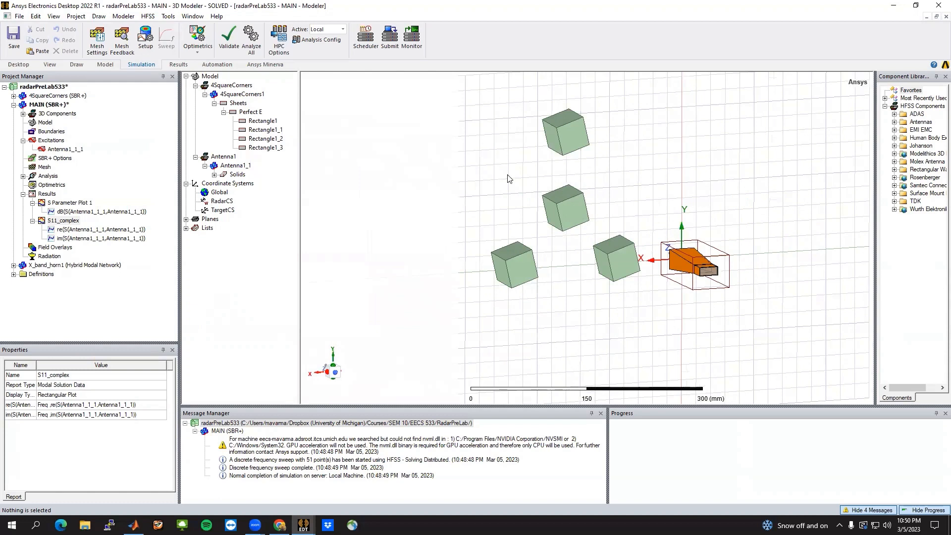
middle_click_drag(507, 175, 513, 177)
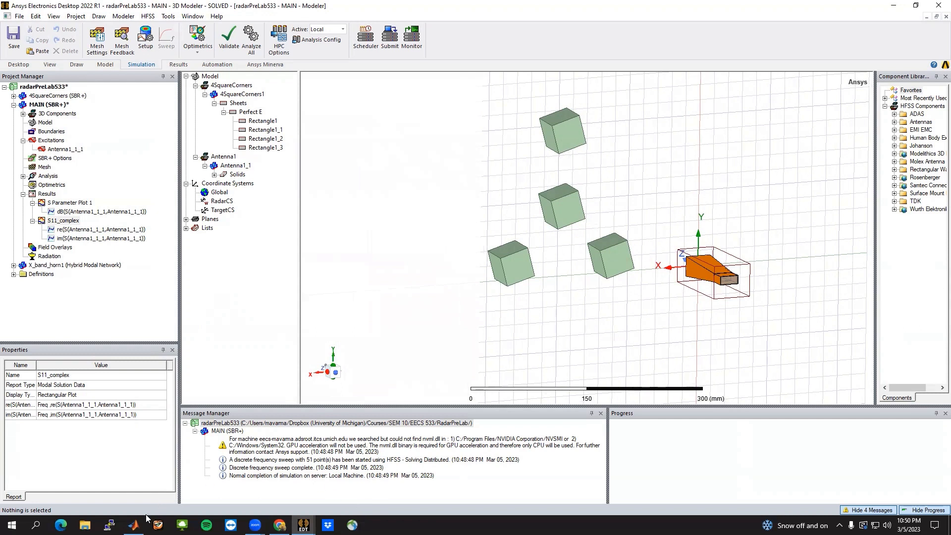
Return to MATLAB and examine Sar_script.py for the nX and nY assignments and the save, analyze and export commands.
mouse_move(134, 524)
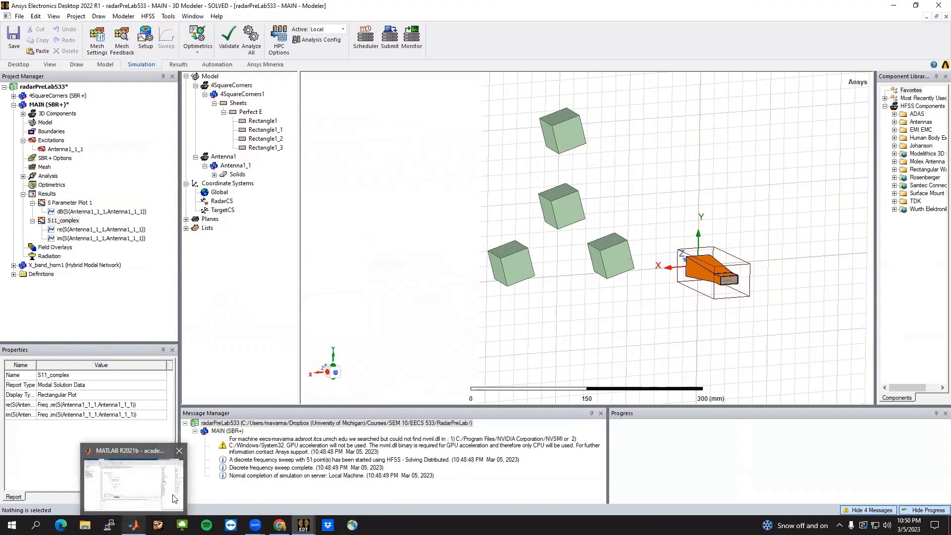
left_click(133, 475)
left_click(454, 199)
scroll(450, 341, "up", 8)
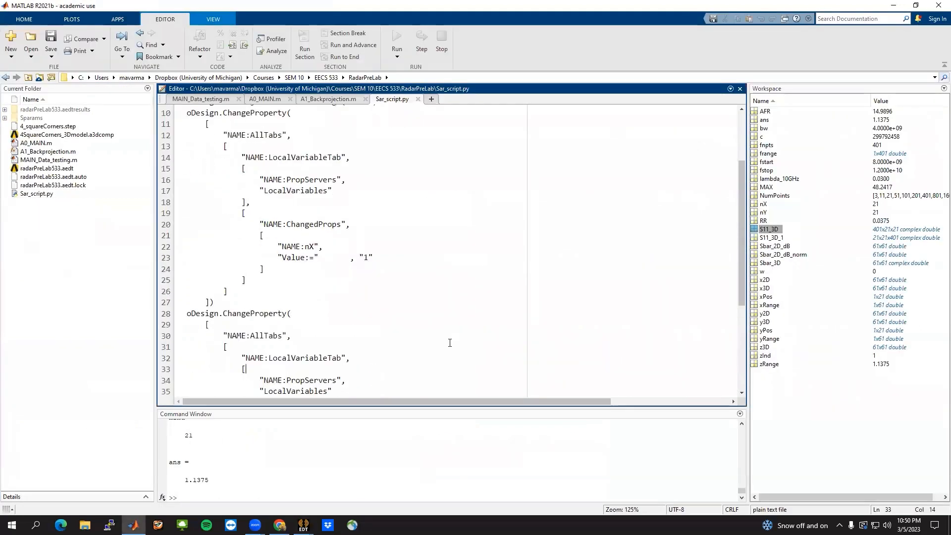
scroll(449, 343, "down", 8)
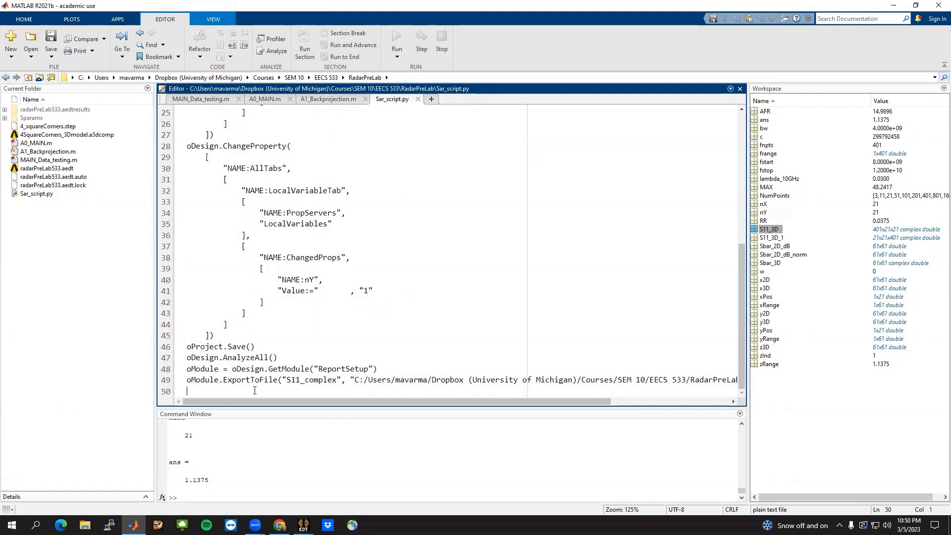
scroll(297, 387, "up", 8)
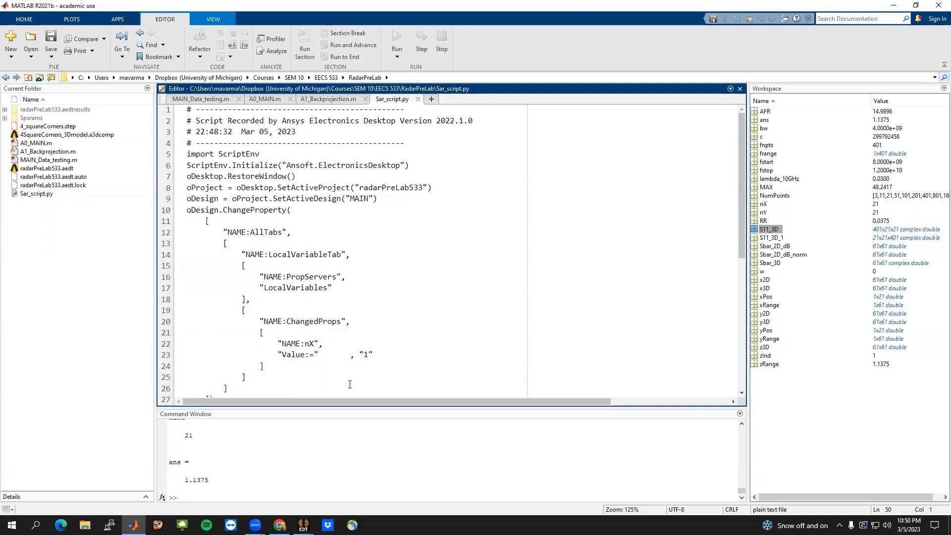
scroll(439, 219, "down", 8)
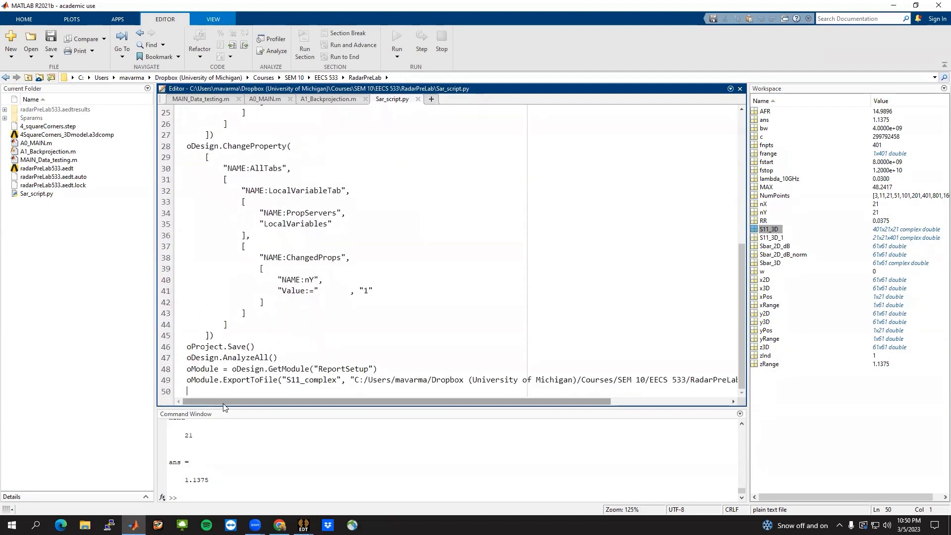
scroll(306, 222, "up", 8)
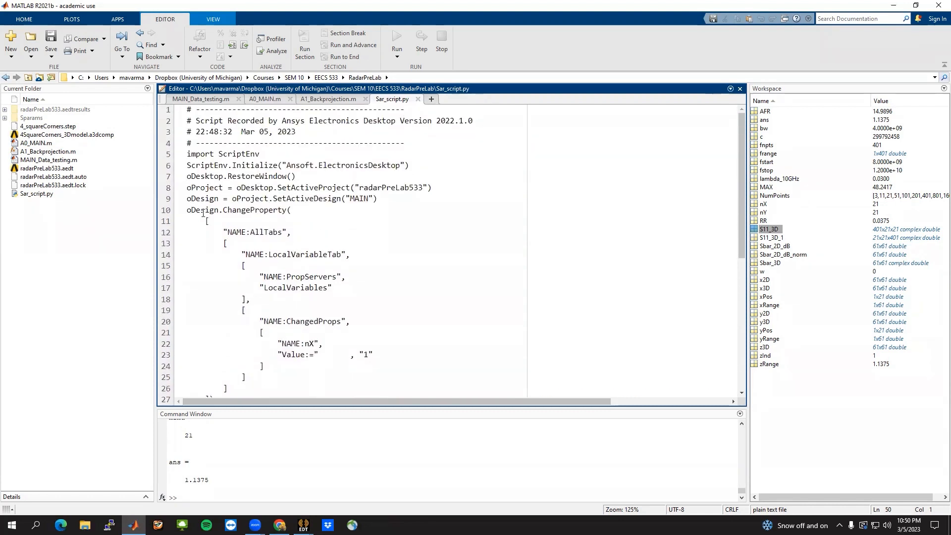
scroll(302, 213, "down", 4)
double_click(315, 193)
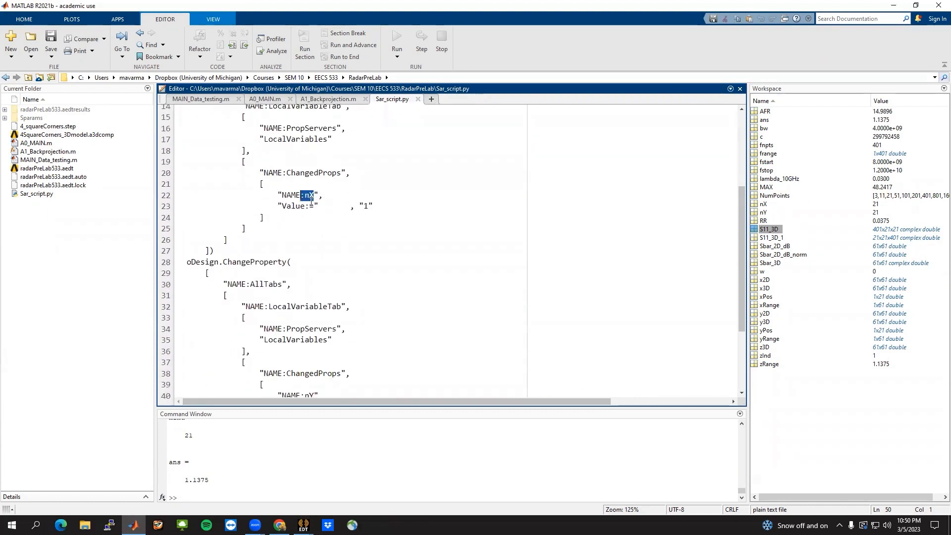
Examine the nested nX and nY loops over range(-10,11,1) in Sar_script.py and the str(nX) value assignment.
scroll(446, 347, "down", 4)
left_click(474, 392)
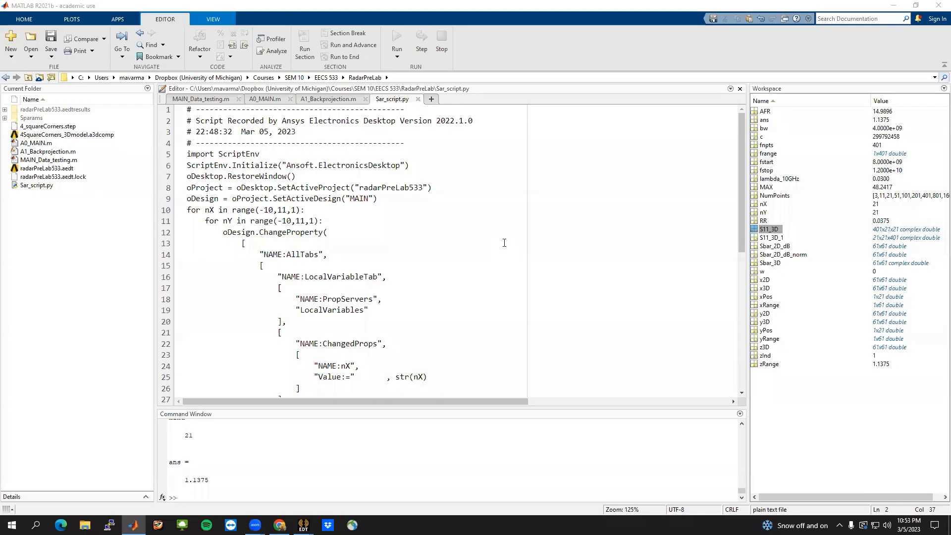
left_click(504, 242)
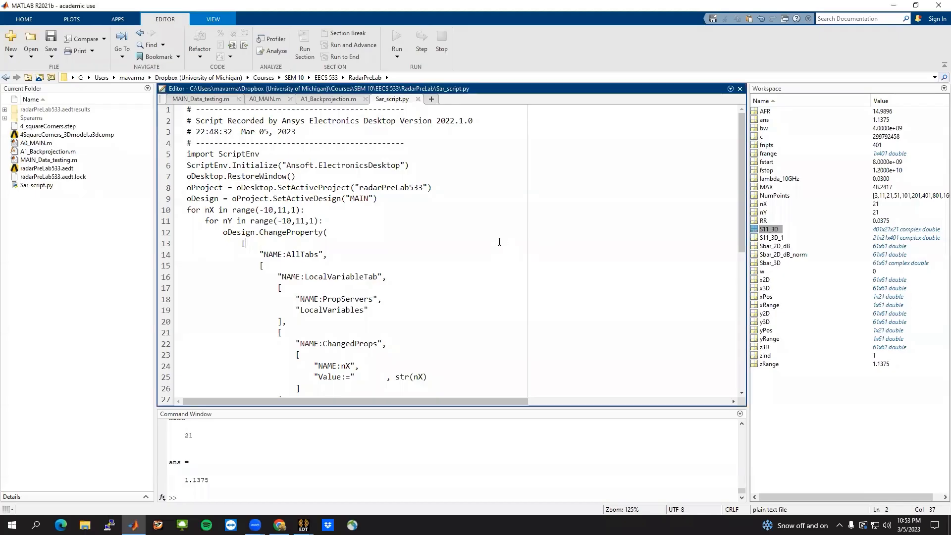
left_click_drag(187, 208, 341, 222)
left_click(340, 223)
scroll(271, 243, "down", 2)
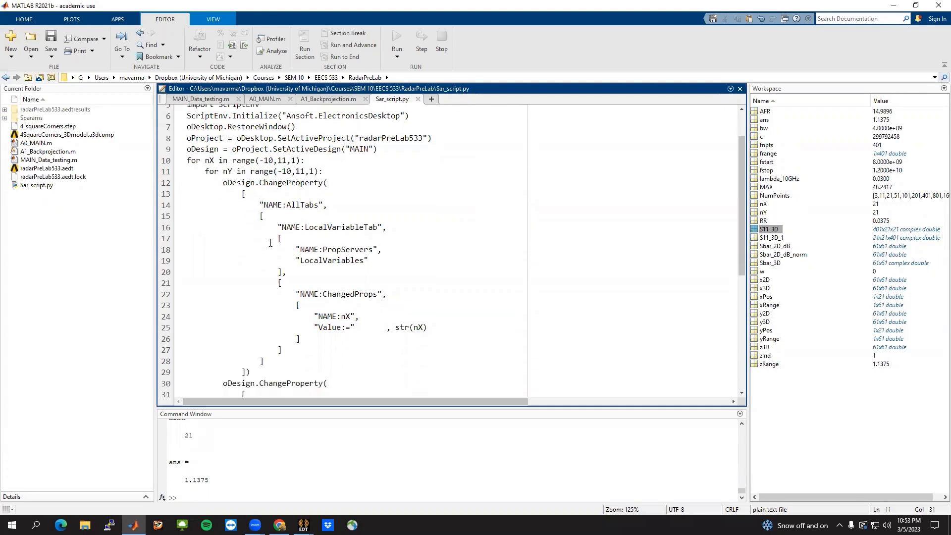
left_click(396, 328, "shift")
scroll(397, 340, "down", 2)
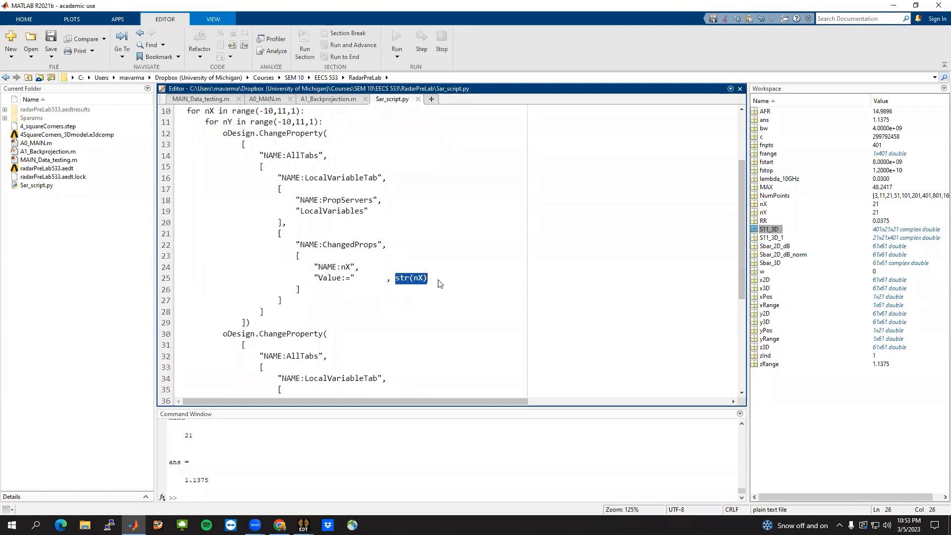
Examine the str(nY) assignment and the save, analyze and S11_complex export commands, including the full export path, in Sar_script.py.
scroll(424, 302, "down", 3)
left_click_drag(396, 330, 454, 335)
left_click(325, 340)
scroll(324, 340, "down", 2)
left_click_drag(265, 402, 694, 385)
left_click(681, 358)
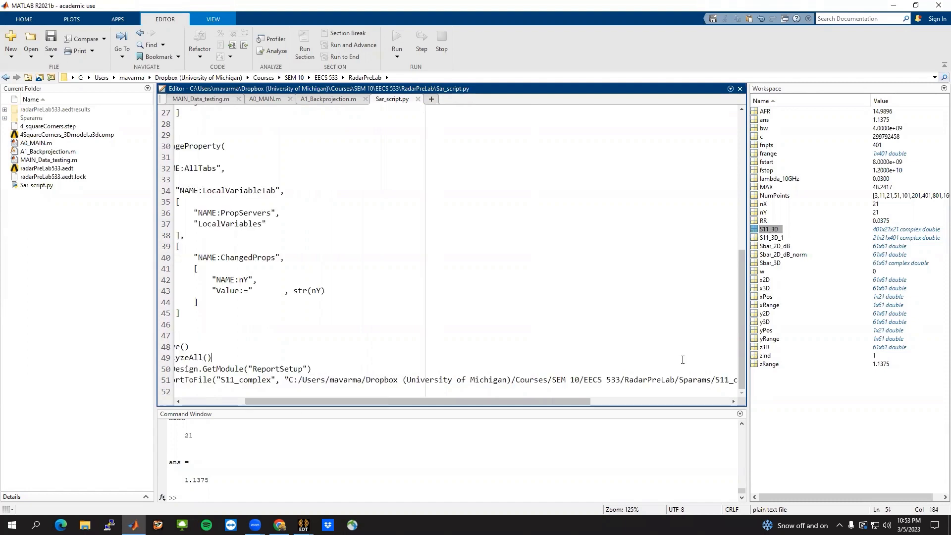
left_click_drag(547, 403, 484, 403)
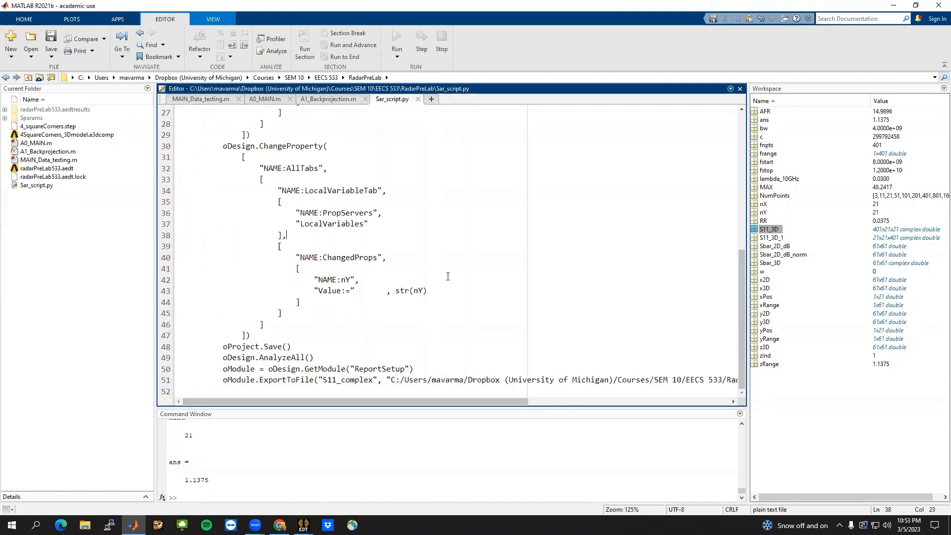
scroll(448, 276, "up", 9)
Switch to the radarPreLab533 project in Ansys Electronics Desktop and run the Sar_script.py script.
mouse_move(303, 525)
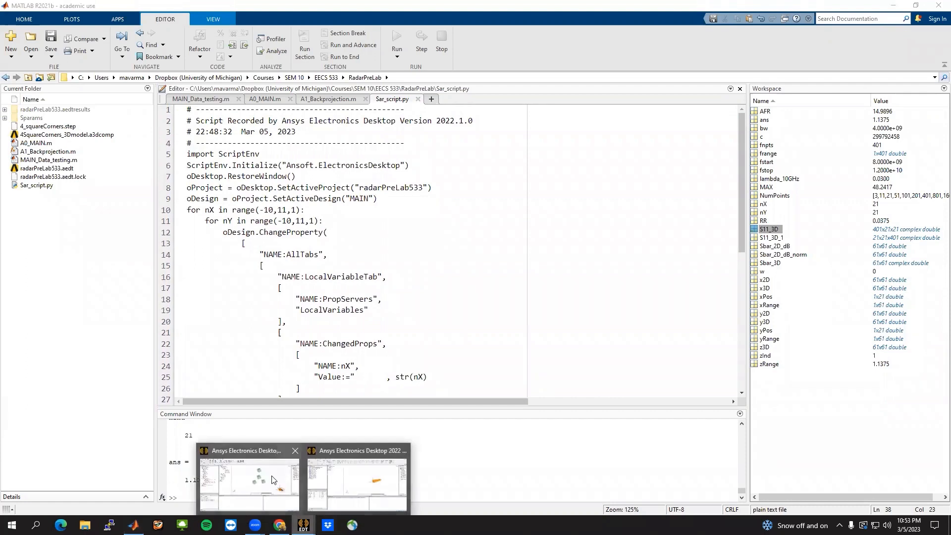
left_click(272, 479)
left_click(167, 16)
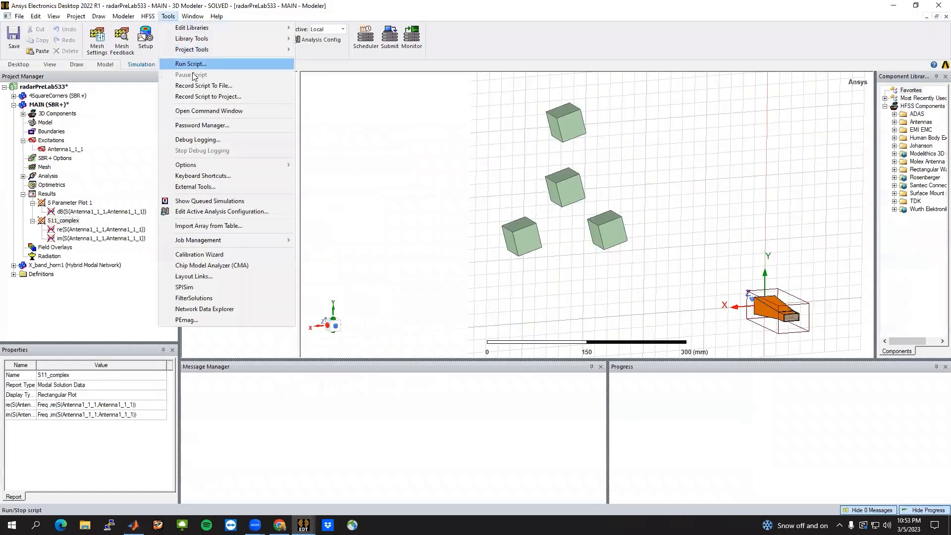
left_click(191, 64)
double_click(406, 184)
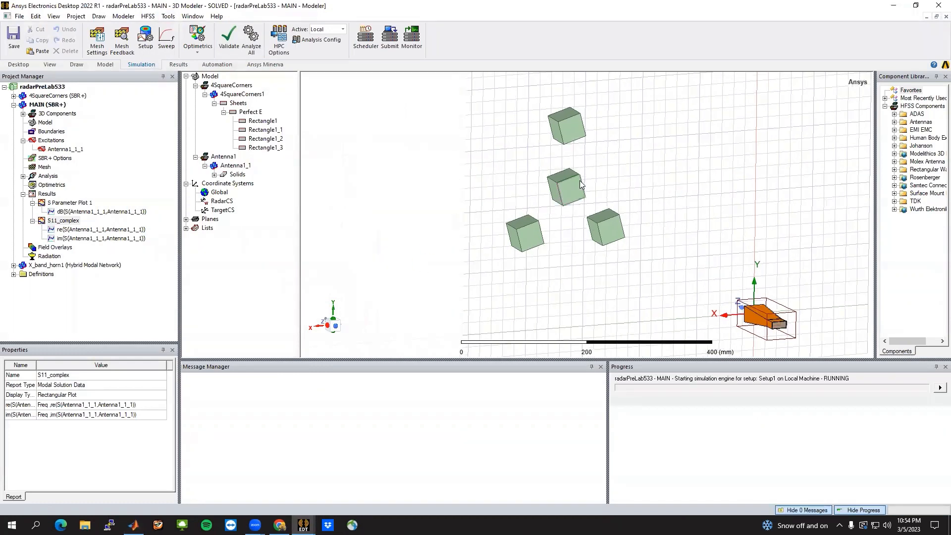
Abort the running simulation of the MAIN design and clear the logged messages.
scroll(582, 185, "down", 3)
middle_click_drag(631, 261, 602, 253)
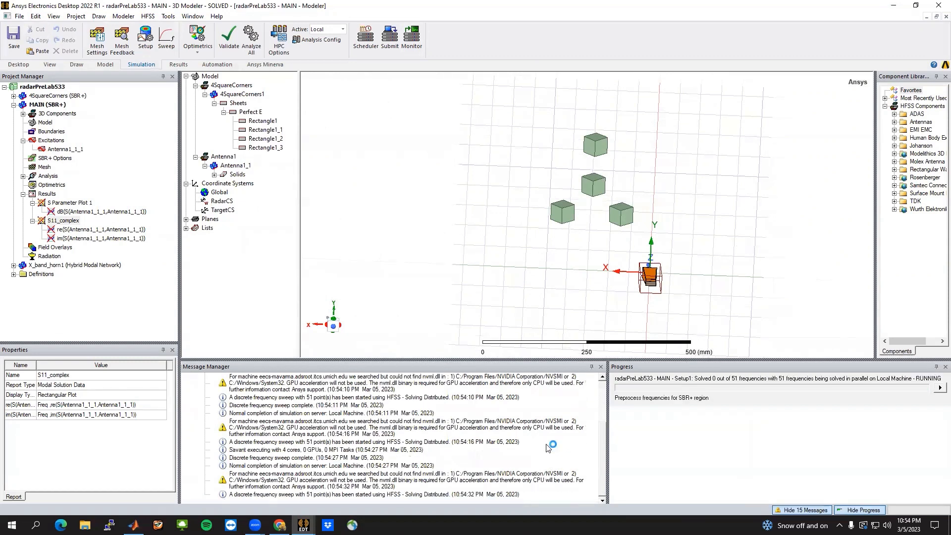
left_click(939, 388)
left_click(921, 391)
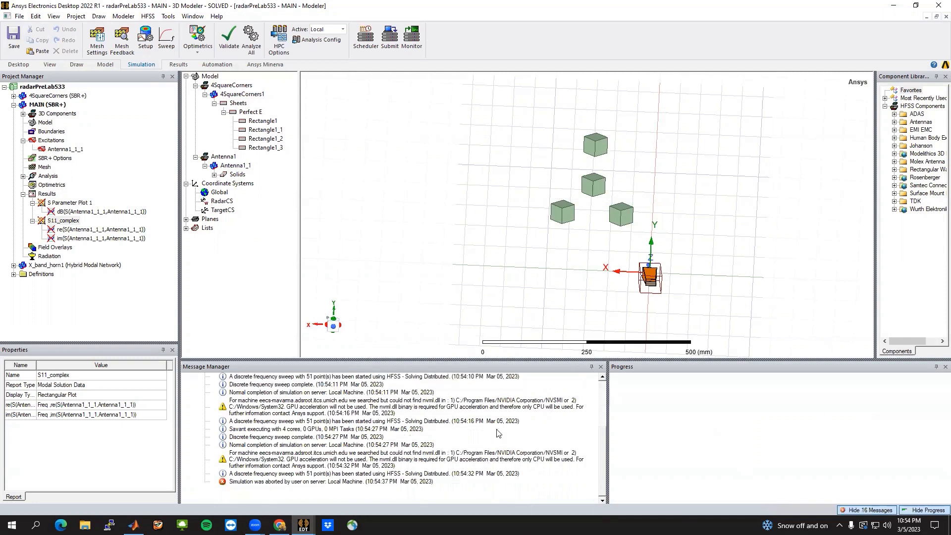
right_click(450, 405)
left_click(460, 409)
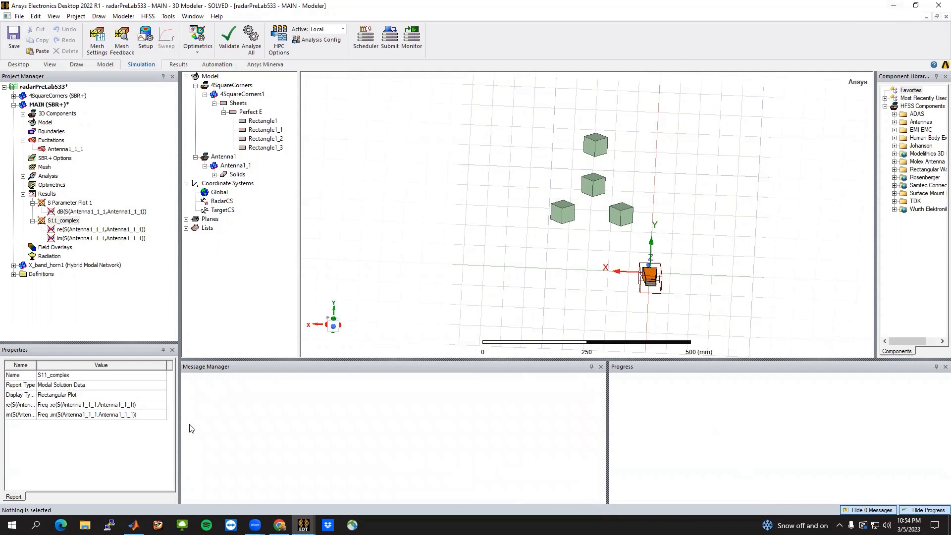
Switch to MATLAB, look through the exported S11_complex CSV files in the Sparams folder, and collapse the folder again.
left_click(133, 525)
left_click(95, 244)
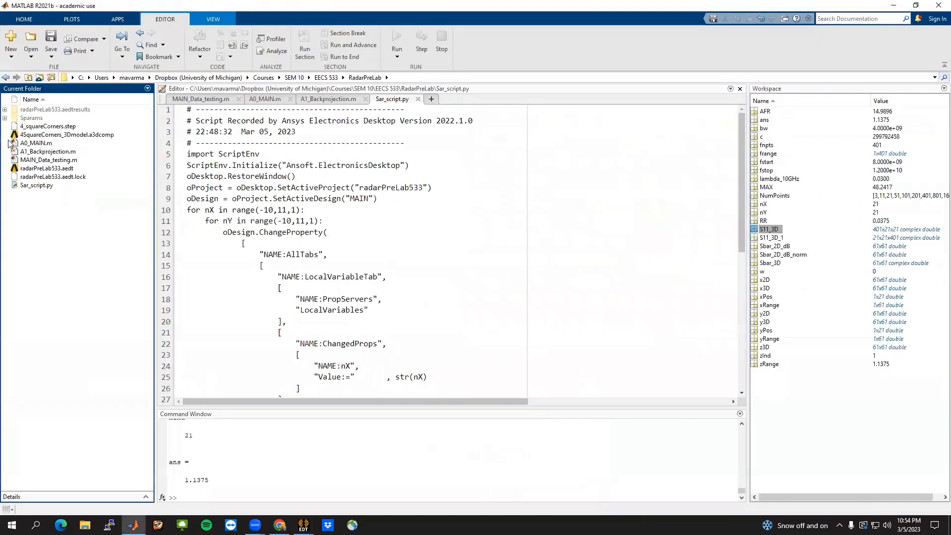
left_click(5, 118)
left_click(51, 126)
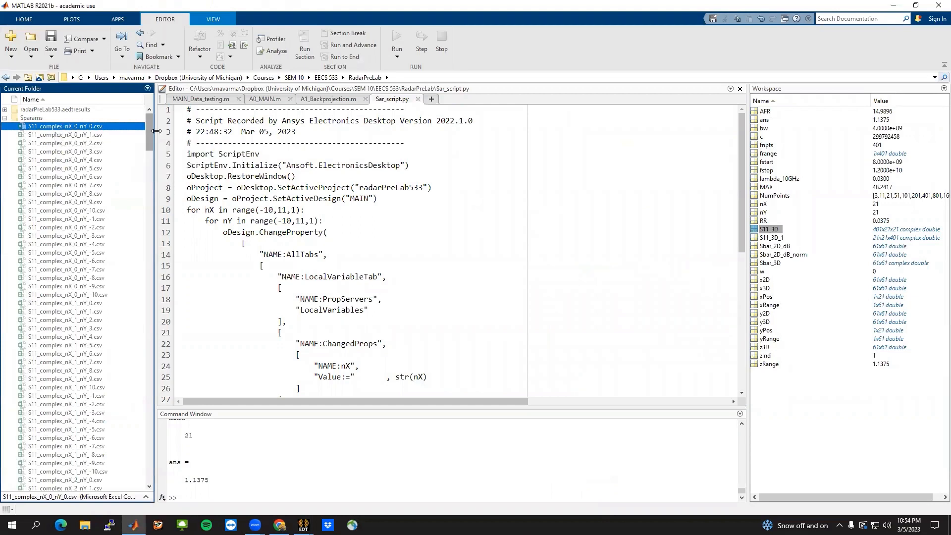
left_click_drag(149, 138, 149, 119)
left_click(5, 118)
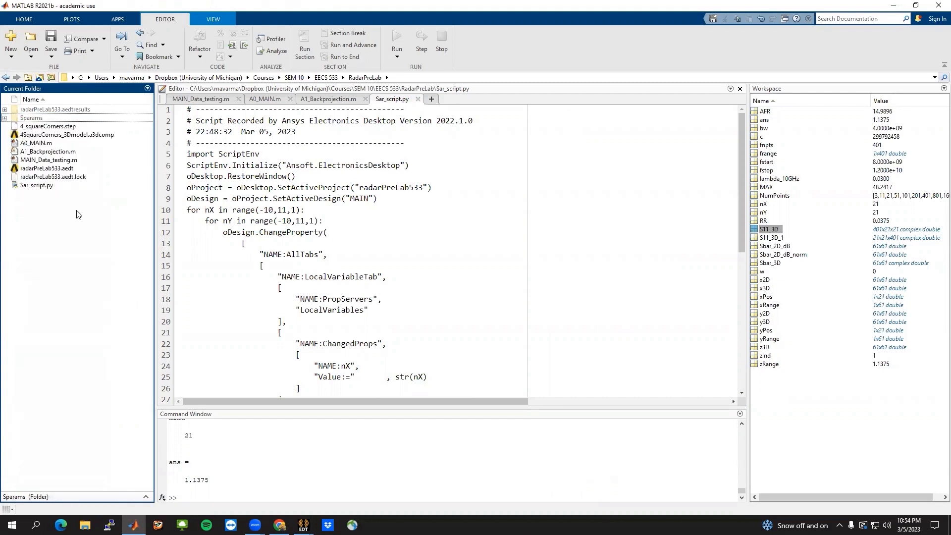
Open MAIN_Data_testing.m and examine its constants, including the light speed, NumPoints selection, start and stop frequencies and bandwidth.
double_click(56, 161)
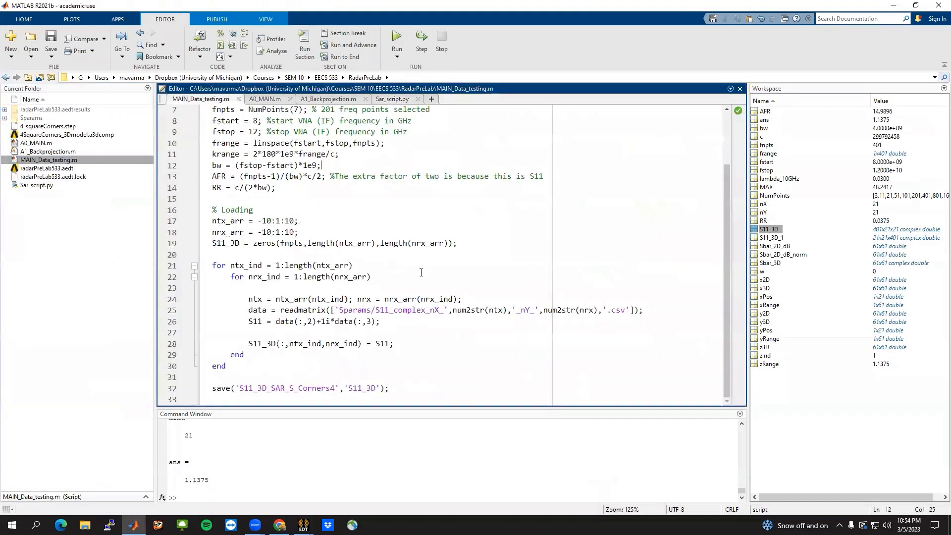
scroll(421, 272, "up", 2)
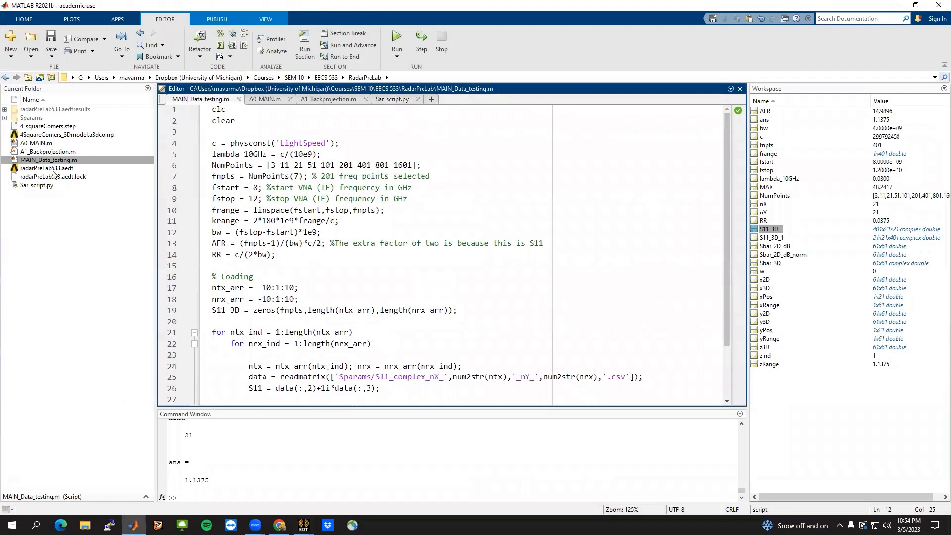
scroll(392, 261, "down", 2)
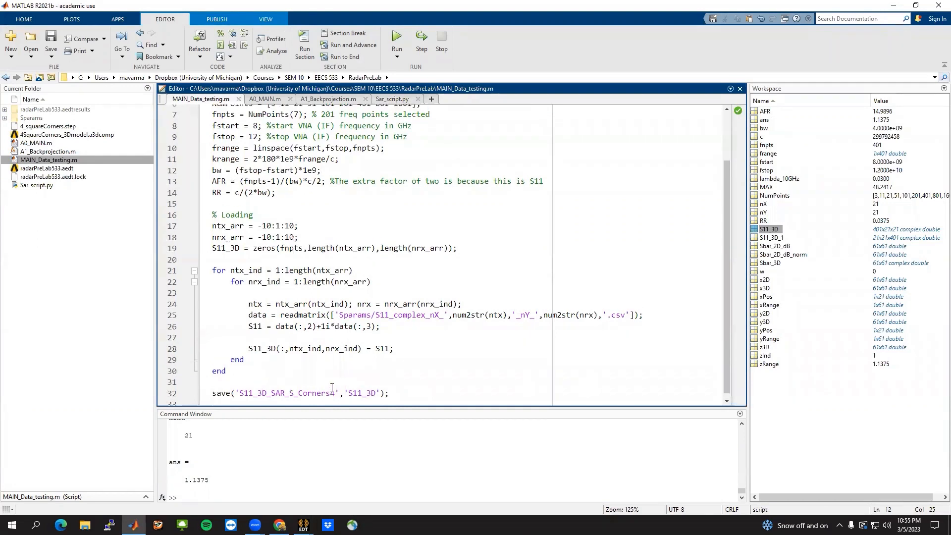
scroll(214, 138, "up", 2)
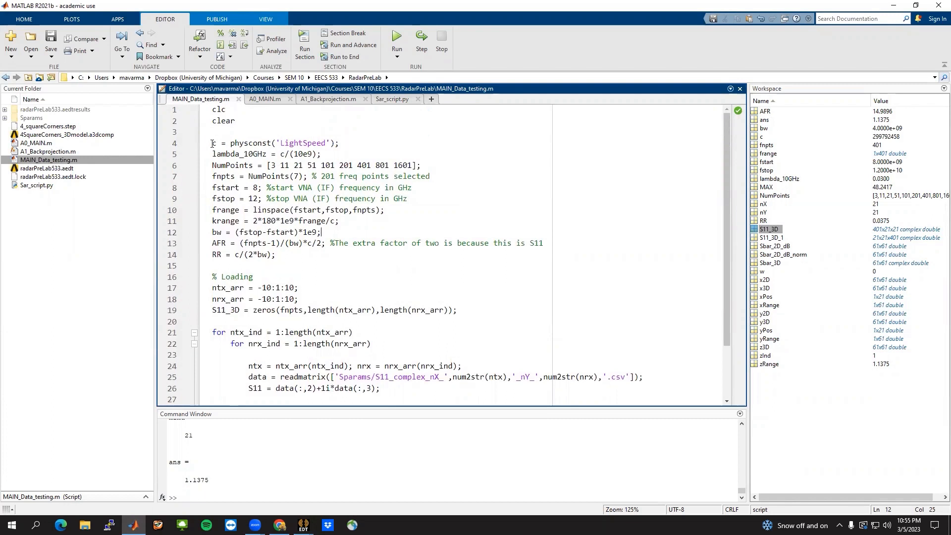
left_click(213, 144)
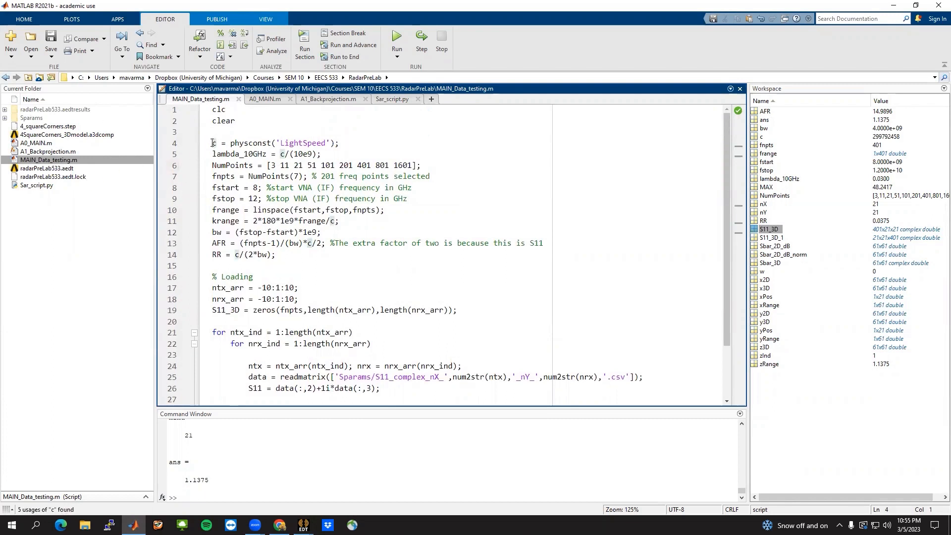
left_click_drag(372, 166, 355, 166)
left_click(294, 178)
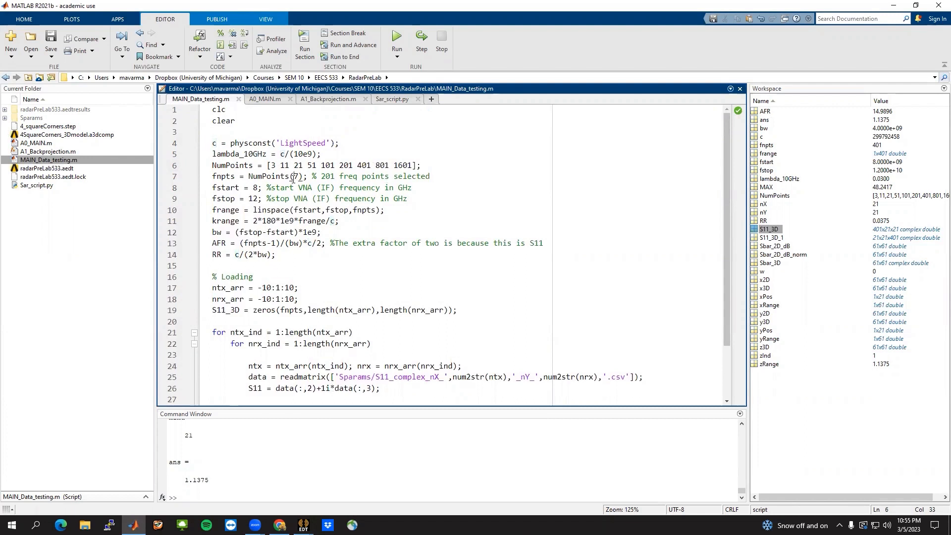
double_click(254, 199)
left_click(303, 265)
mouse_move(303, 525)
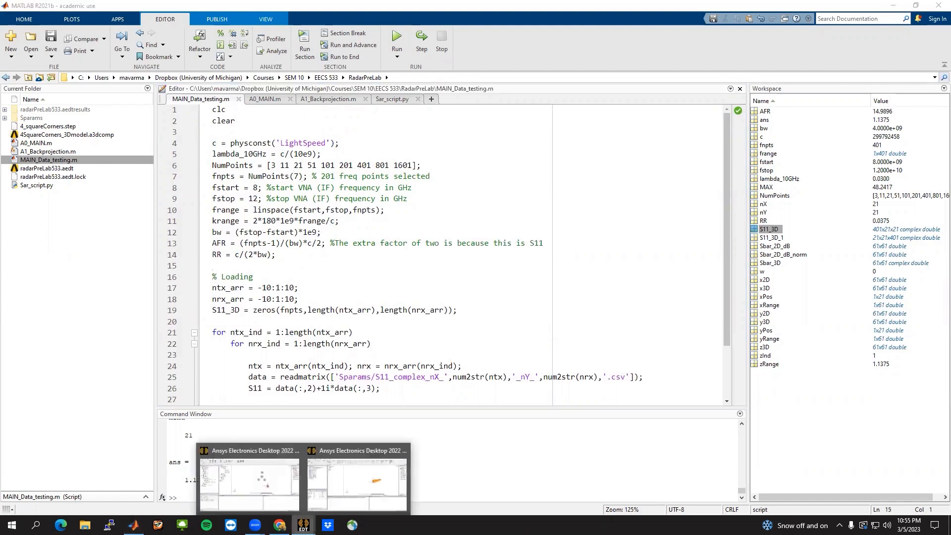
left_click(248, 499)
left_click(56, 104)
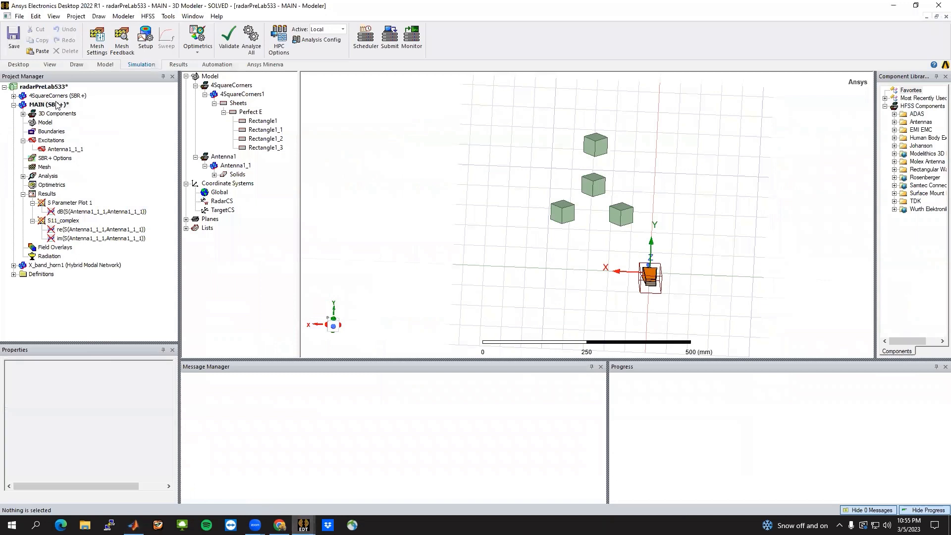
left_click(69, 404)
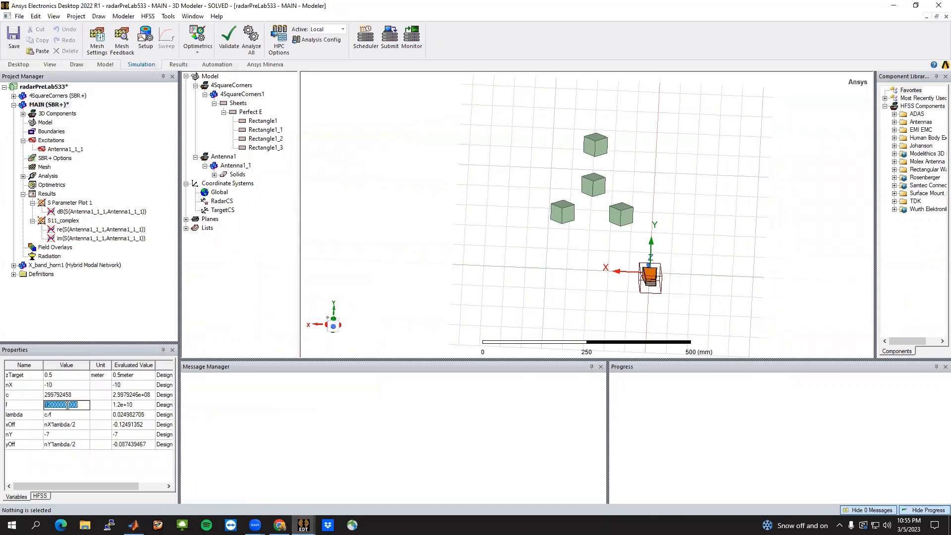
type("10")
type("000000000")
key("Return")
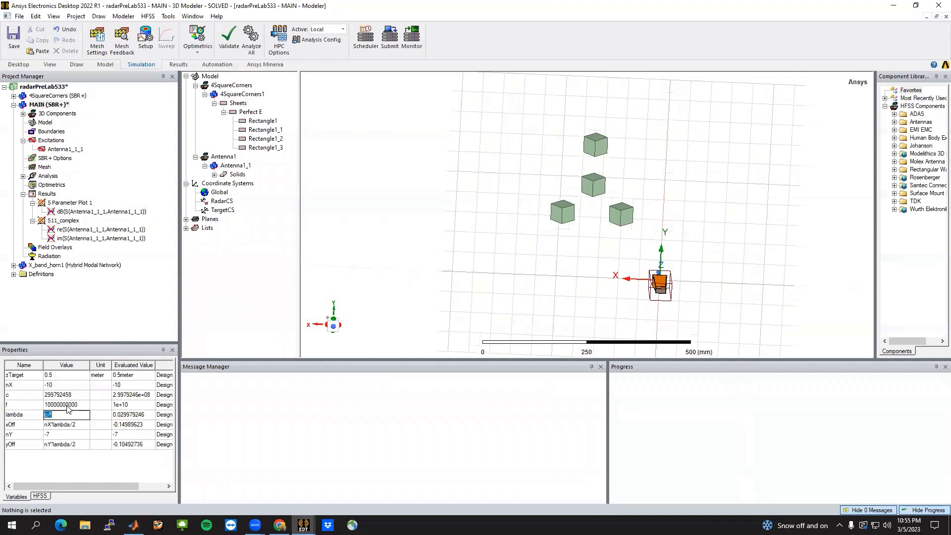
left_click(638, 272)
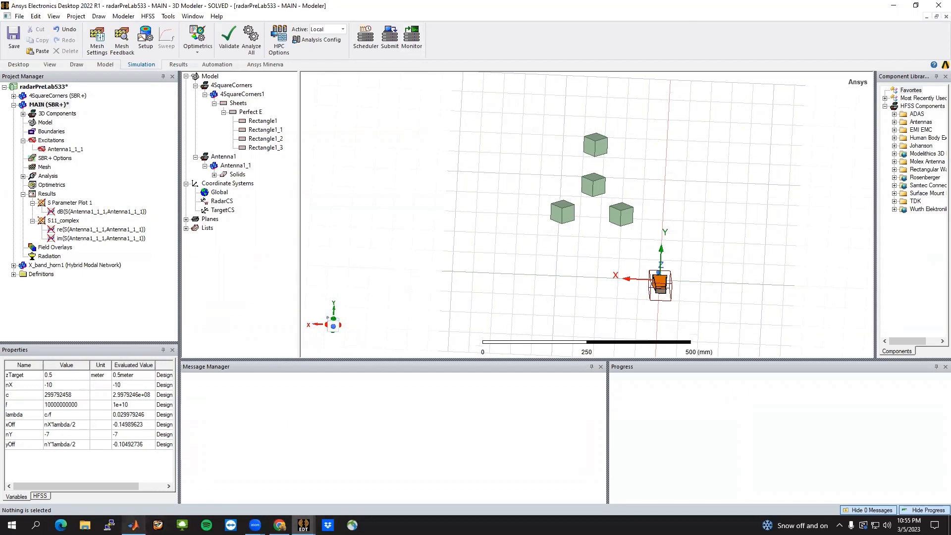
Return to MATLAB and examine the ntx/nrx arrays, the nested CSV-loading loop and the S11_3D save command in MAIN_Data_testing.m.
left_click(133, 525)
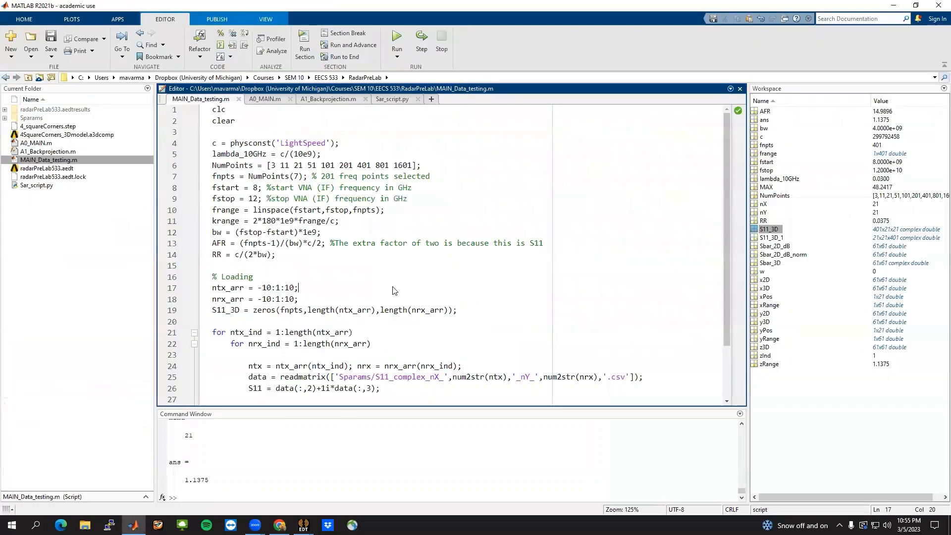
left_click_drag(212, 287, 302, 299)
left_click_drag(438, 311, 463, 312)
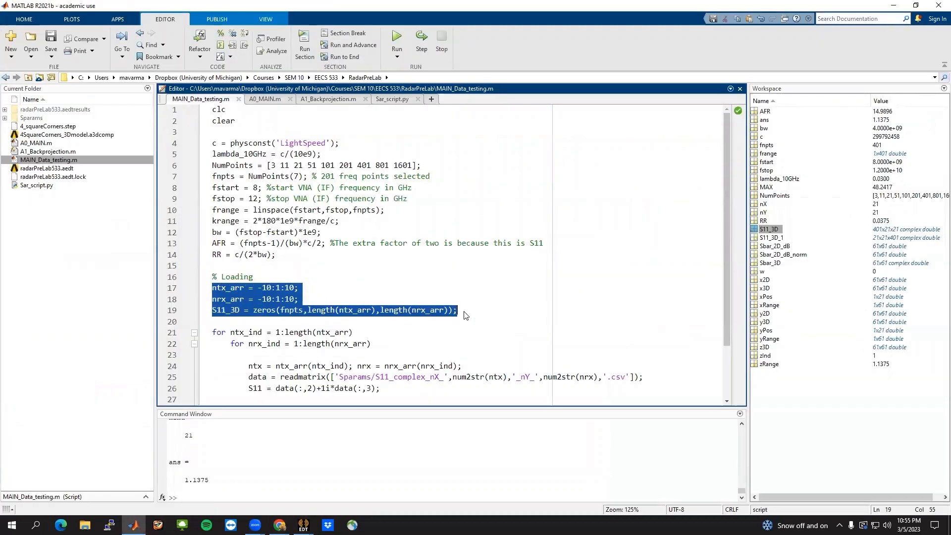
scroll(441, 331, "down", 1)
left_click_drag(226, 383, 205, 287)
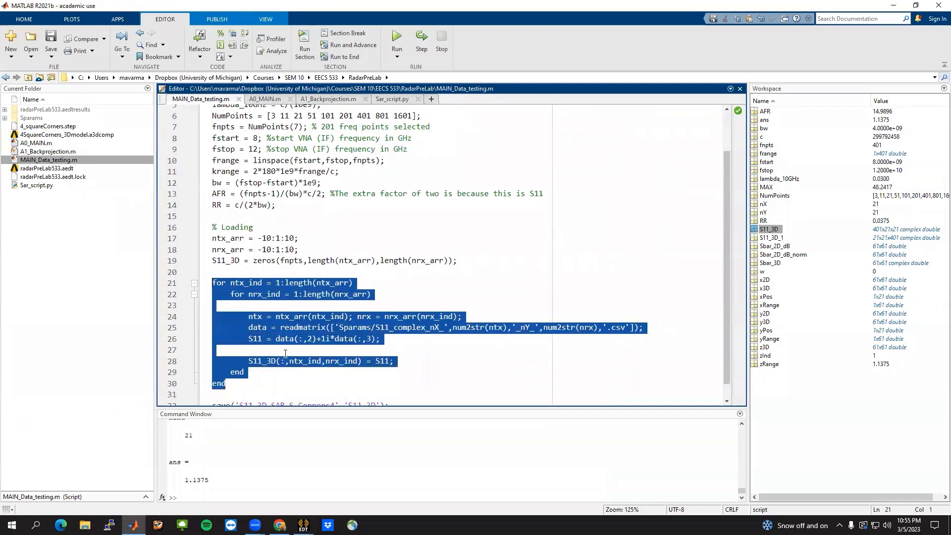
double_click(262, 361)
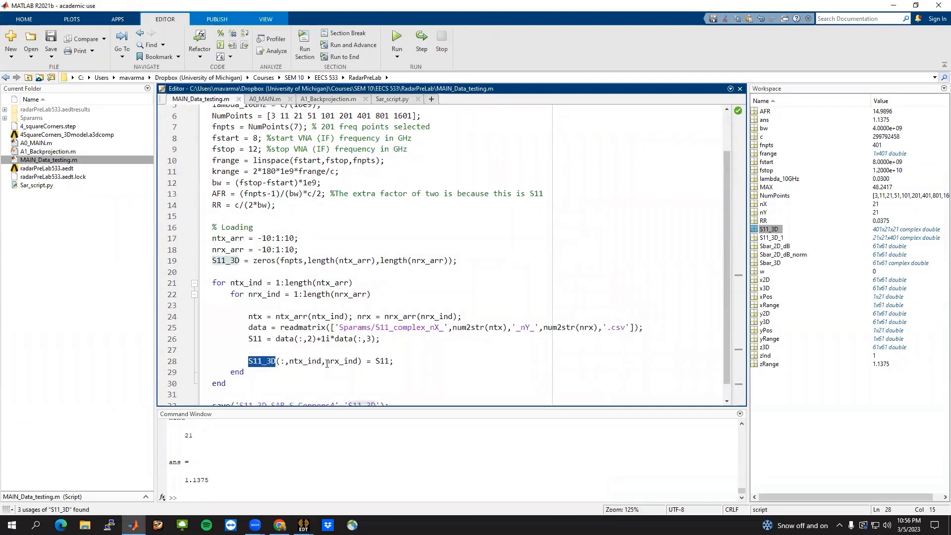
scroll(327, 364, "down", 1)
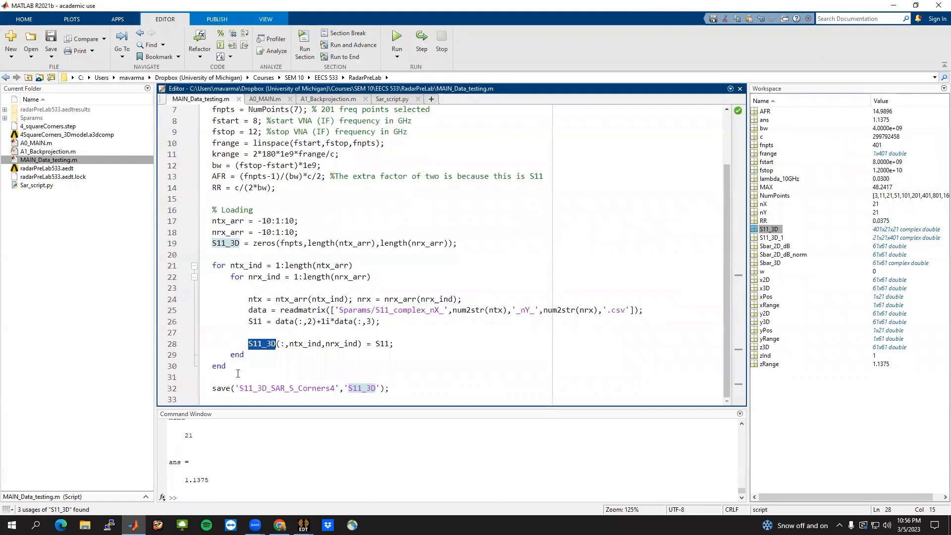
Run MAIN_Data_testing.m, then open the S11_3D variable from the workspace and look through its complex values.
left_click(397, 40)
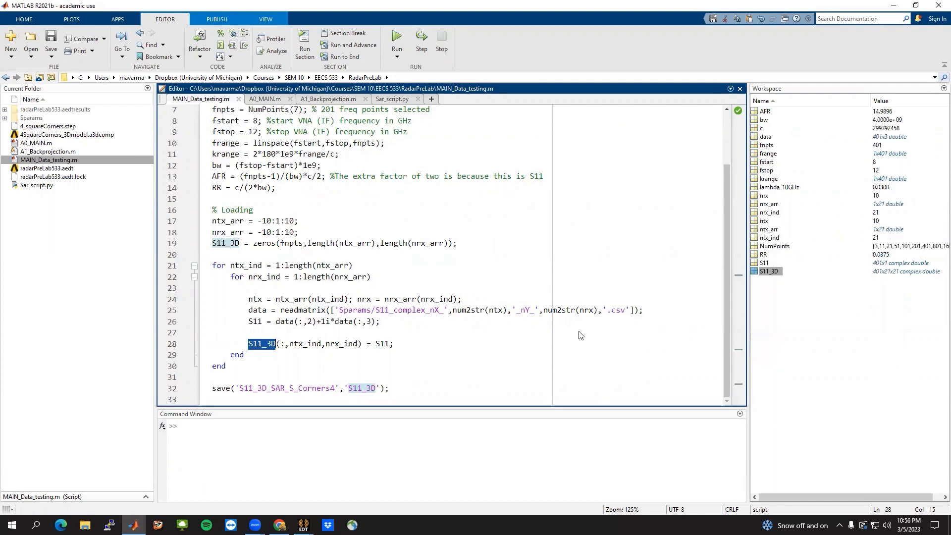
left_click(787, 297)
left_click(772, 274)
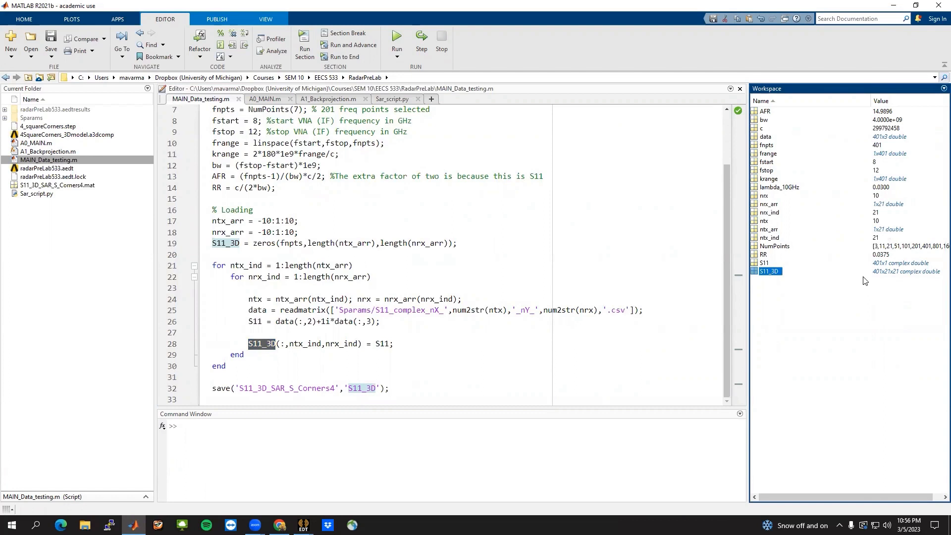
double_click(769, 271)
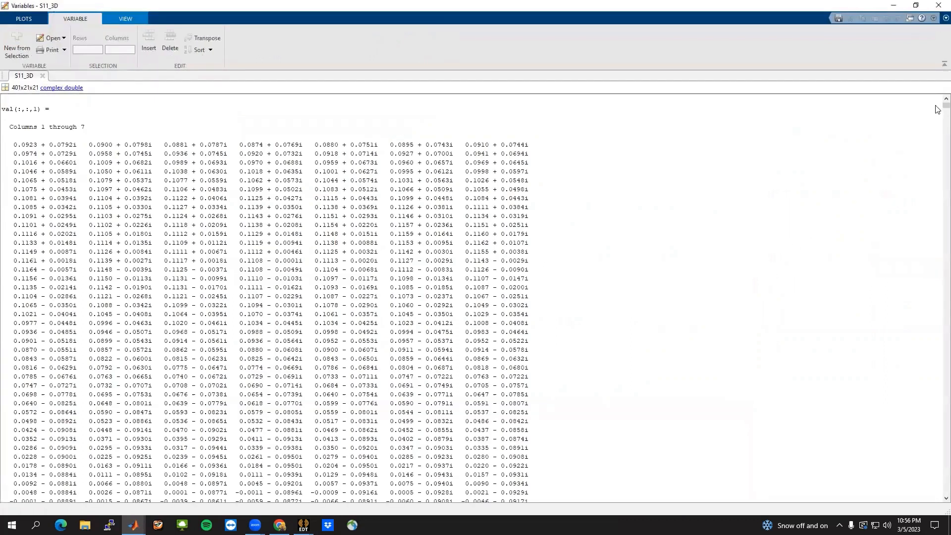
scroll(936, 110, "down", 10)
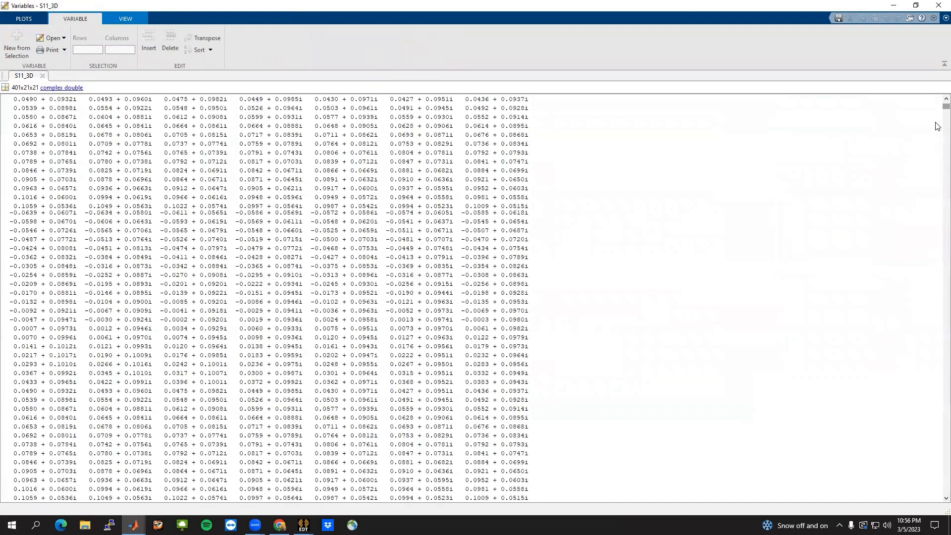
Close the S11_3D variable view and evaluate only the script's save('S11_3D_SAR_S_Corners4','S11_3D') line.
scroll(54, 153, "up", 10)
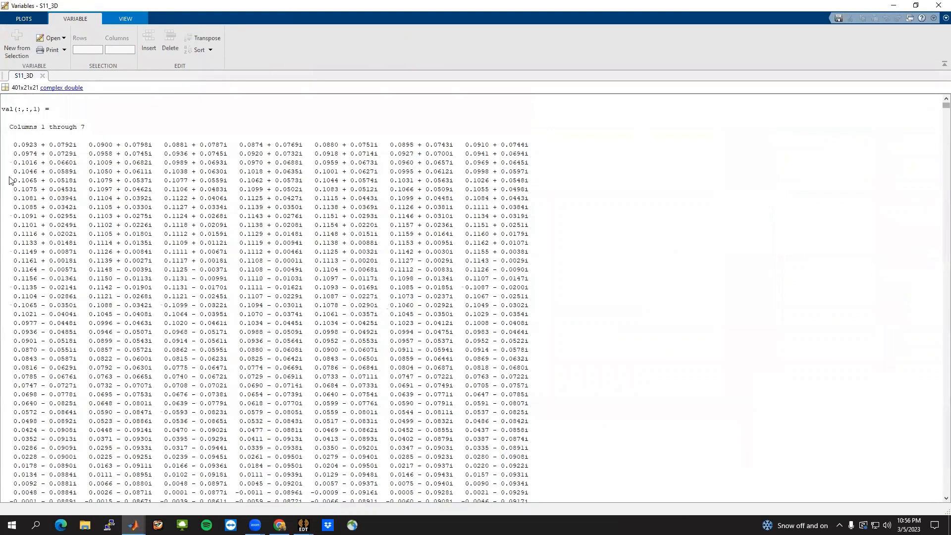
left_click(44, 76)
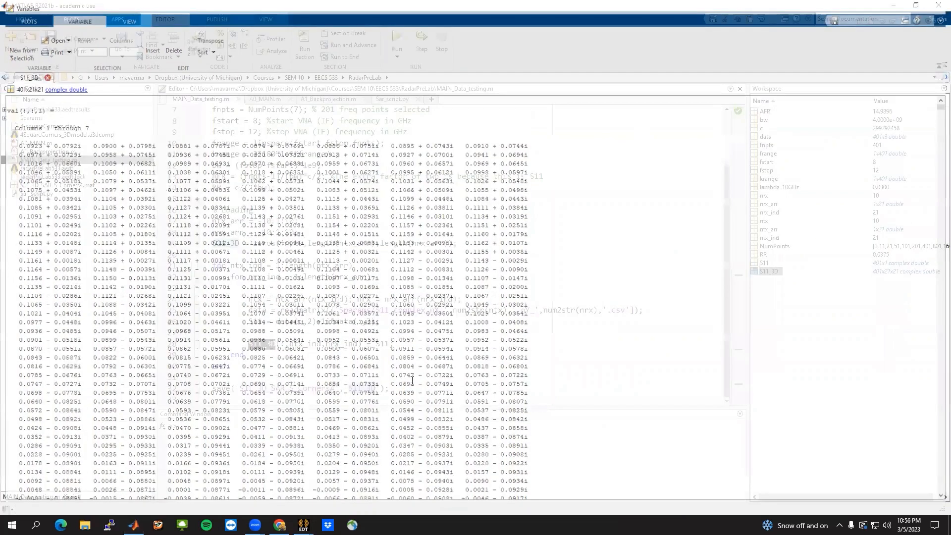
right_click(275, 389)
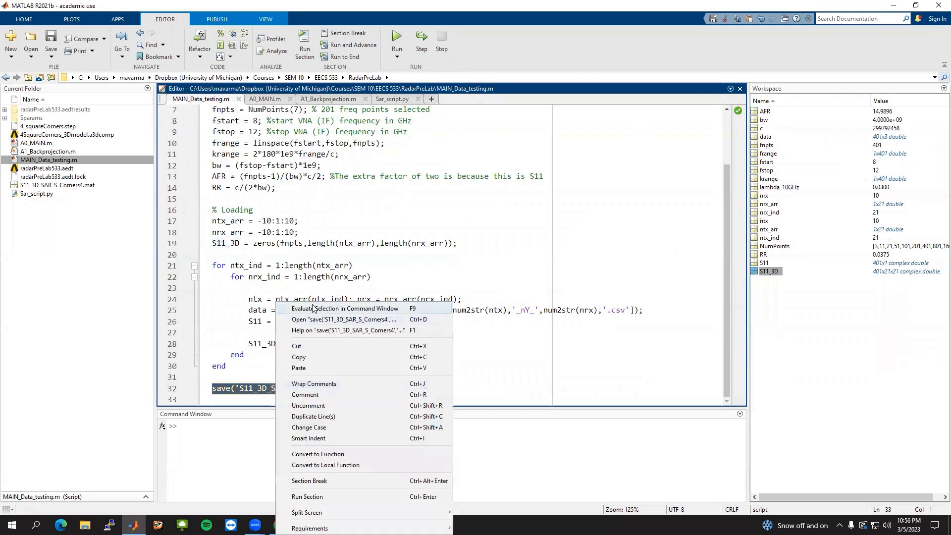
left_click(322, 193)
left_click(419, 403)
Locate S11_3D_SAR_S_Corners4.mat in the current folder and narrow the folder listing to give the editor more width.
left_click(56, 186)
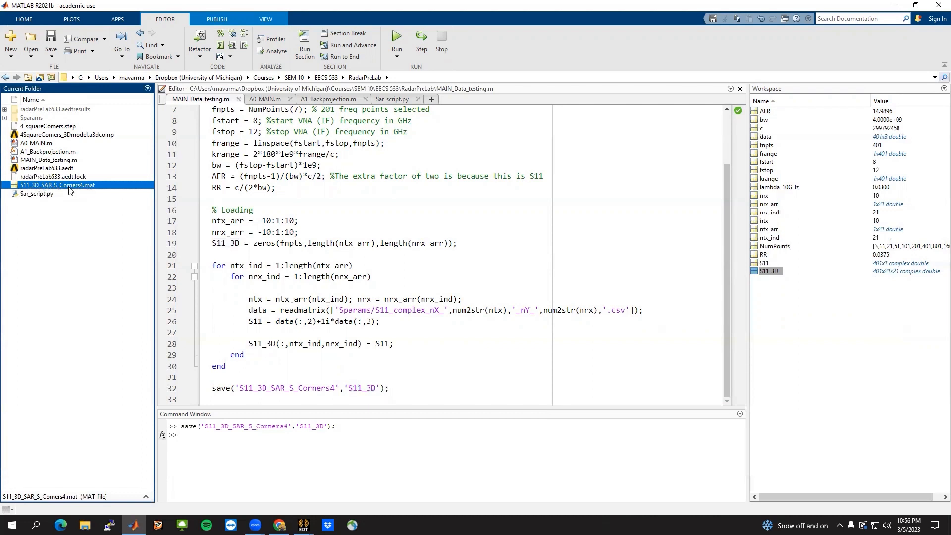
left_click(57, 212)
left_click(56, 184)
left_click_drag(155, 258, 135, 250)
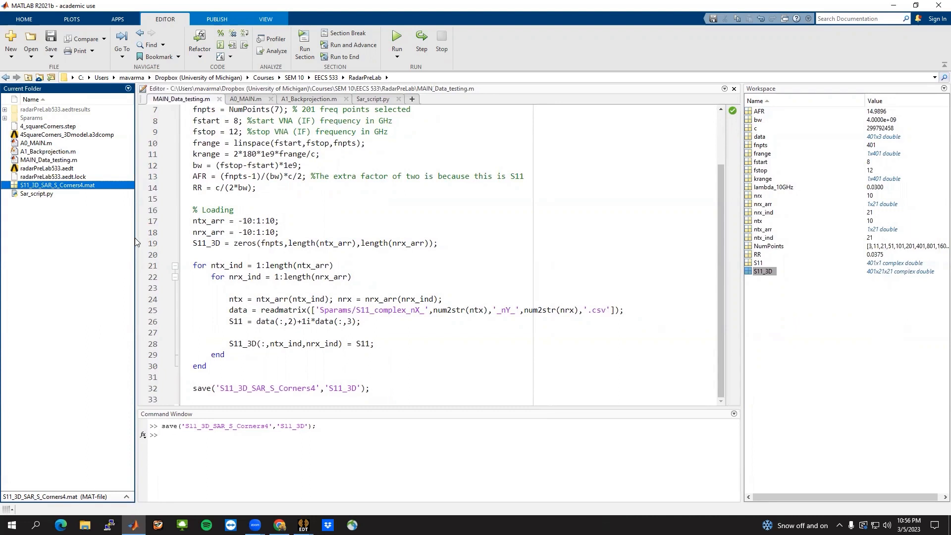
left_click_drag(135, 238, 114, 237)
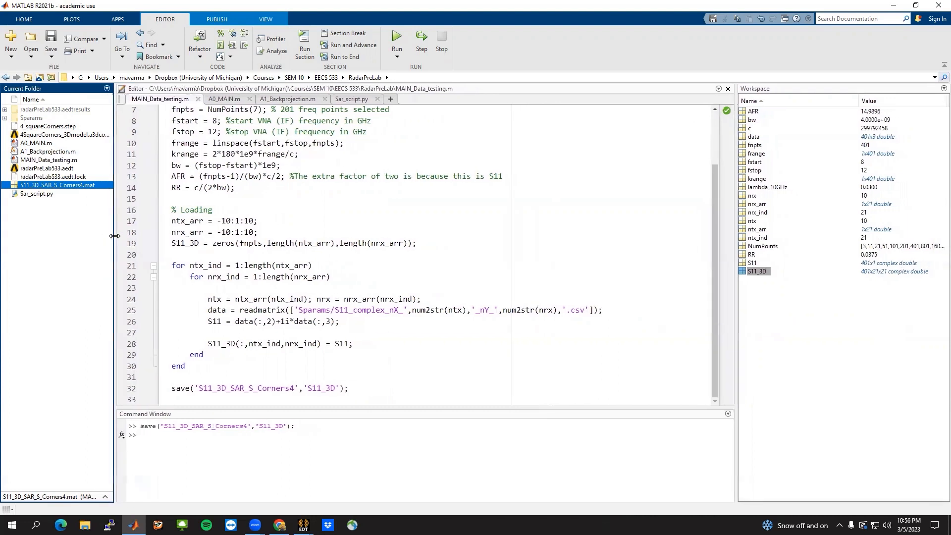
left_click(61, 220)
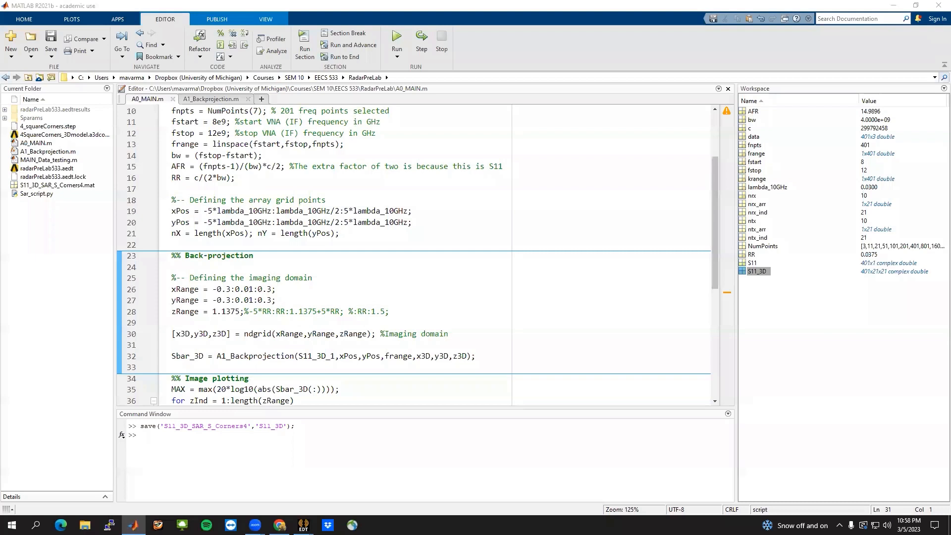
Evaluate the clc and clear lines at the start of A0_MAIN.m to empty the workspace and command window.
scroll(380, 238, "up", 3)
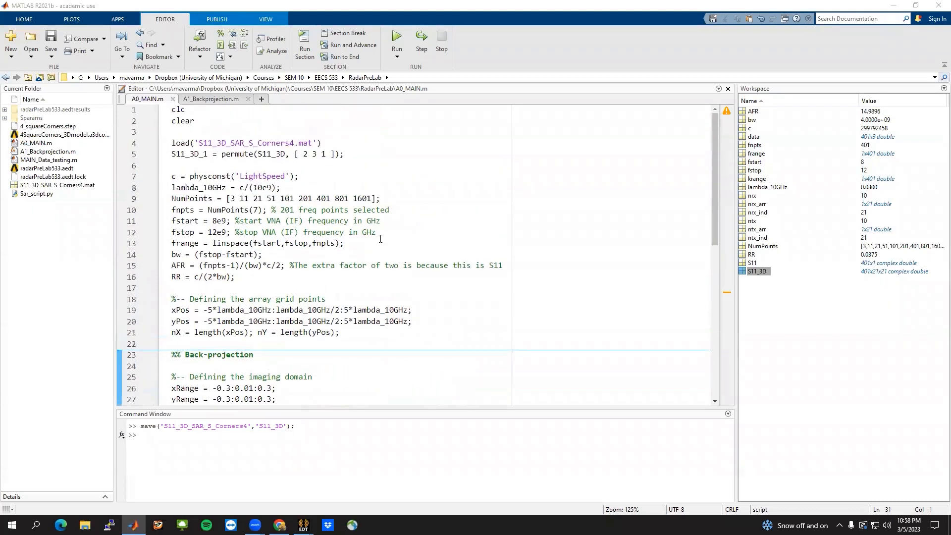
left_click_drag(195, 121, 171, 110)
right_click(177, 110)
left_click(189, 117)
Evaluate the load line of A0_MAIN.m to bring S11_3D_SAR_S_Corners4.mat into the workspace.
left_click_drag(171, 143, 322, 143)
right_click(321, 143)
left_click(334, 150)
left_click(704, 149)
left_click(771, 130)
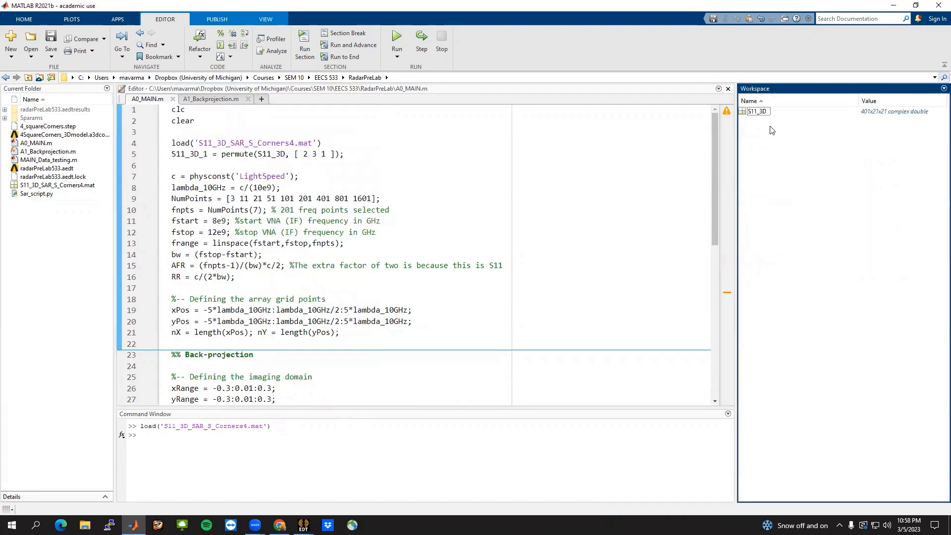
Evaluate the permute line in A0_MAIN.m to create S11_3D_1 from S11_3D with dimension order [2 3 1].
left_click_drag(169, 156, 349, 154)
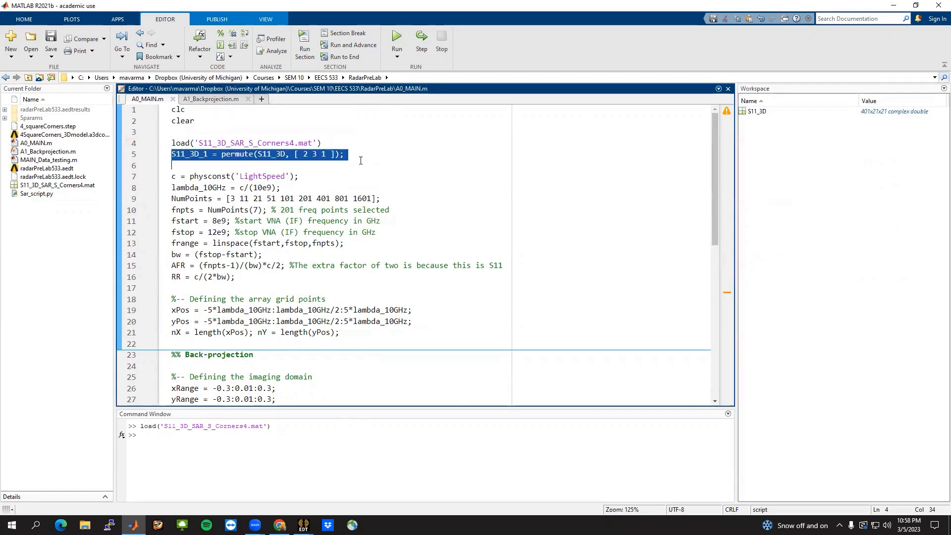
right_click(315, 152)
left_click(328, 158)
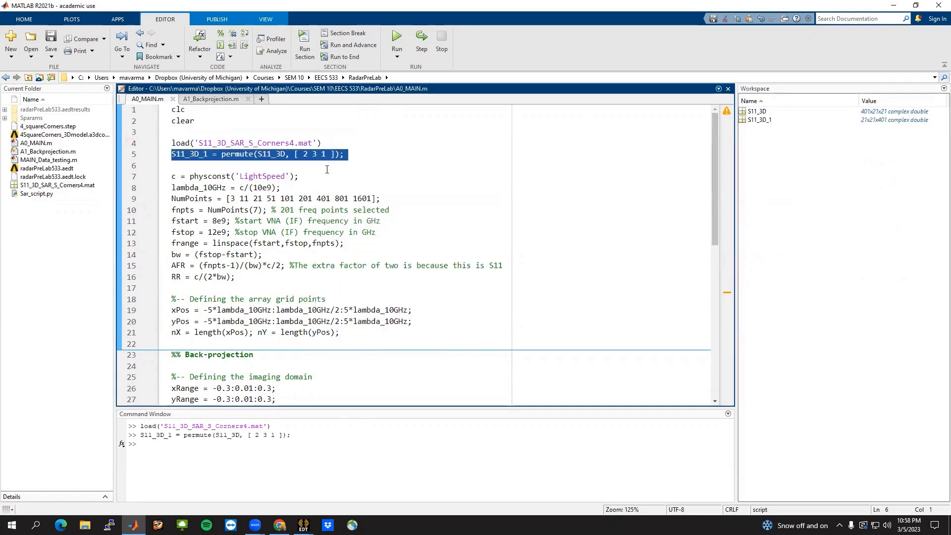
left_click(326, 170)
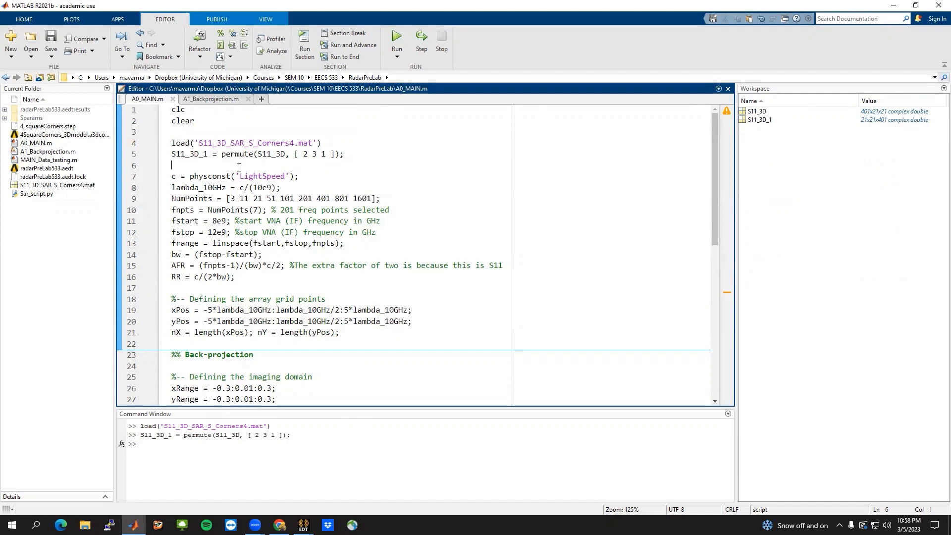
Evaluate lines 7 to 16 of A0_MAIN.m, defining the constants, frequency range, bandwidth, AFR and RR.
left_click_drag(235, 276, 171, 177)
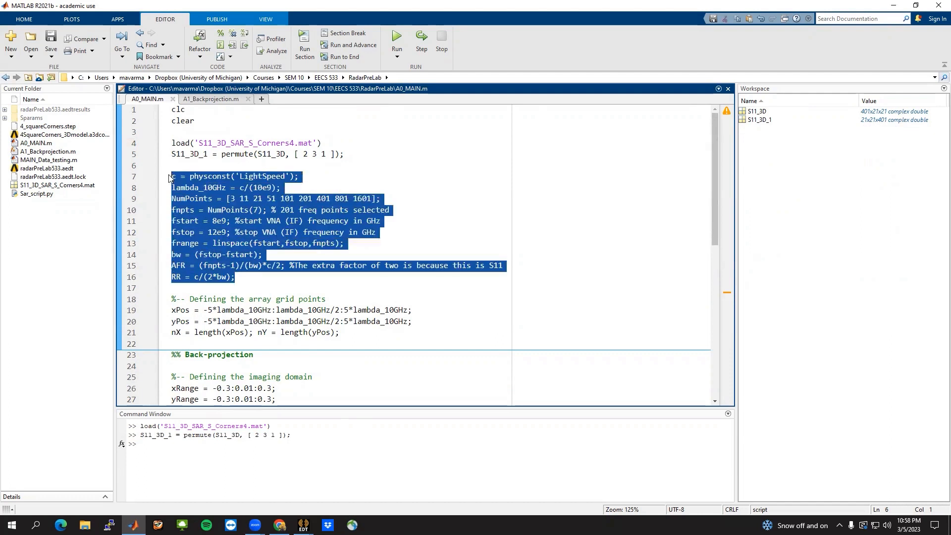
right_click(189, 181)
left_click(228, 188)
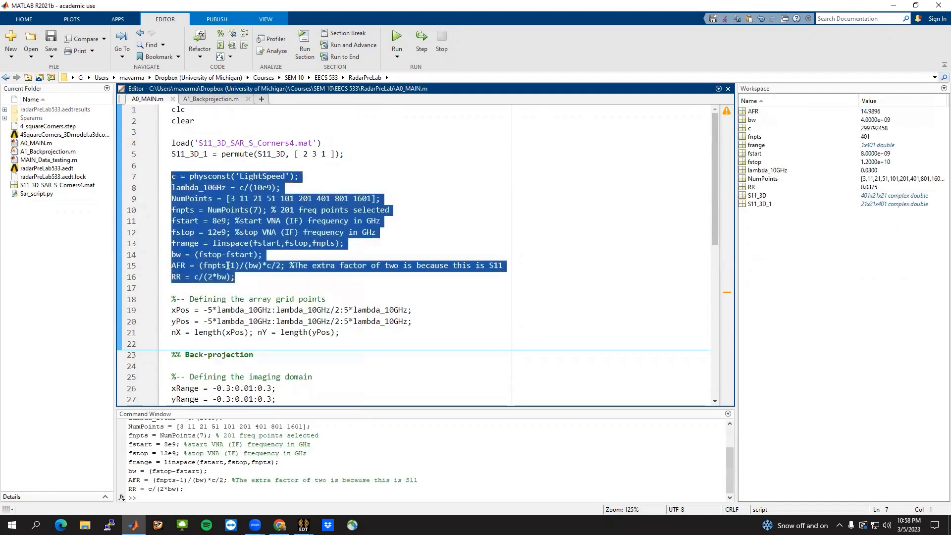
left_click(239, 289)
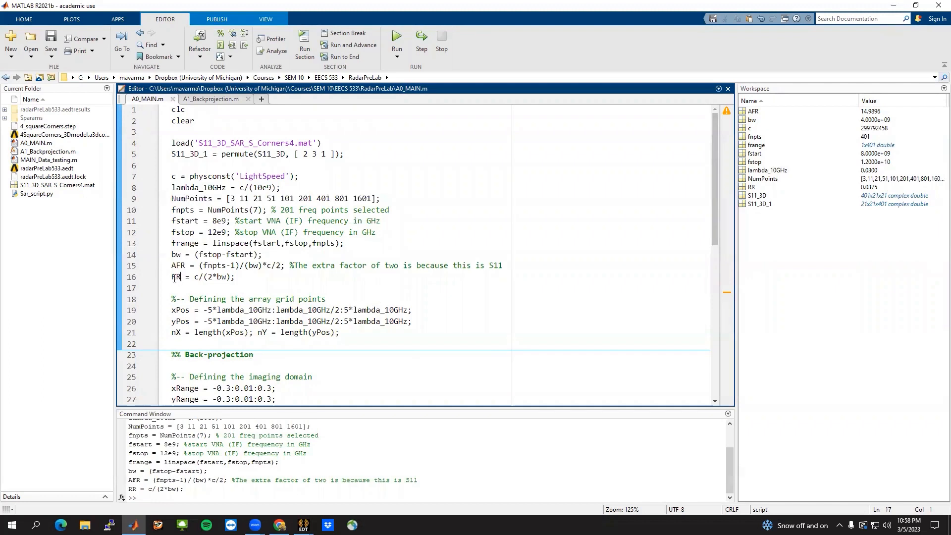
double_click(178, 266)
left_click(261, 275)
Evaluate the array grid block in A0_MAIN.m that defines xPos, yPos, nX and nY, and check nY in the workspace.
scroll(261, 275, "down", 2)
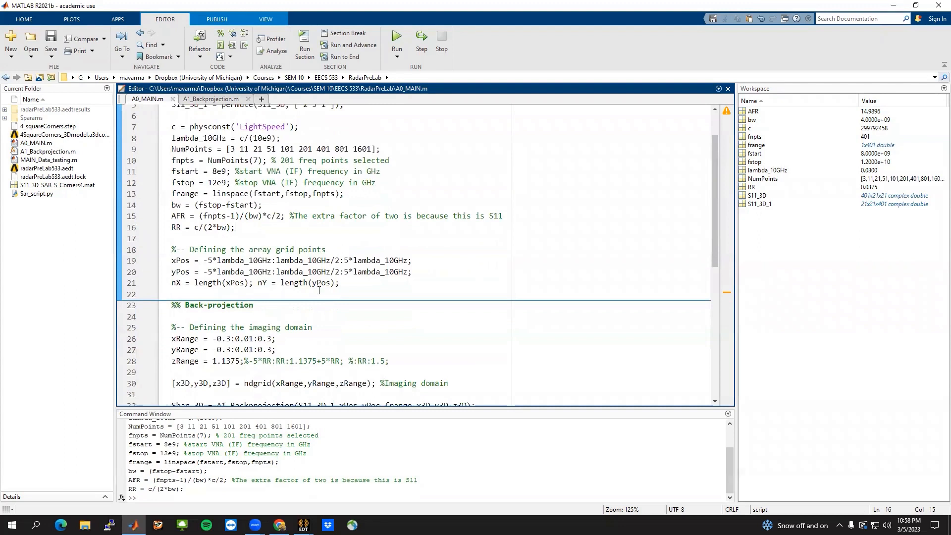
key("shift+Home")
key("shift+Up")
key("shift+Up")
key("shift+Up")
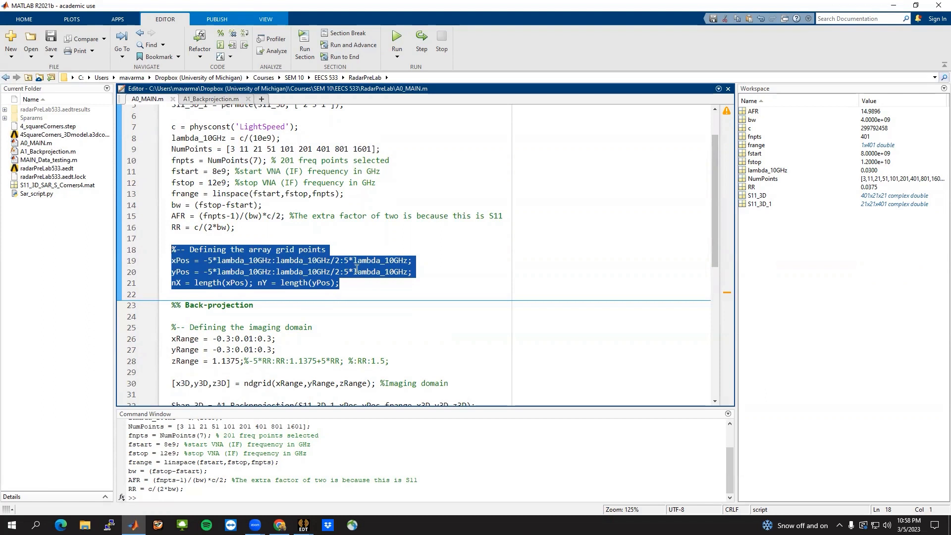
right_click(247, 267)
left_click(282, 254)
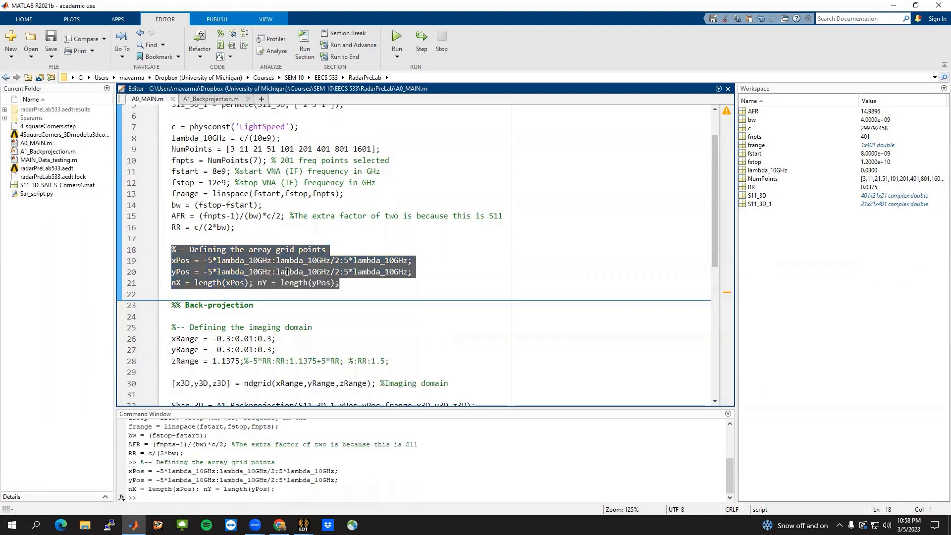
left_click(497, 249)
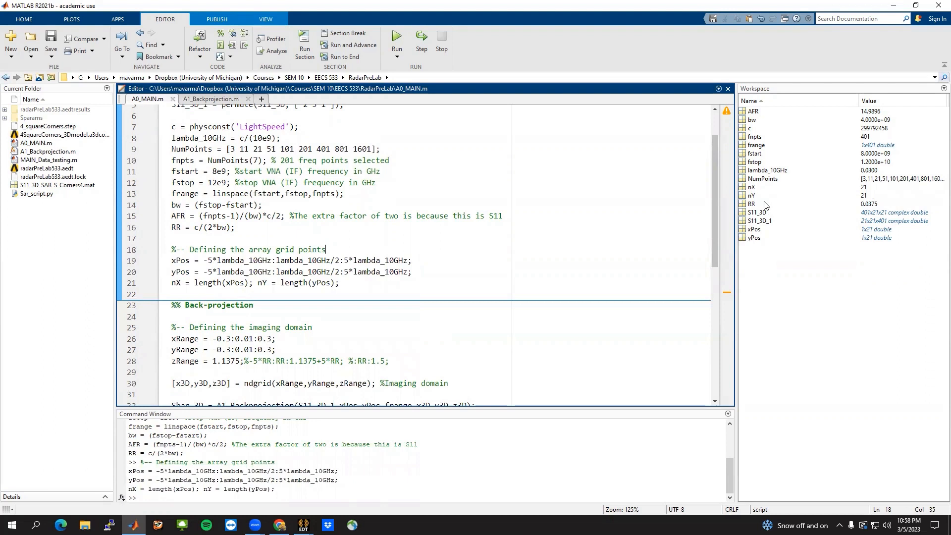
left_click(752, 195)
Examine the array grid definitions and the Back-projection section, including the imaging domain and the A1_Backprojection call.
left_click(249, 305)
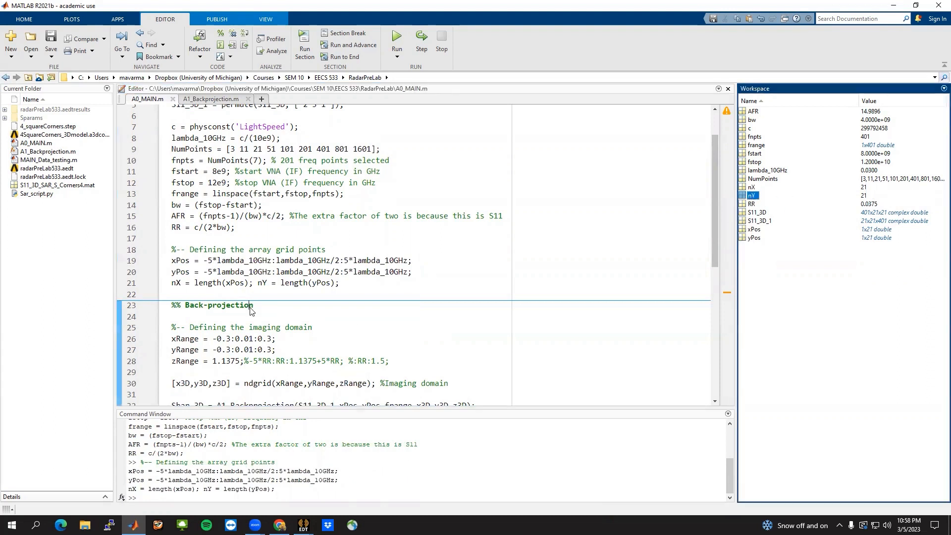
scroll(250, 307, "down", 2)
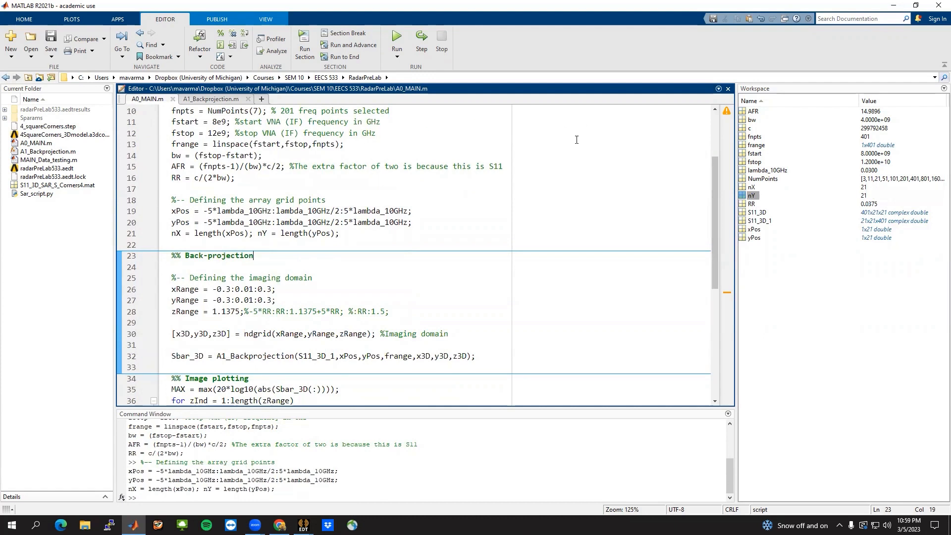
left_click_drag(169, 213, 347, 233)
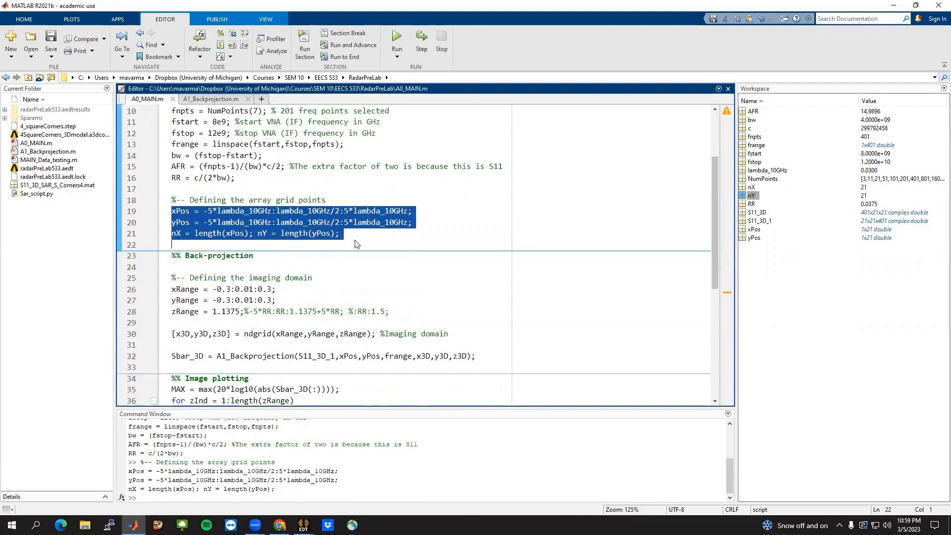
left_click(354, 233)
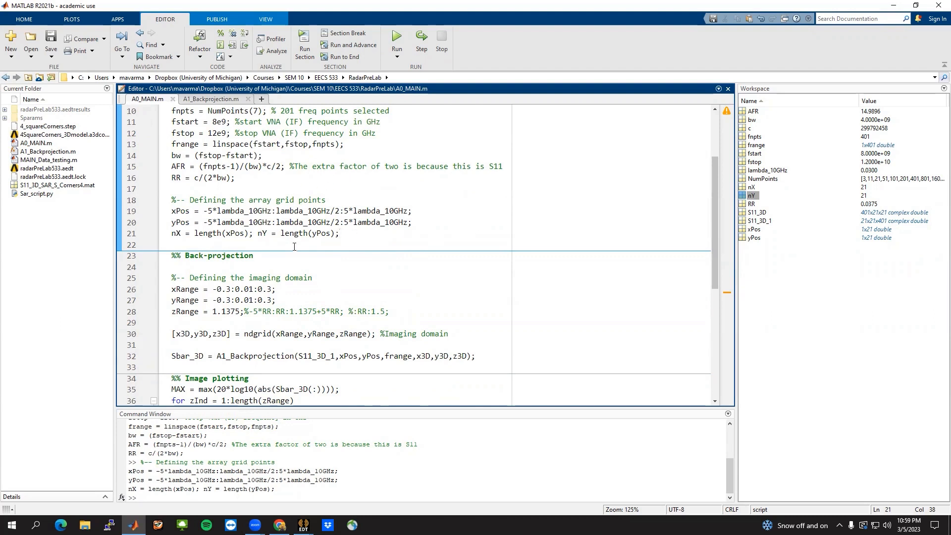
key("Down")
key("Down")
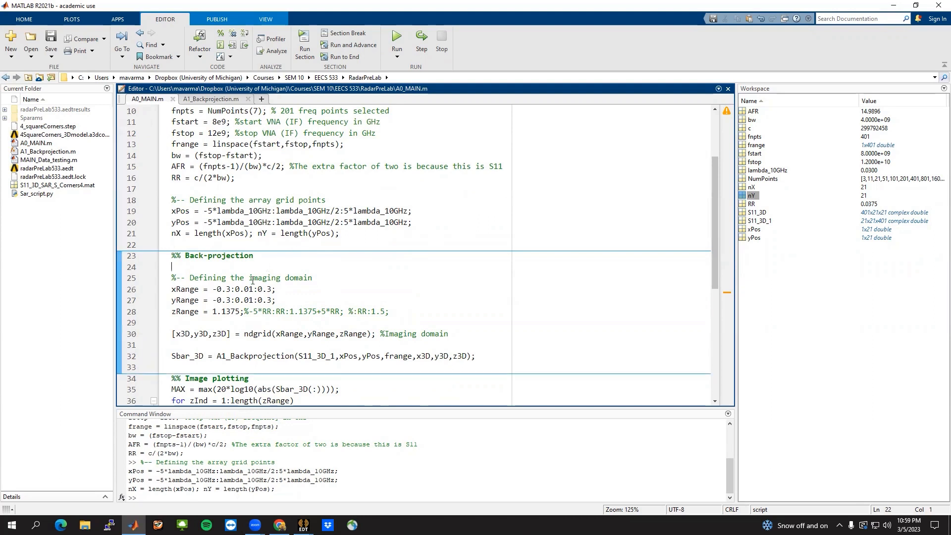
left_click(198, 325)
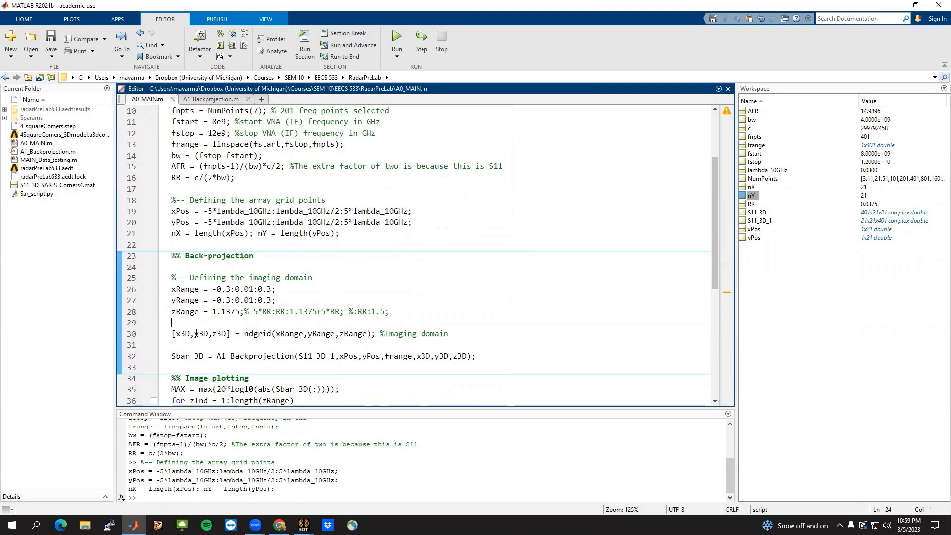
left_click(200, 367)
left_click_drag(217, 357, 488, 357)
left_click(495, 353)
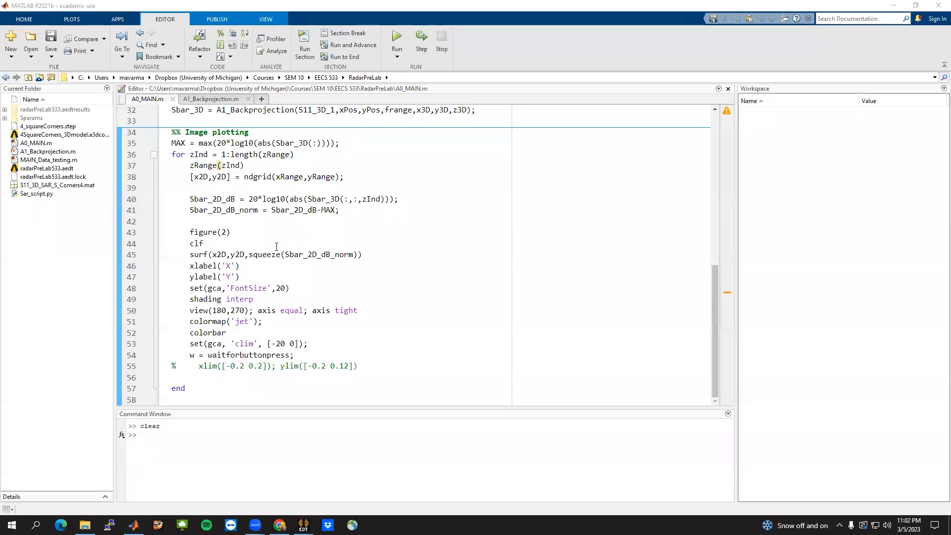
Examine each argument of the A1_Backprojection call on line 32: S11_3D_1, xPos, yPos, frange and x3D, y3D, z3D.
scroll(274, 252, "up", 7)
left_click(474, 224)
scroll(473, 225, "down", 1)
scroll(473, 224, "up", 1)
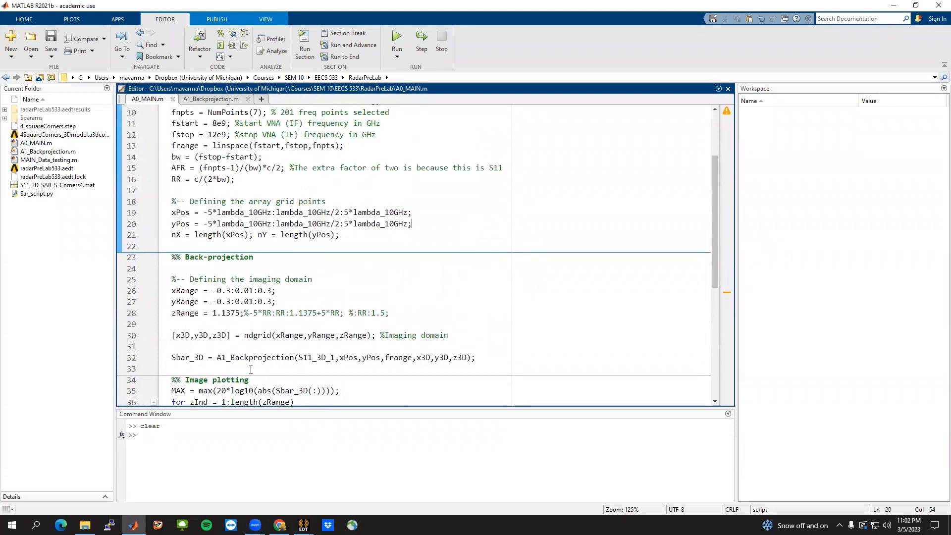
left_click_drag(171, 358, 479, 369)
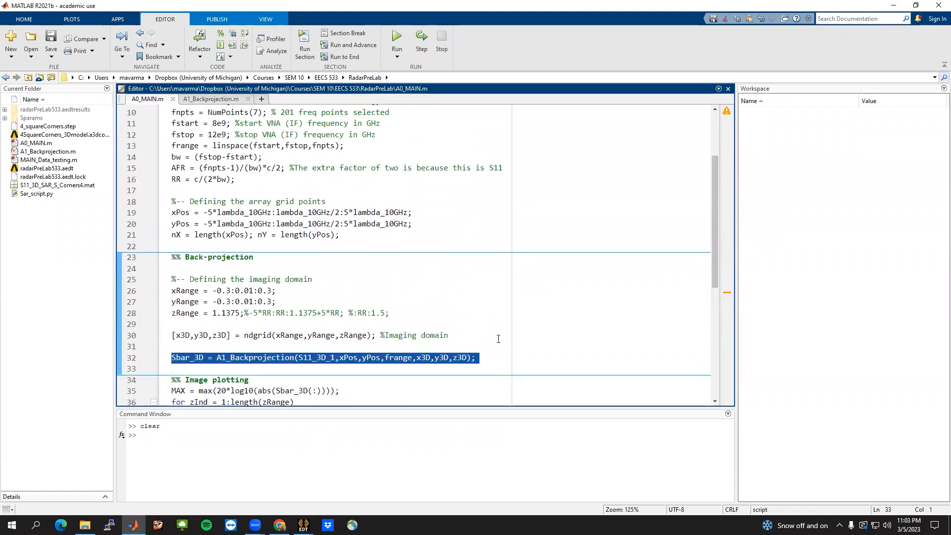
double_click(318, 357)
double_click(348, 357)
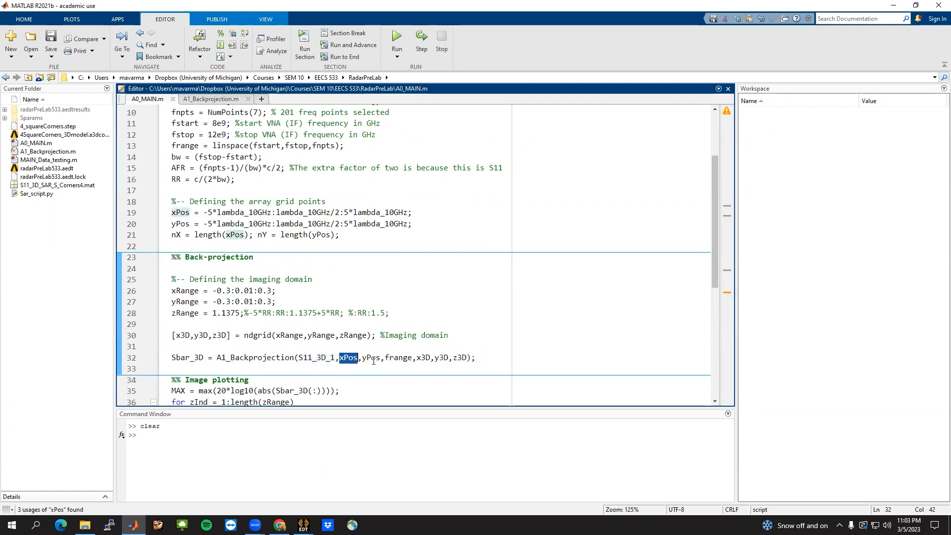
double_click(373, 359)
double_click(399, 358)
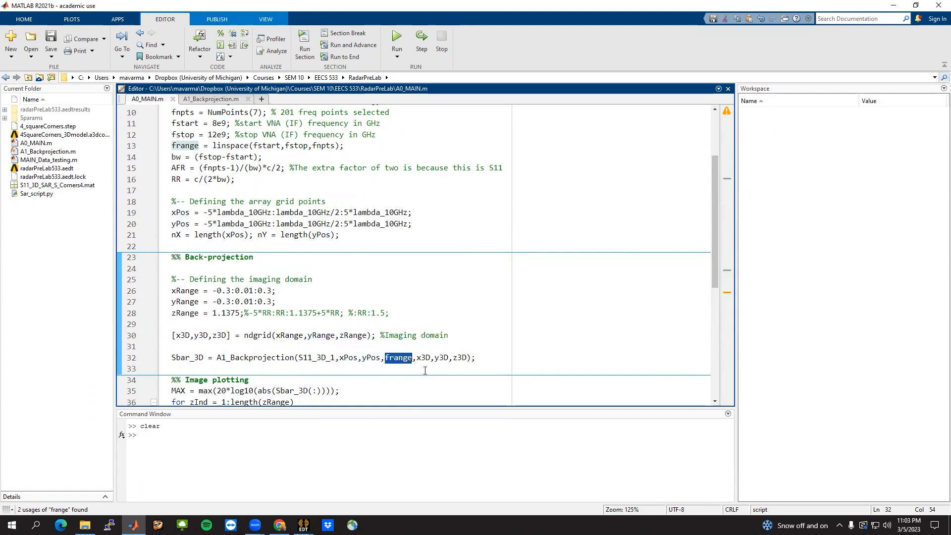
triple_click(424, 358)
left_click(460, 358)
left_click_drag(416, 357, 466, 357)
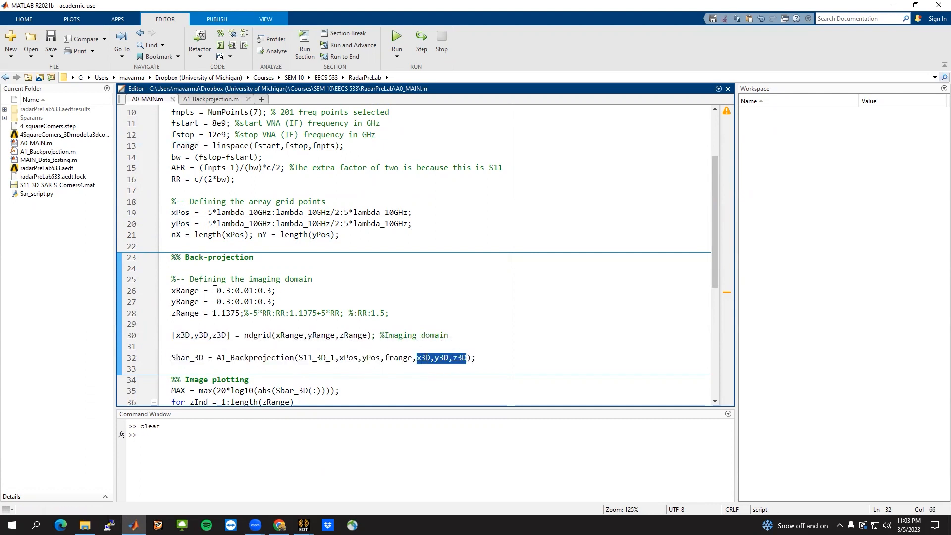
Examine the imaging domain's xRange, yRange and zRange definitions, focusing on the zRange distance.
left_click(172, 290)
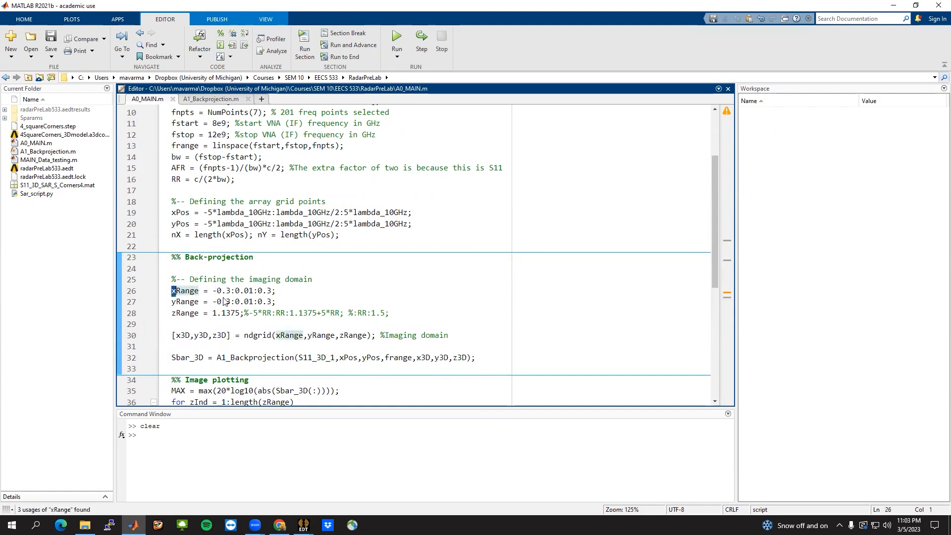
left_click_drag(172, 290, 402, 318)
left_click(277, 324)
left_click_drag(240, 313, 212, 315)
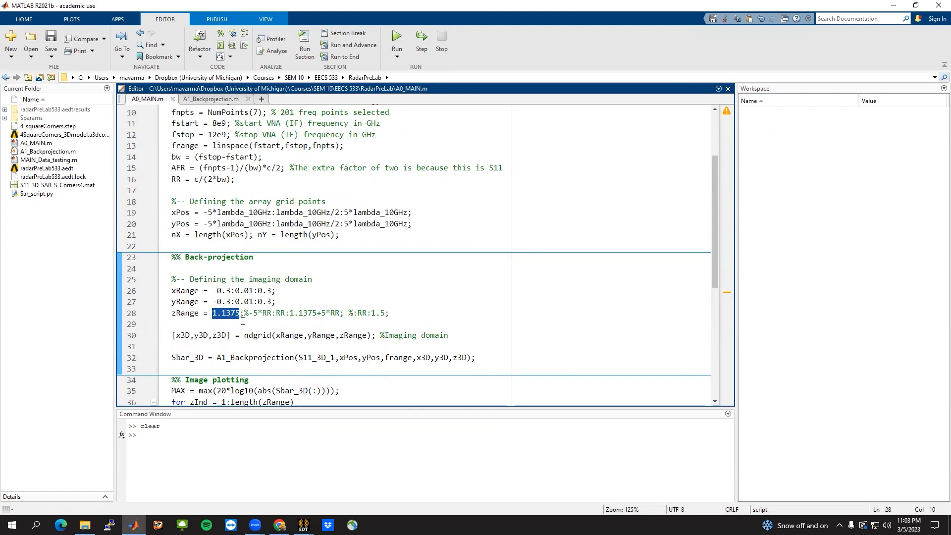
left_click(243, 321)
Switch to the Ansys Electronics Desktop window with the four-corner model and show the MAIN design's variables.
left_click(304, 524)
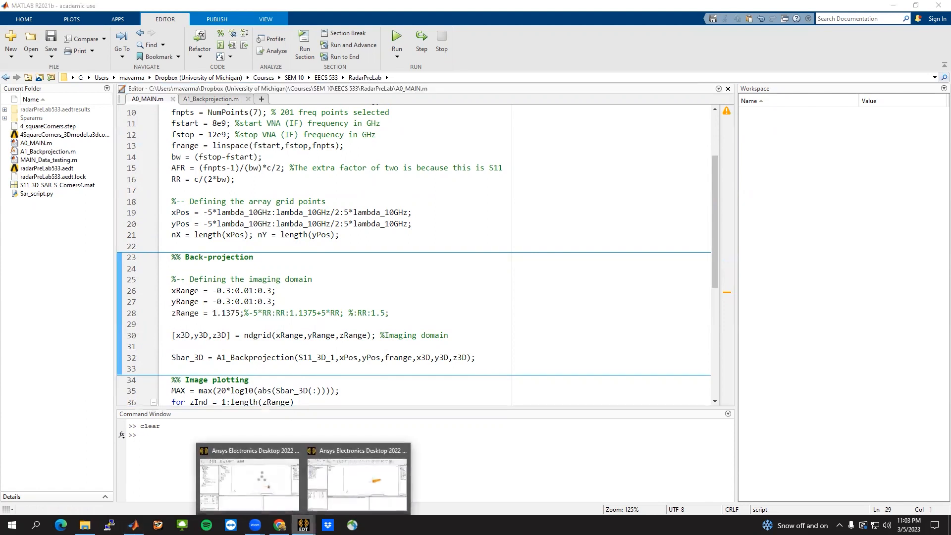
left_click(268, 485)
left_click(52, 105)
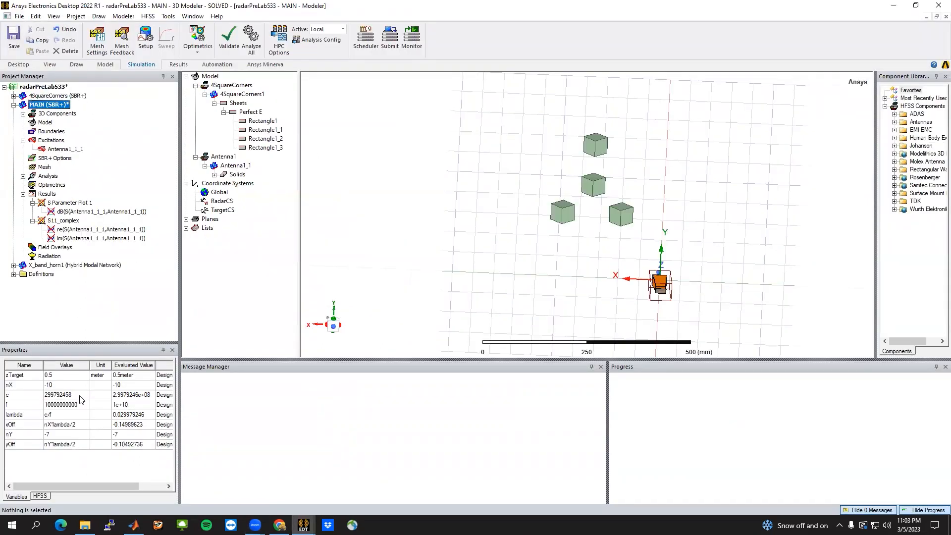
Set the MAIN design's zTarget variable to 1 meter and inspect the horn antenna's position relative to the four corners.
left_click(68, 374)
type("1")
key("Return")
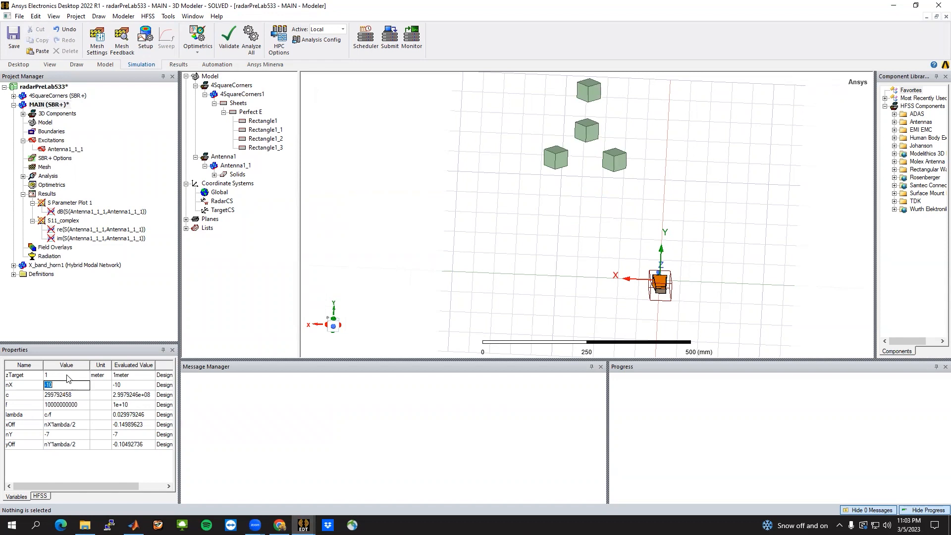
left_click_drag(555, 292, 585, 283, "alt")
left_click_drag(526, 267, 471, 257, "alt")
left_click_drag(654, 286, 678, 304, "alt")
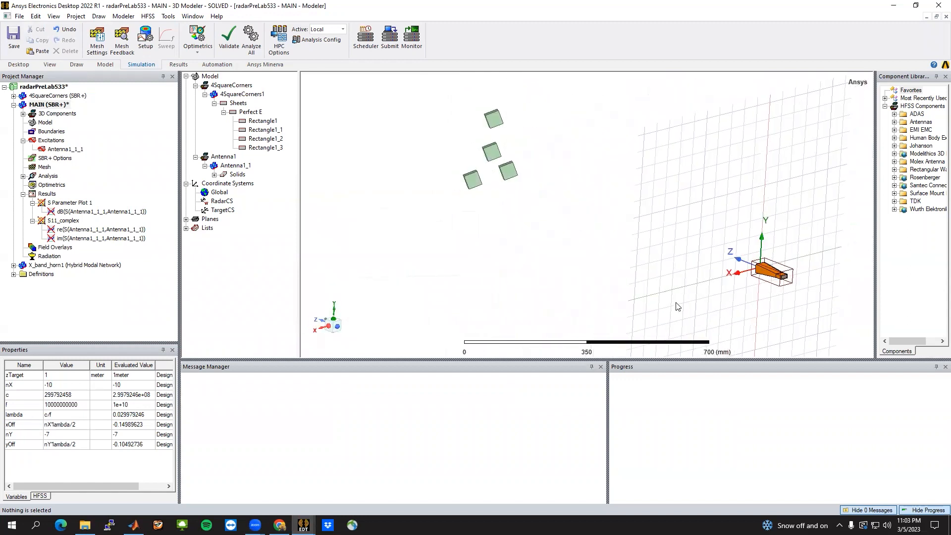
scroll(801, 293, "up", 5)
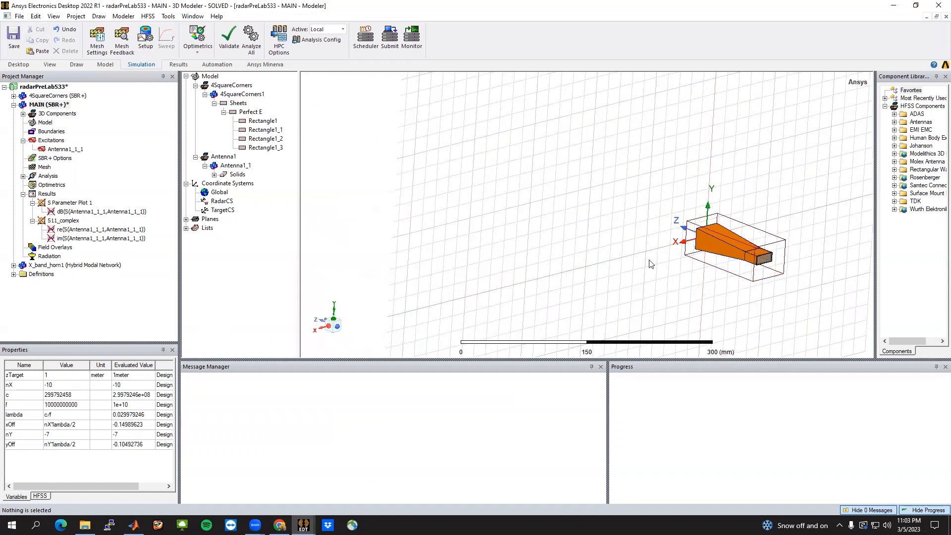
left_click_drag(651, 262, 676, 256, "alt")
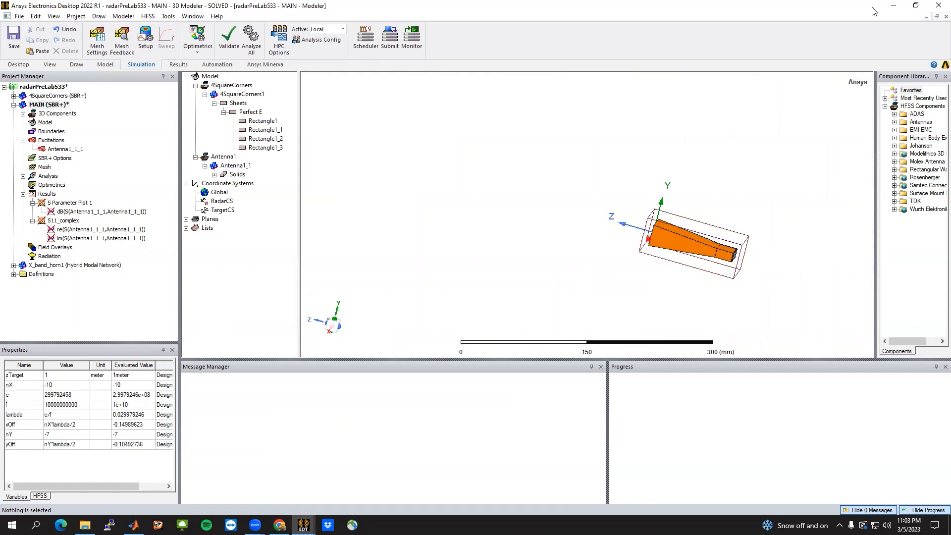
Switch to MATLAB and examine the zRange definition on line 28 of A0_MAIN.m.
left_click(893, 5)
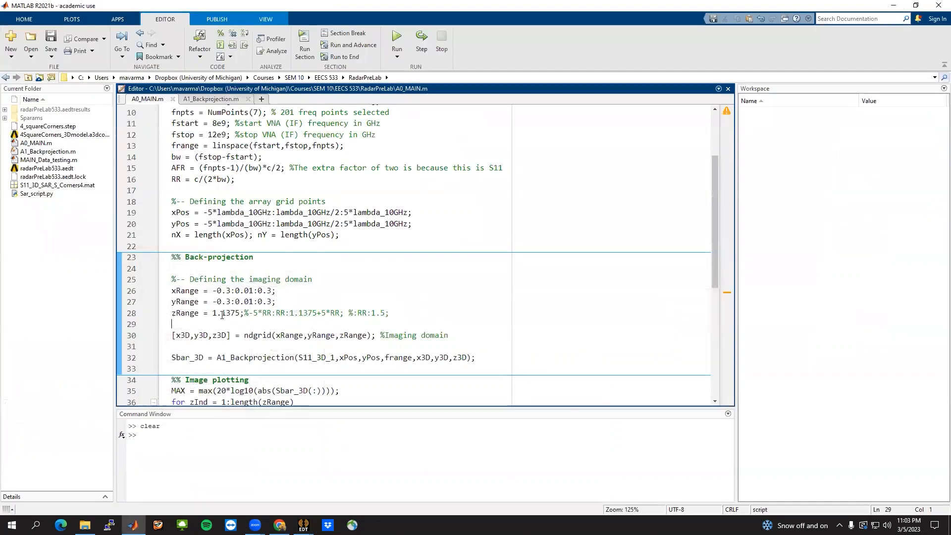
left_click_drag(213, 314, 240, 314)
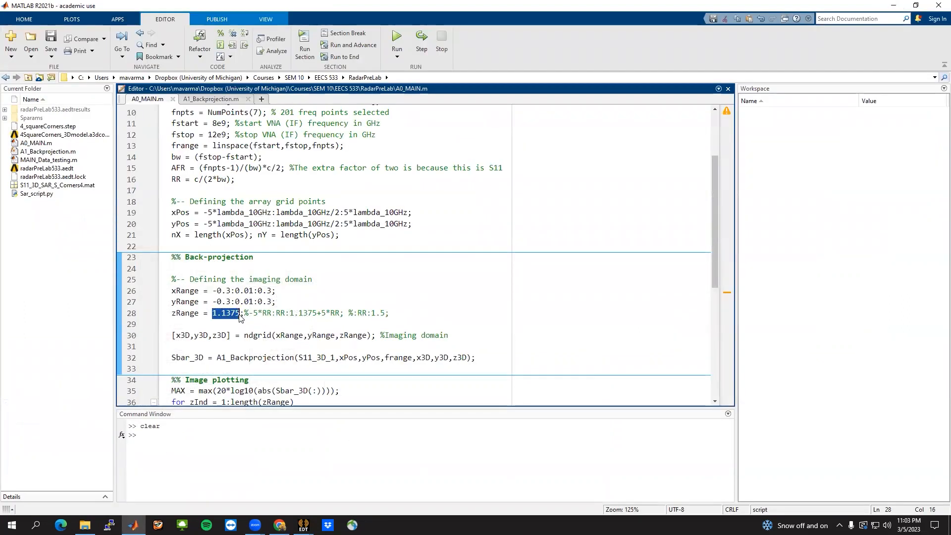
left_click(241, 324)
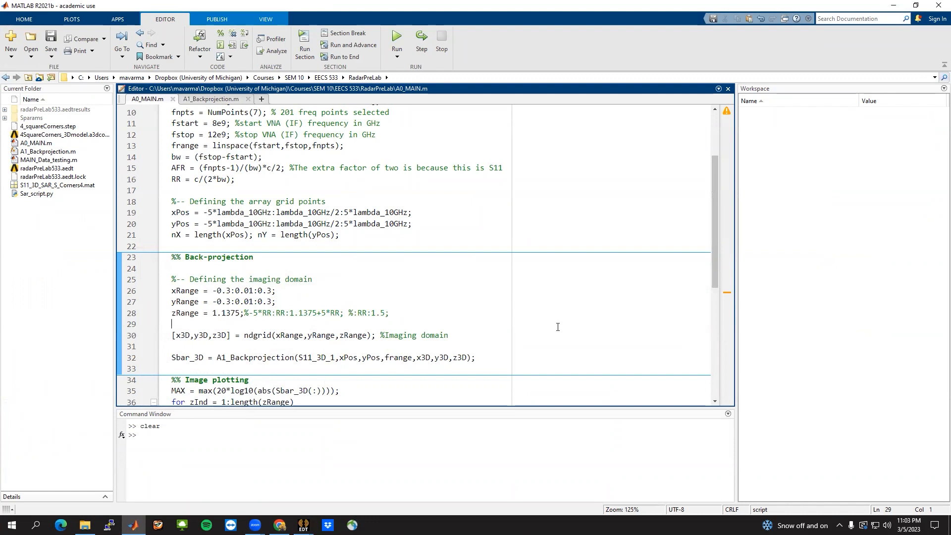
double_click(185, 313)
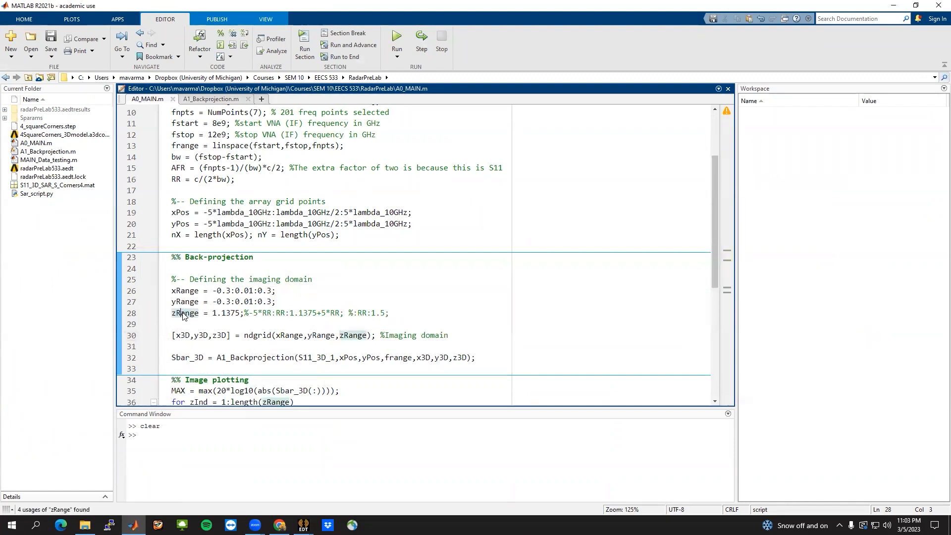
left_click(452, 316)
Examine the A1_Backprojection.m loop block, and the arguments xPos, yPos, frange, x3D, y3D and z3D passed to it on line 32 of A0_MAIN.m.
left_click(212, 98)
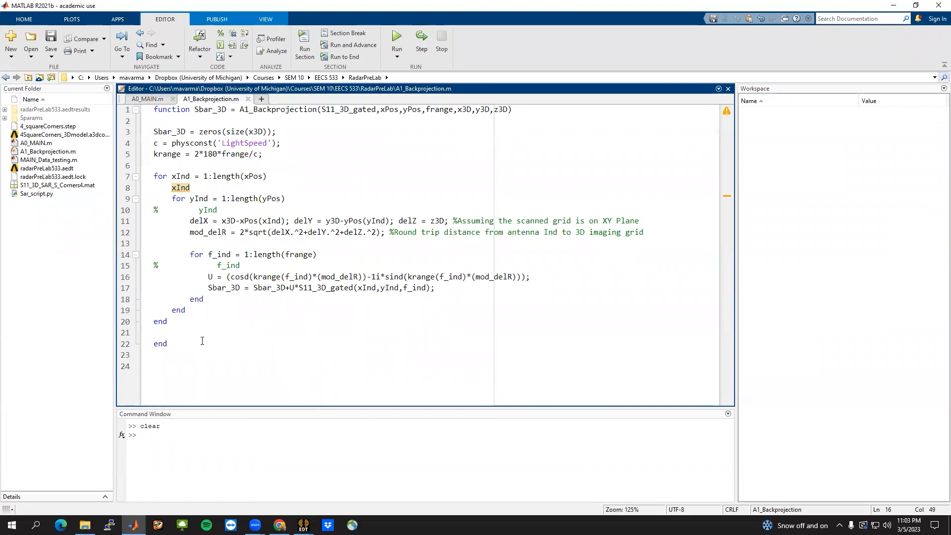
left_click_drag(201, 342, 154, 178)
left_click(328, 174)
left_click(148, 98)
left_click(344, 356)
left_click(371, 357)
left_click(399, 357)
left_click(423, 360)
left_click(443, 362)
left_click(458, 360)
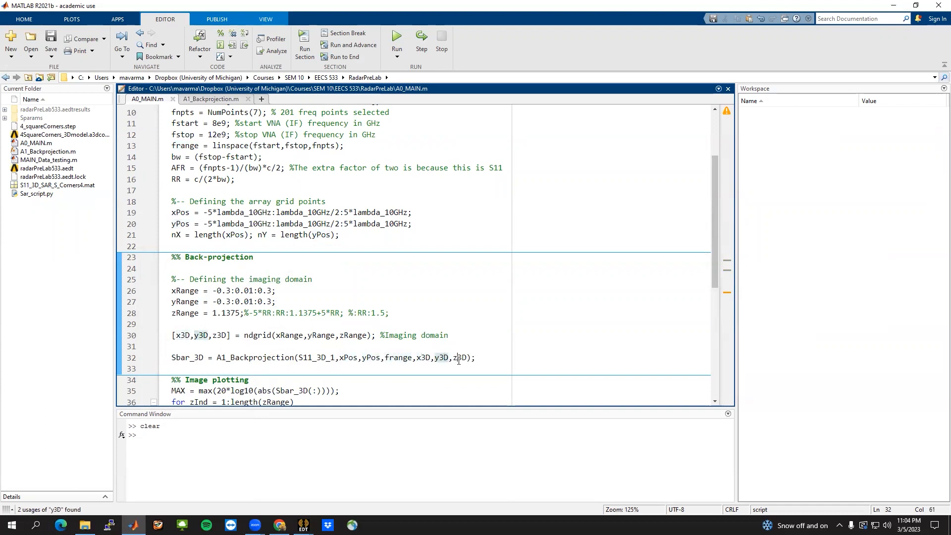
left_click(358, 370)
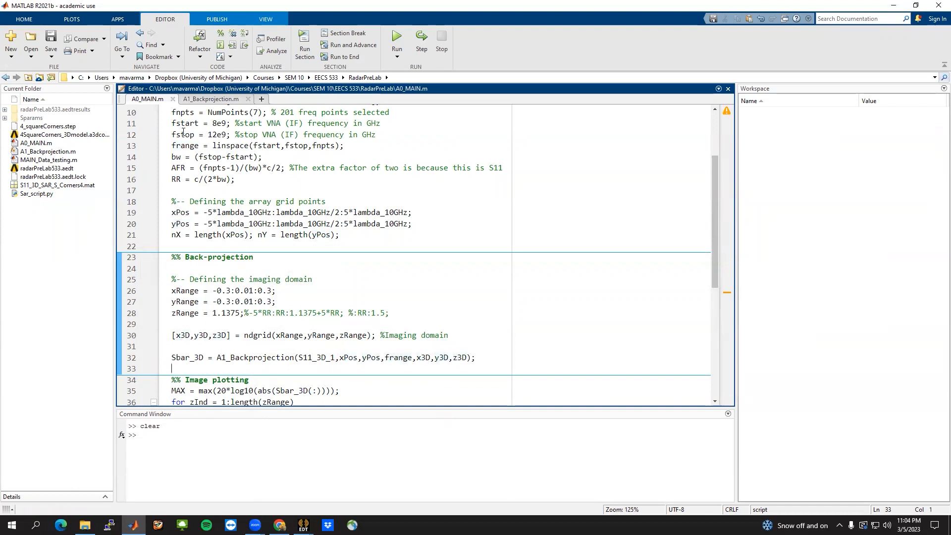
Examine the xPos, yPos and frange loops in A1_Backprojection.m, including the U expression and the Sbar_3D accumulation on lines 16 and 17.
left_click(195, 102)
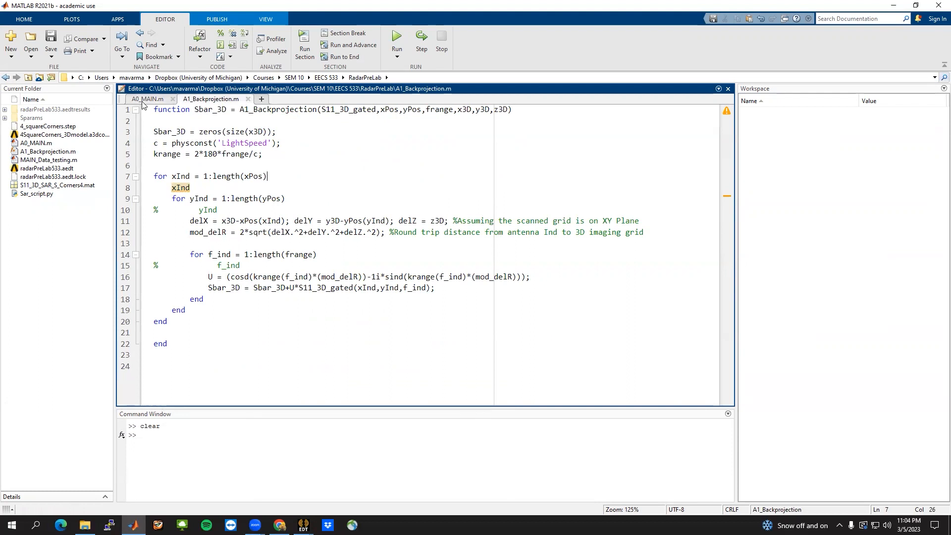
left_click(154, 177)
left_click(171, 176)
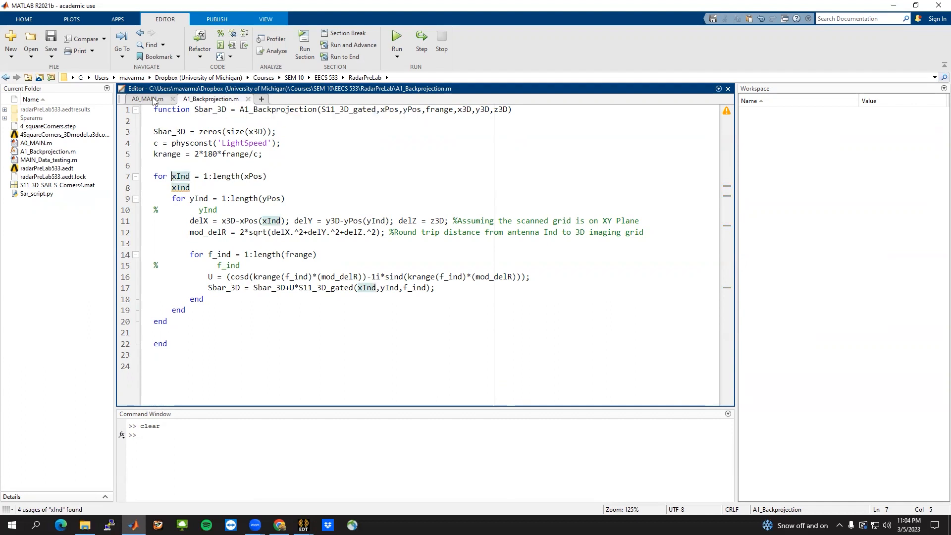
left_click(250, 177)
left_click(268, 199)
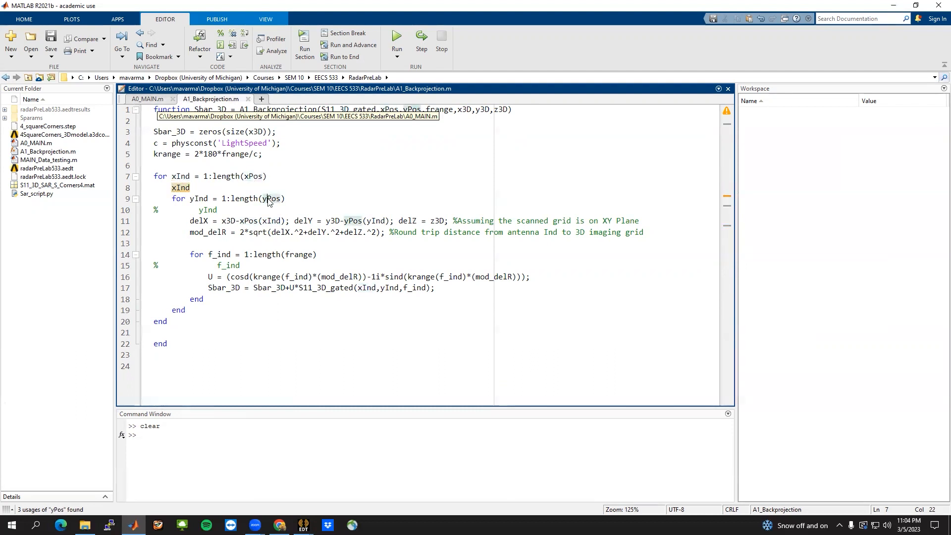
left_click(294, 254)
left_click_drag(209, 278, 532, 282)
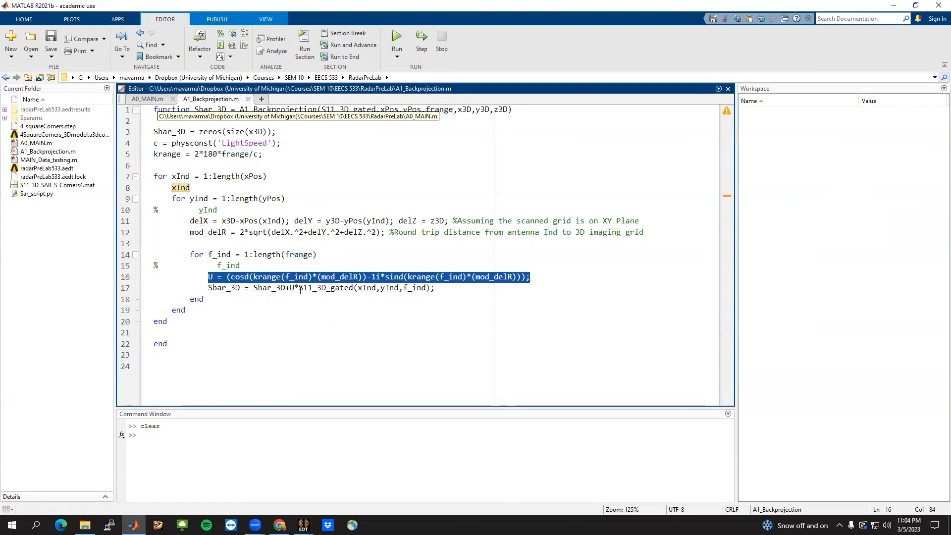
left_click_drag(299, 289, 327, 290)
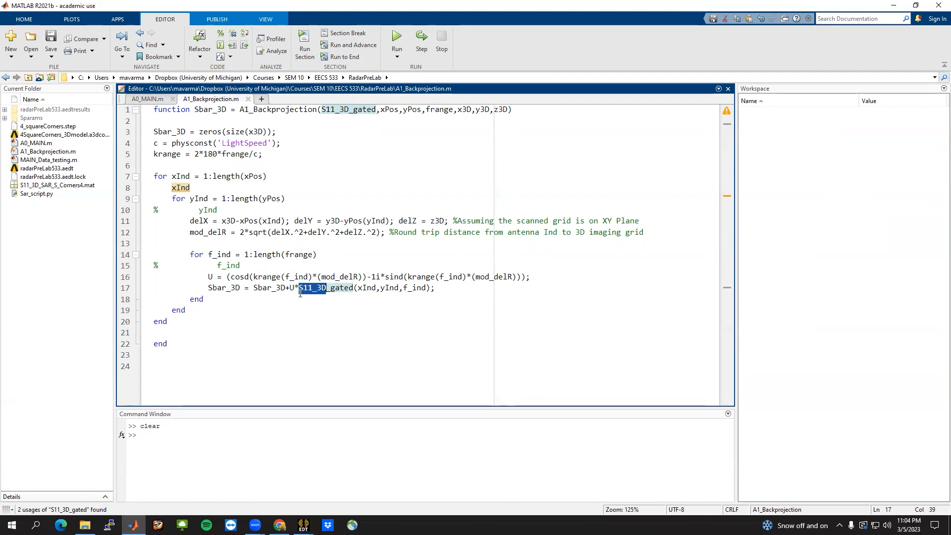
left_click_drag(290, 288, 254, 289)
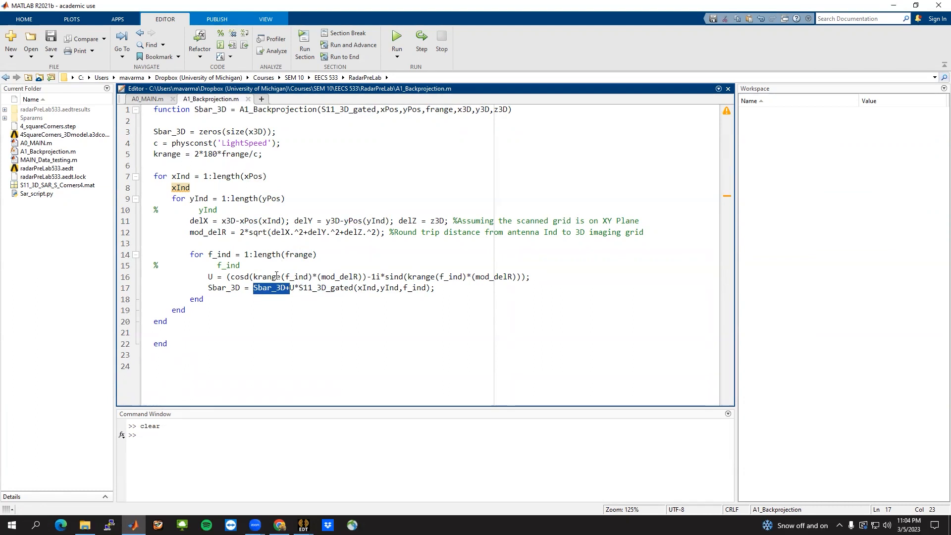
Review the complete nested loop on lines 7 to 20 of A1_Backprojection.m together with the initial definitions above it.
left_click(253, 176)
left_click(271, 200)
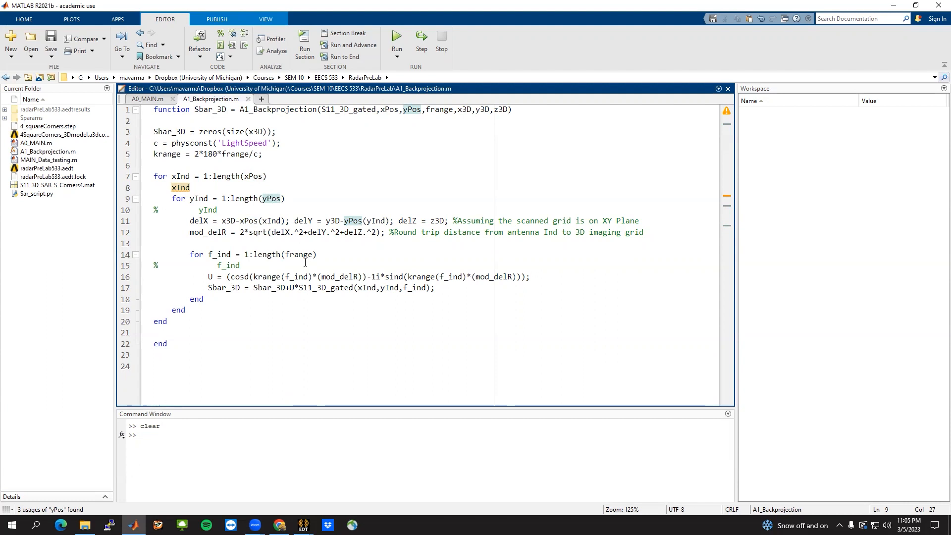
left_click_drag(167, 322, 144, 182)
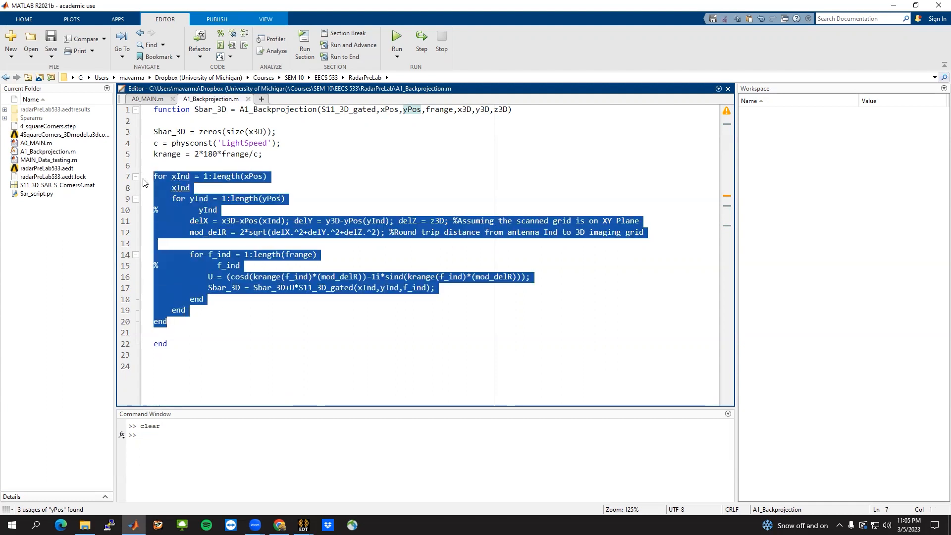
left_click(176, 324)
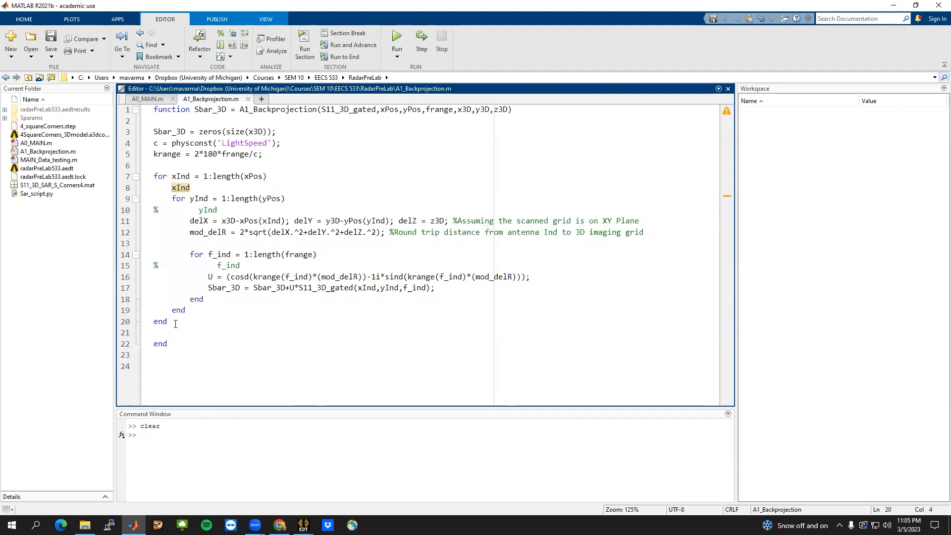
left_click_drag(175, 325, 145, 181)
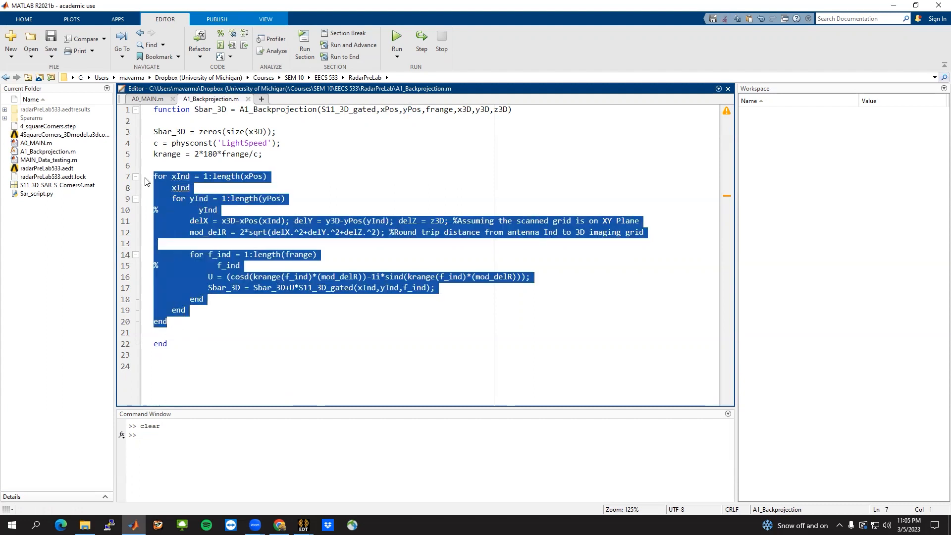
left_click(161, 166)
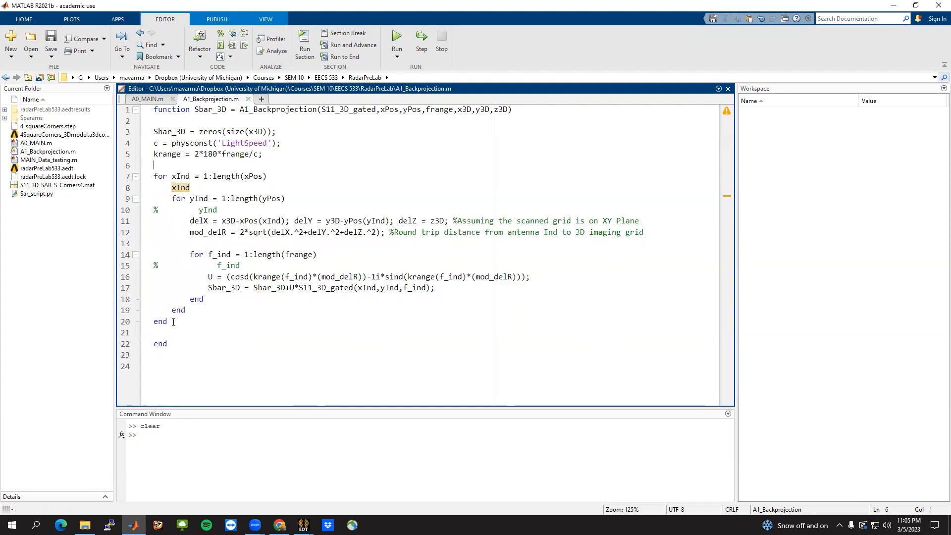
left_click_drag(173, 322, 139, 137)
left_click(182, 331)
left_click_drag(198, 335, 148, 130)
left_click(295, 143)
Return to A0_MAIN.m, check the zRange distance, and try to run the Back-projection section.
left_click(148, 98)
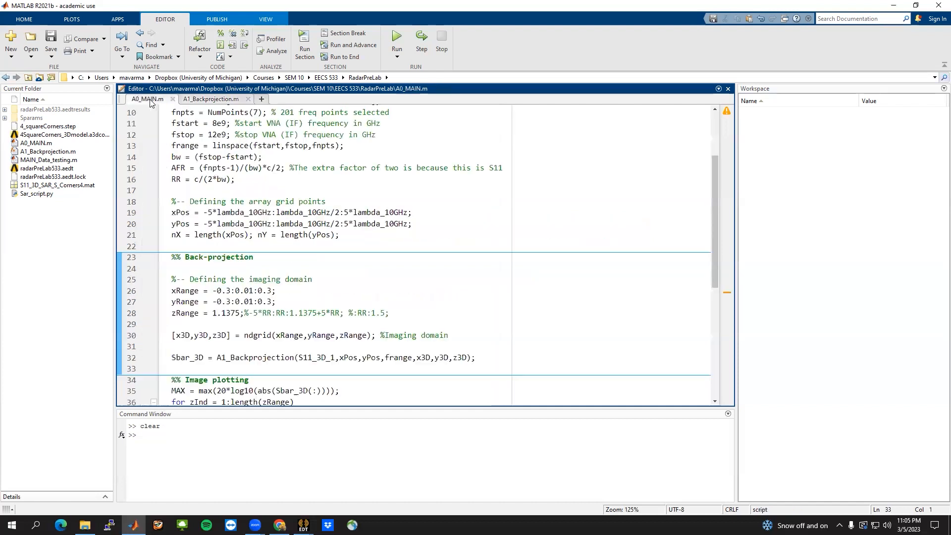
left_click_drag(212, 313, 240, 315)
left_click(431, 313)
key("F5")
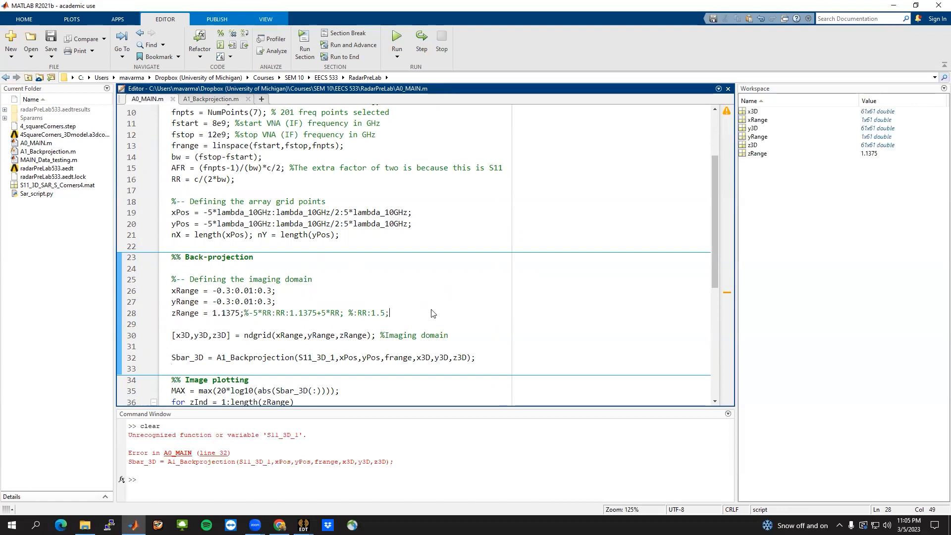
Run the first section of A0_MAIN.m to load S11_3D_SAR_S_Corners4.mat and define the frequency and array grid variables.
scroll(515, 242, "up", 3)
left_click(515, 242)
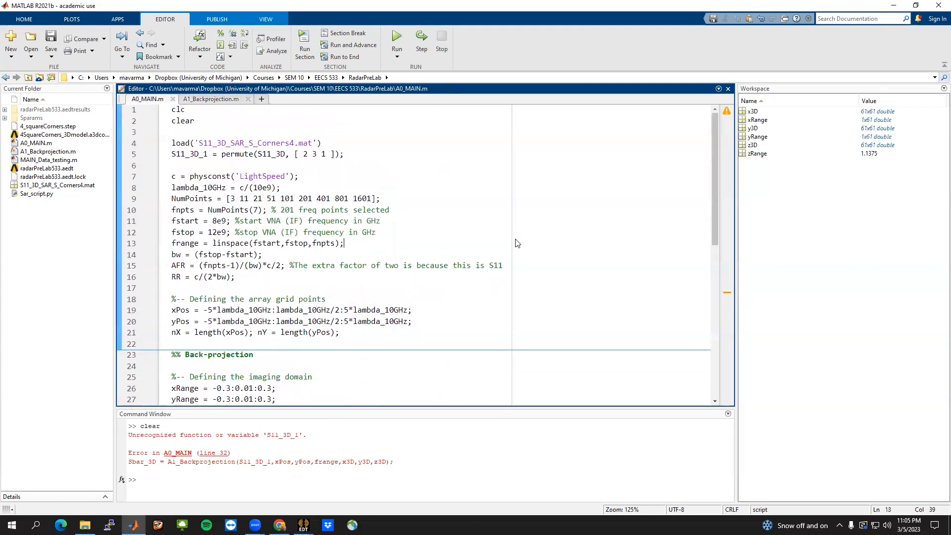
left_click(397, 57)
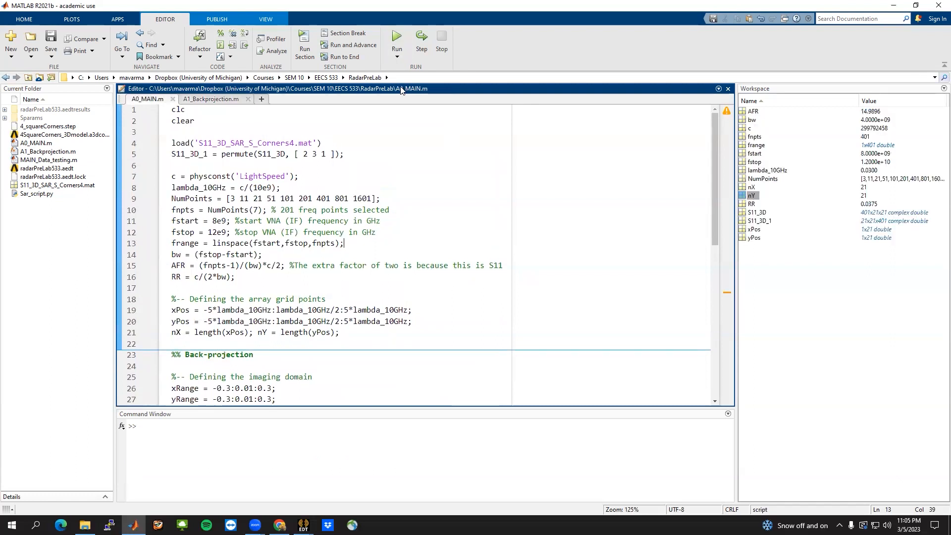
Run the Back-projection section of A0_MAIN.m to compute Sbar_3D over the imaging domain.
scroll(402, 212, "down", 3)
left_click(405, 214)
key("ctrl+Return")
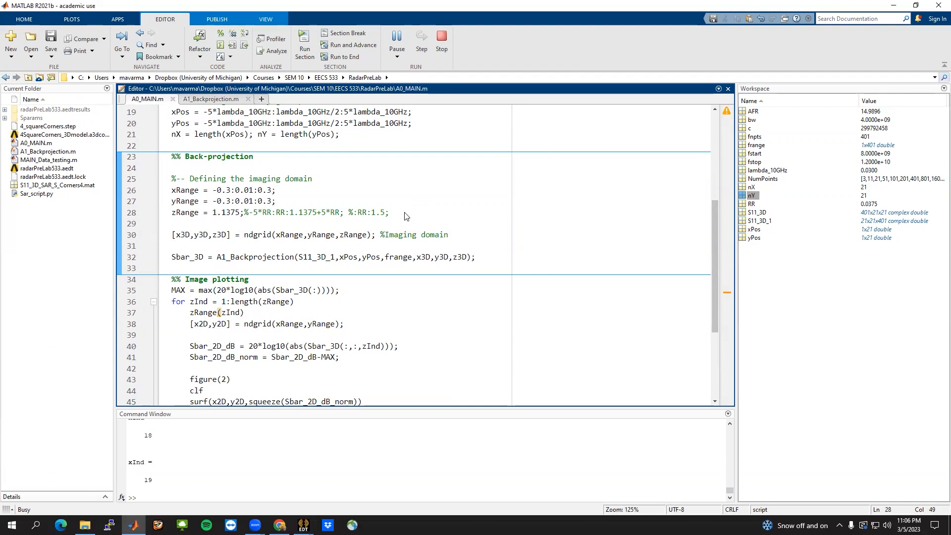
In the Image plotting section, evaluate only zInd = 1 from the loop header and the MAX assignment on line 35.
scroll(404, 216, "down", 3)
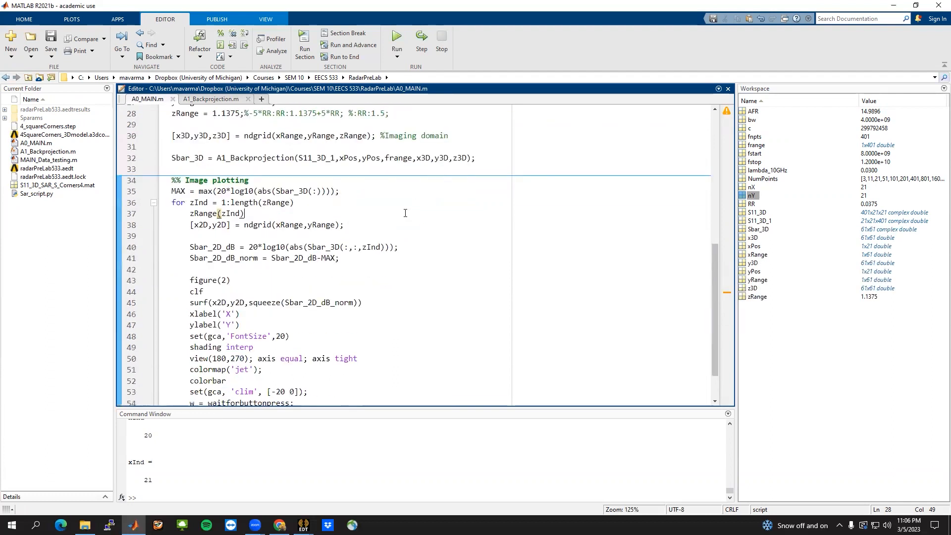
scroll(479, 347, "down", 2)
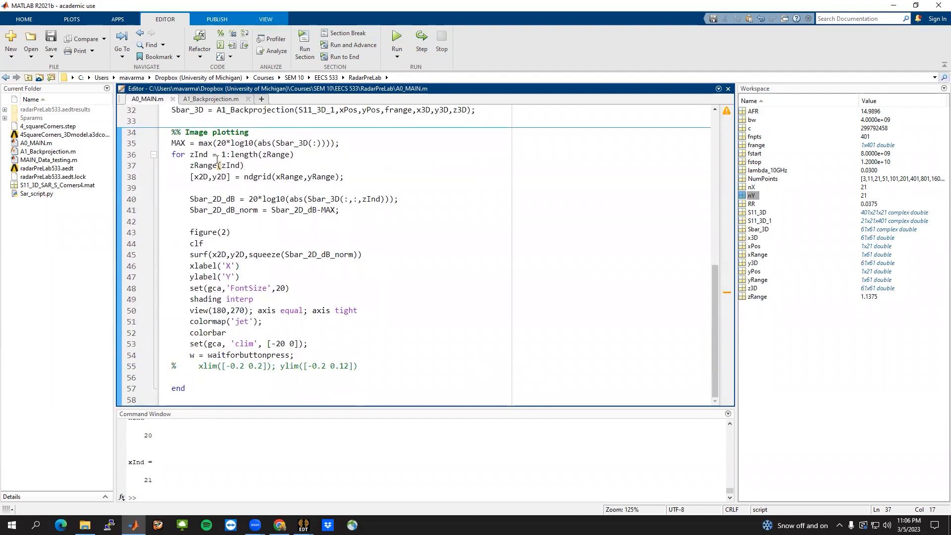
left_click(189, 166)
left_click_drag(190, 155, 226, 156)
right_click(219, 155)
left_click(232, 160)
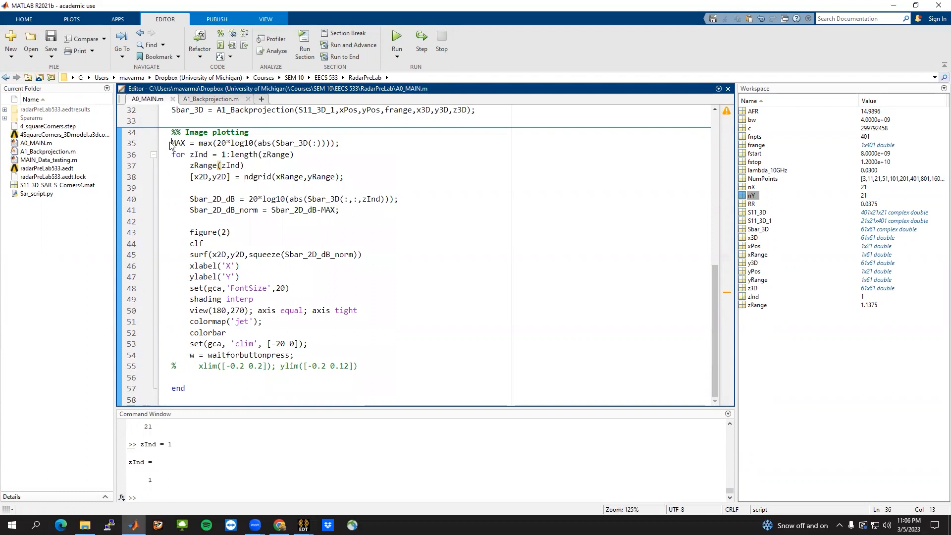
left_click_drag(171, 143, 362, 149)
right_click(319, 142)
left_click(328, 147)
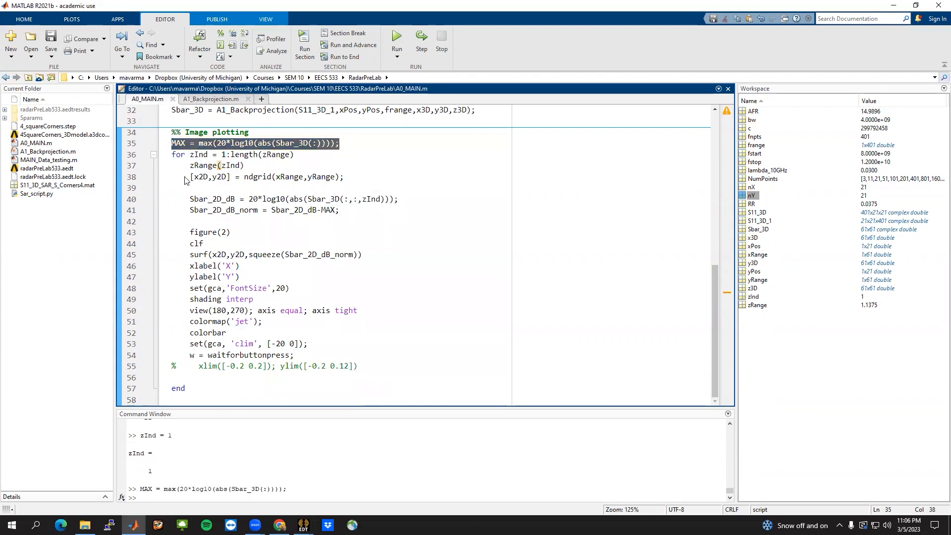
Evaluate zRange(zInd) on line 37 and check the distance it returns.
left_click(190, 166)
left_click_drag(190, 166, 250, 171)
right_click(229, 167)
left_click(238, 173)
left_click_drag(170, 480, 144, 480)
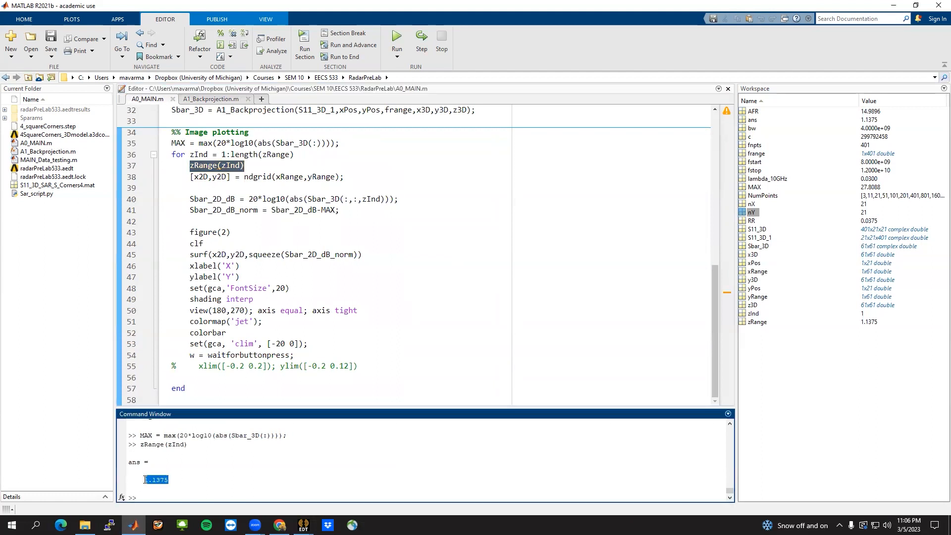
left_click(404, 323)
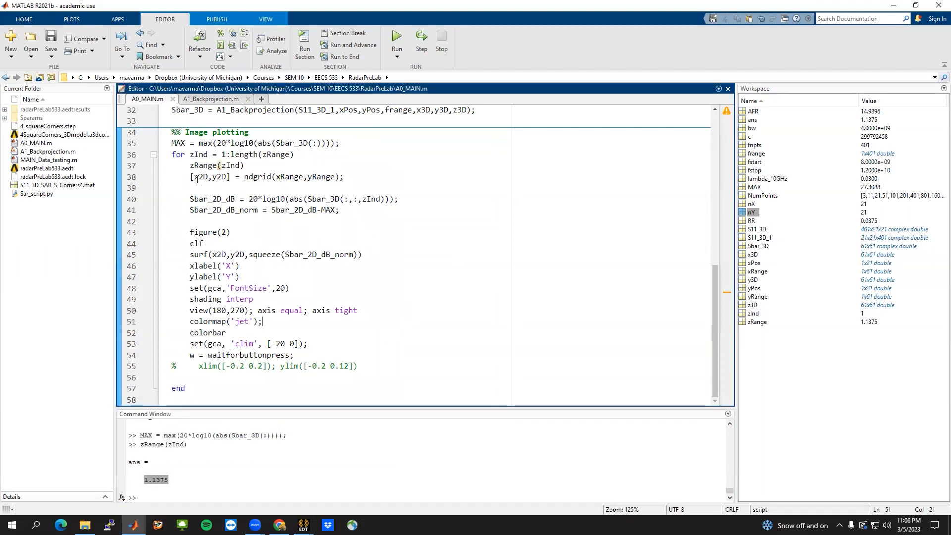
Examine the [x2D,y2D] ndgrid definition on line 38 built from xRange and yRange.
left_click_drag(191, 177, 347, 180)
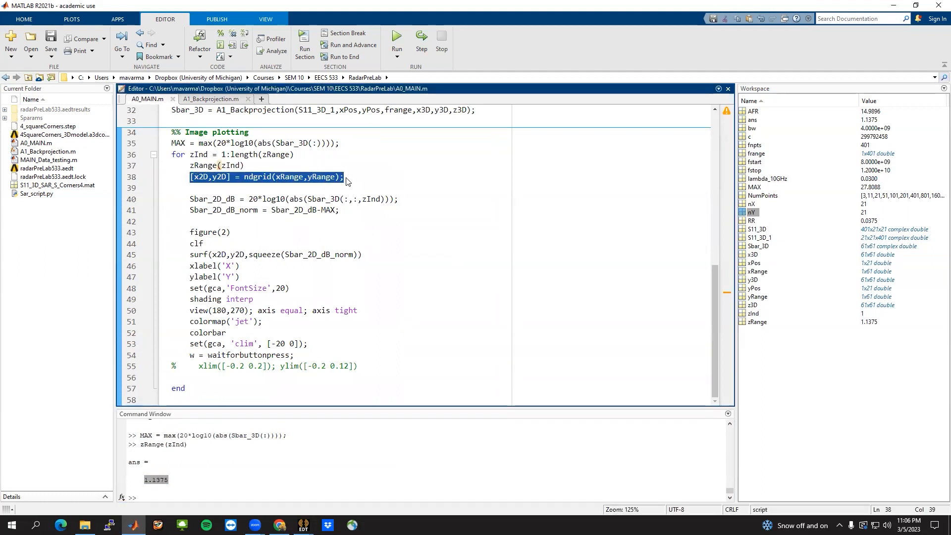
left_click(355, 179)
scroll(464, 387, "up", 2)
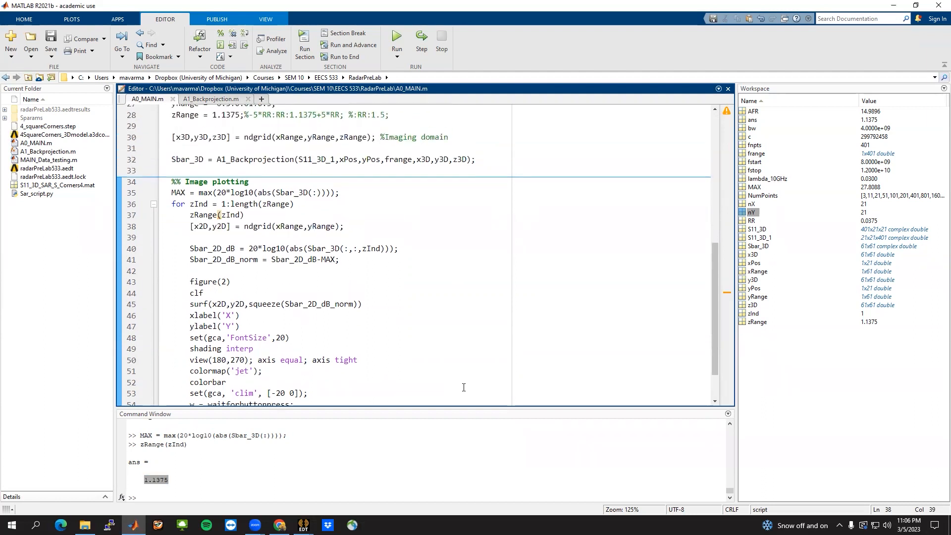
Examine how lines 40–41 of A0_MAIN.m convert Sbar_3D to dB and normalise it by MAX.
scroll(464, 387, "down", 2)
double_click(213, 199)
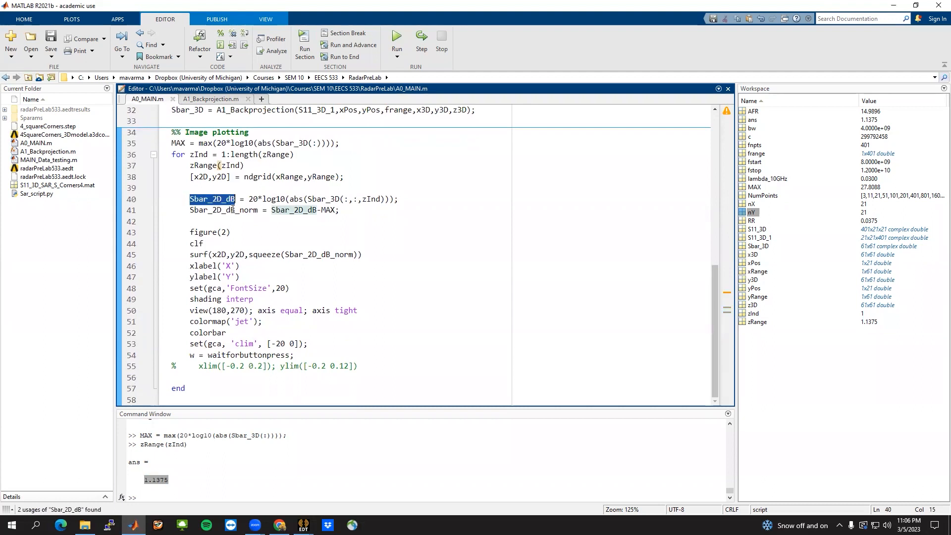
left_click(351, 288)
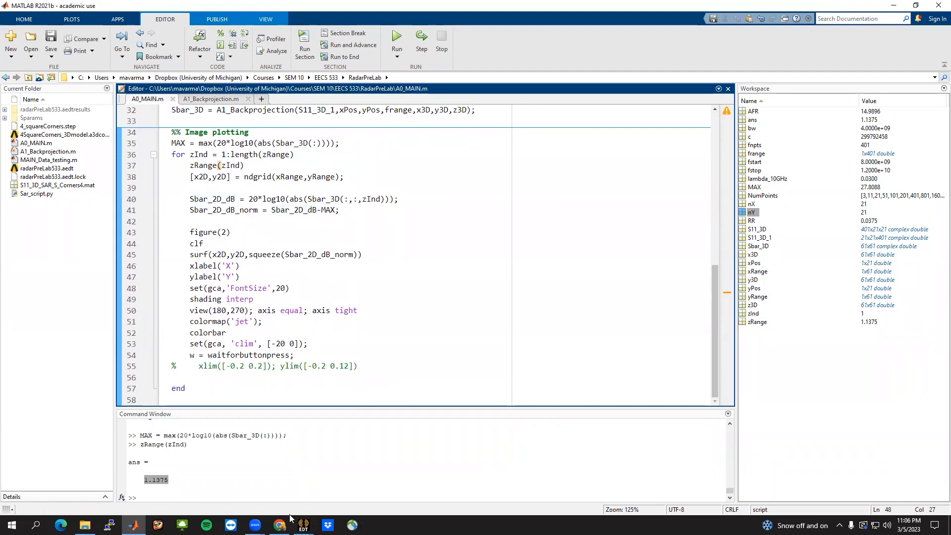
Switch to Ansys Electronics Desktop and orient the model to view the four corner targets and horn antenna face-on in the XY plane.
left_click(301, 524)
left_click(269, 493)
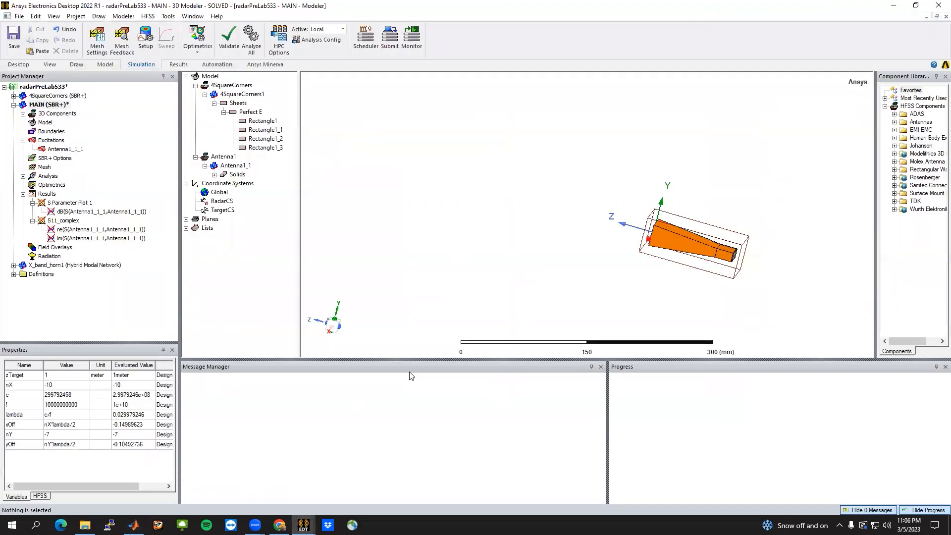
left_click_drag(595, 258, 504, 218, "alt")
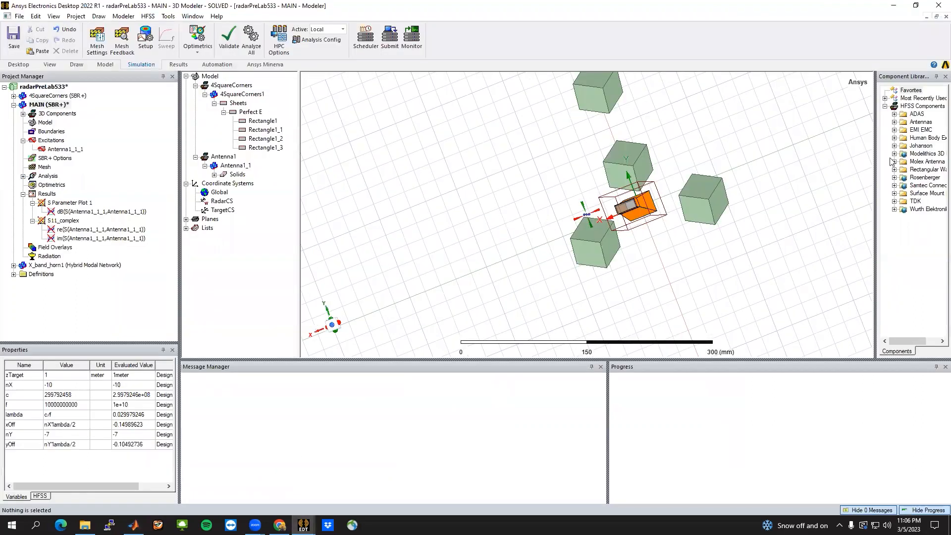
left_click(77, 65)
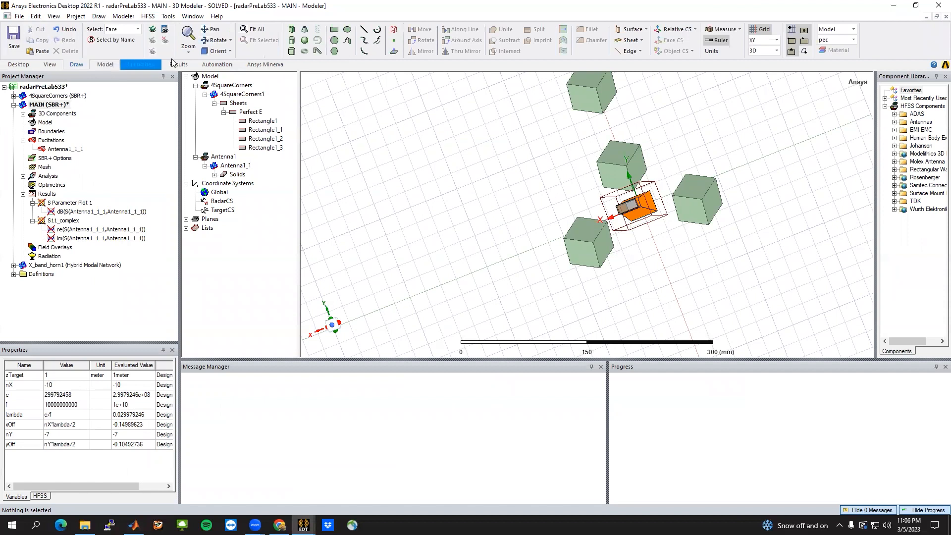
left_click(229, 51)
left_click(229, 74)
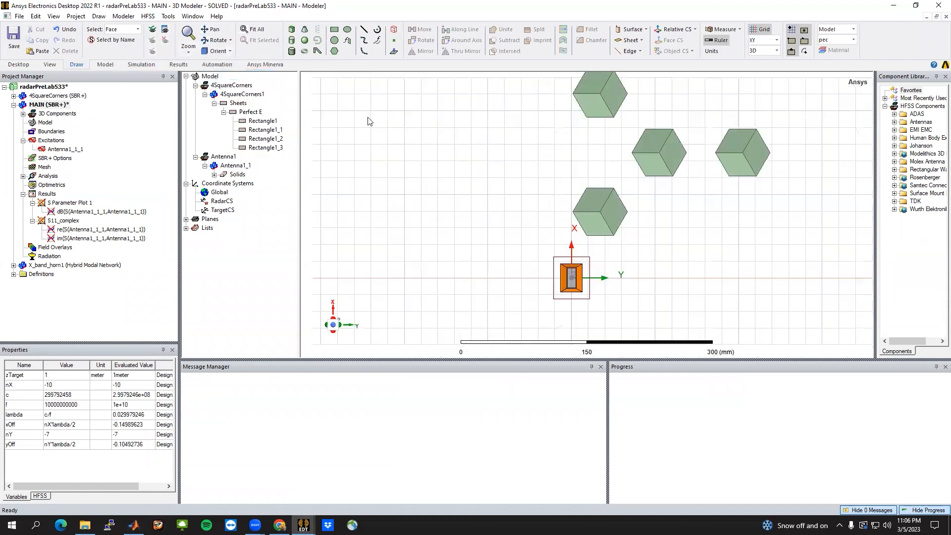
left_click_drag(465, 268, 543, 317, "alt")
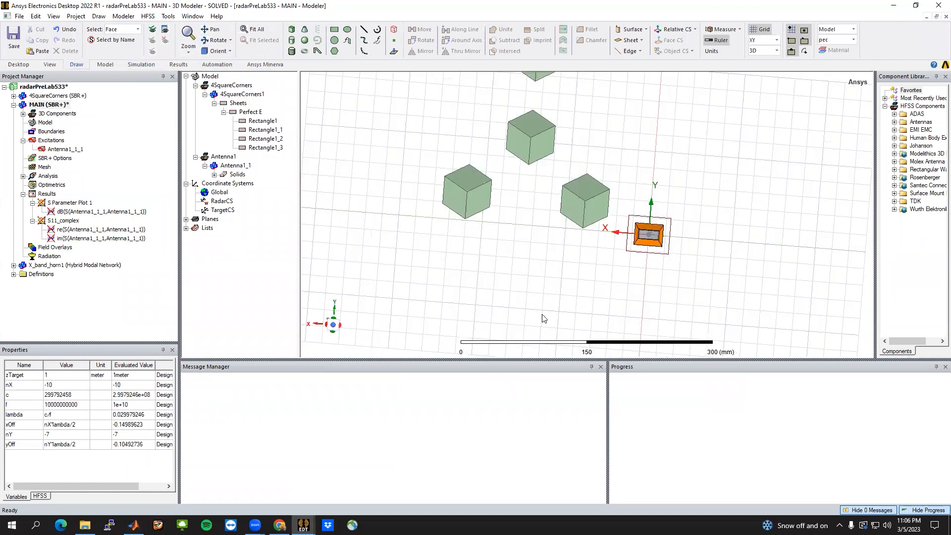
scroll(542, 317, "down", 3)
left_click_drag(320, 206, 336, 217, "alt")
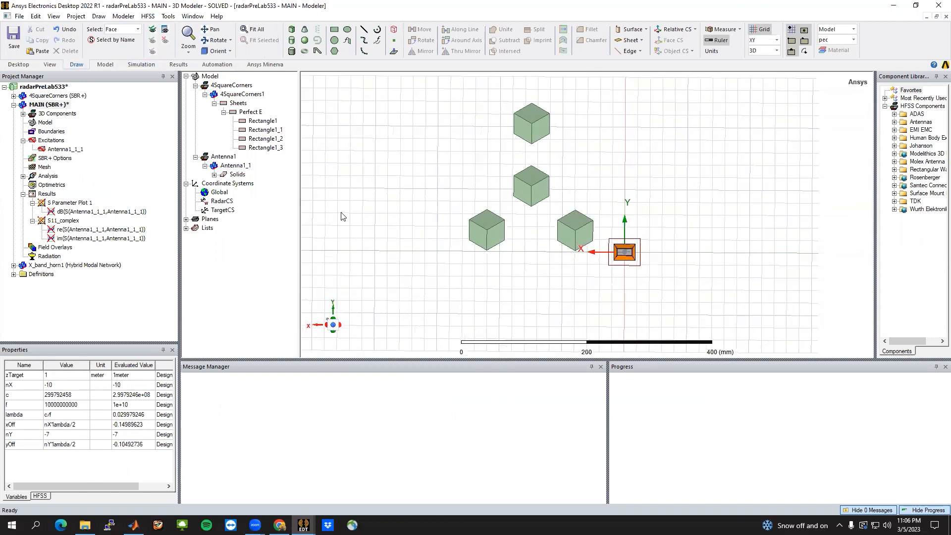
scroll(503, 144, "up", 4)
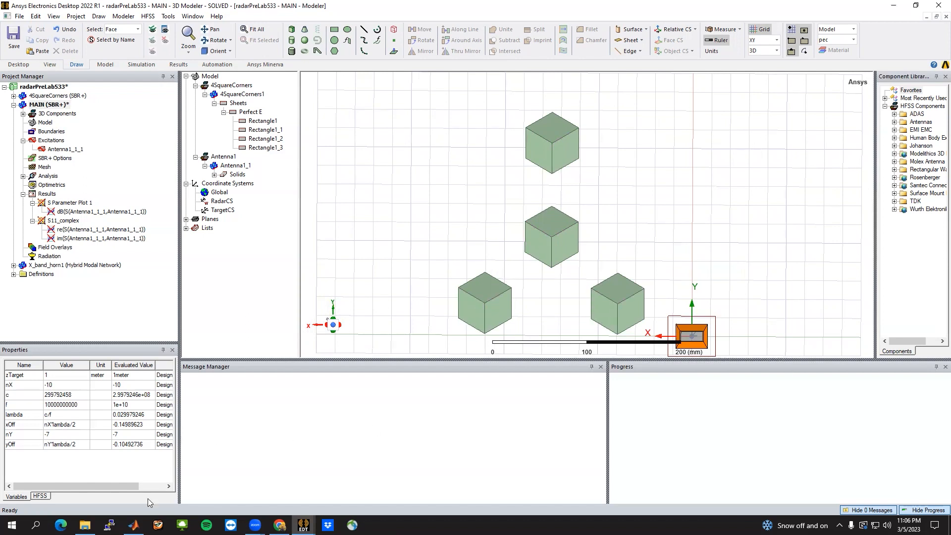
Return to MATLAB, run the Image plotting section of A0_MAIN.m, and inspect the enlarged Figure 2 before closing it.
left_click(134, 524)
left_click(444, 331)
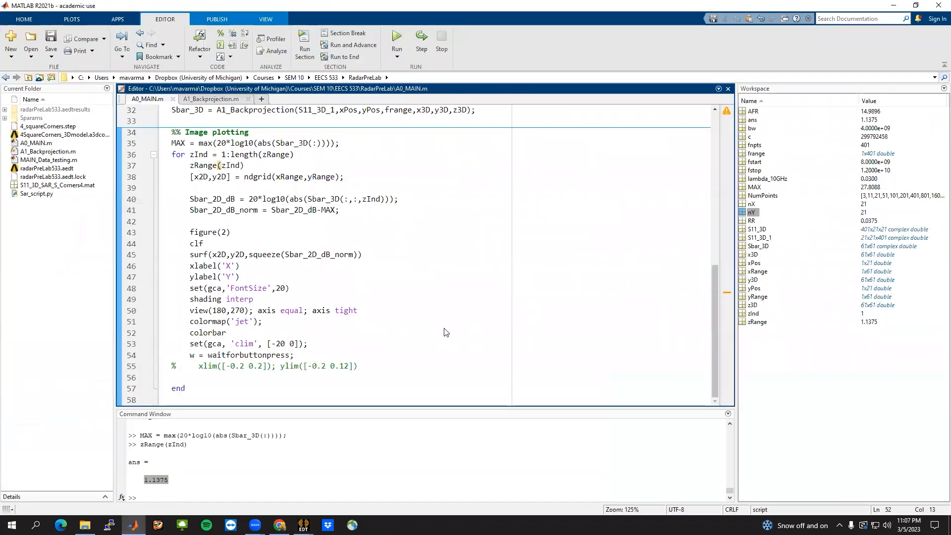
key("ctrl+Return")
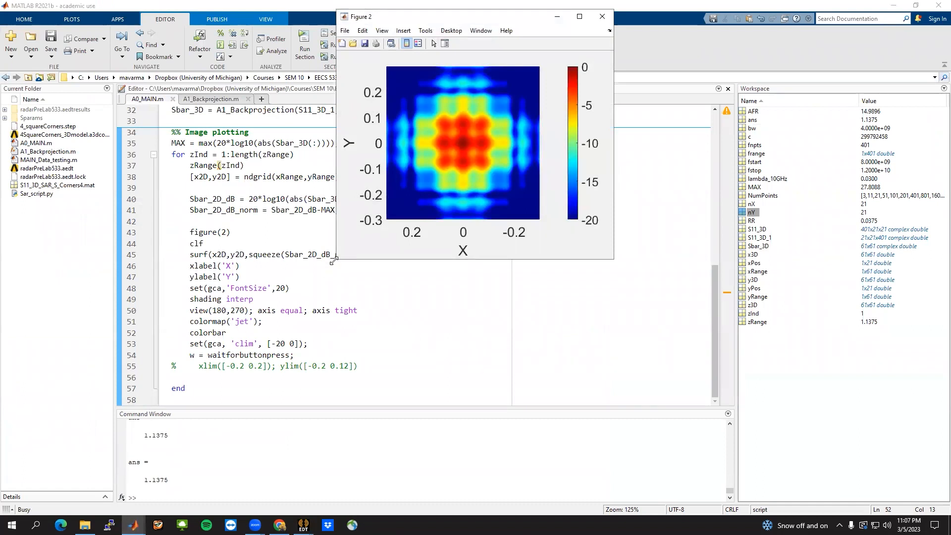
left_click_drag(333, 261, 134, 443)
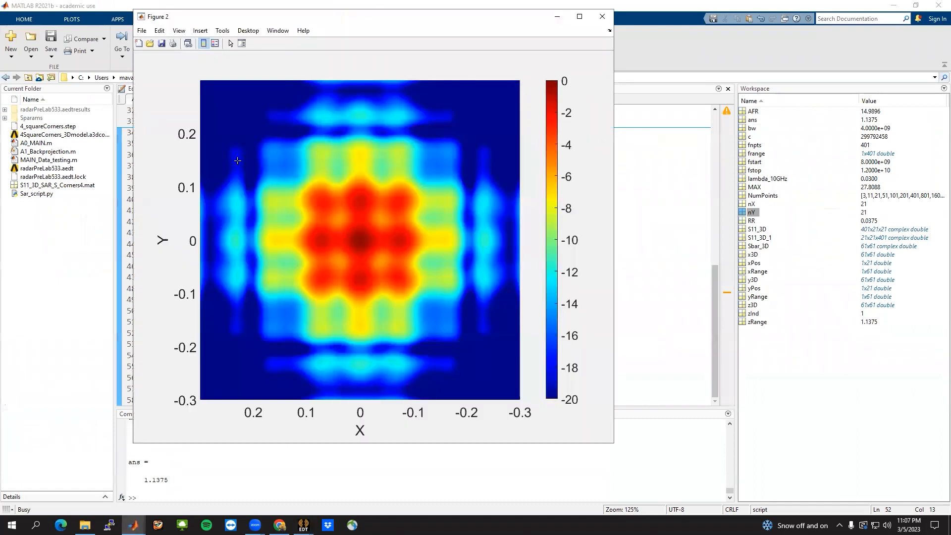
left_click(603, 18)
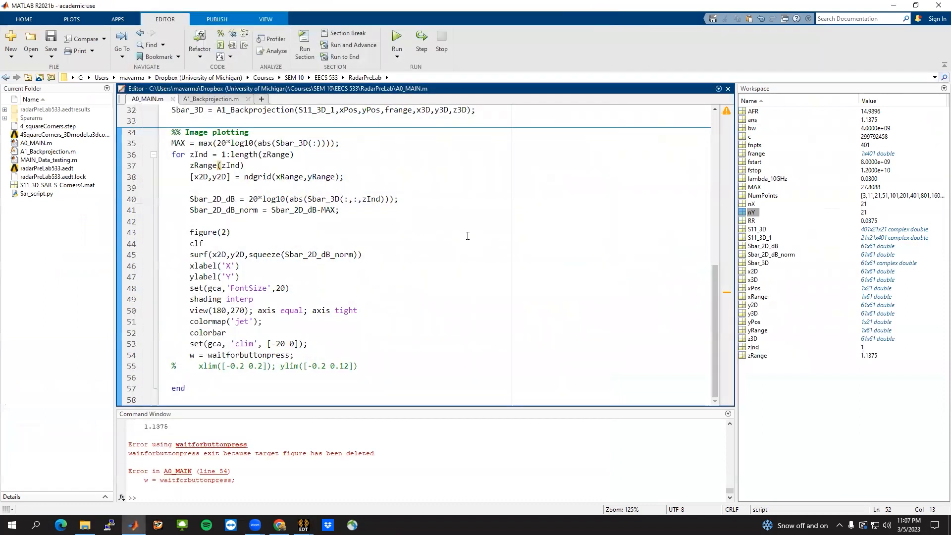
Review the function body of A1_Backprojection.m, from the Sbar_3D initialisation to the final end.
scroll(461, 235, "up", 3)
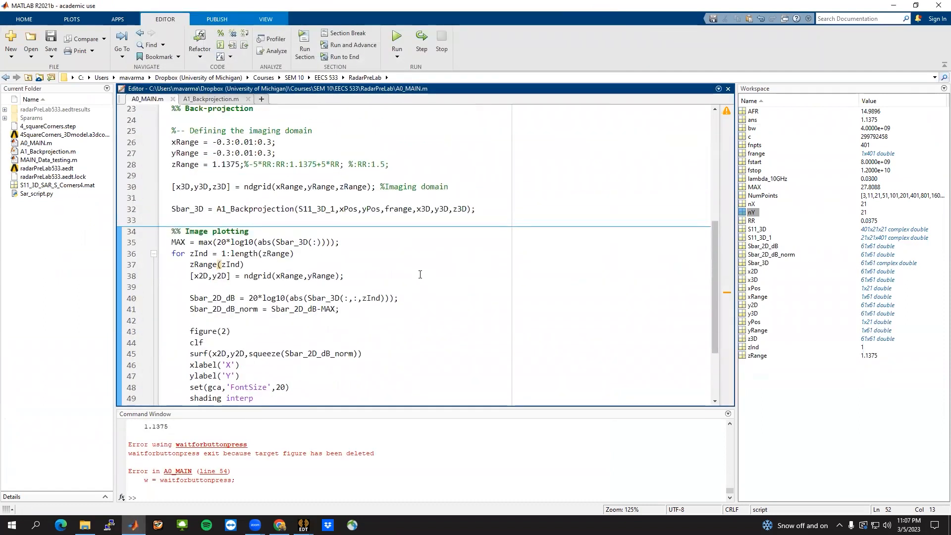
left_click(211, 100)
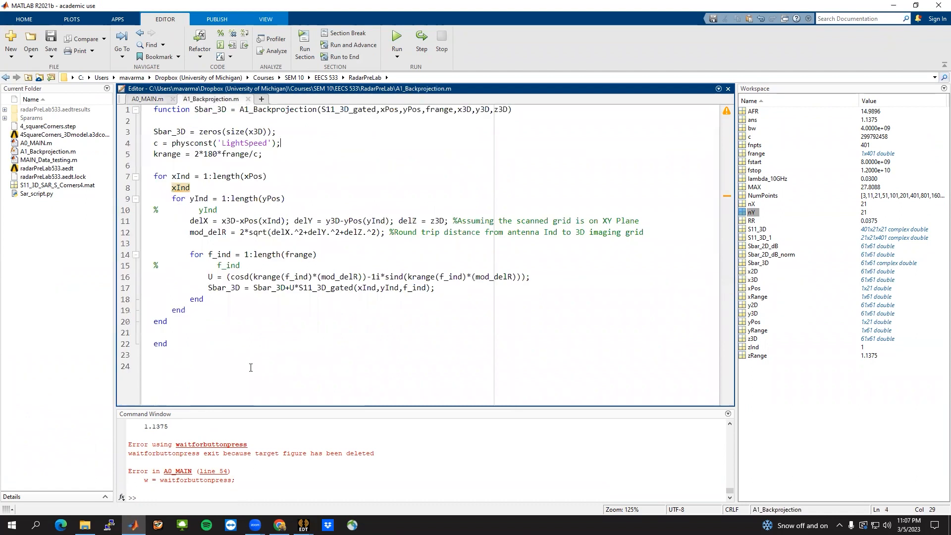
left_click_drag(250, 344, 152, 132)
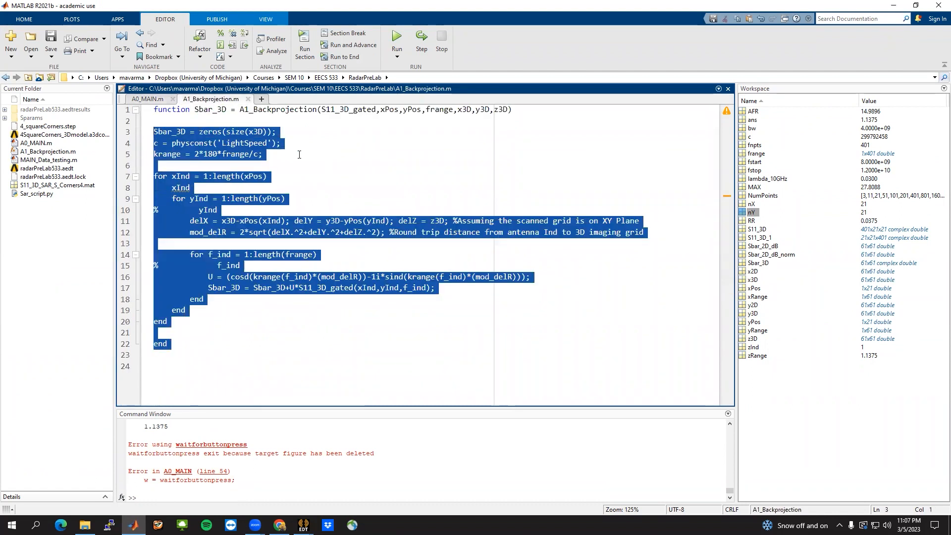
left_click(299, 154)
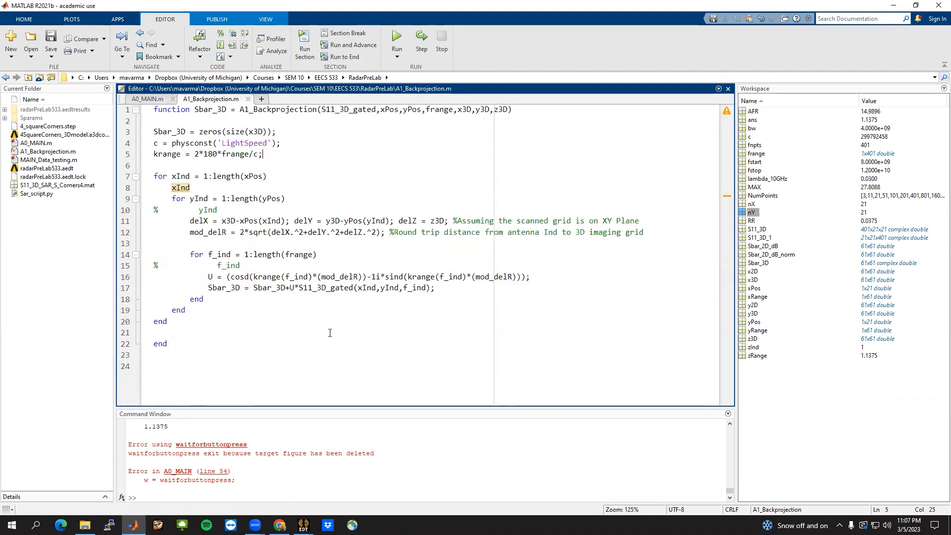
left_click_drag(191, 340, 152, 121)
left_click(337, 159)
Go back to A0_MAIN.m and rerun the Back-projection section with zRange = 1.1375 to recompute Sbar_3D.
left_click(153, 100)
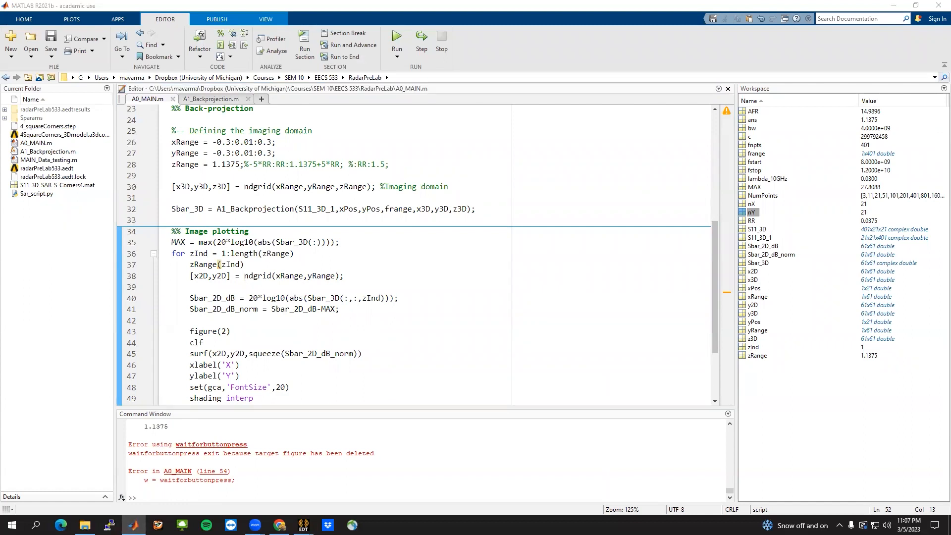
scroll(307, 228, "up", 1)
left_click(421, 217)
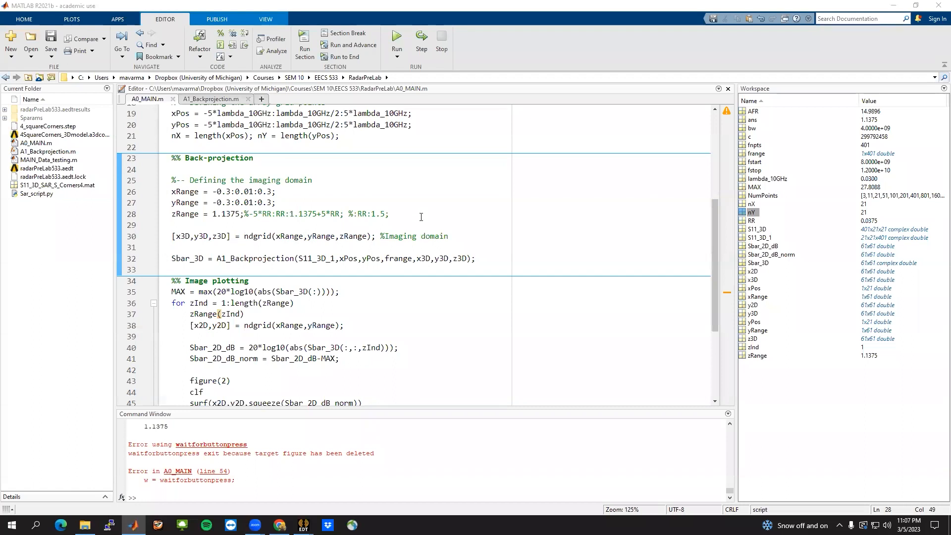
scroll(564, 296, "up", 2)
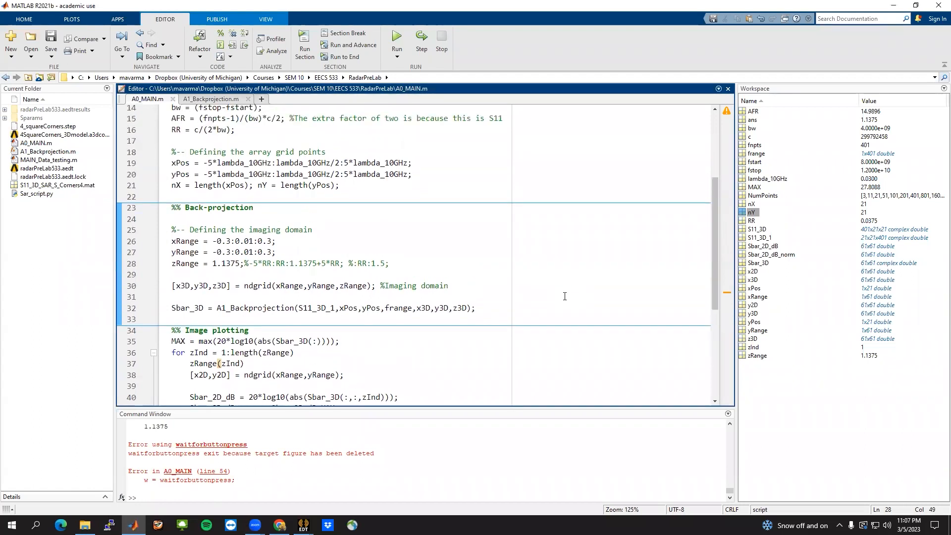
key("F5")
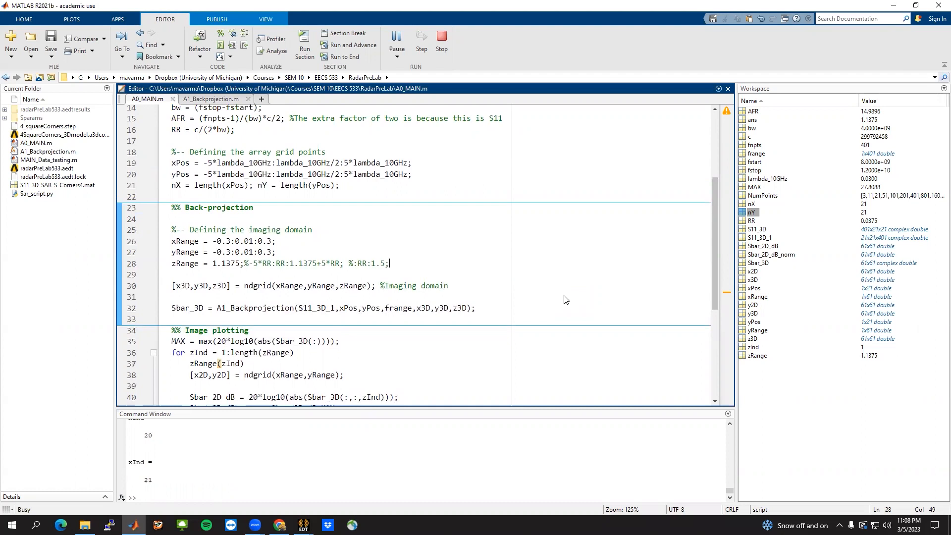
Plot the recomputed Sbar_3D with the Image plotting section, enlarge Figure 2 to inspect the four targets, and close the figure.
scroll(564, 296, "down", 3)
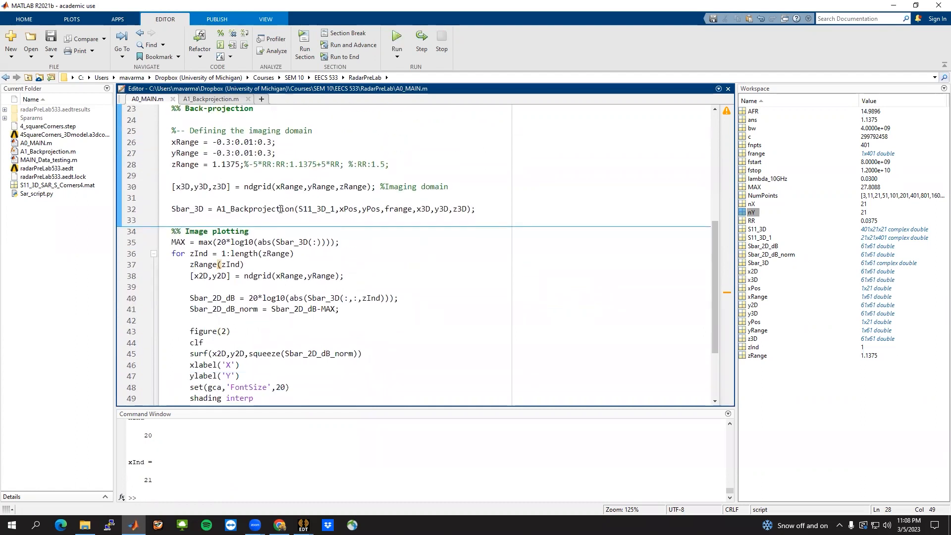
left_click(427, 318)
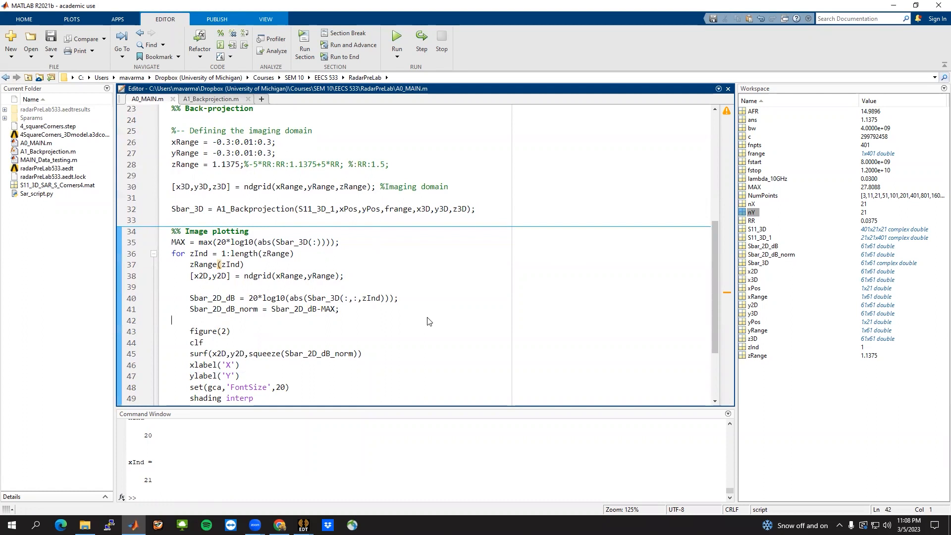
key("ctrl+Return")
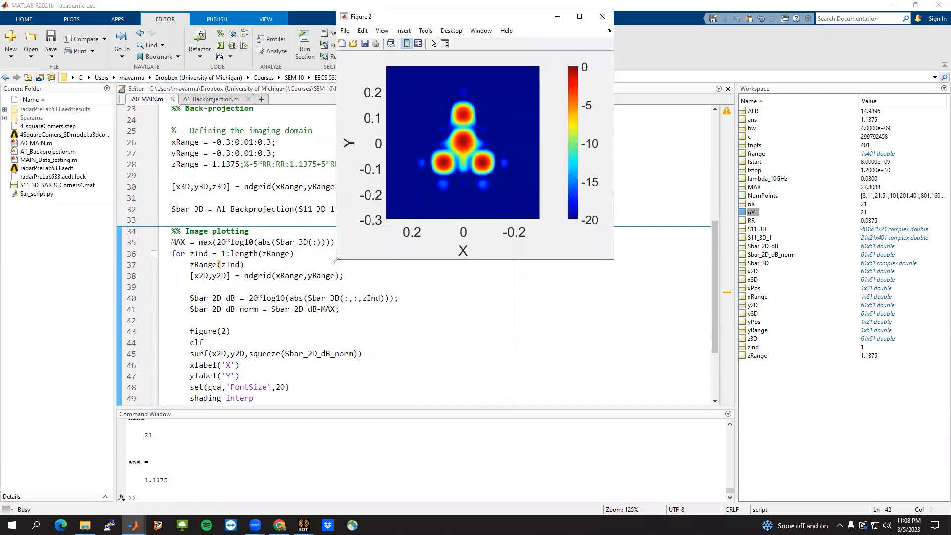
left_click_drag(336, 258, 146, 410)
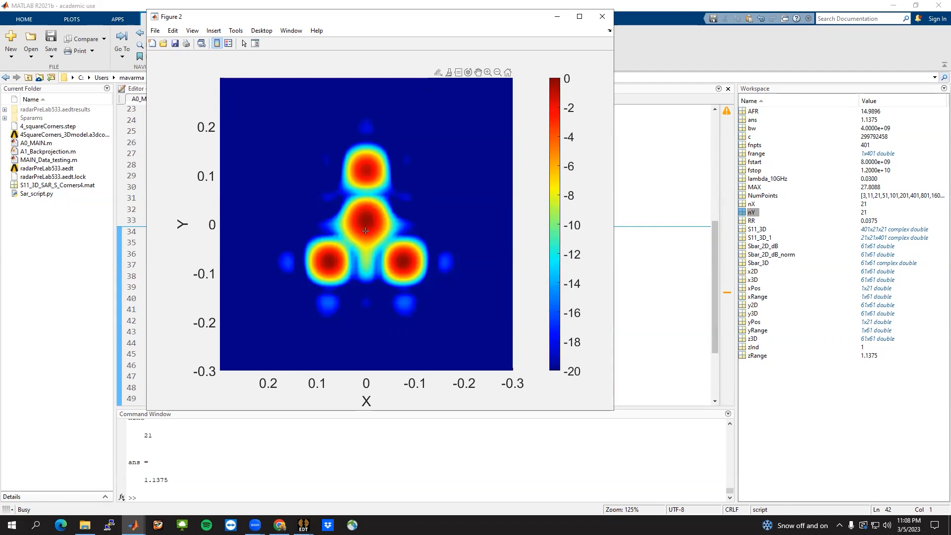
left_click(602, 17)
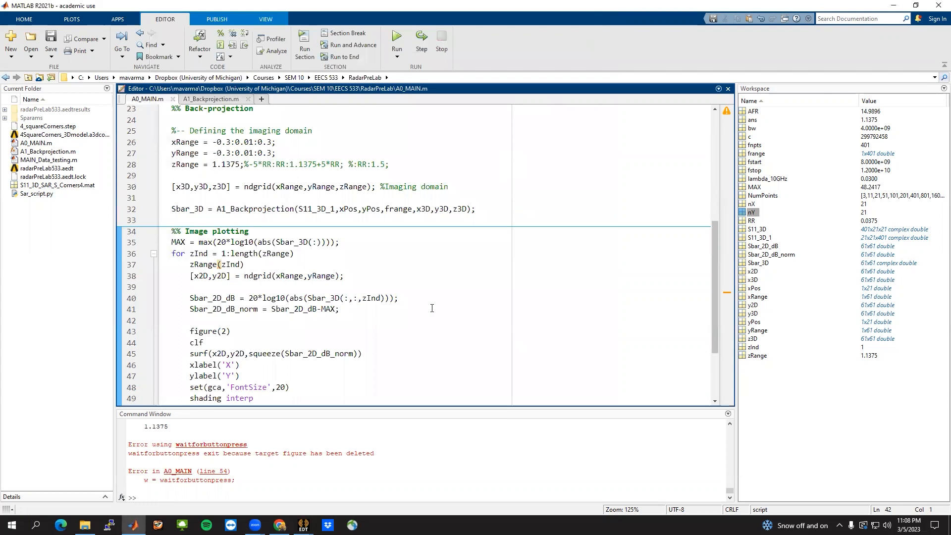
Review the imaging-domain definitions, the A1_Backprojection call and the Image plotting code in A0_MAIN.m.
scroll(433, 307, "down", 3)
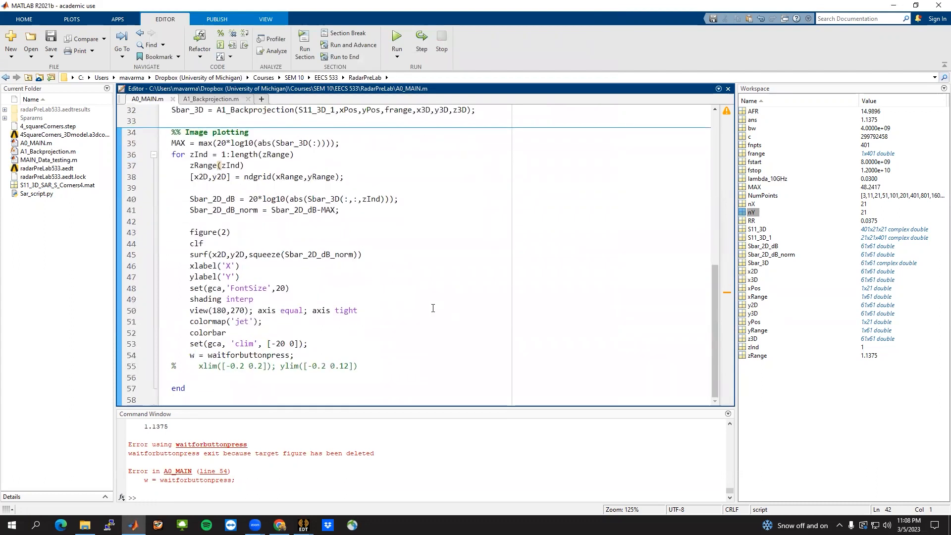
scroll(230, 273, "up", 6)
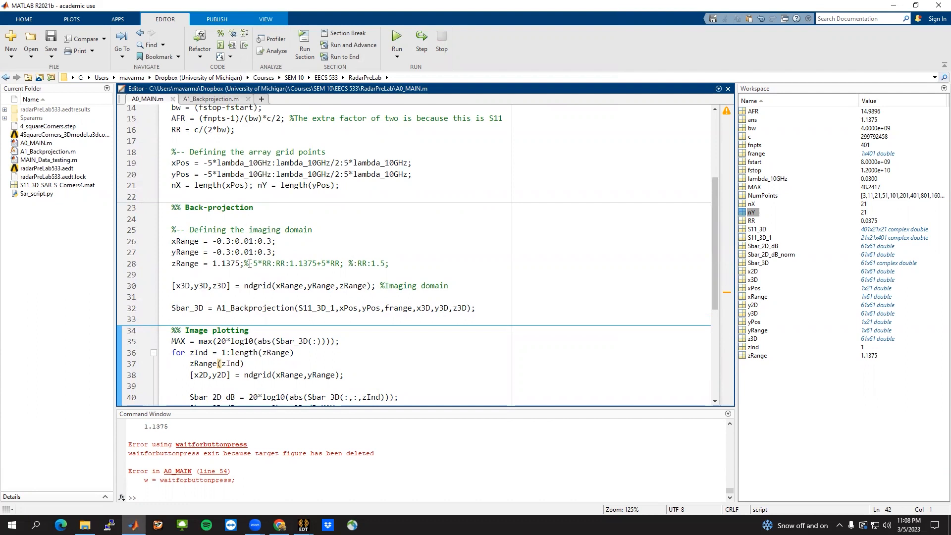
left_click(191, 297)
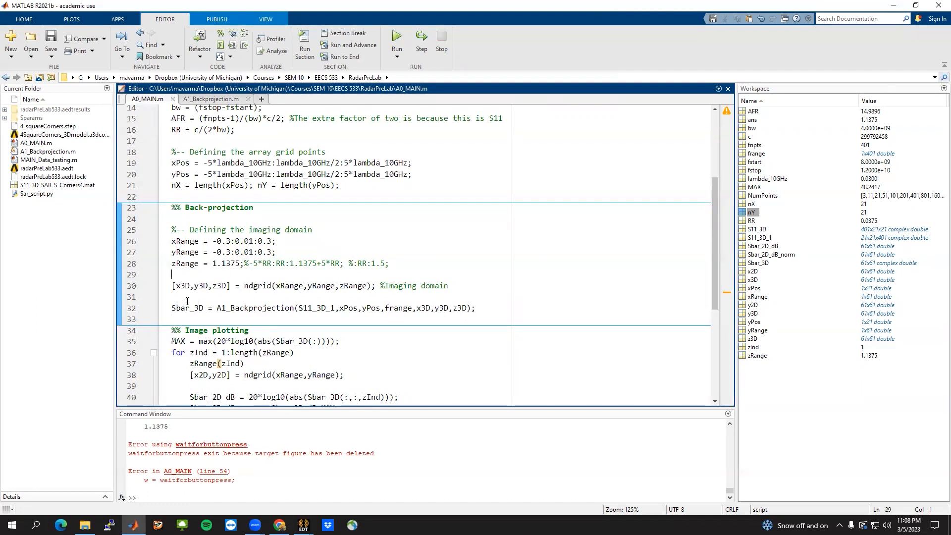
left_click(186, 319)
scroll(326, 294, "down", 3)
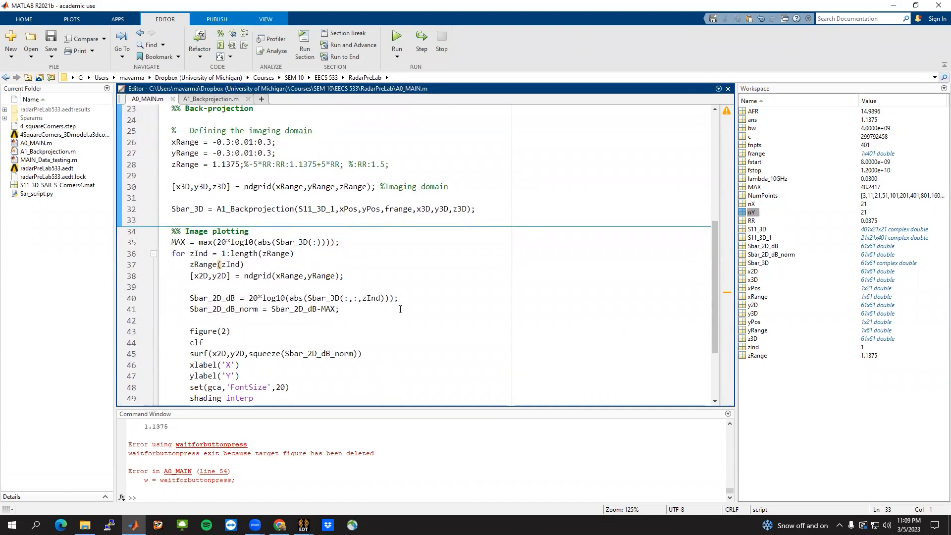
scroll(403, 306, "down", 3)
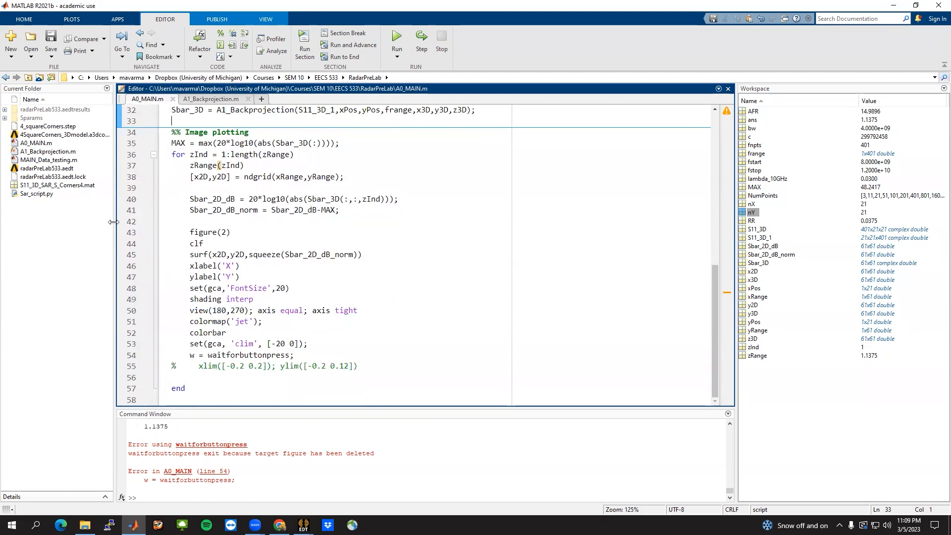
Widen the project file list and look over S11_3D_SAR_S_Corners4.mat, the Sparams folder, 4_squareCorners.step and radarPreLab533.aedt.
left_click_drag(115, 227, 178, 228)
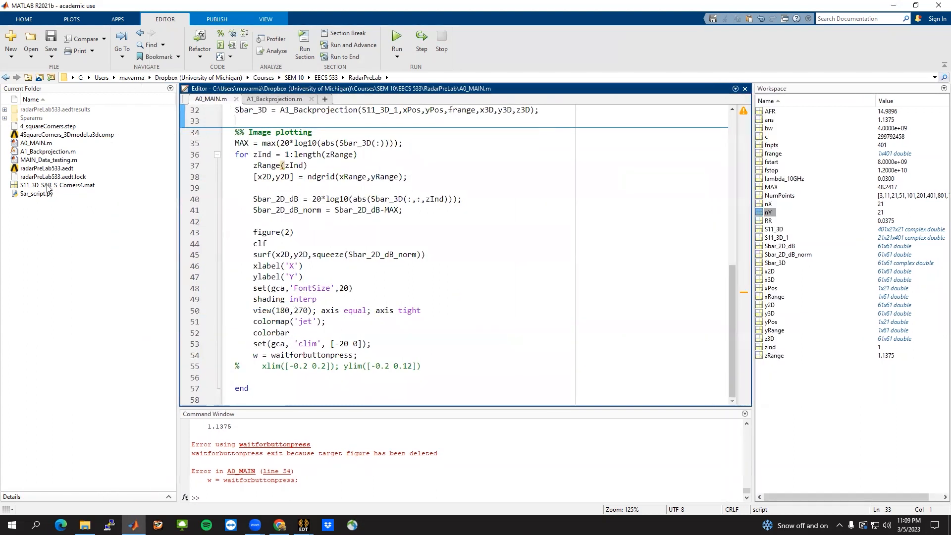
left_click(47, 185)
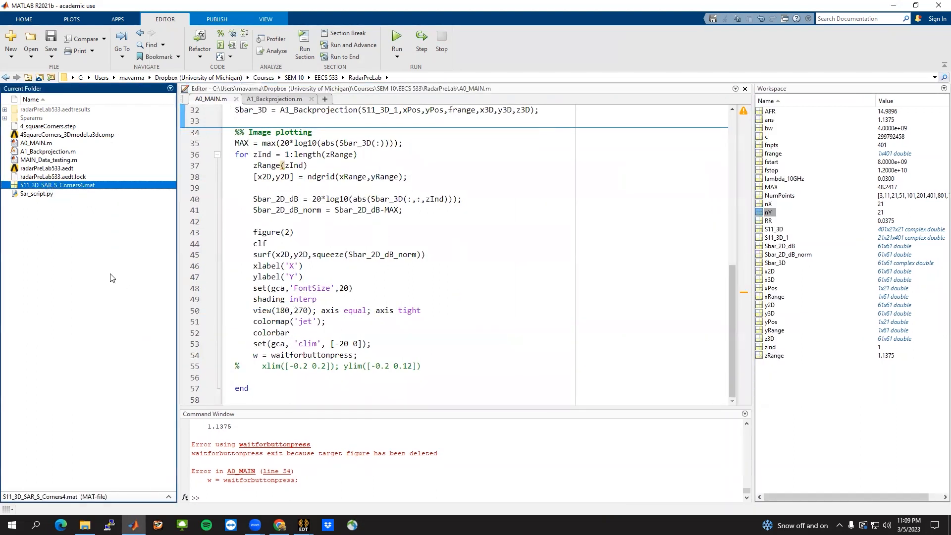
left_click(5, 118)
left_click(5, 118)
left_click(46, 126)
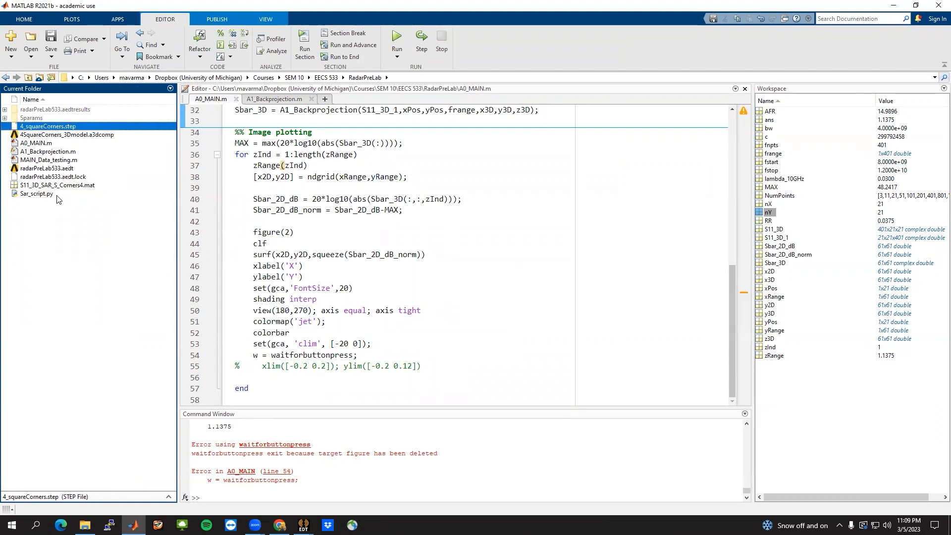
left_click(49, 169)
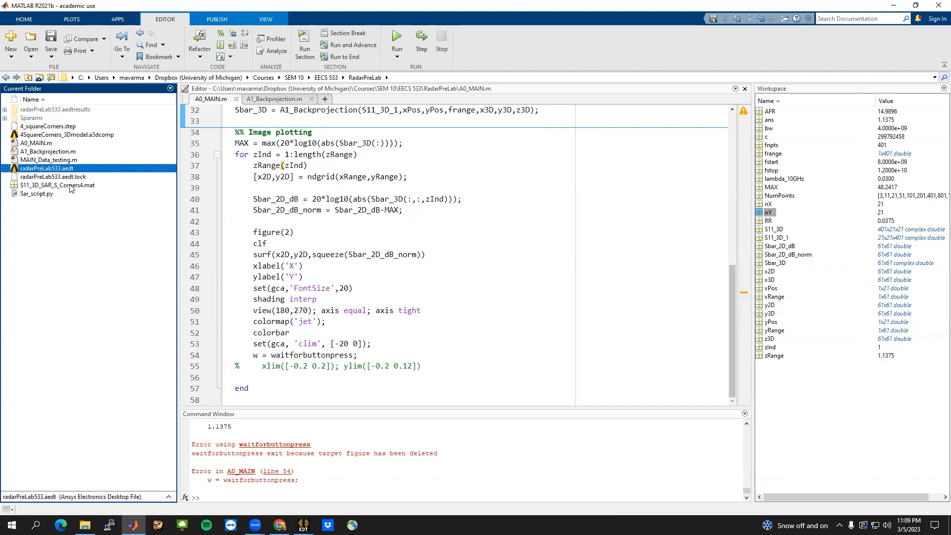
Bring up the radarPreLab533 MAIN design in Ansys Electronics Desktop for a look, and minimise it to return to MATLAB.
left_click(303, 525)
left_click(238, 488)
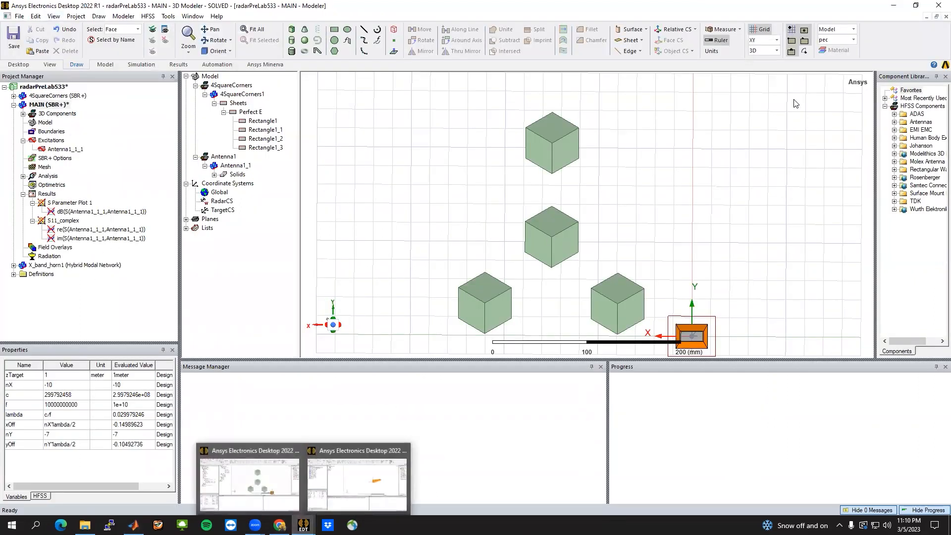
left_click(893, 6)
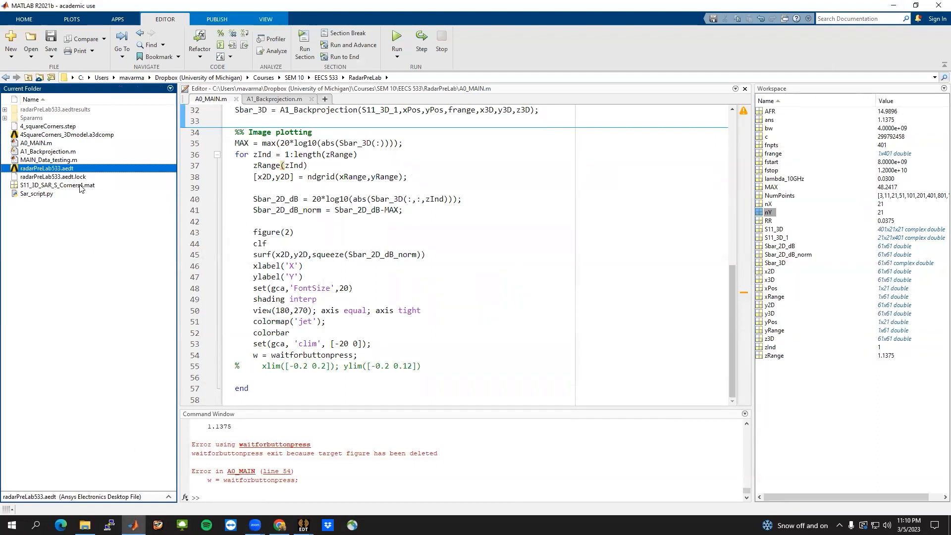
Point out A0_MAIN.m, A1_Backprojection.m and S11_3D_SAR_S_Corners4.mat in the project file list.
left_click(35, 144)
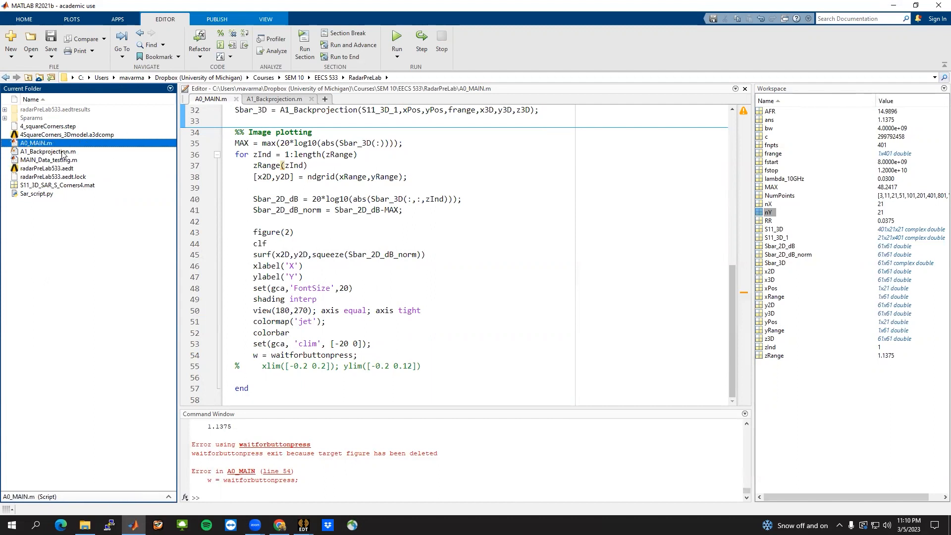
left_click(63, 153)
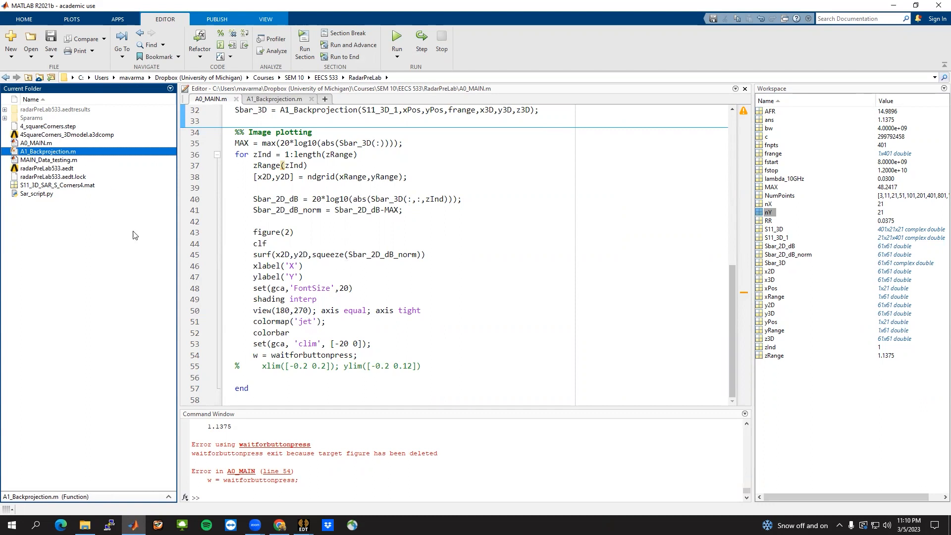
left_click(70, 186)
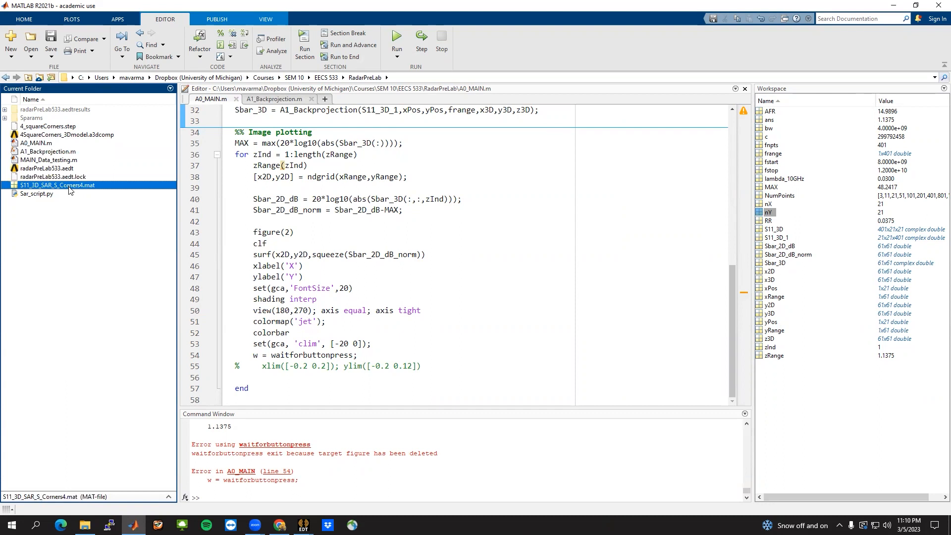